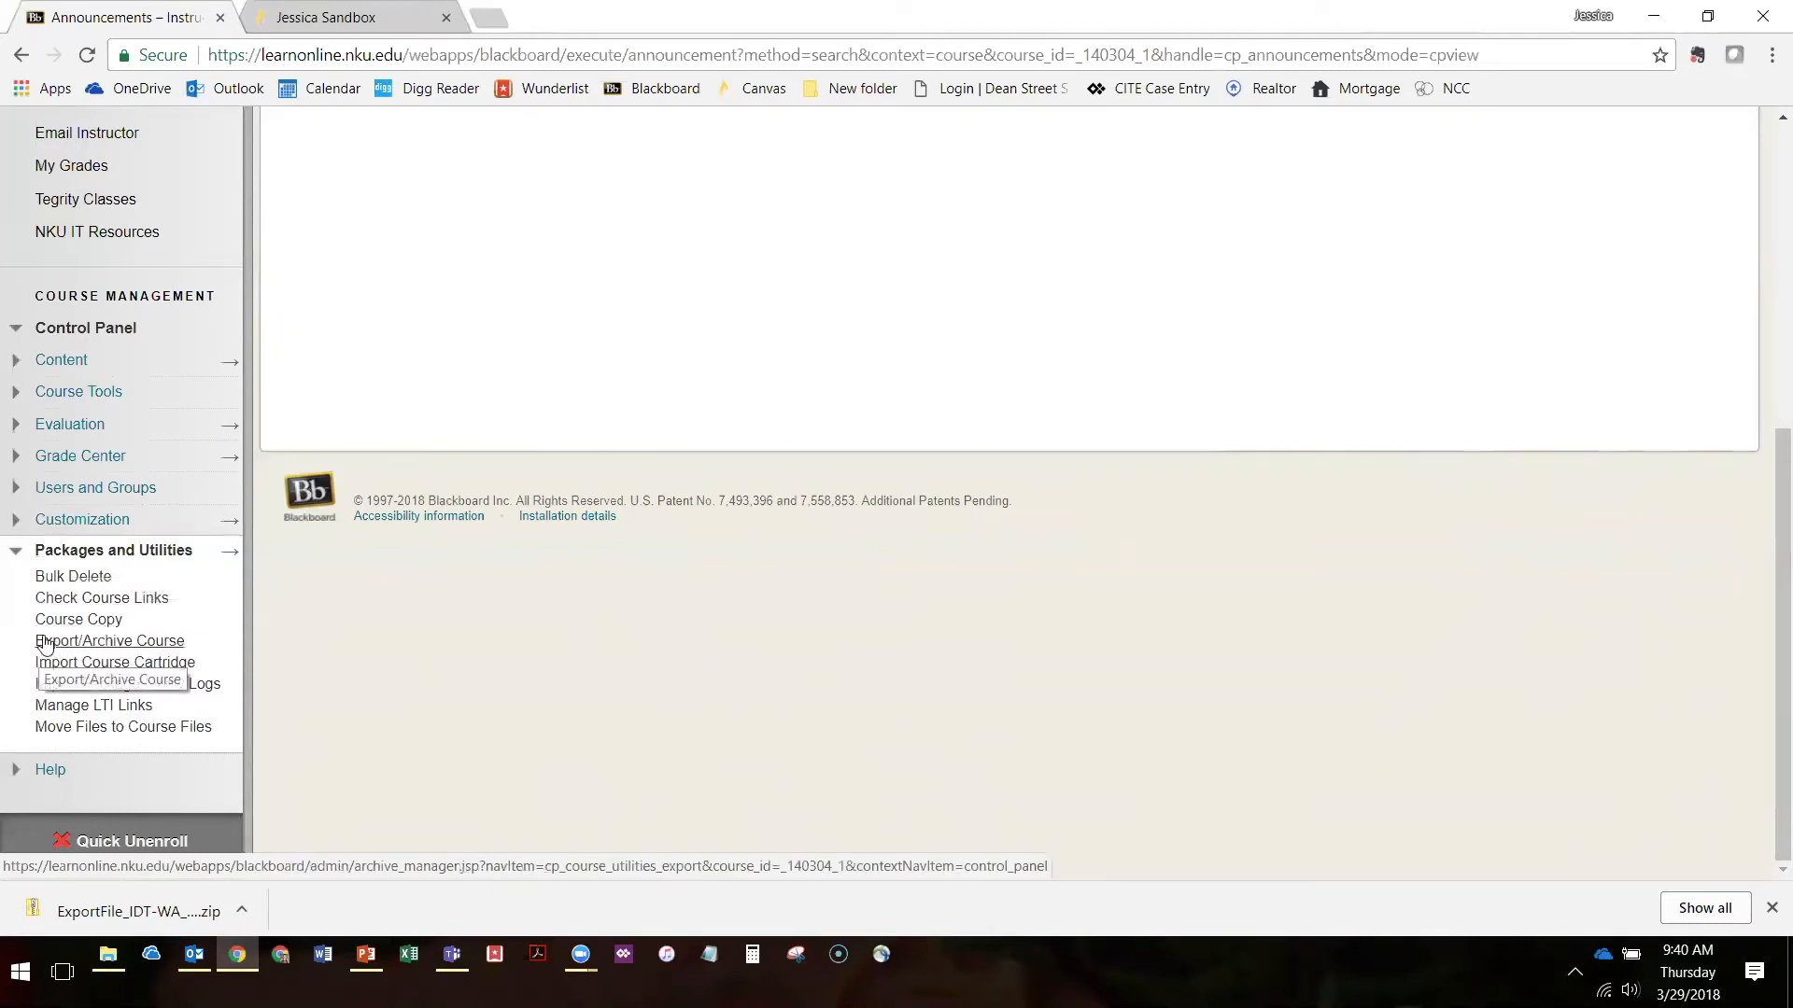
Open the course's Export/Archive Course page and begin a new export package
left_click(148, 646)
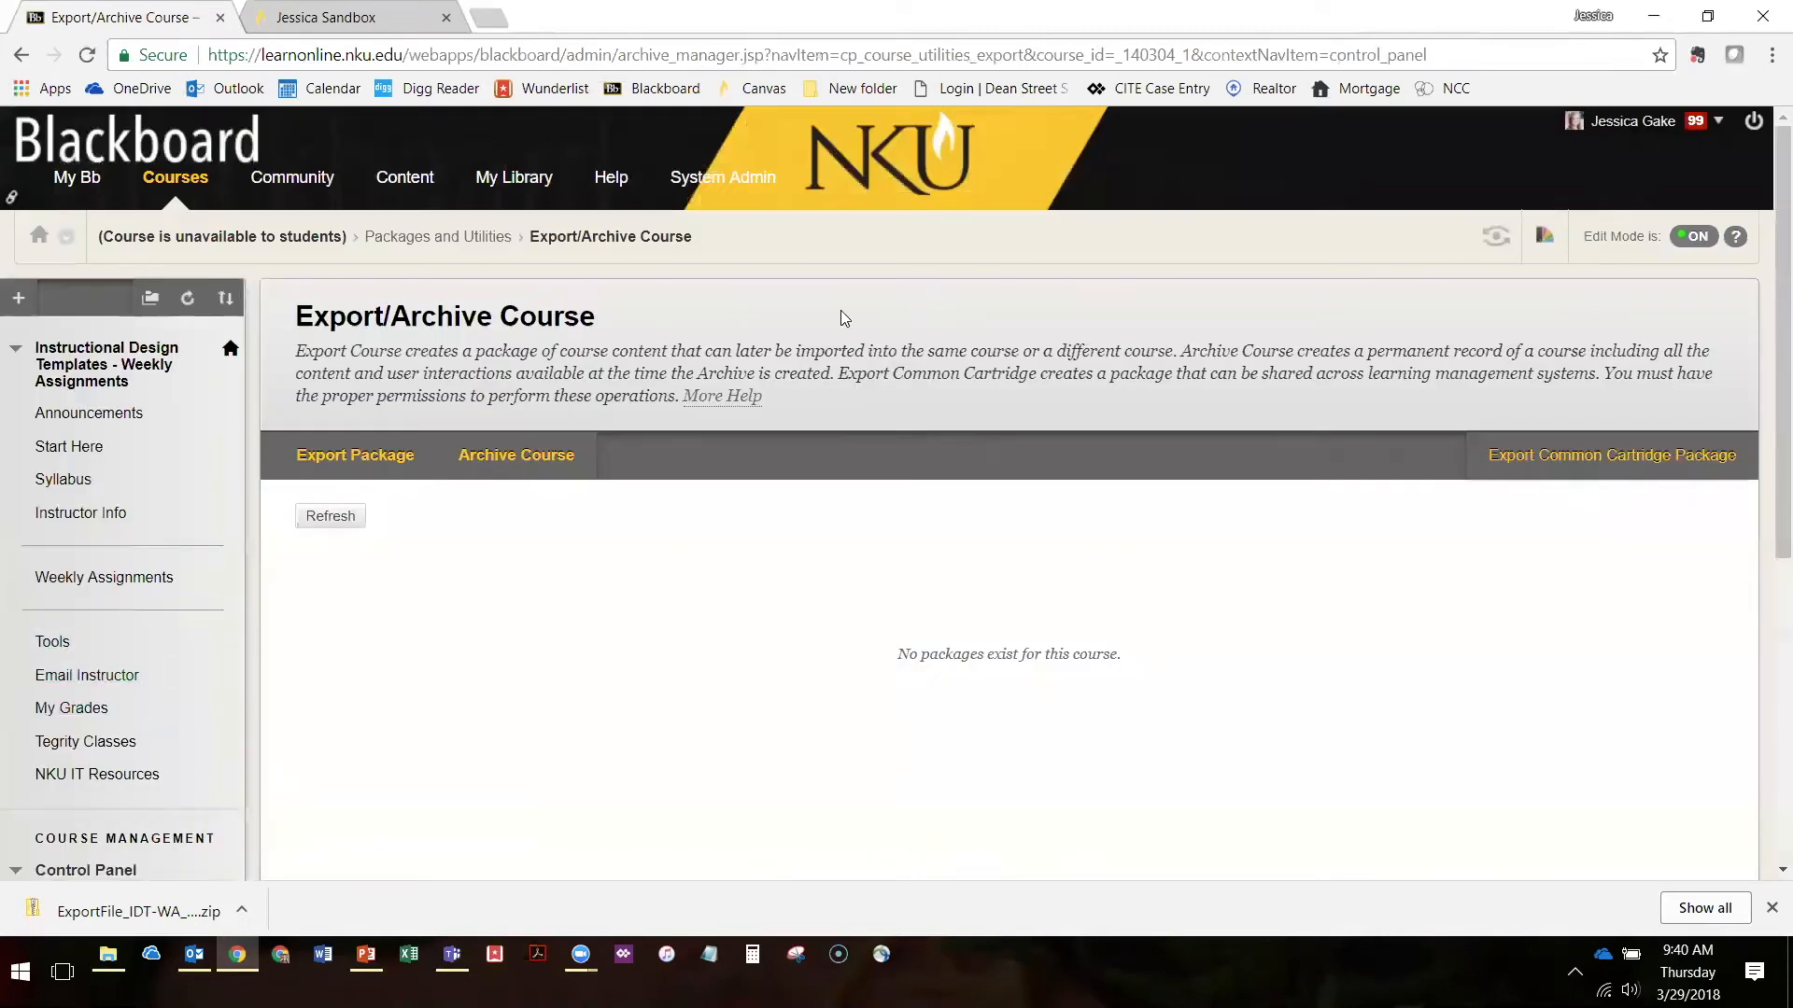
left_click_drag(899, 664, 1154, 683)
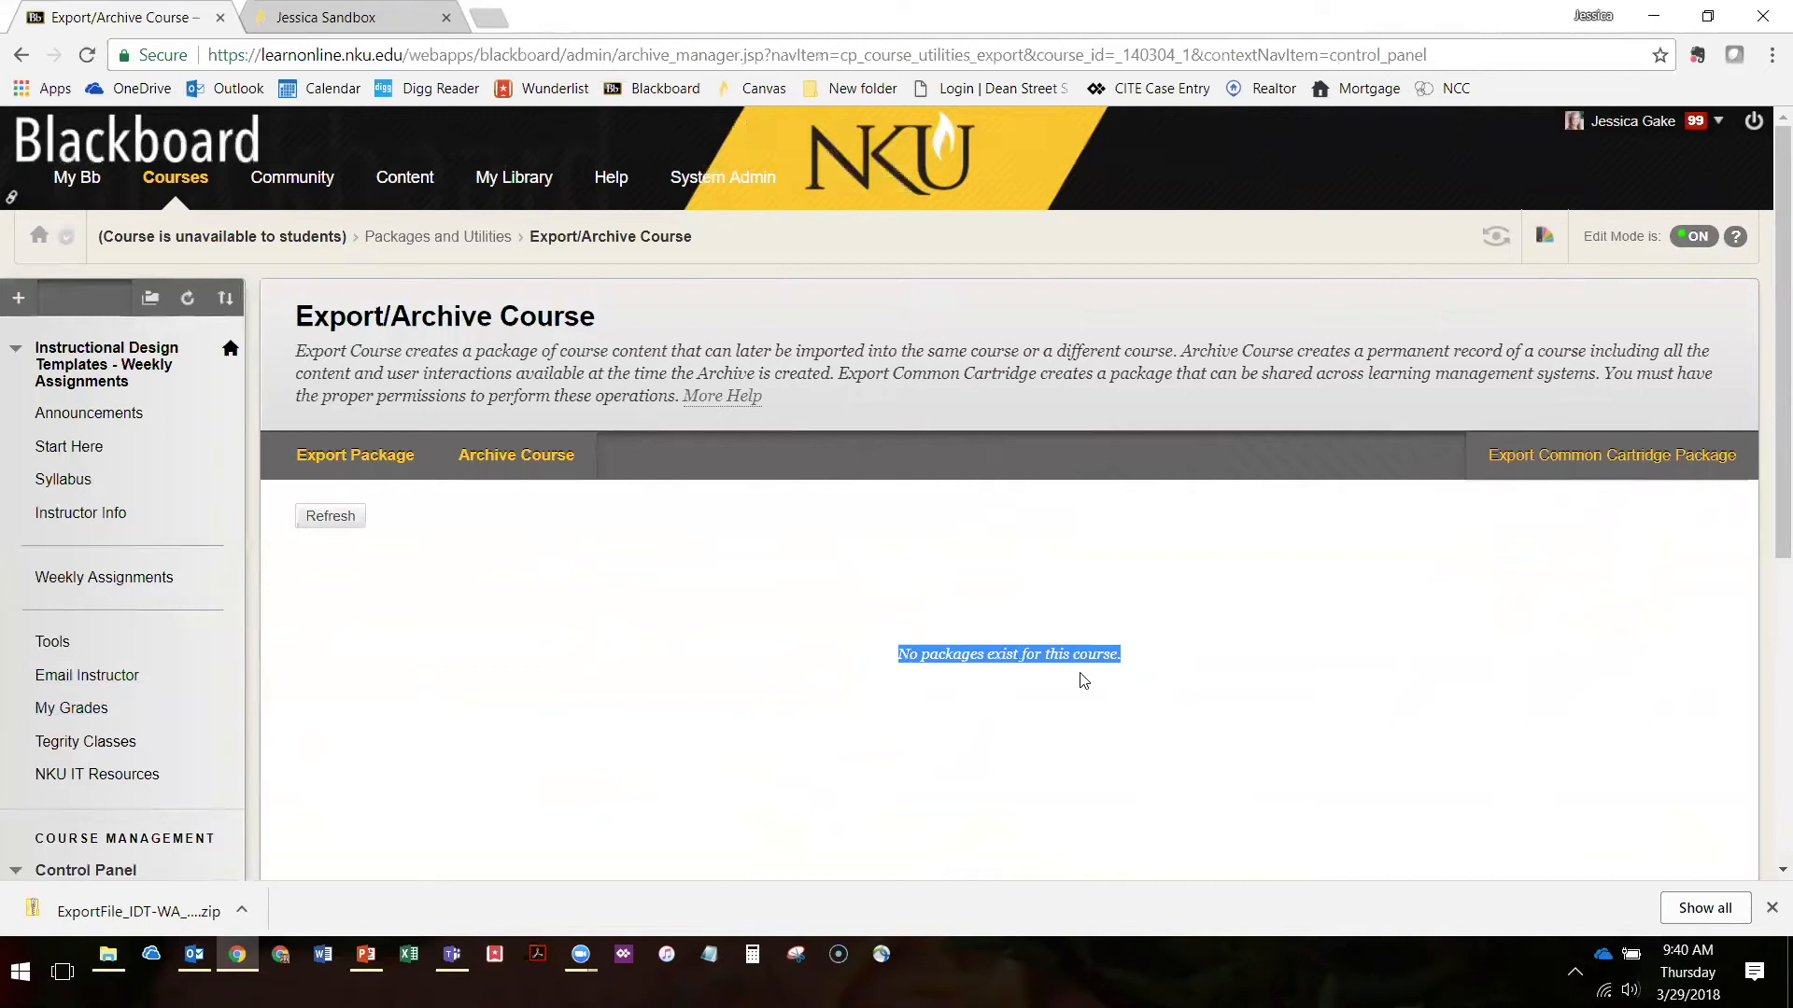
left_click(1045, 744)
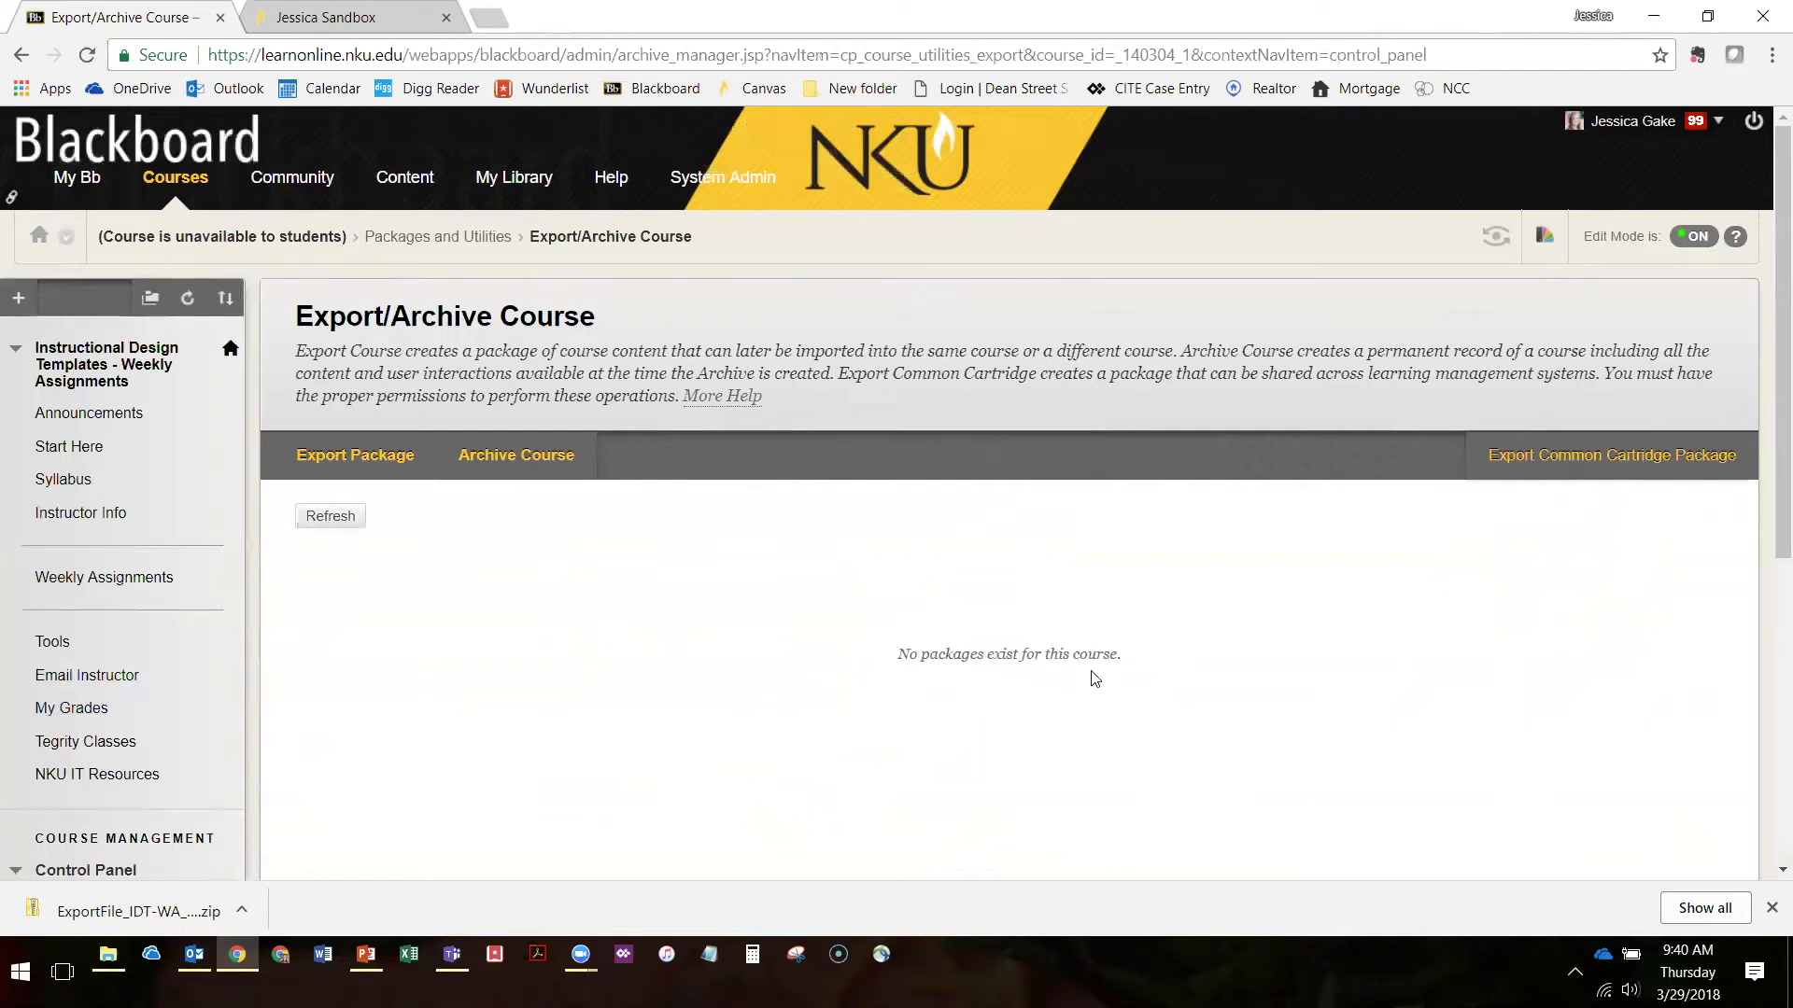
left_click(364, 459)
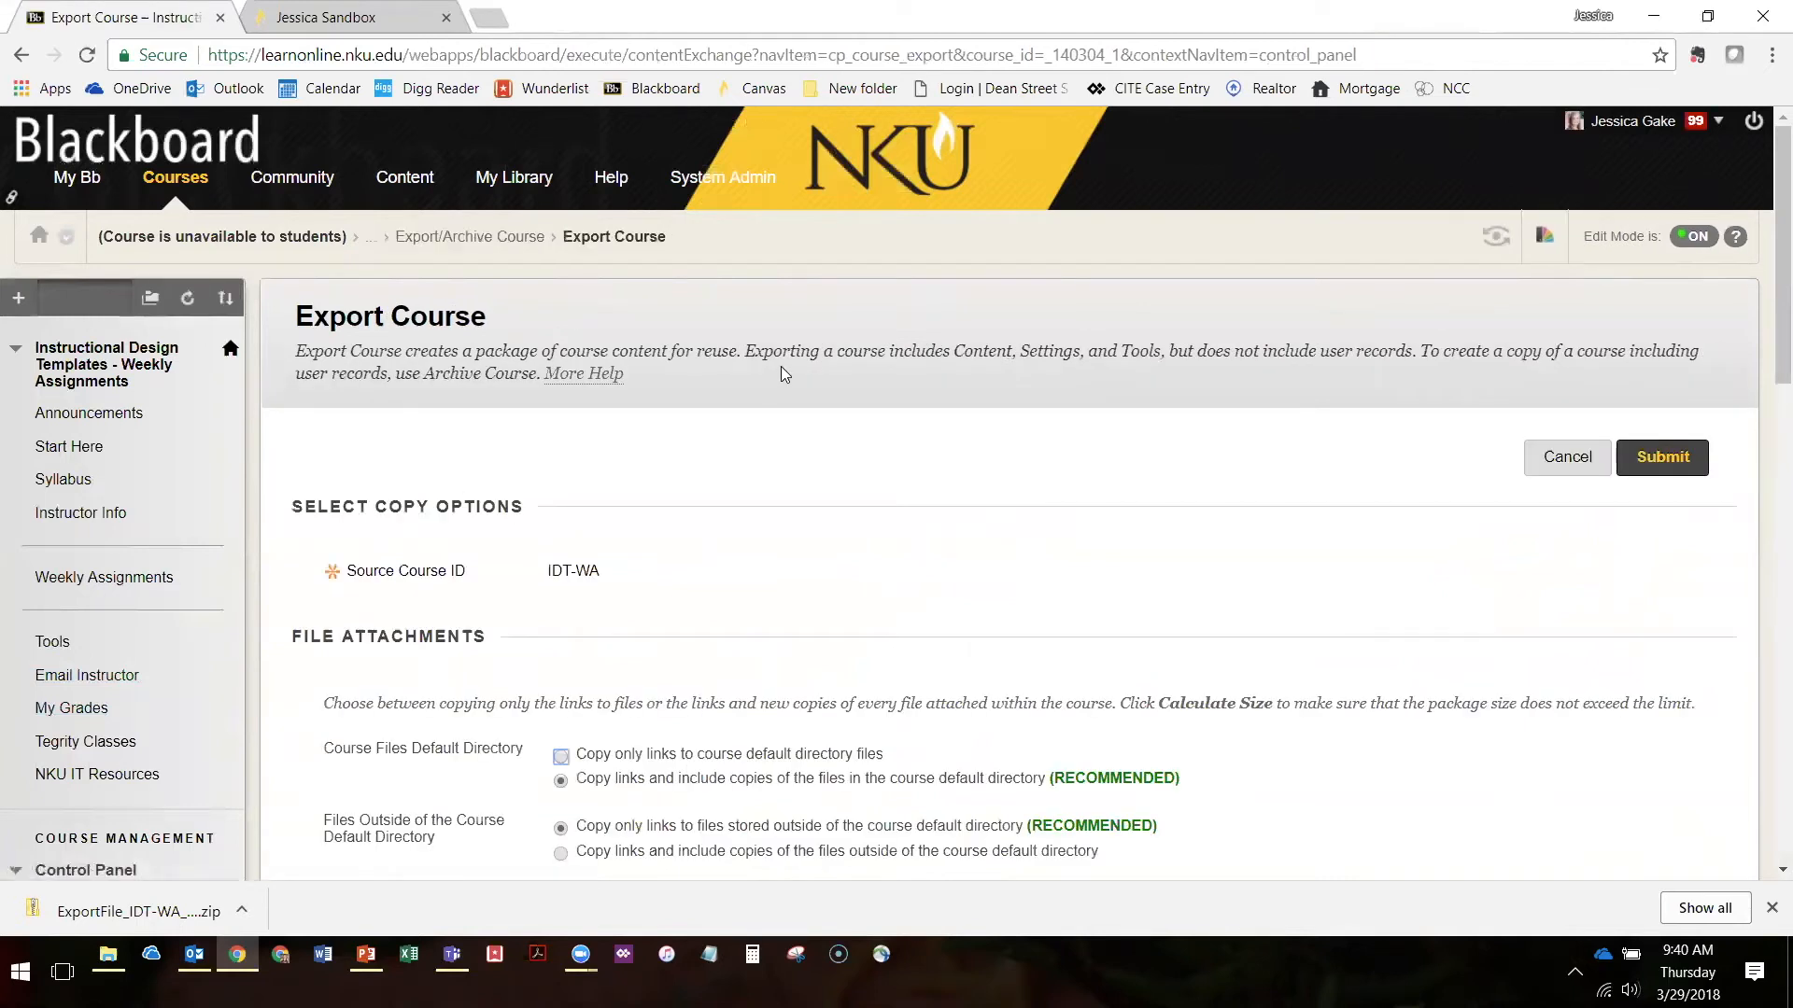
Review the export form's file attachment options and the list of course materials available for export
scroll(669, 355, "down", 3)
scroll(1301, 580, "down", 15)
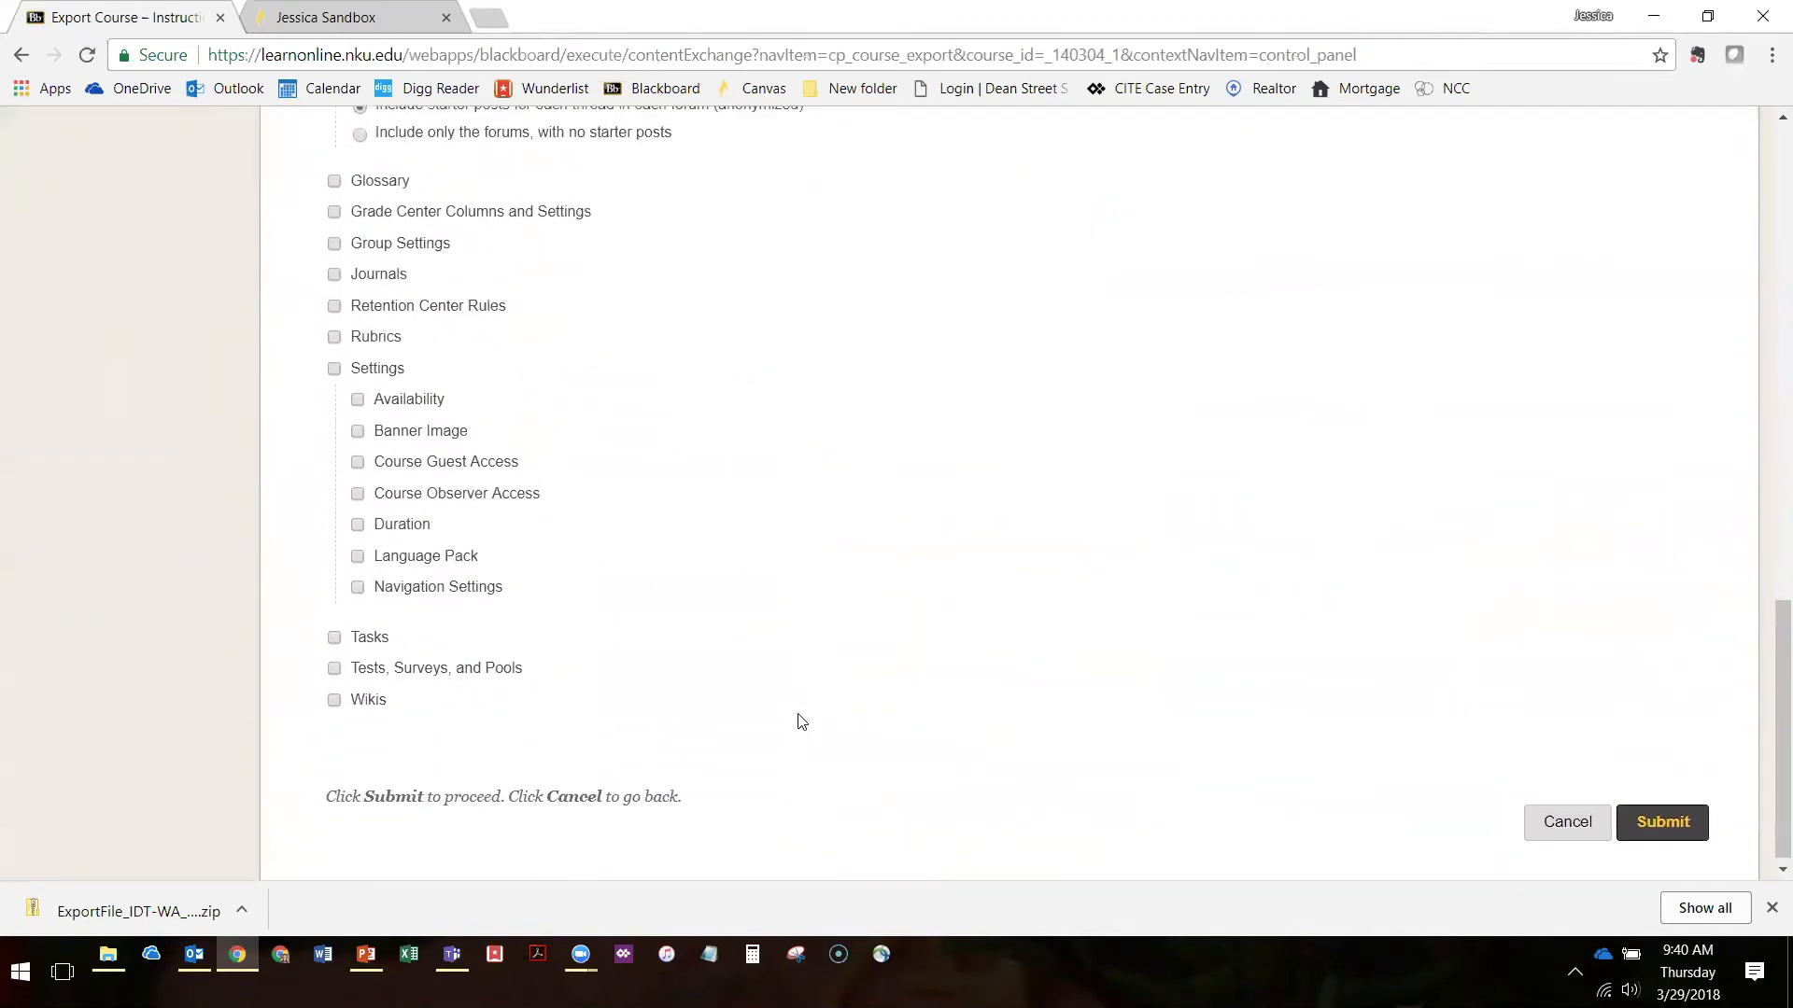
scroll(794, 719, "up", 12)
scroll(719, 606, "up", 3)
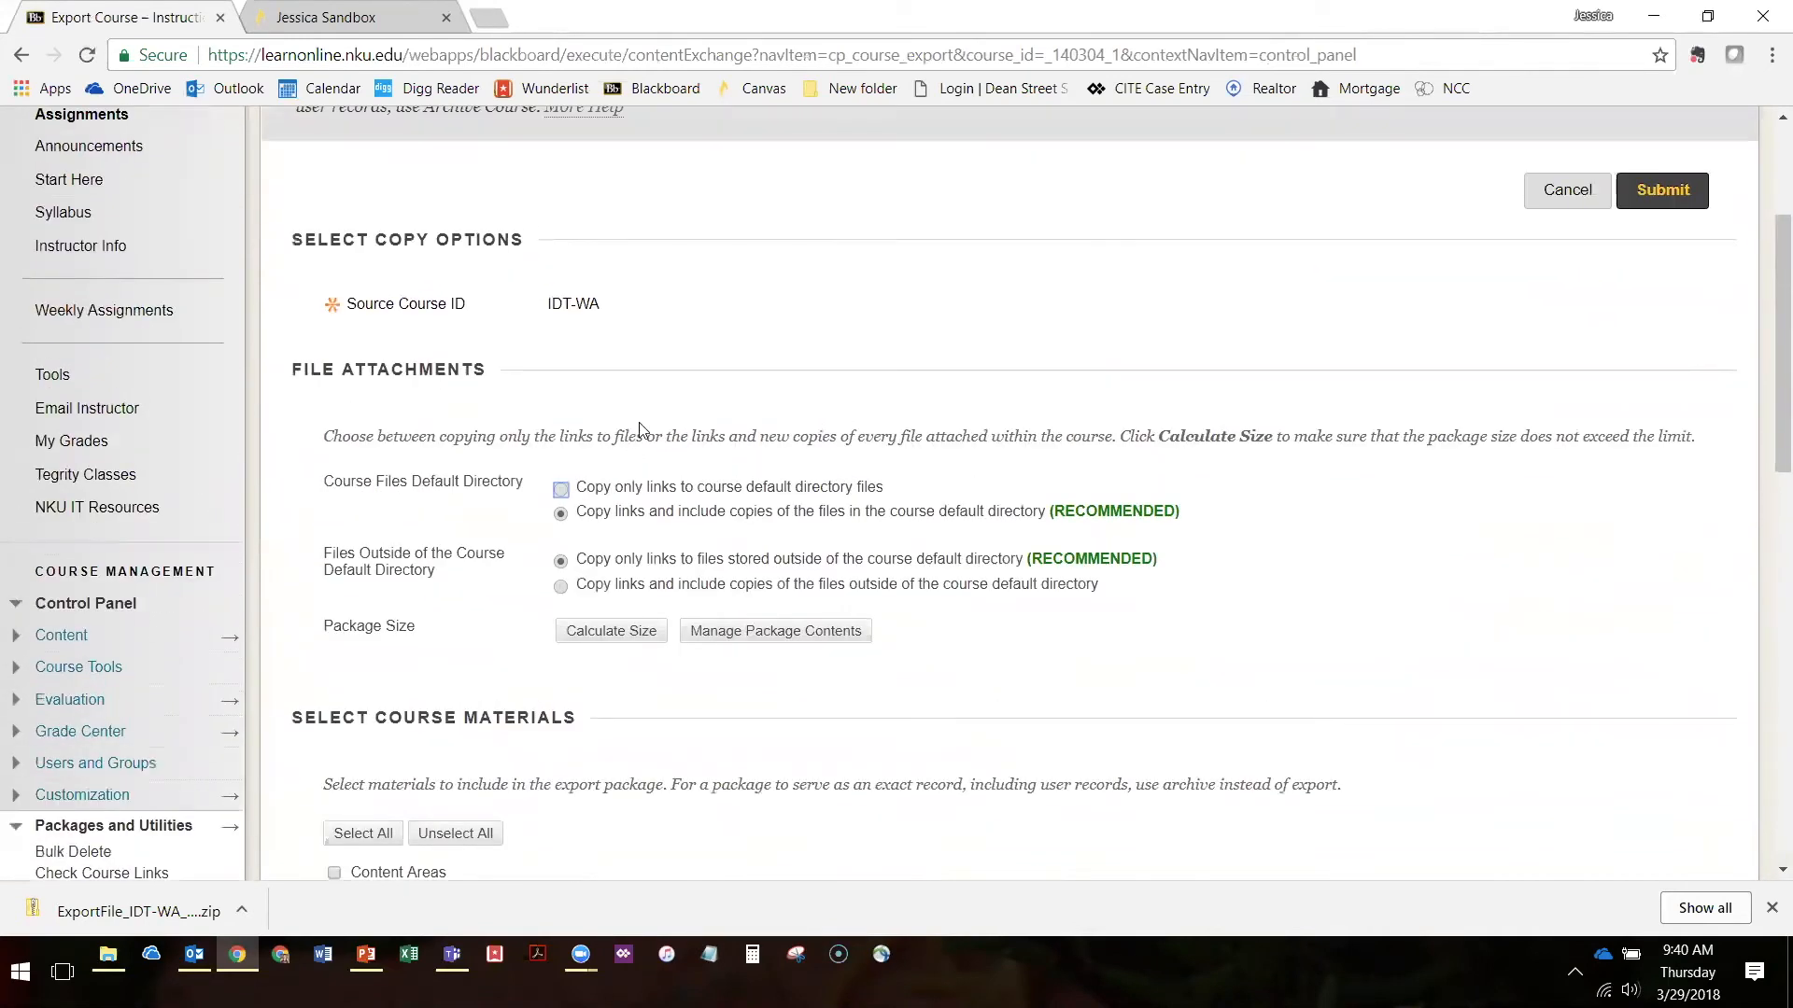
scroll(642, 430, "down", 3)
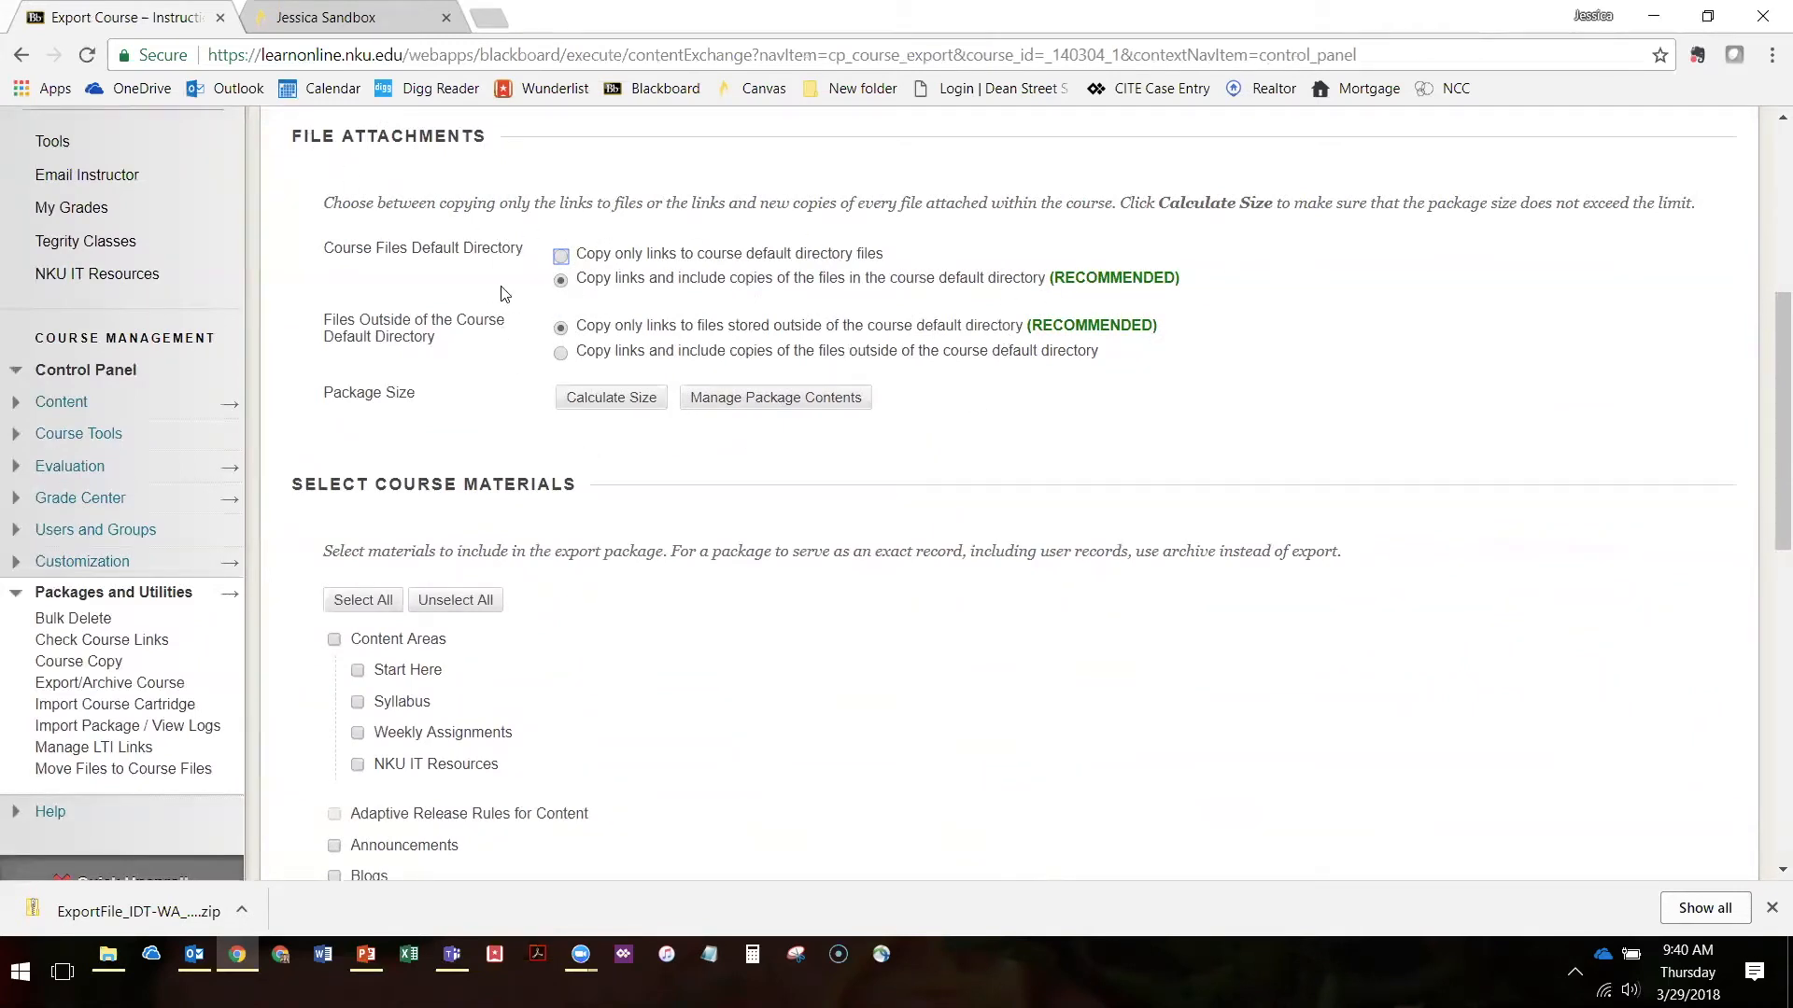
scroll(504, 293, "down", 3)
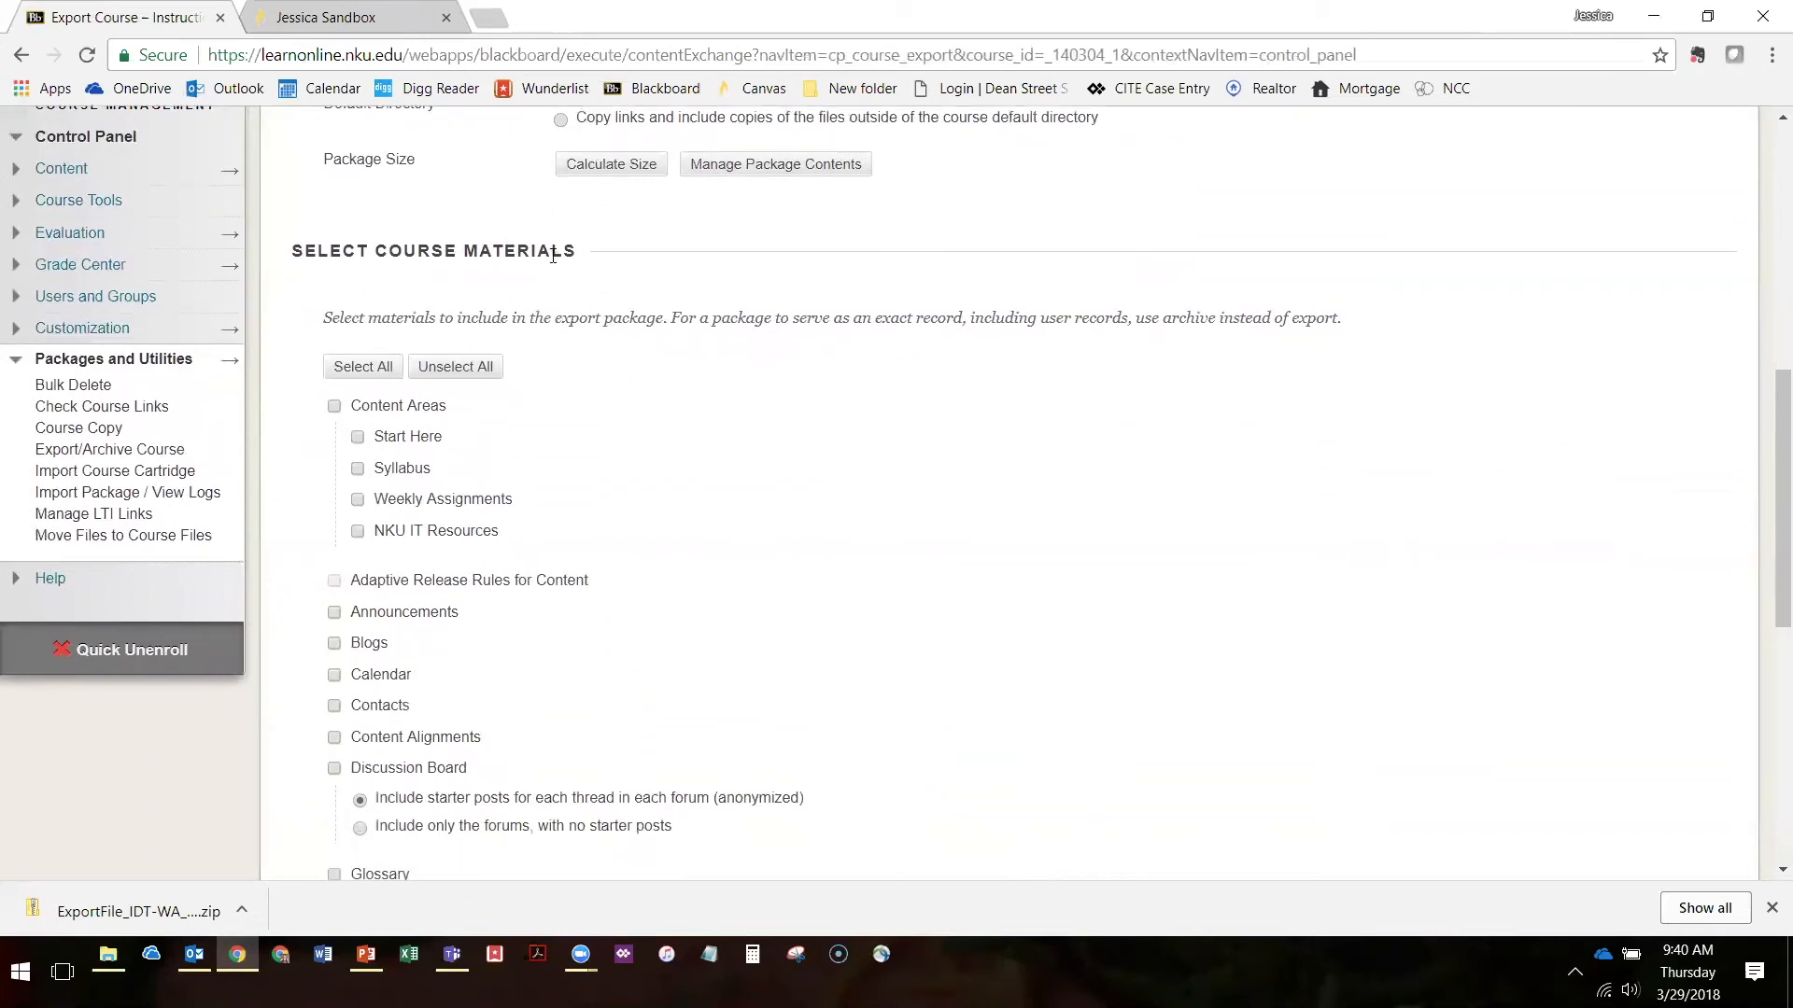
scroll(551, 256, "down", 1)
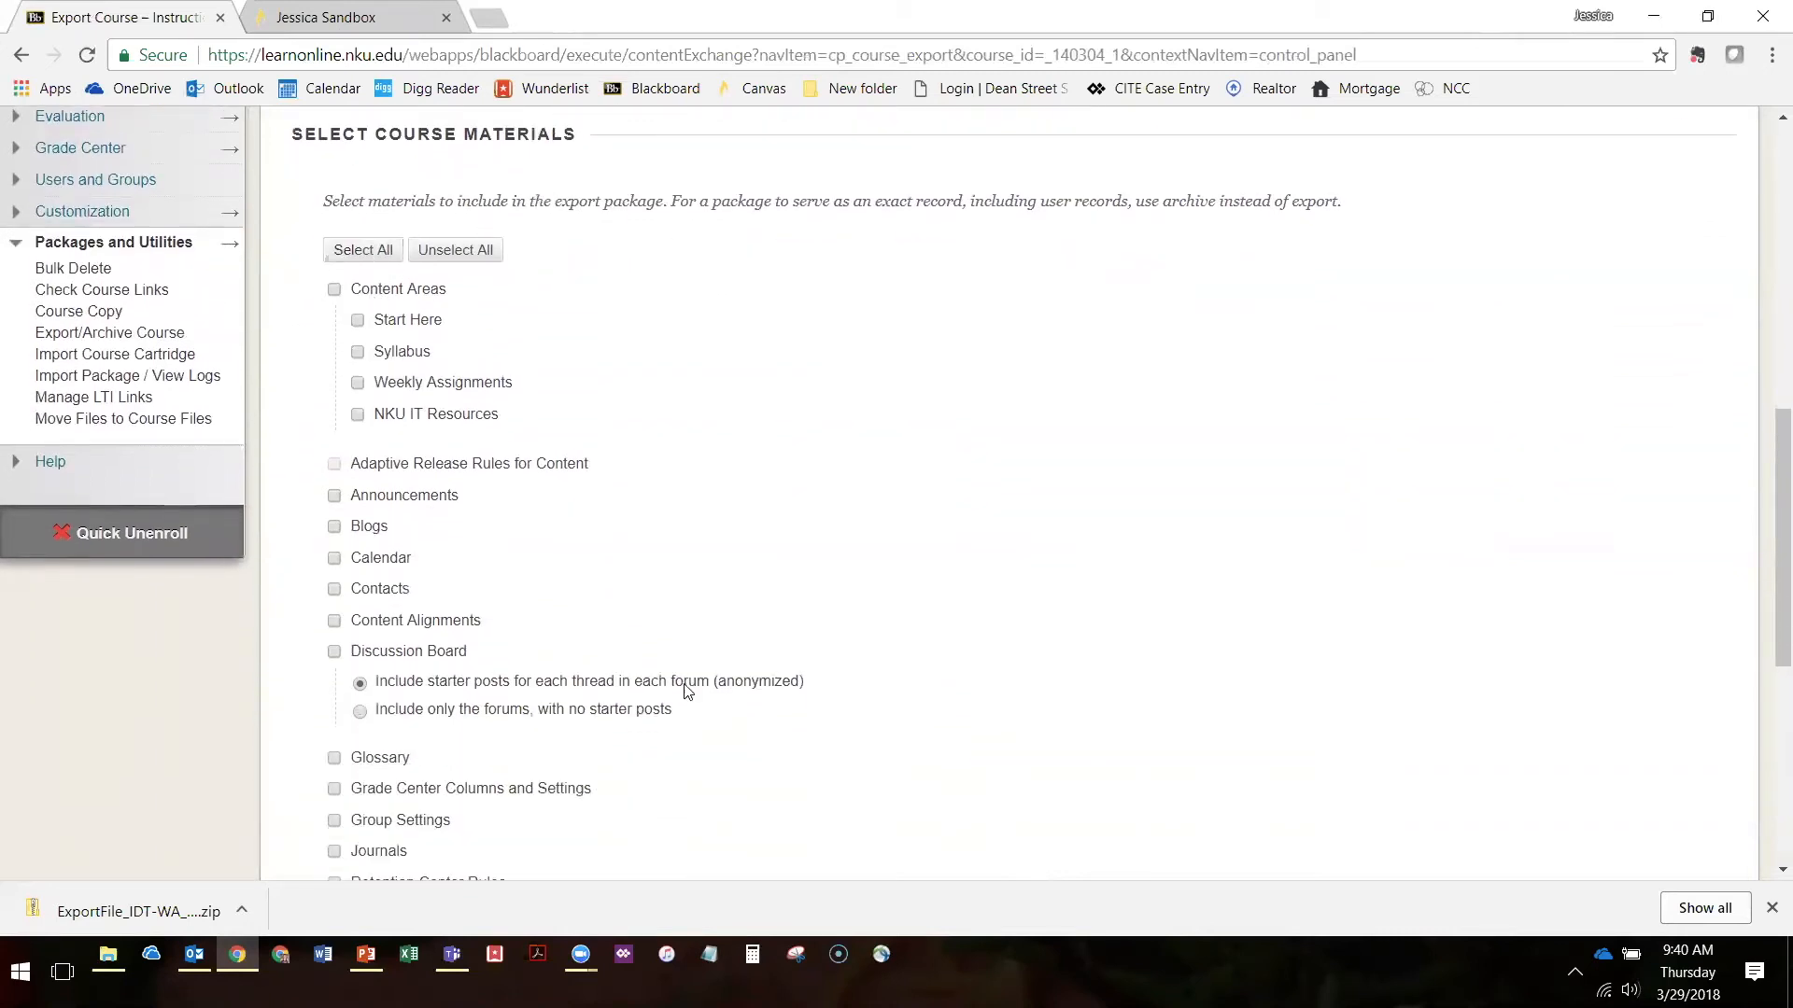
Select all course materials for the export, then clear the whole selection
scroll(373, 334, "up", 1)
left_click(456, 291)
left_click(365, 295)
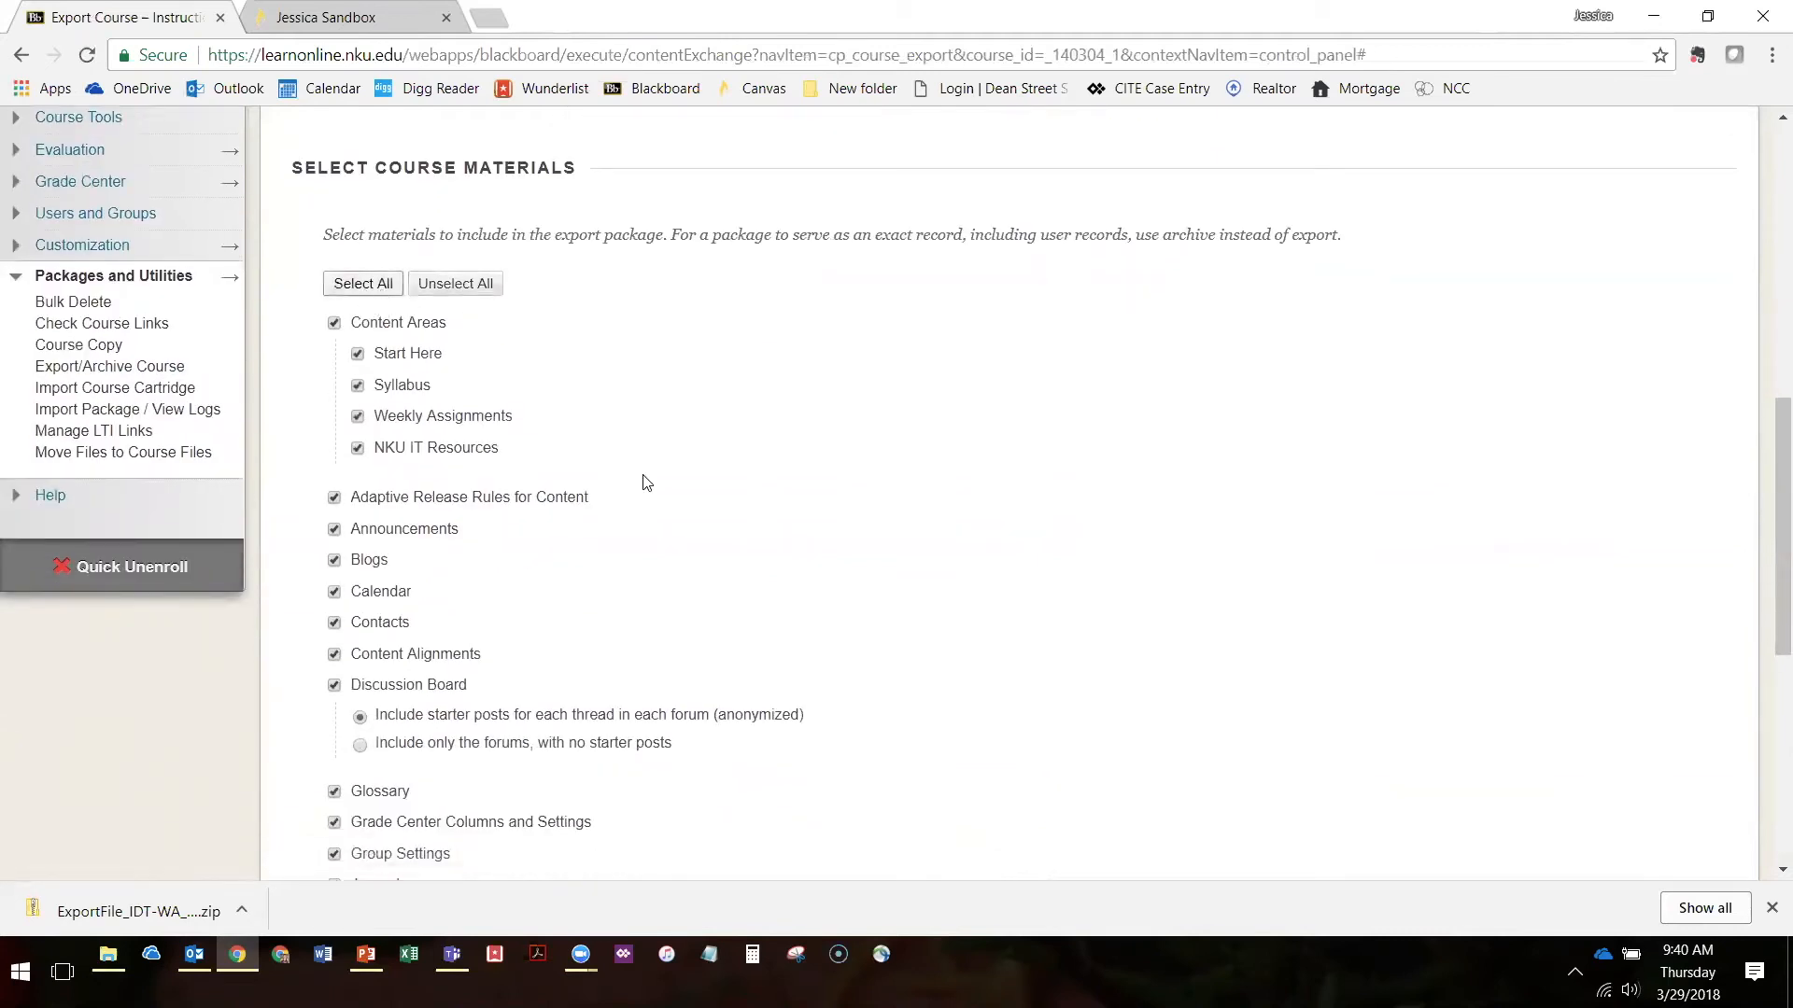
scroll(660, 418, "down", 1)
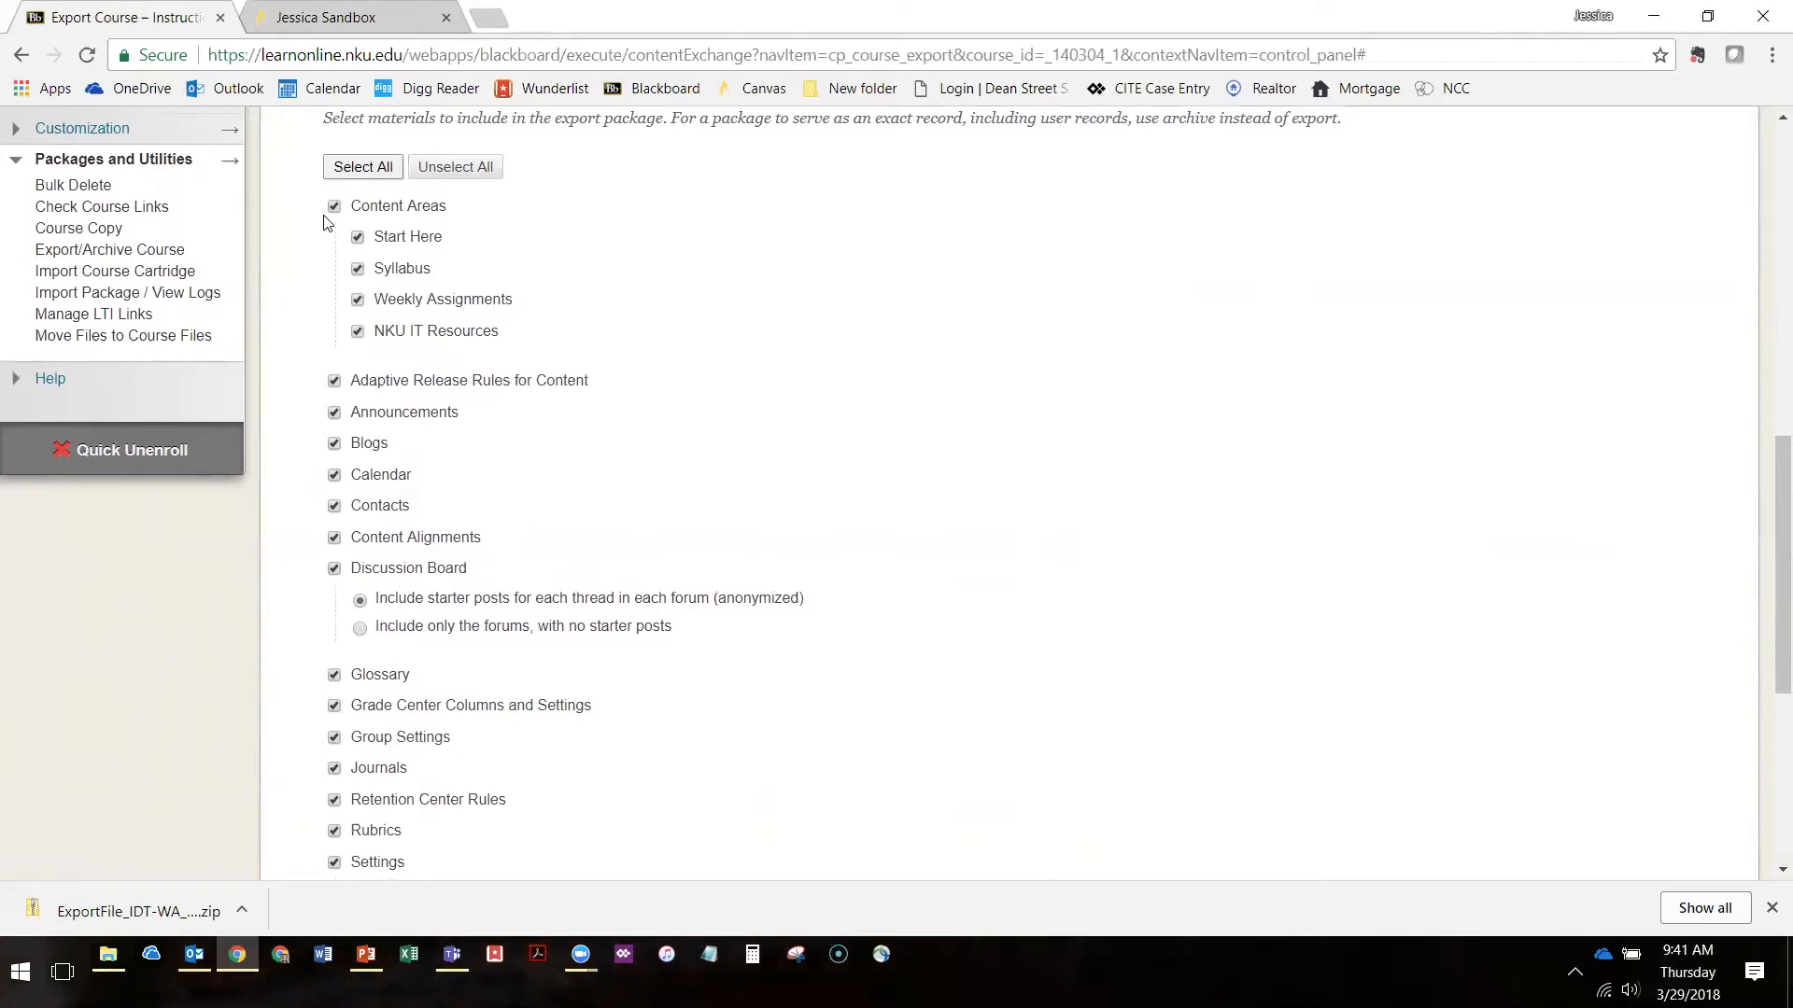
left_click(442, 177)
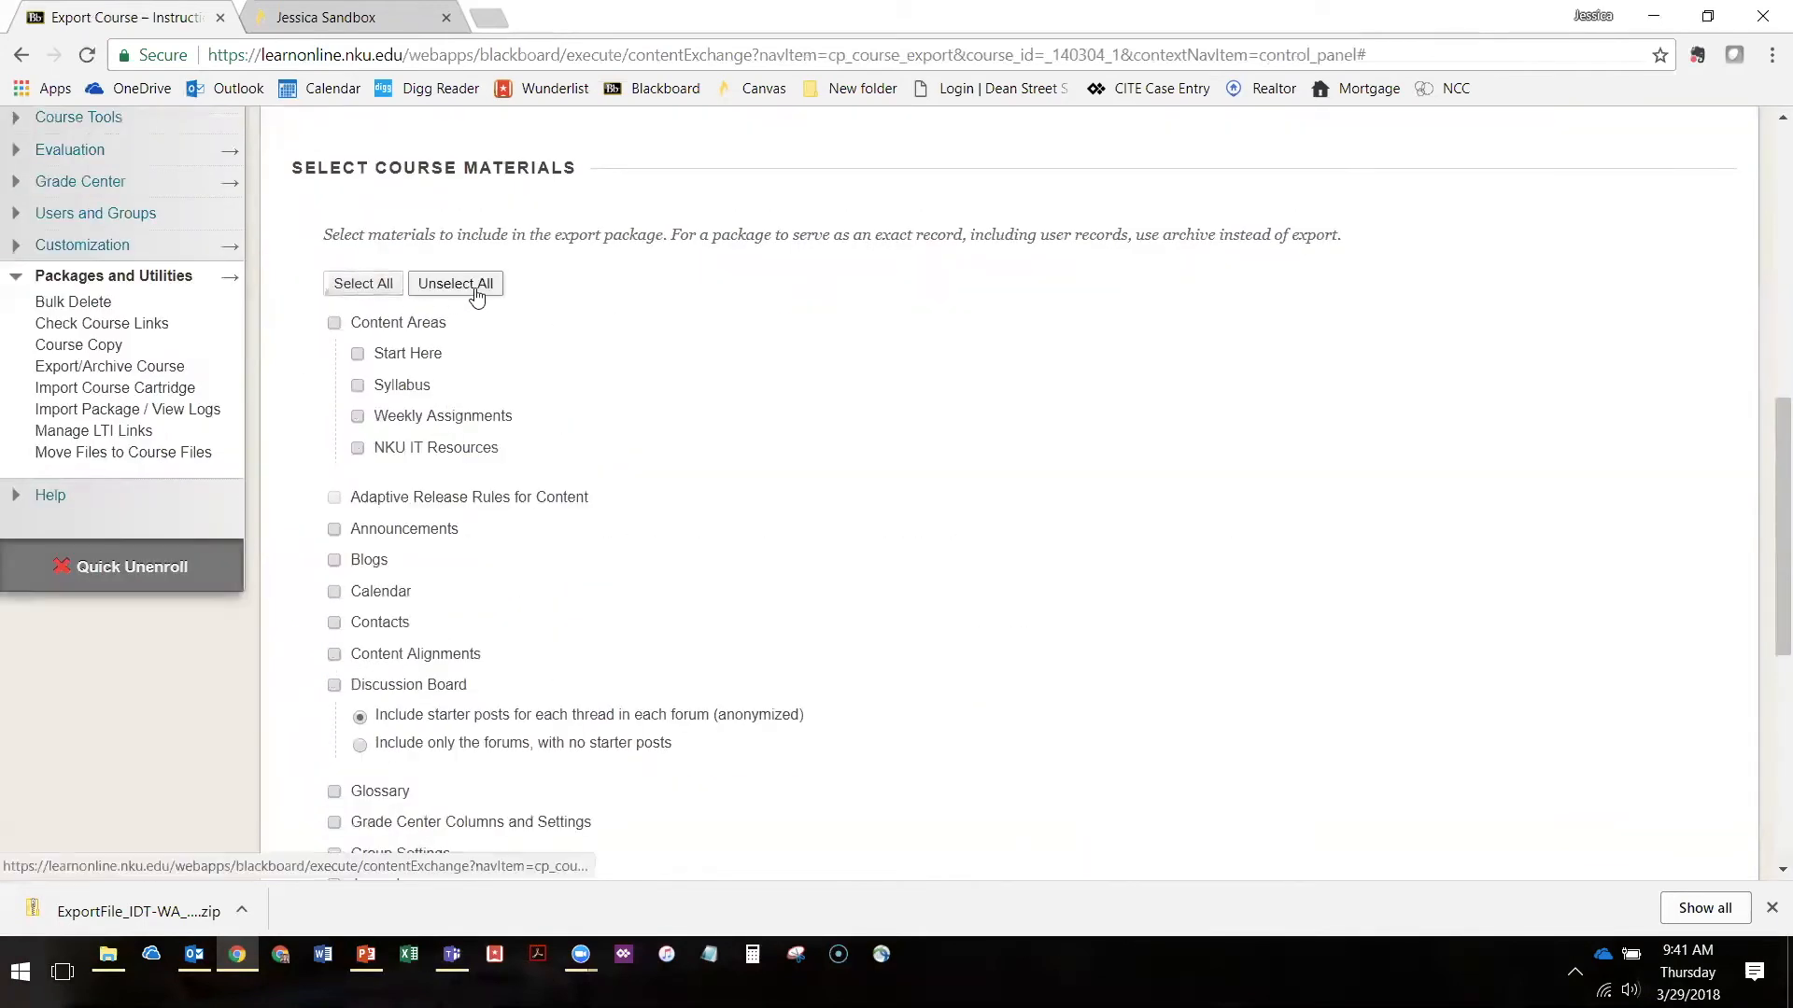
Include only Tests, Surveys, and Pools in the export package
scroll(393, 322, "down", 4)
scroll(398, 313, "up", 3)
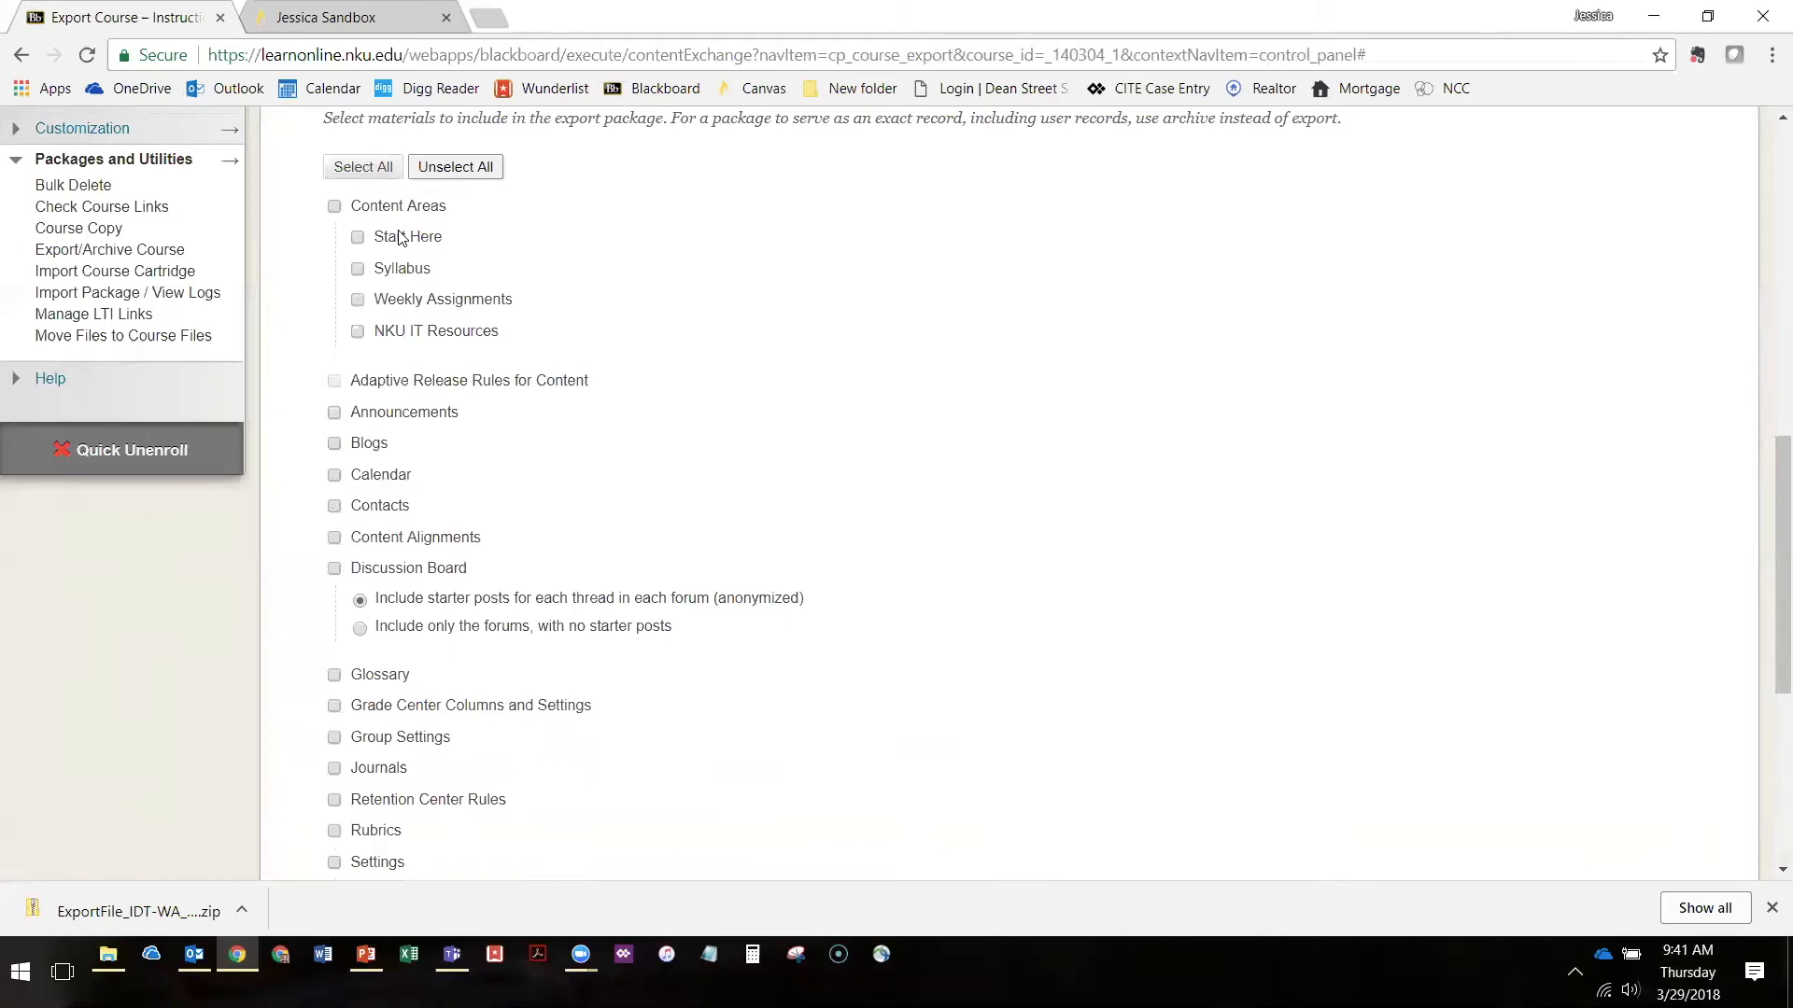
scroll(448, 280, "down", 5)
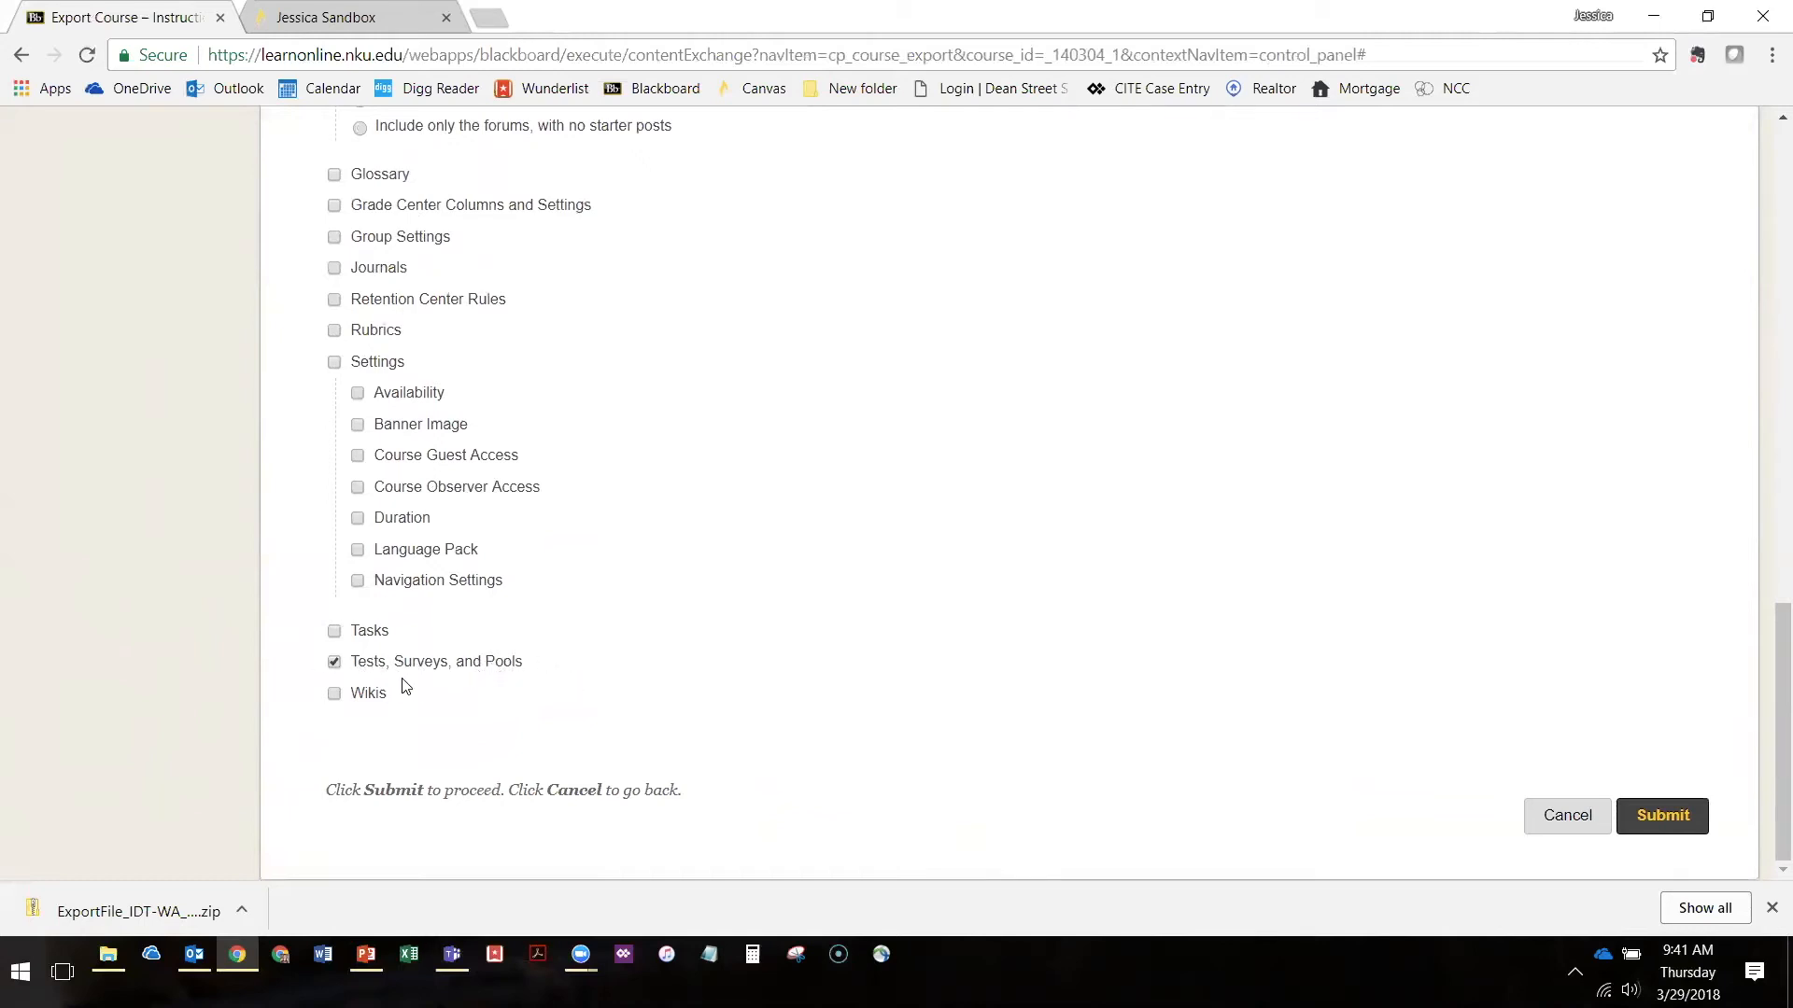
Select all course materials for inclusion in the export package
scroll(523, 579, "up", 11)
scroll(412, 480, "down", 5)
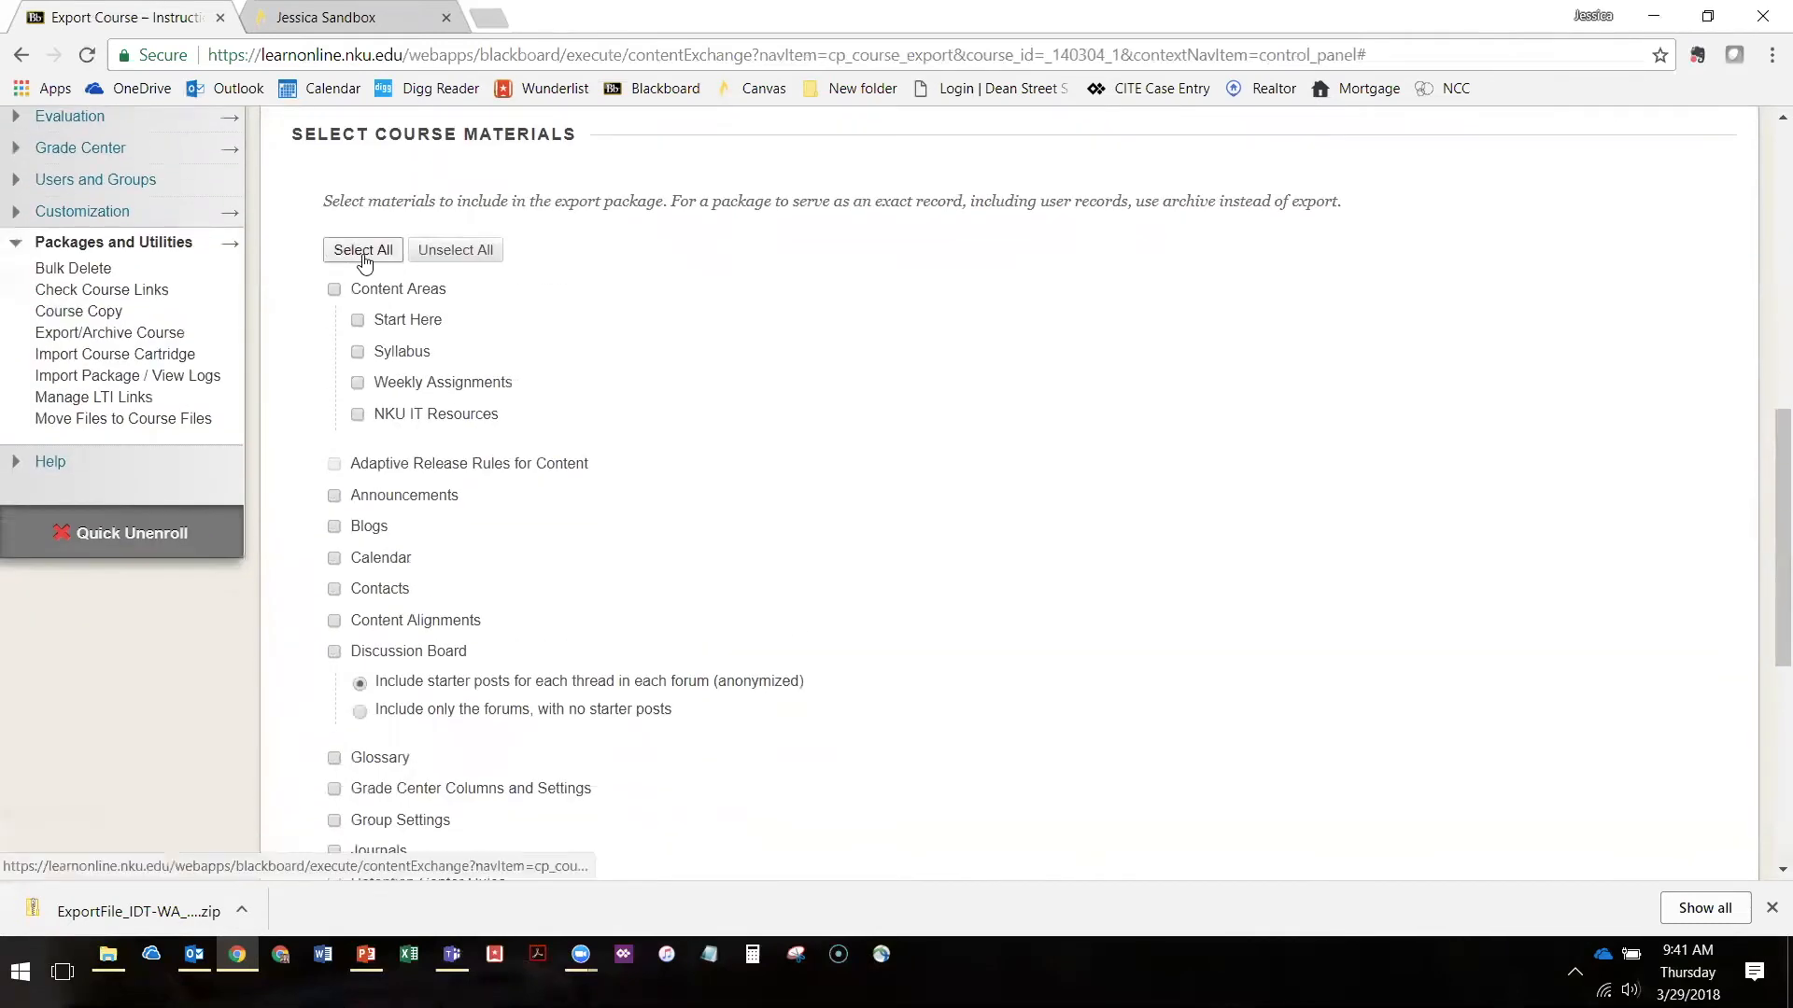
scroll(788, 395, "down", 6)
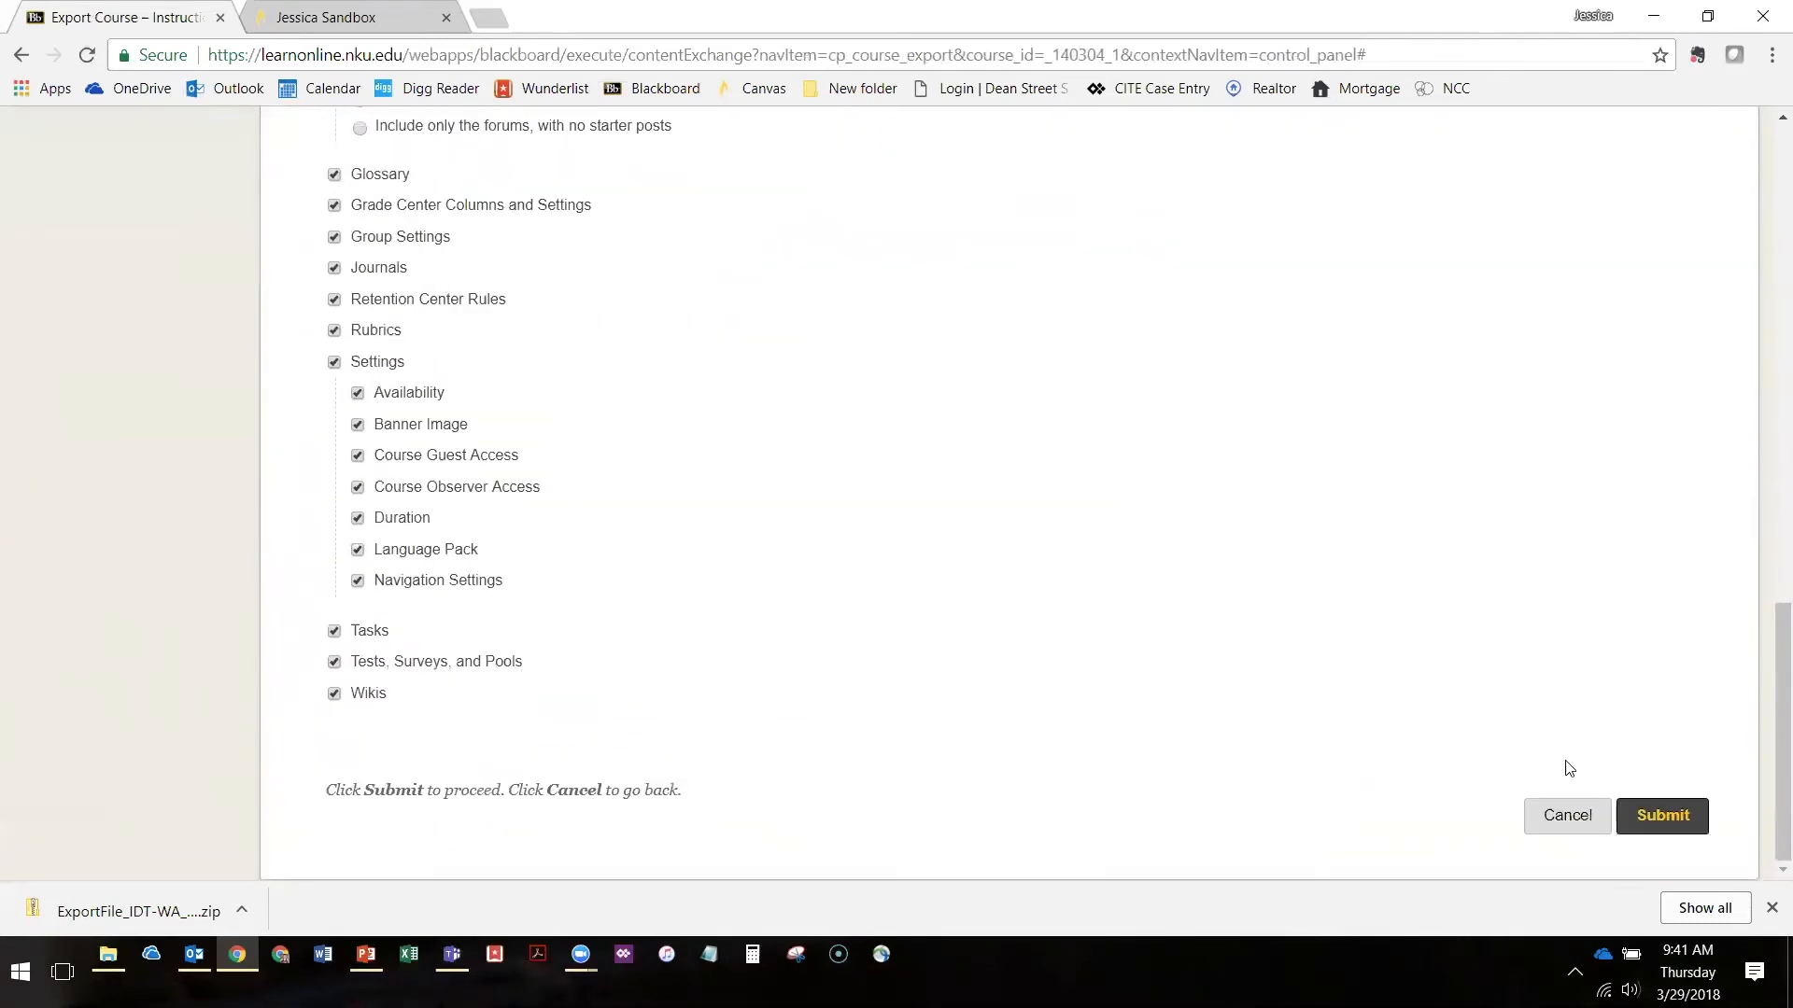
Submit the course export and download the package ExportFile_IDT-WA_20180329124138.zip from the refreshed list
left_click(1666, 822)
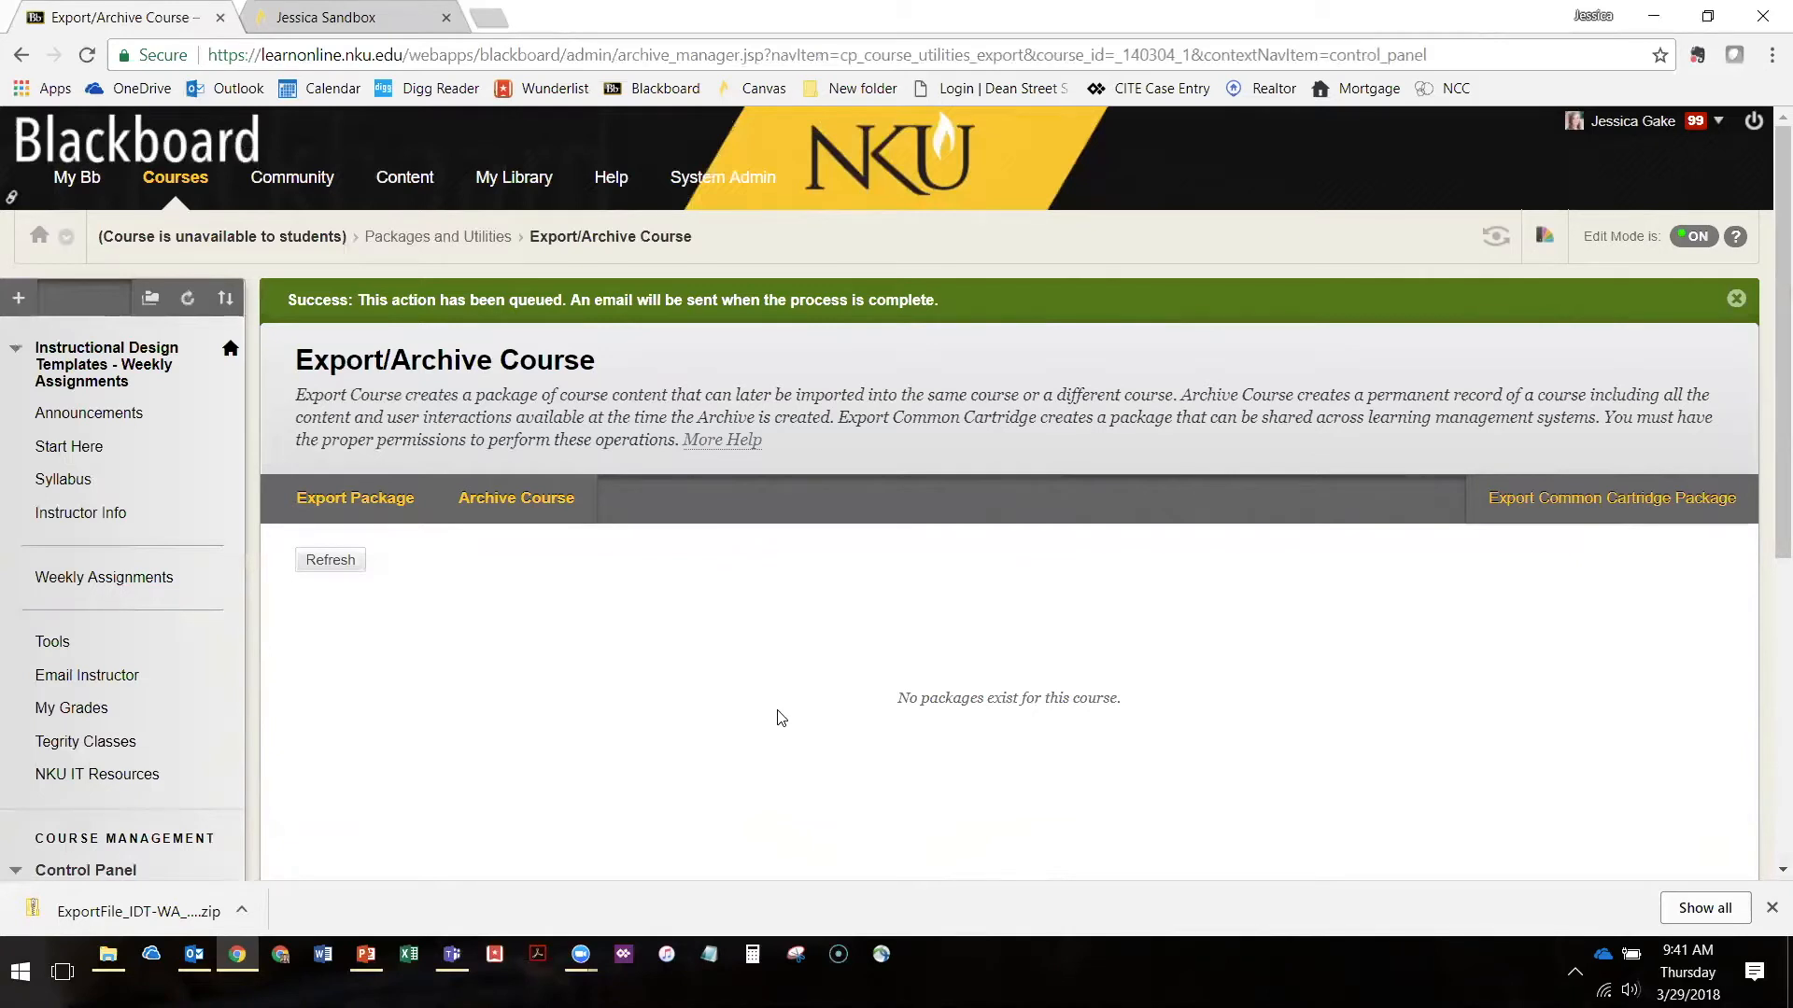
left_click(329, 563)
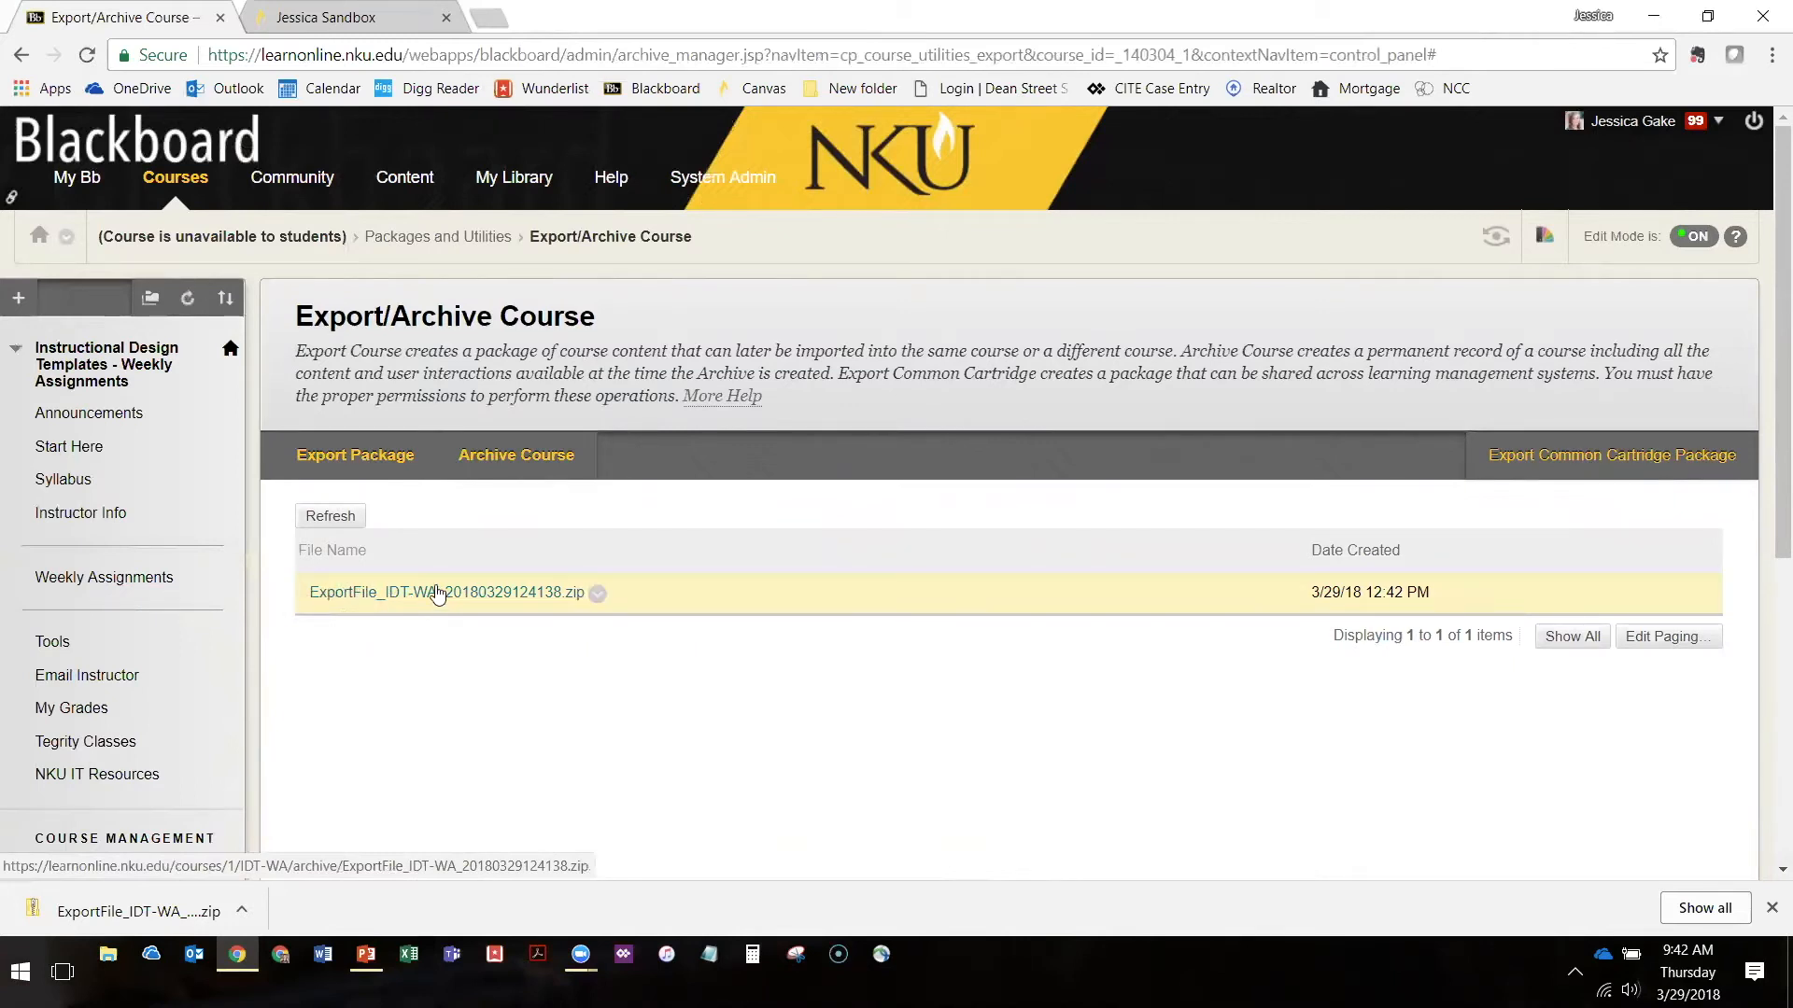
left_click(405, 598)
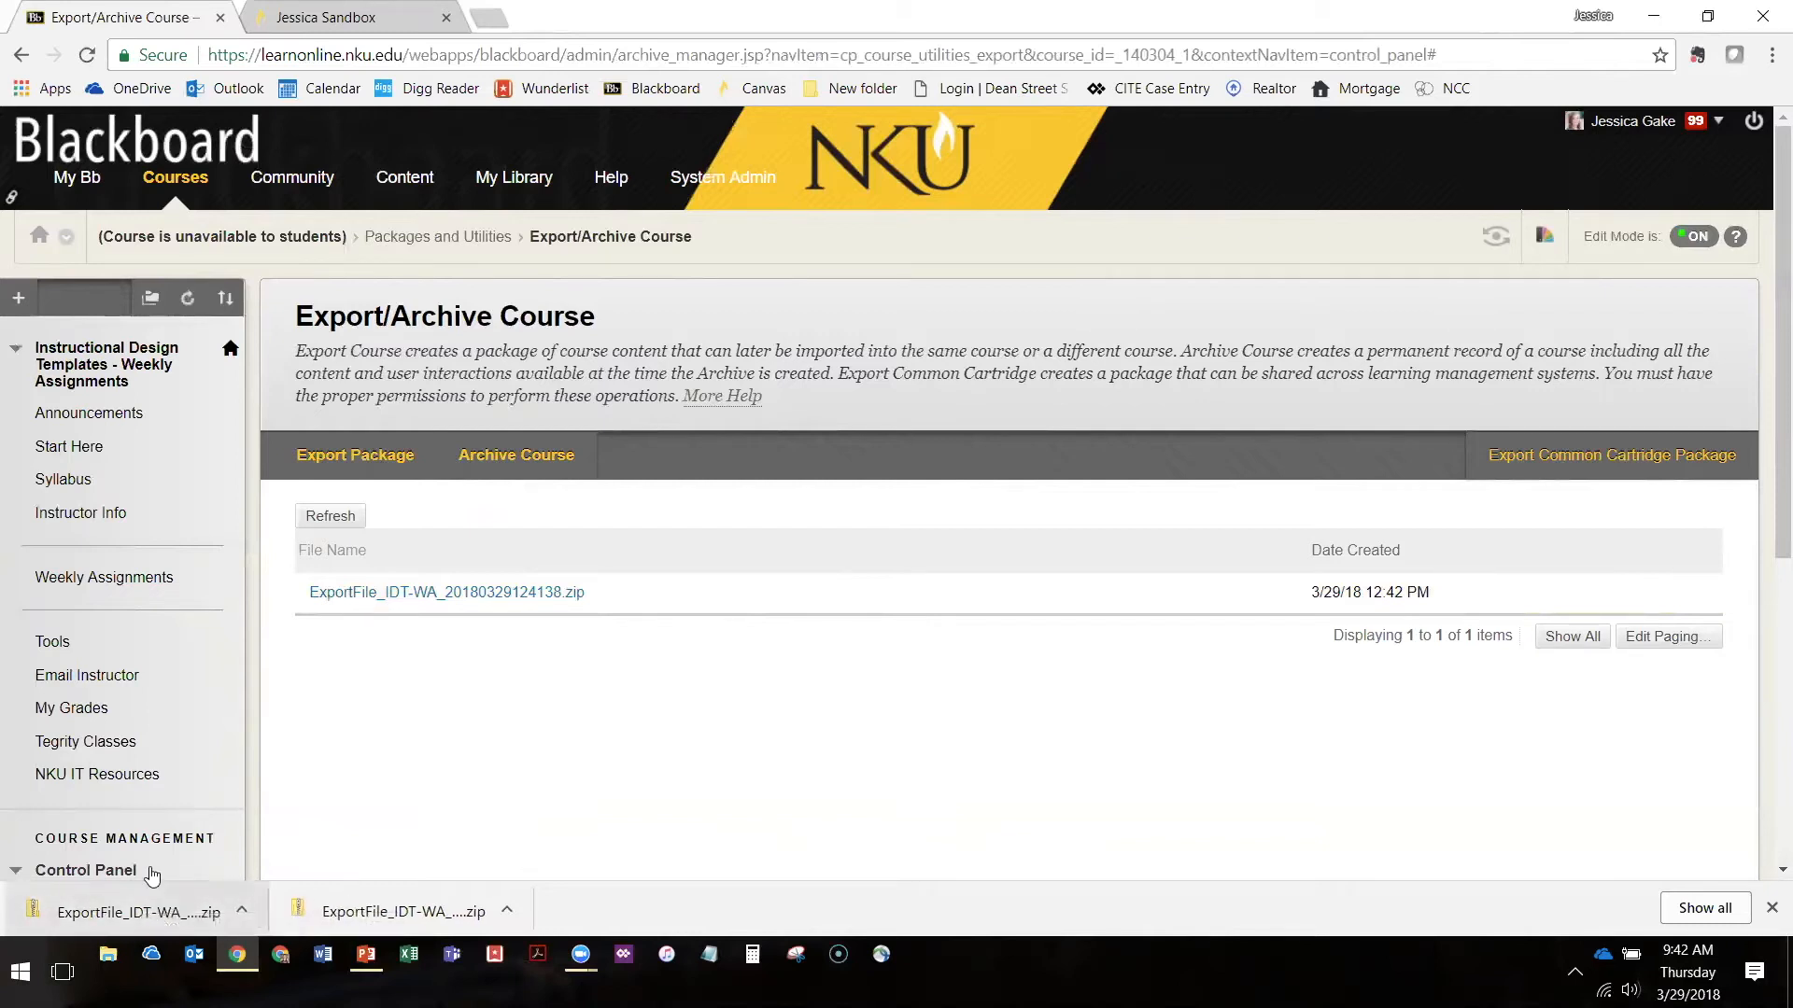
Switch to the Canvas sandbox course and open Import Course Content from its settings
left_click(327, 18)
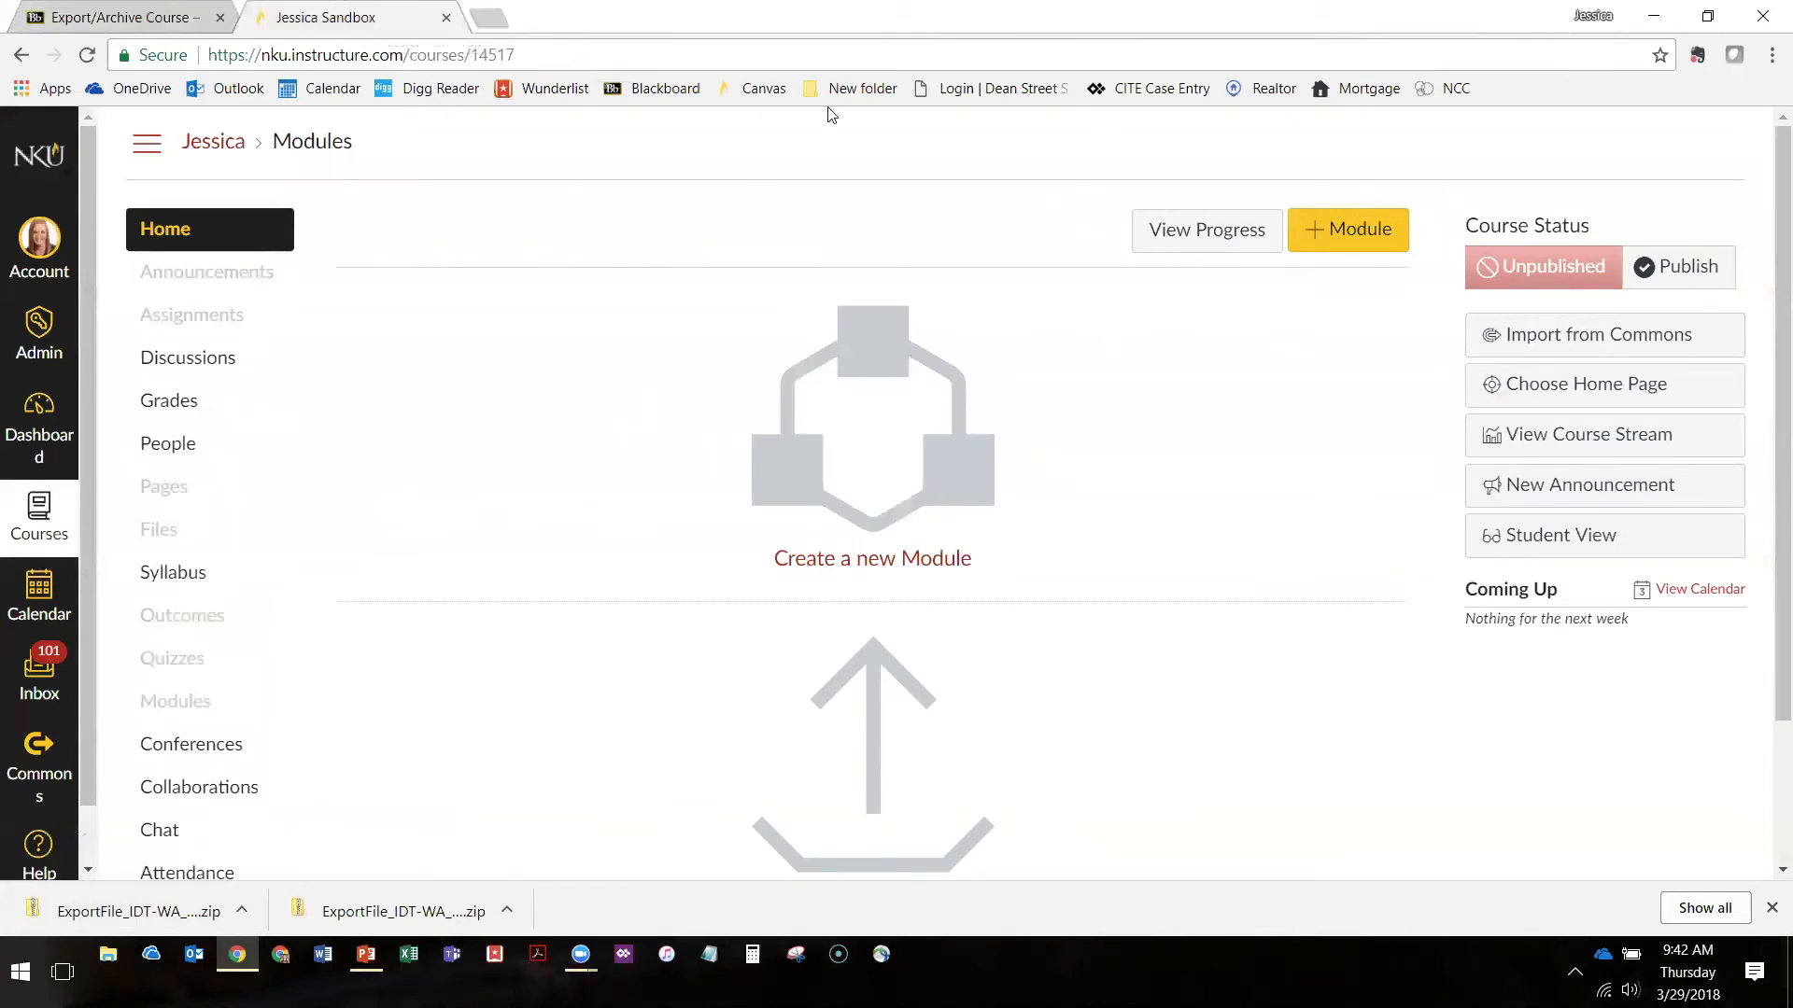
scroll(160, 233, "down", 2)
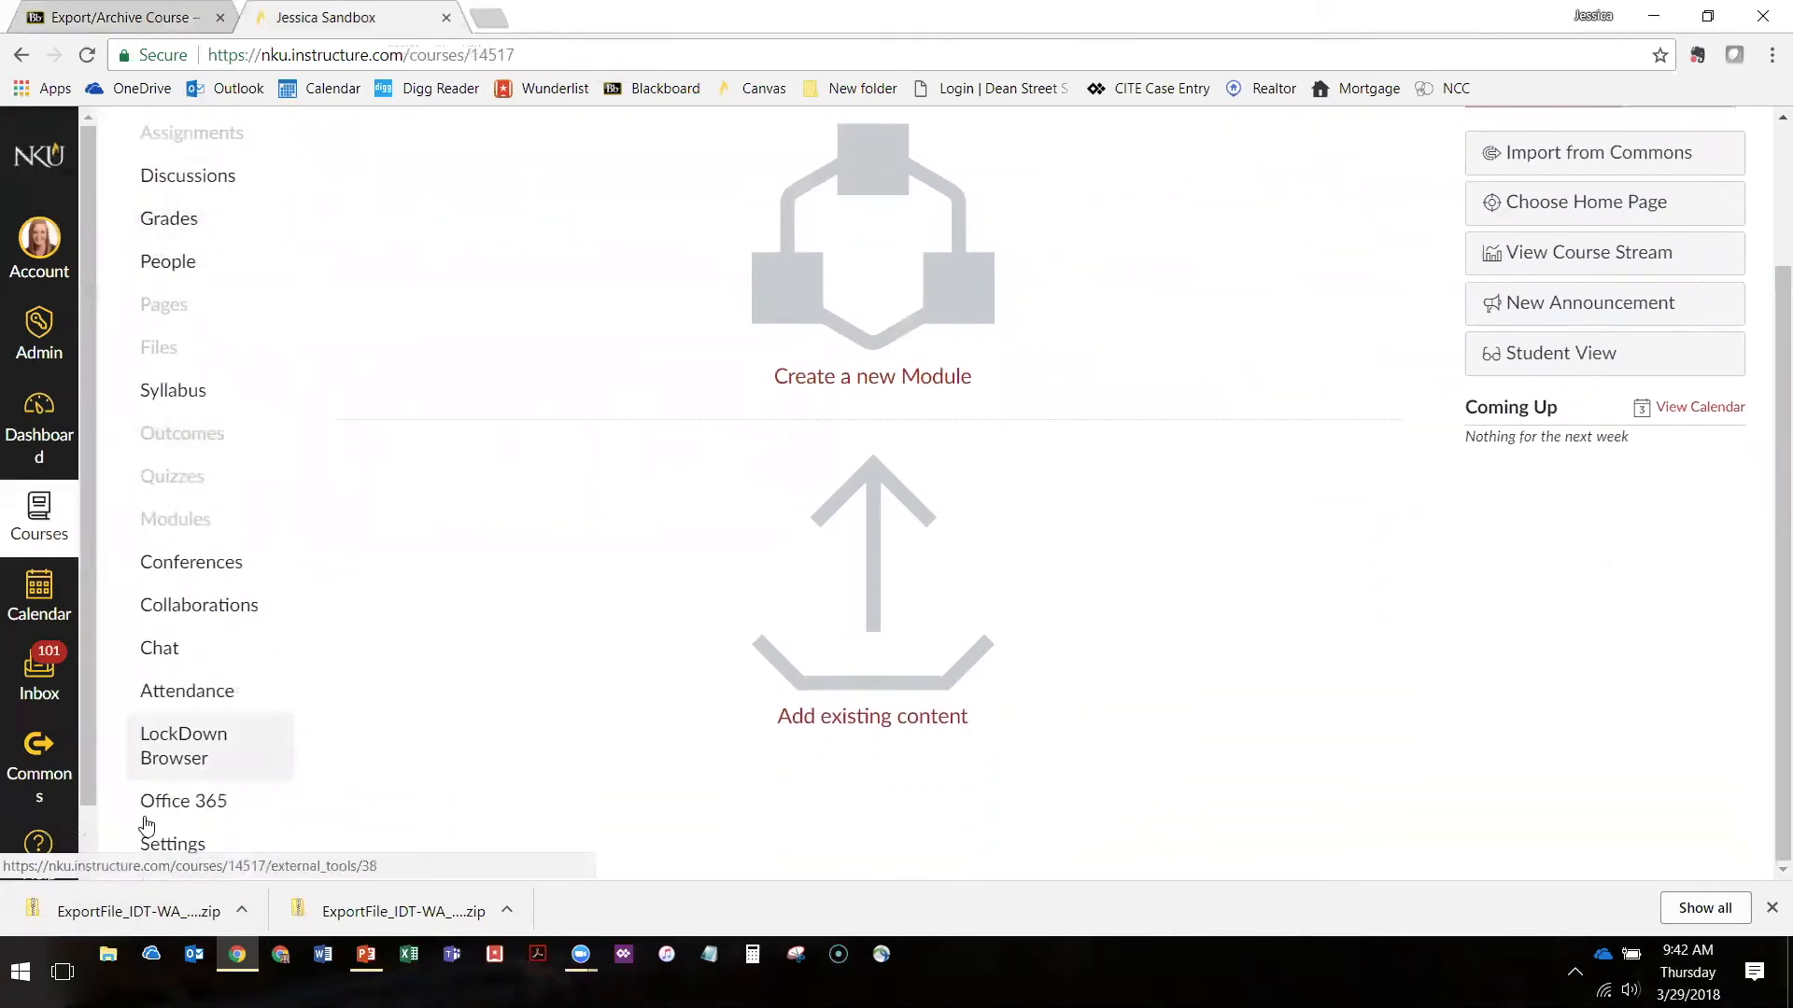
left_click(224, 846)
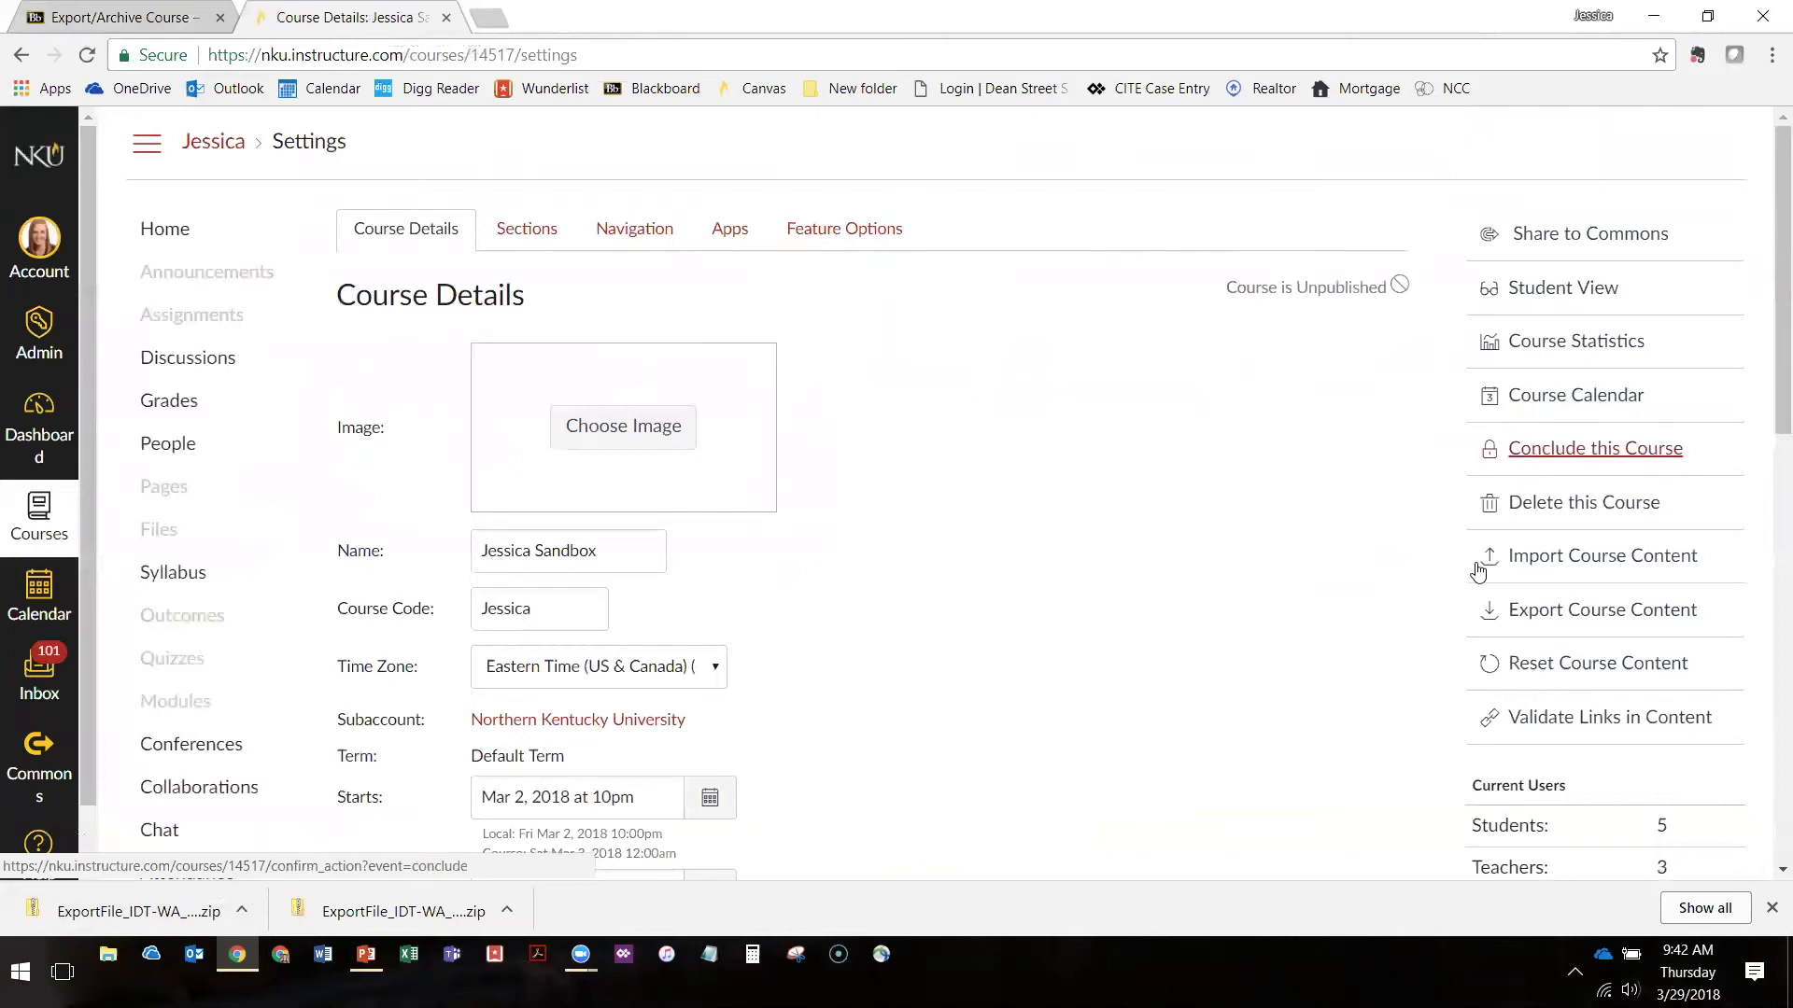
left_click(1537, 566)
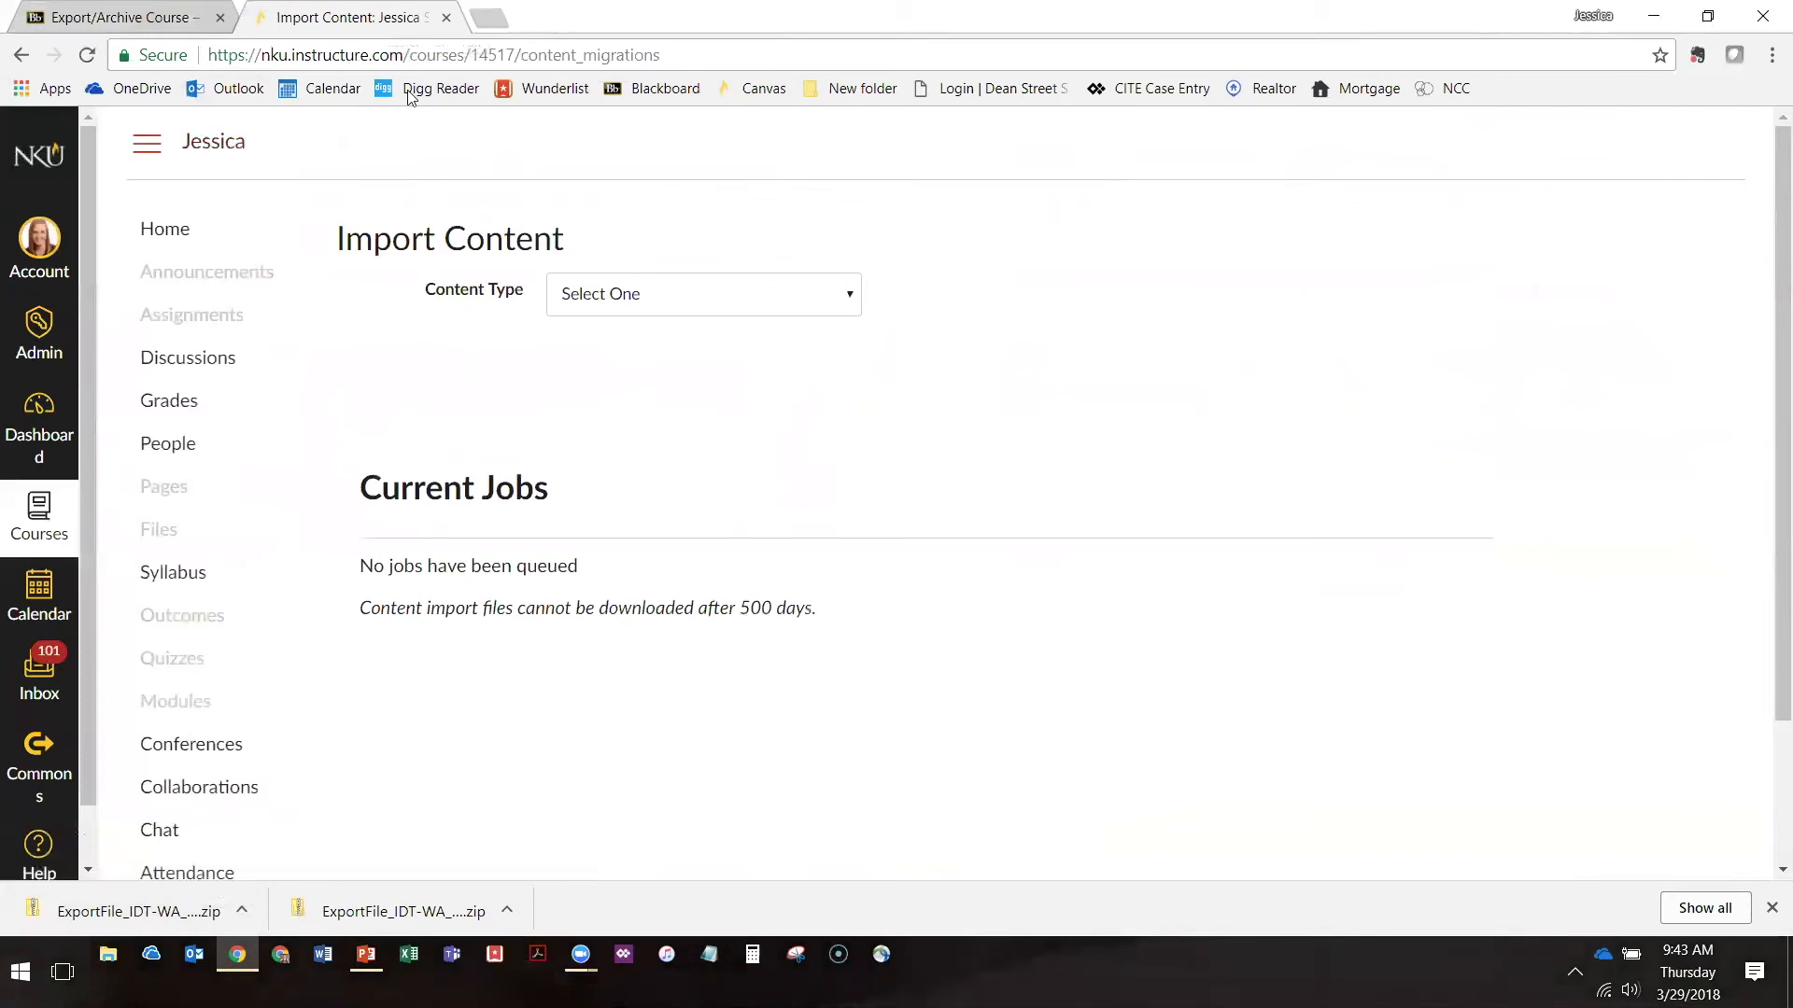
left_click(644, 298)
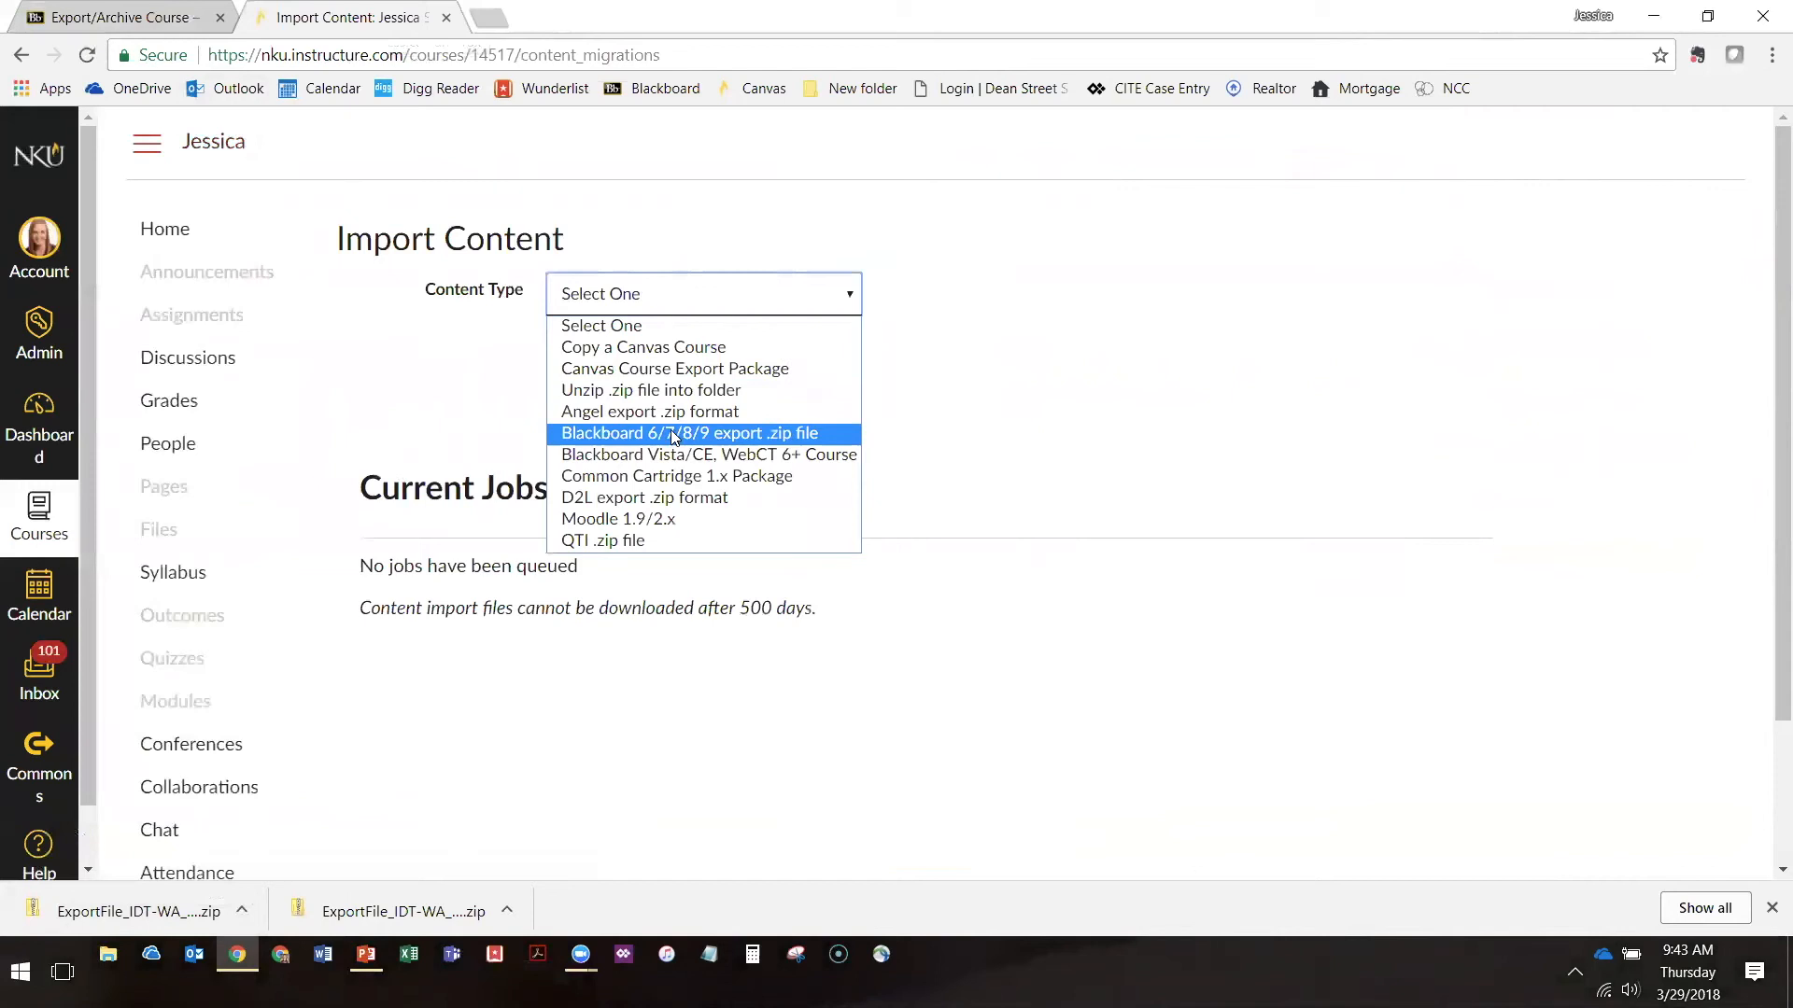
left_click(640, 434)
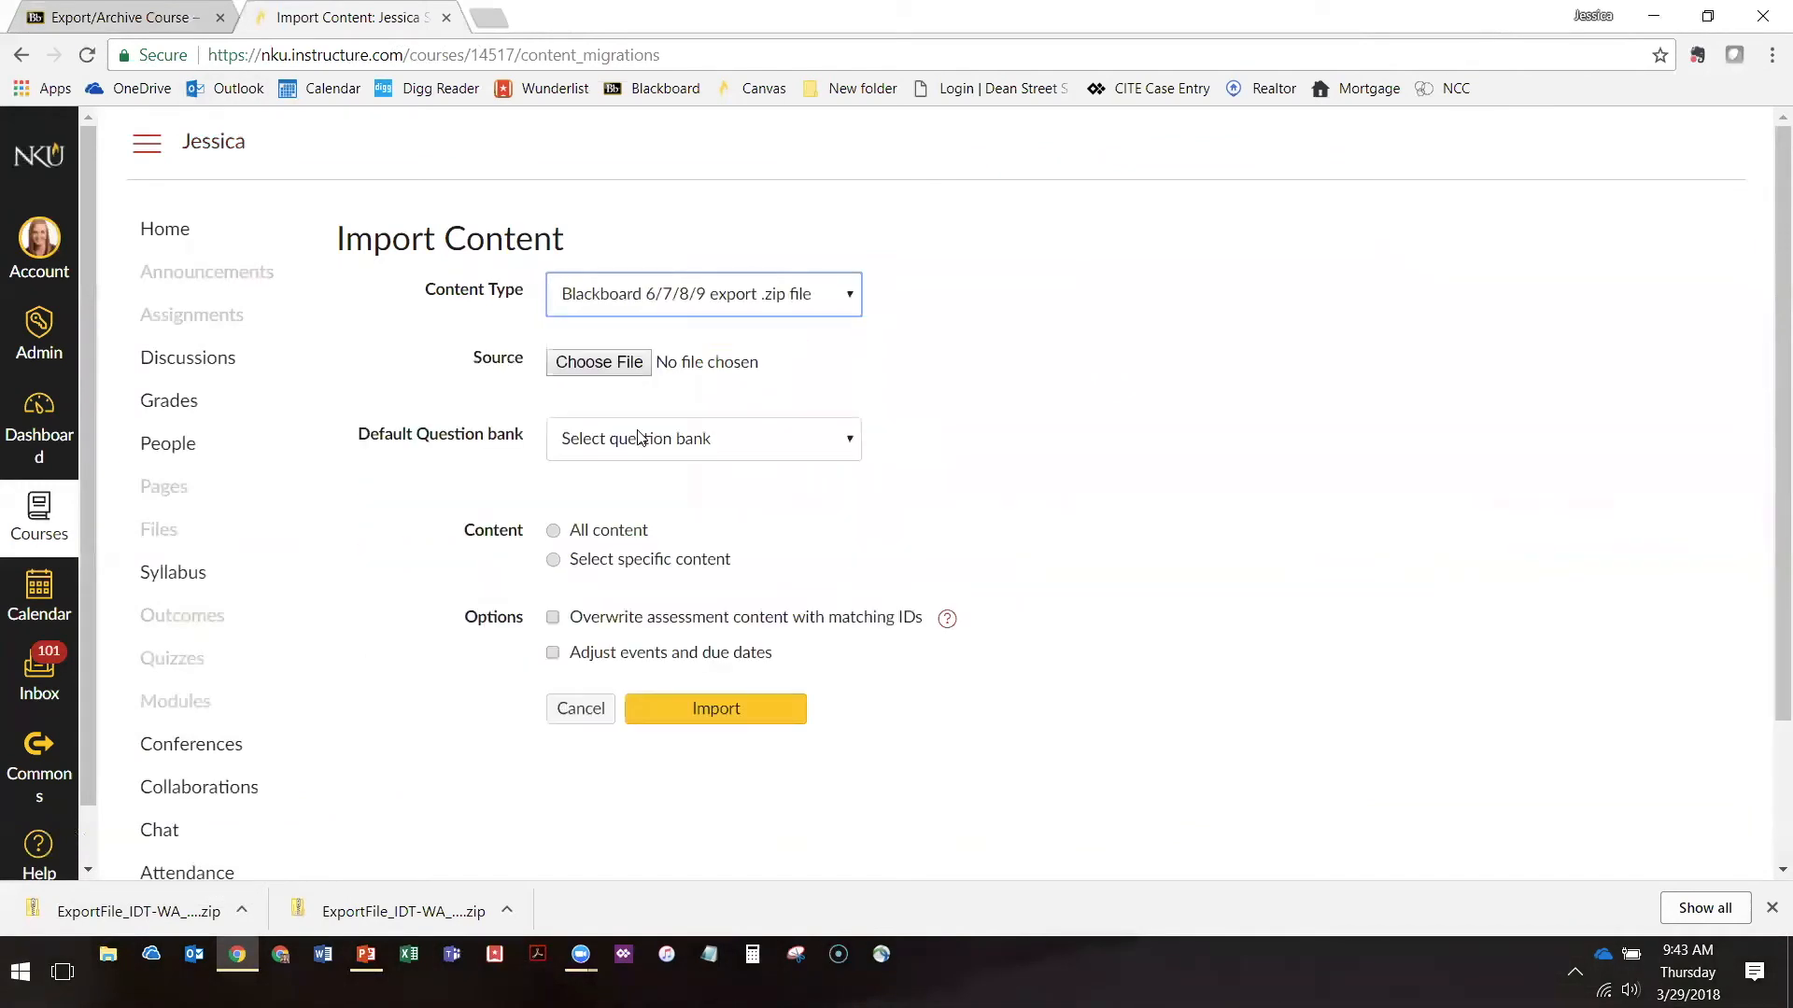
left_click(558, 374)
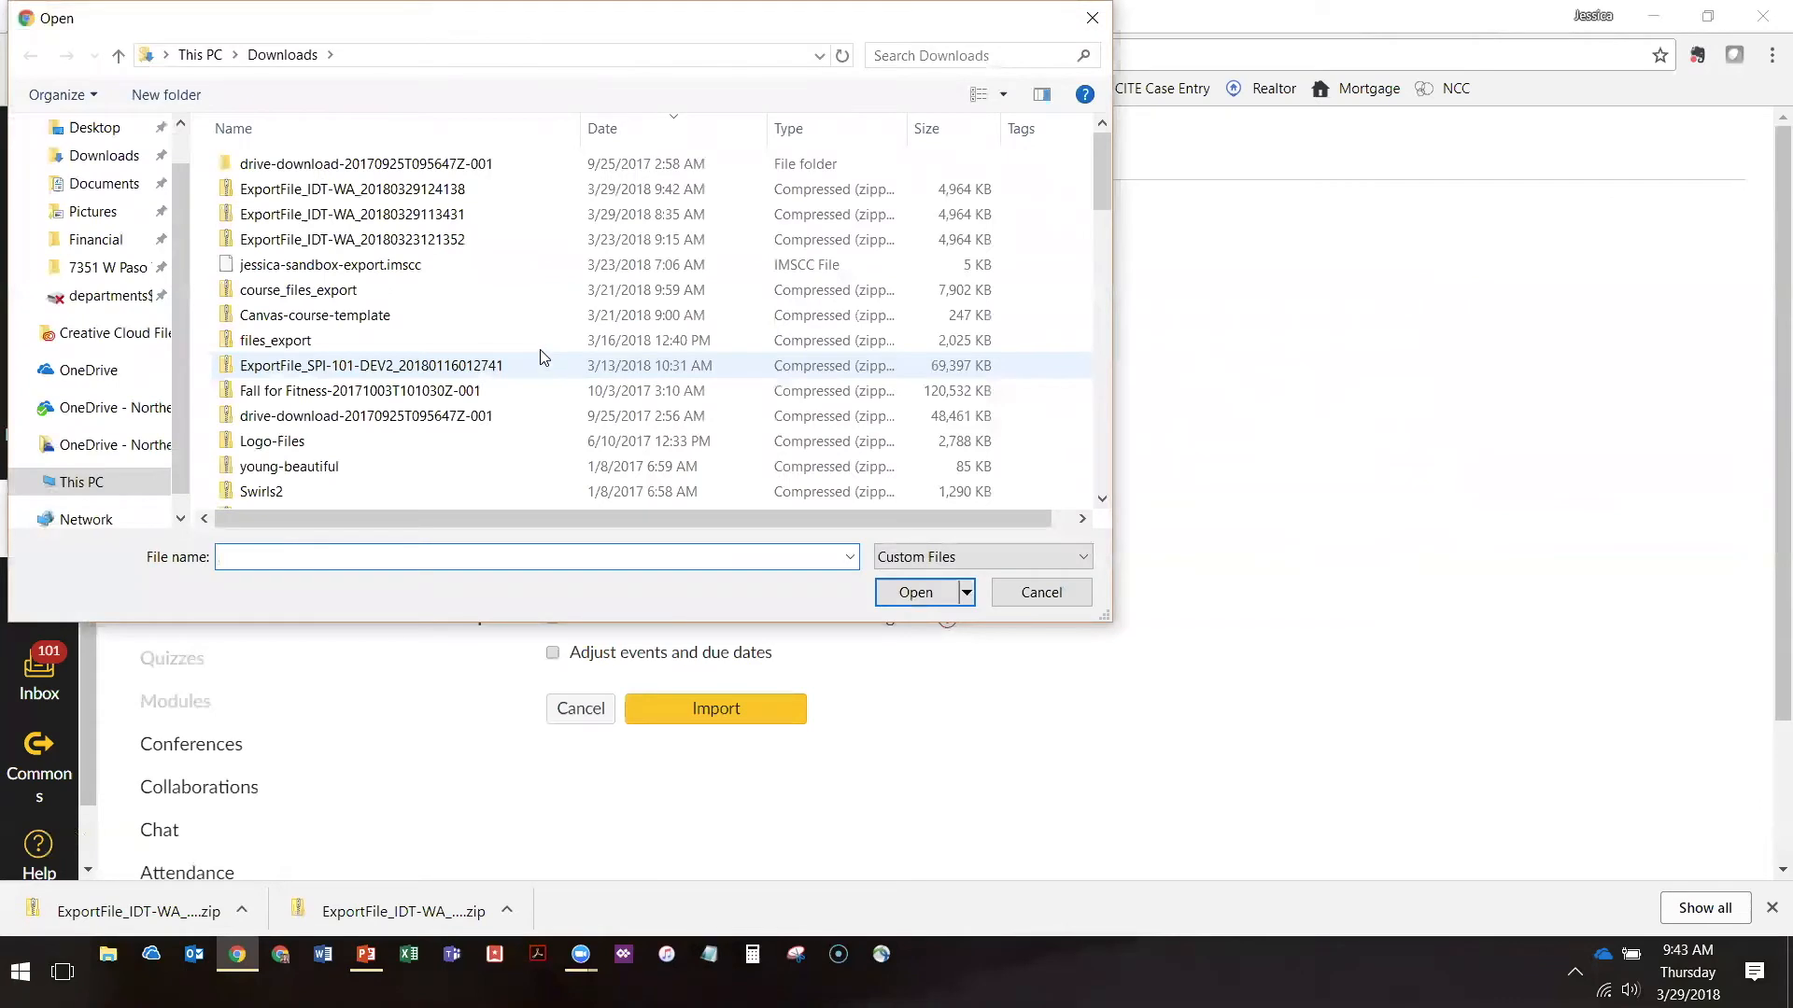
left_click(96, 165)
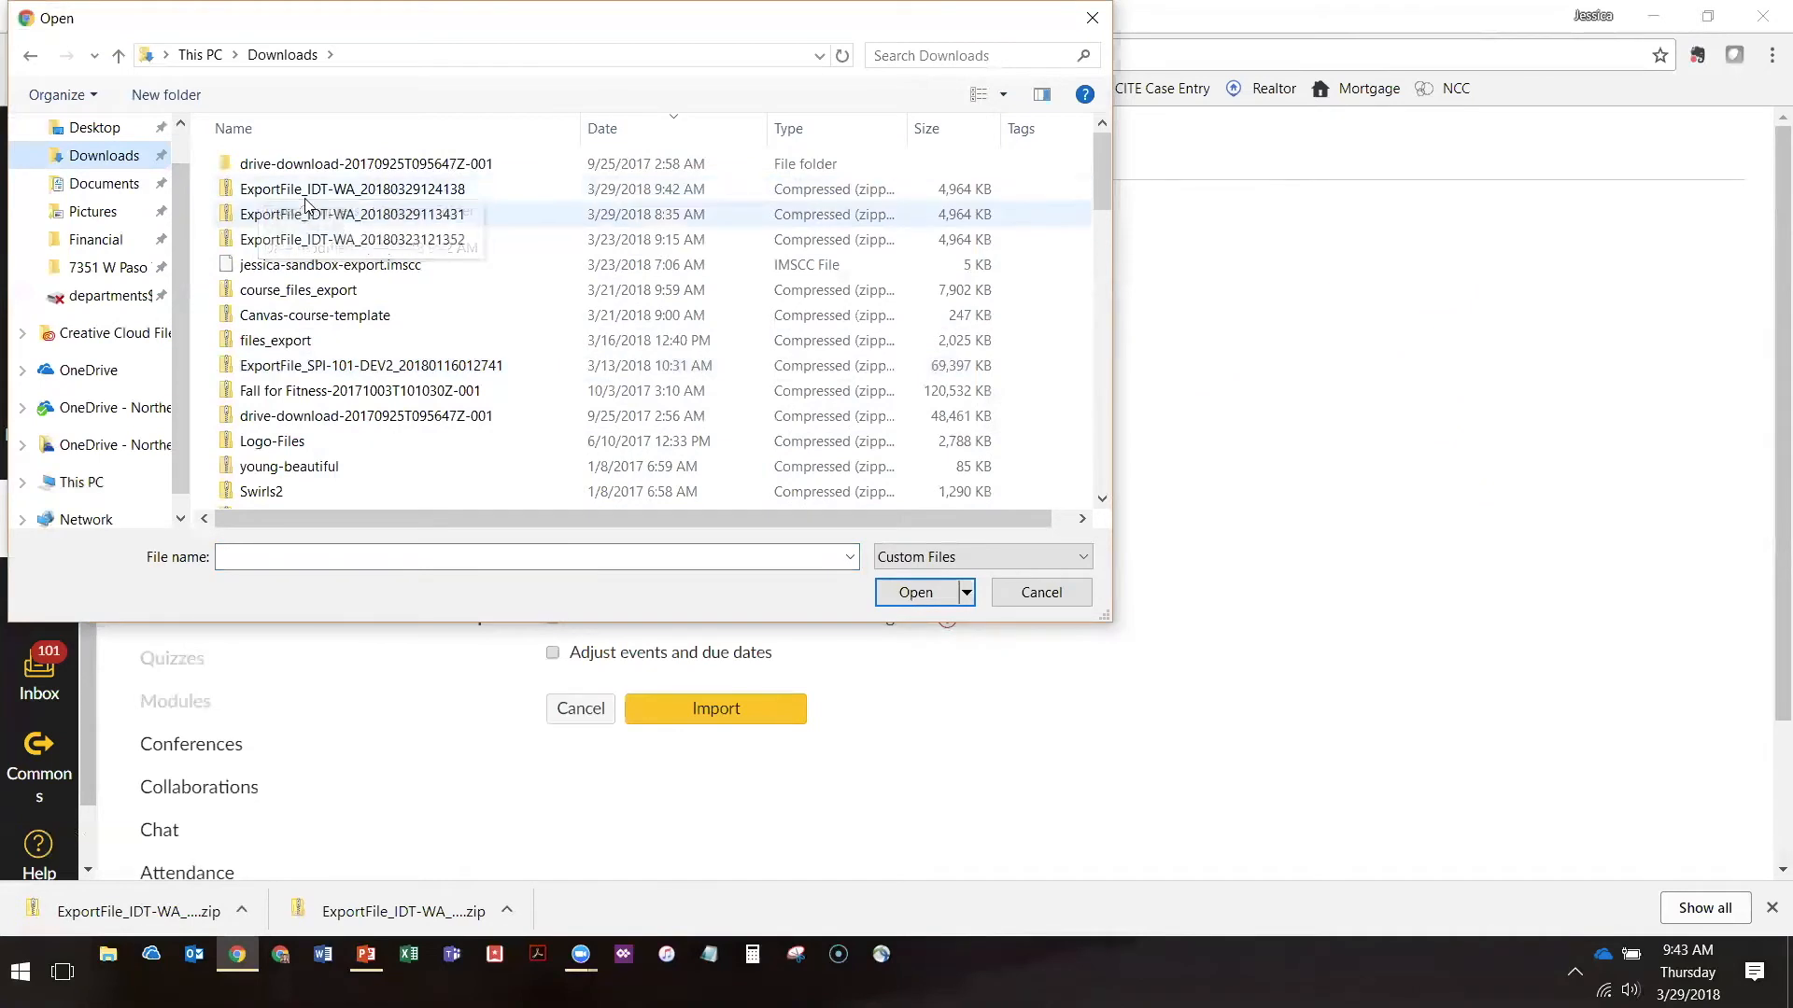
left_click(271, 192)
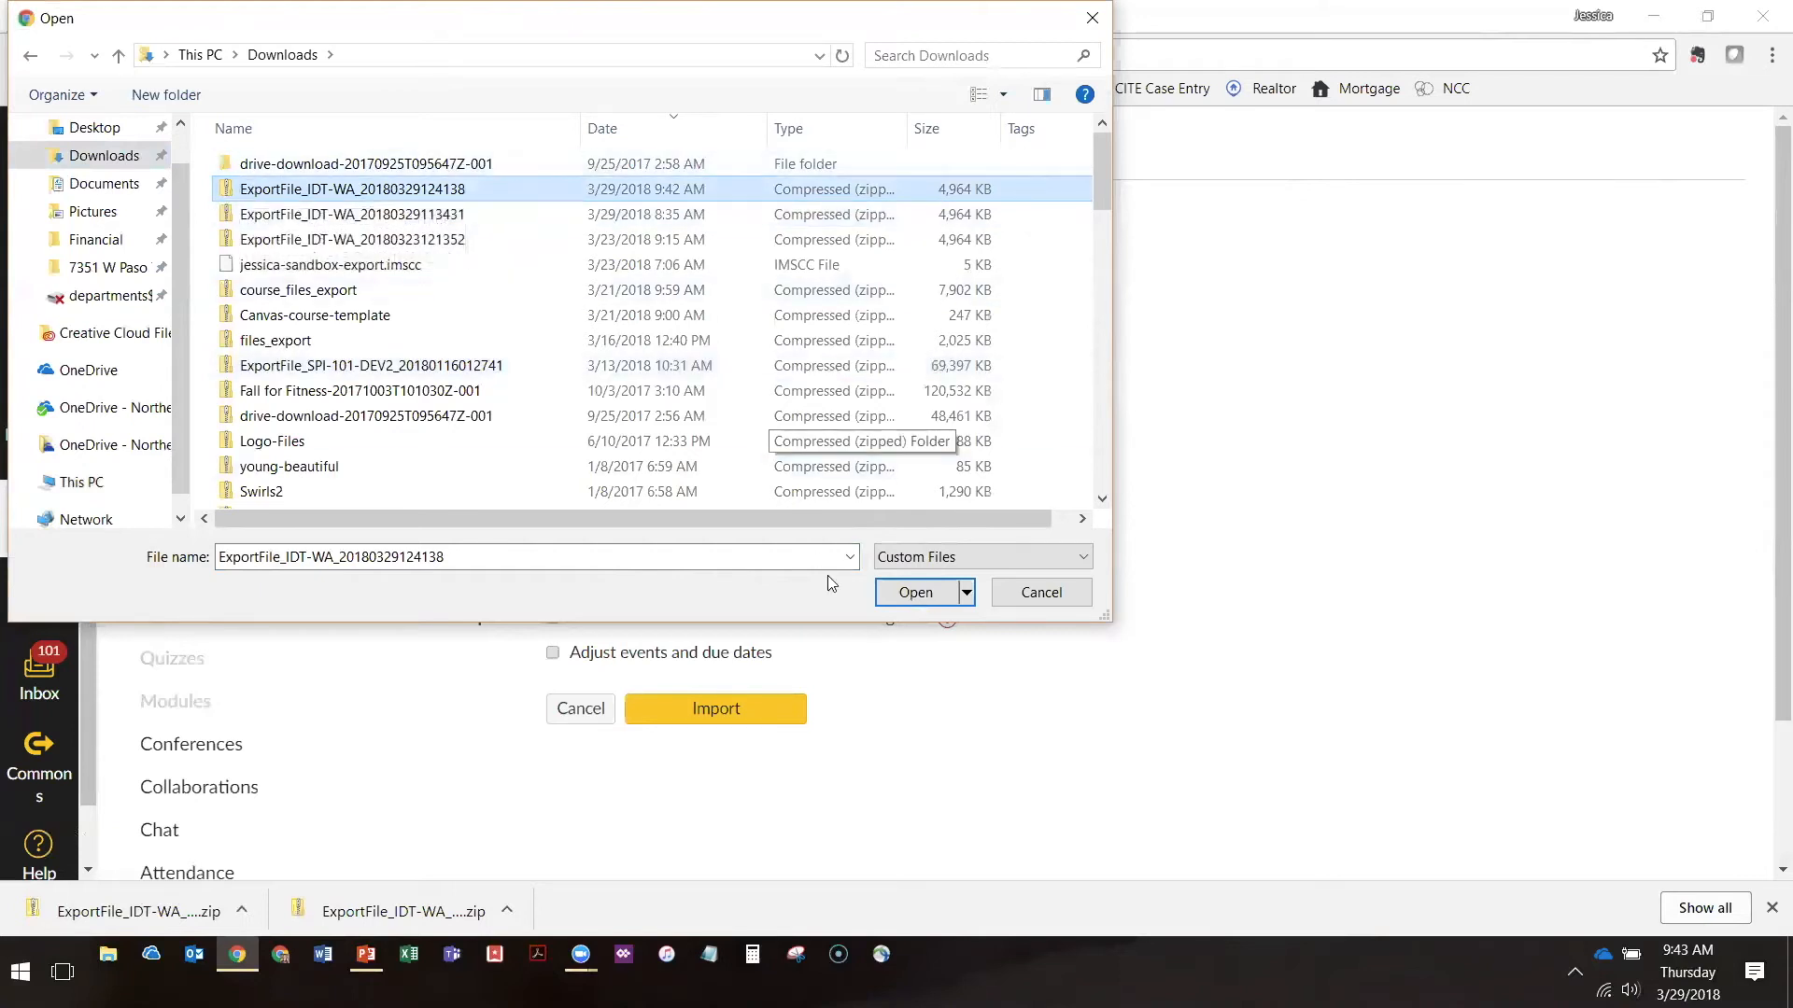
left_click(930, 590)
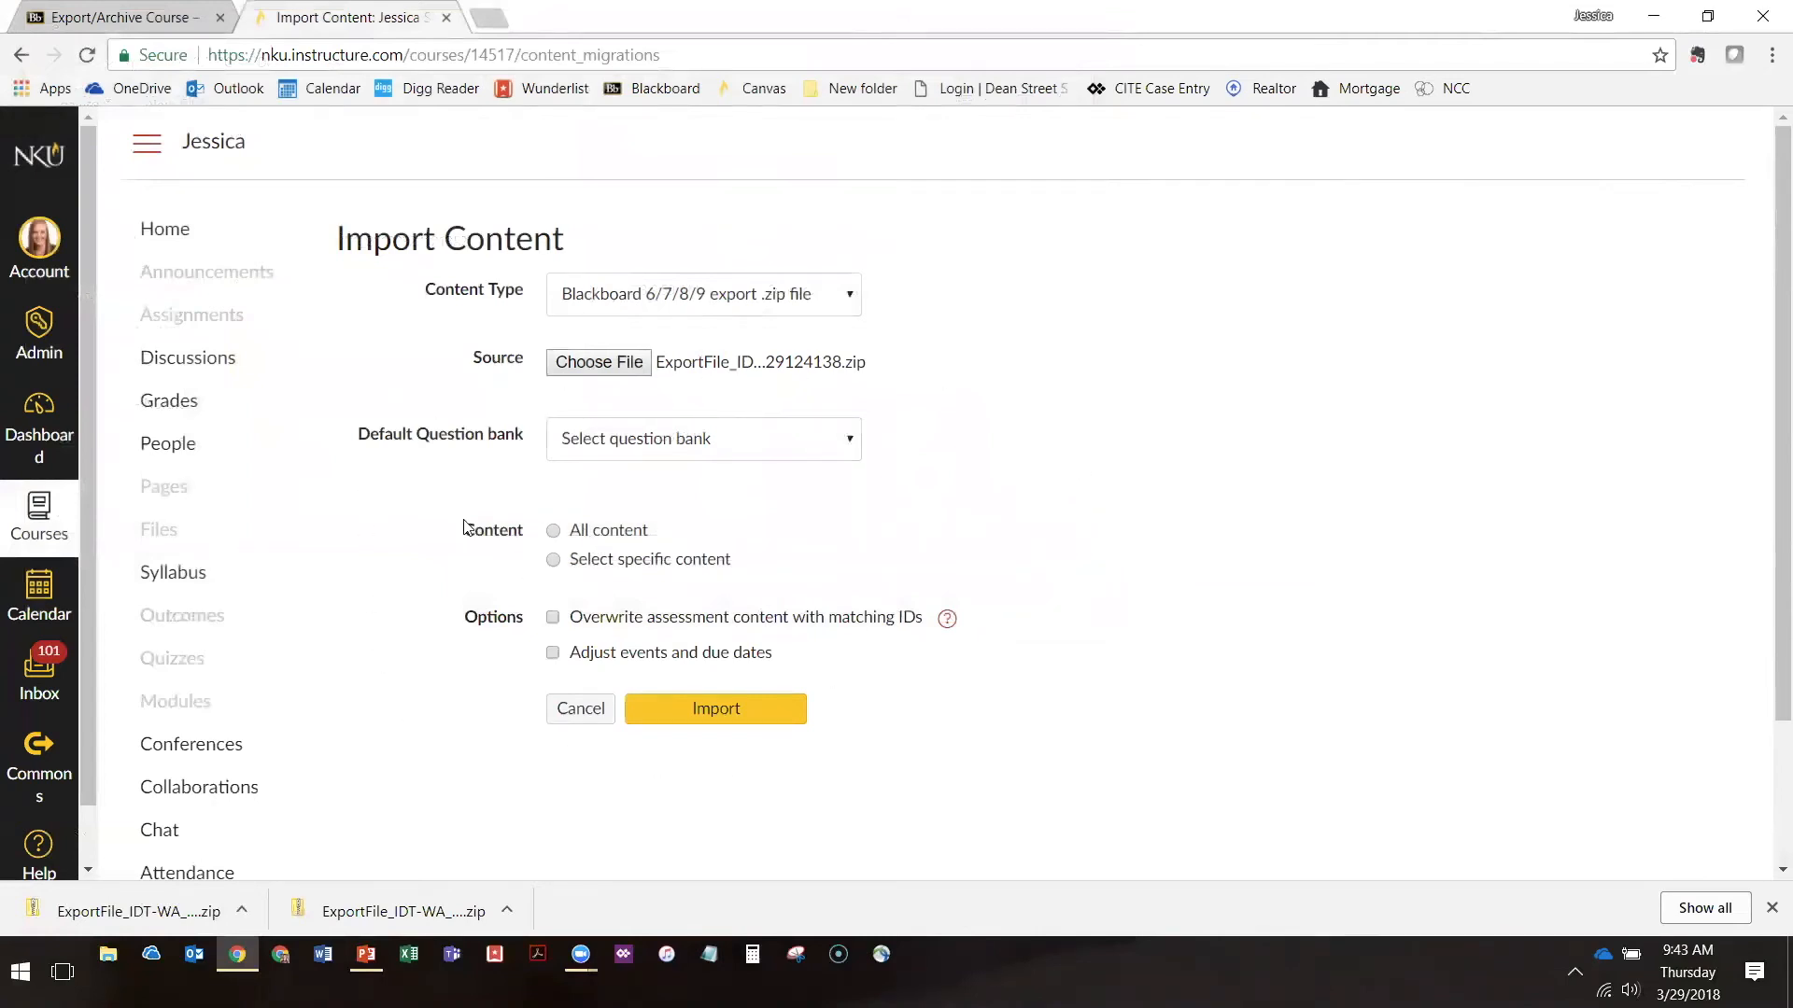
Choose to import all content from the package and start the import
scroll(464, 528, "down", 1)
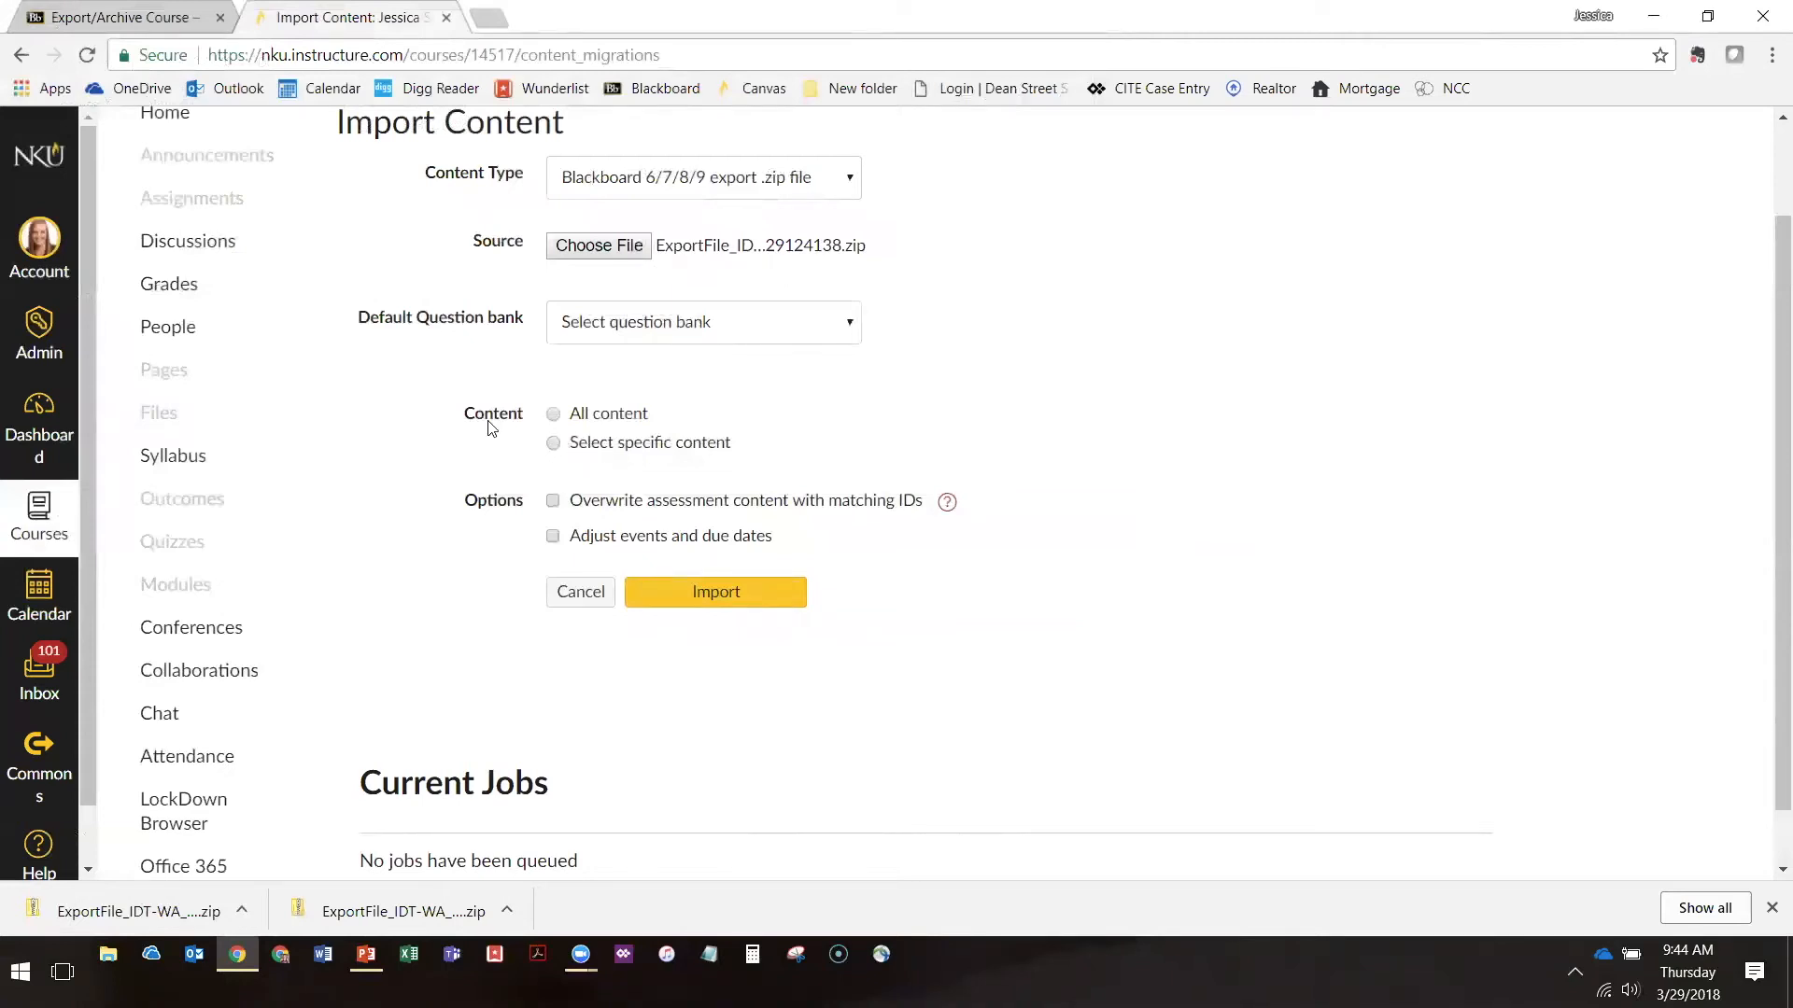
left_click(554, 417)
scroll(416, 401, "down", 1)
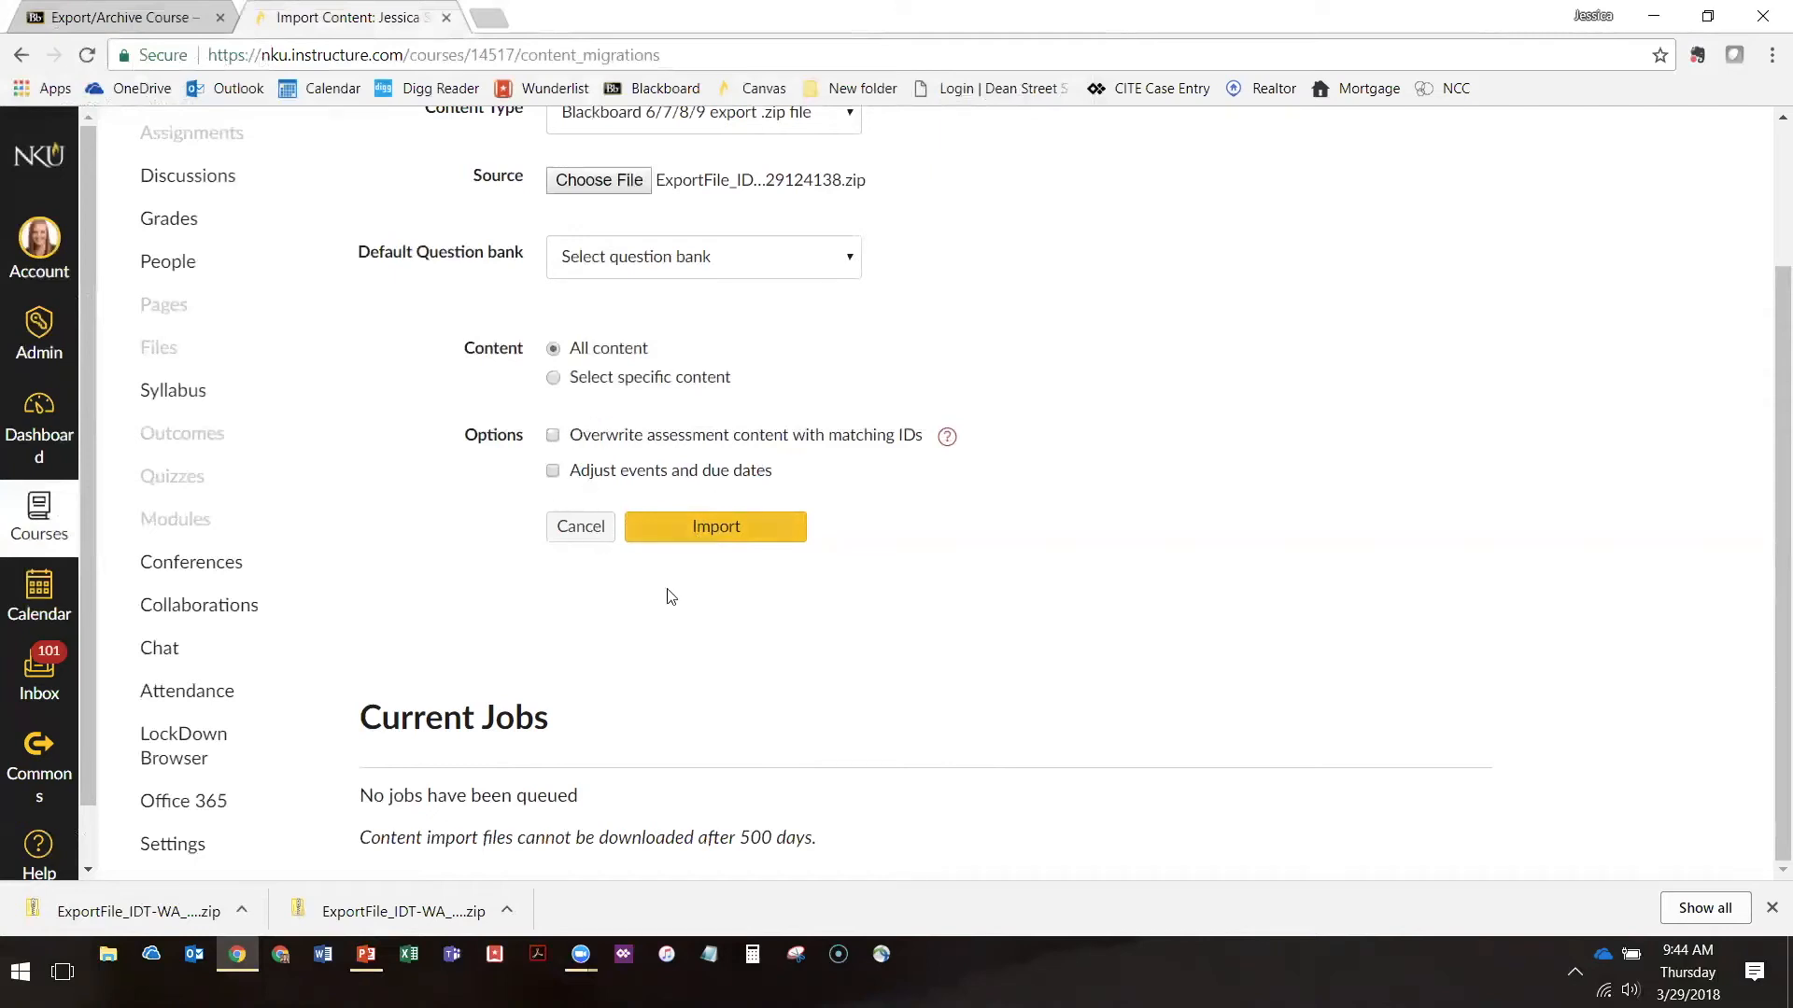
left_click(706, 543)
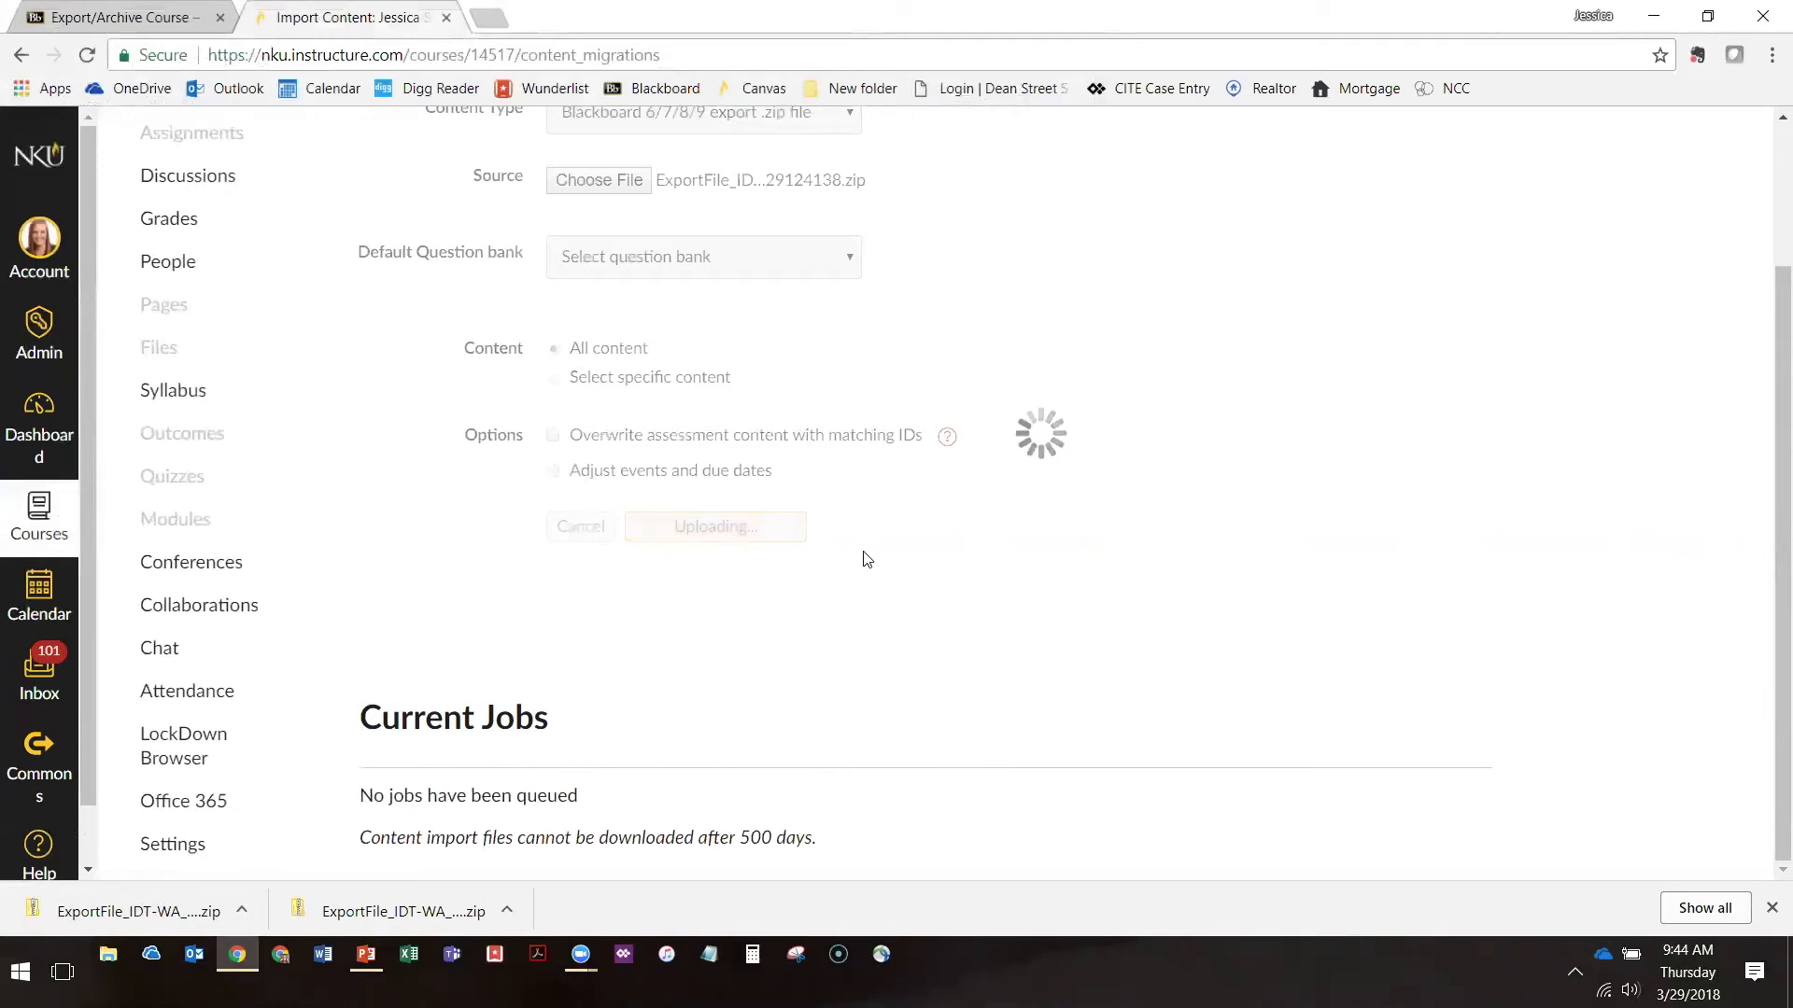
Check the import job's progress under Current Jobs and read the note about downloading content import files
scroll(859, 557, "up", 1)
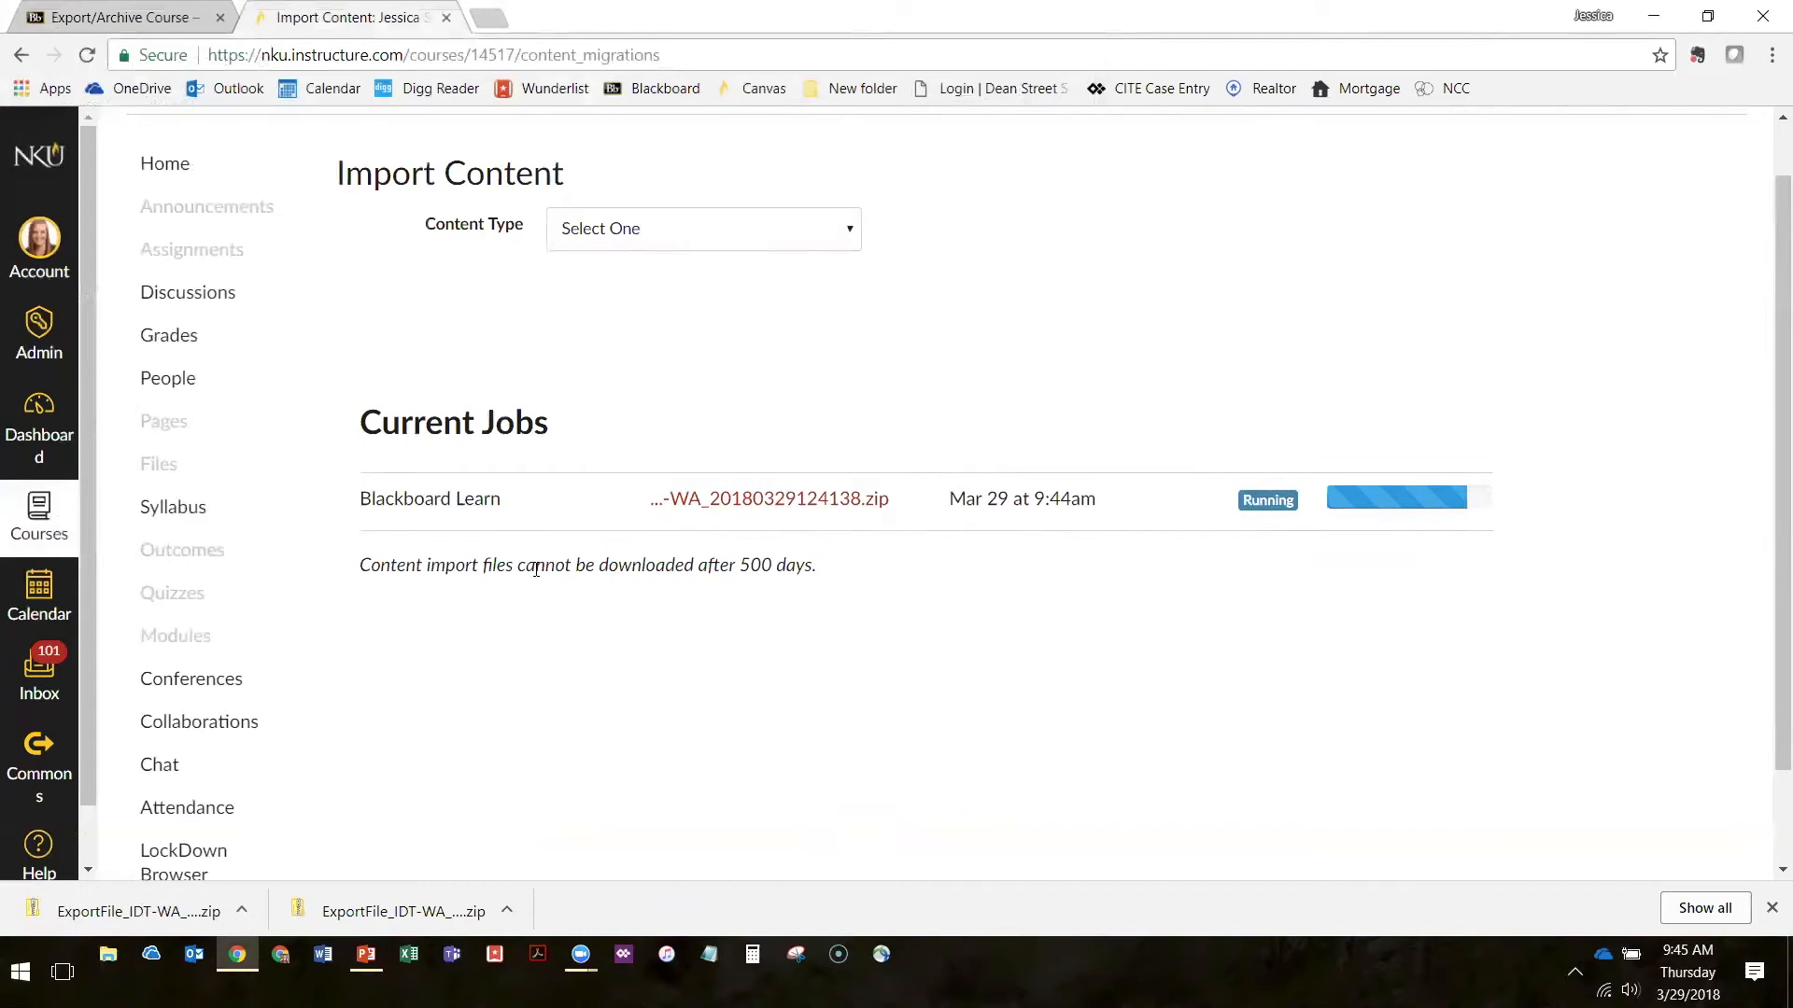
left_click_drag(361, 566, 853, 564)
left_click(859, 626)
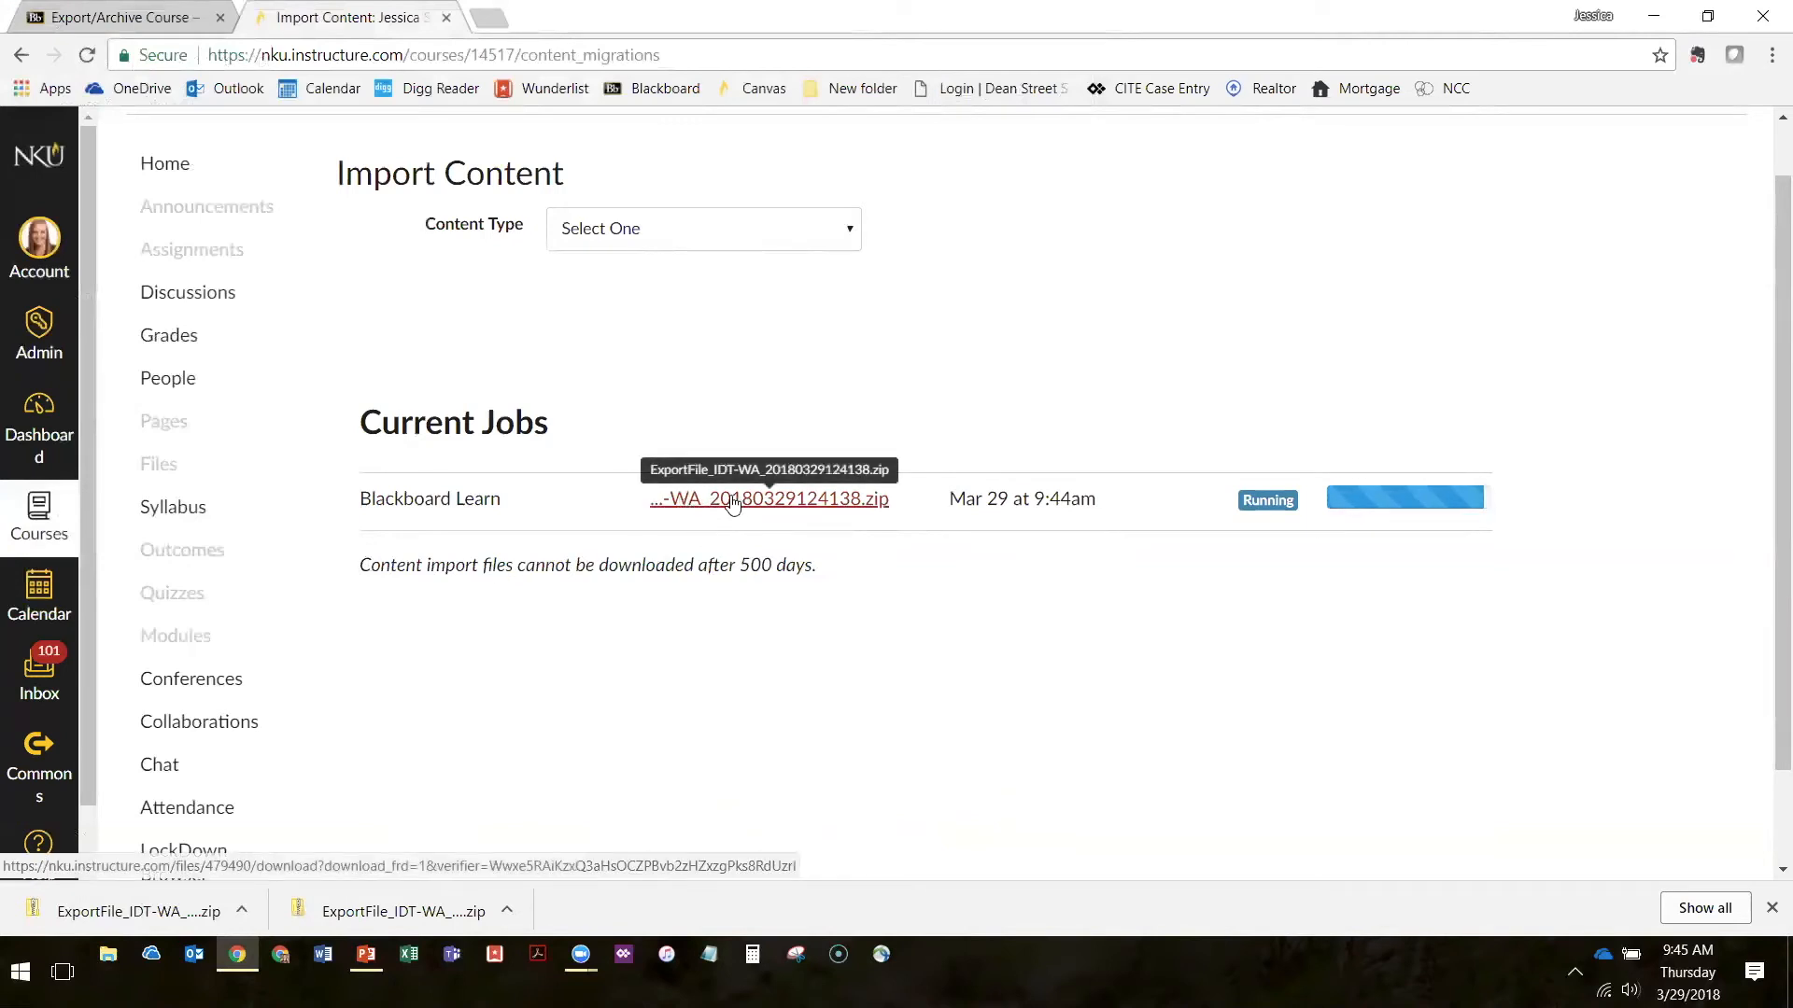
left_click_drag(699, 566, 812, 566)
left_click(850, 584)
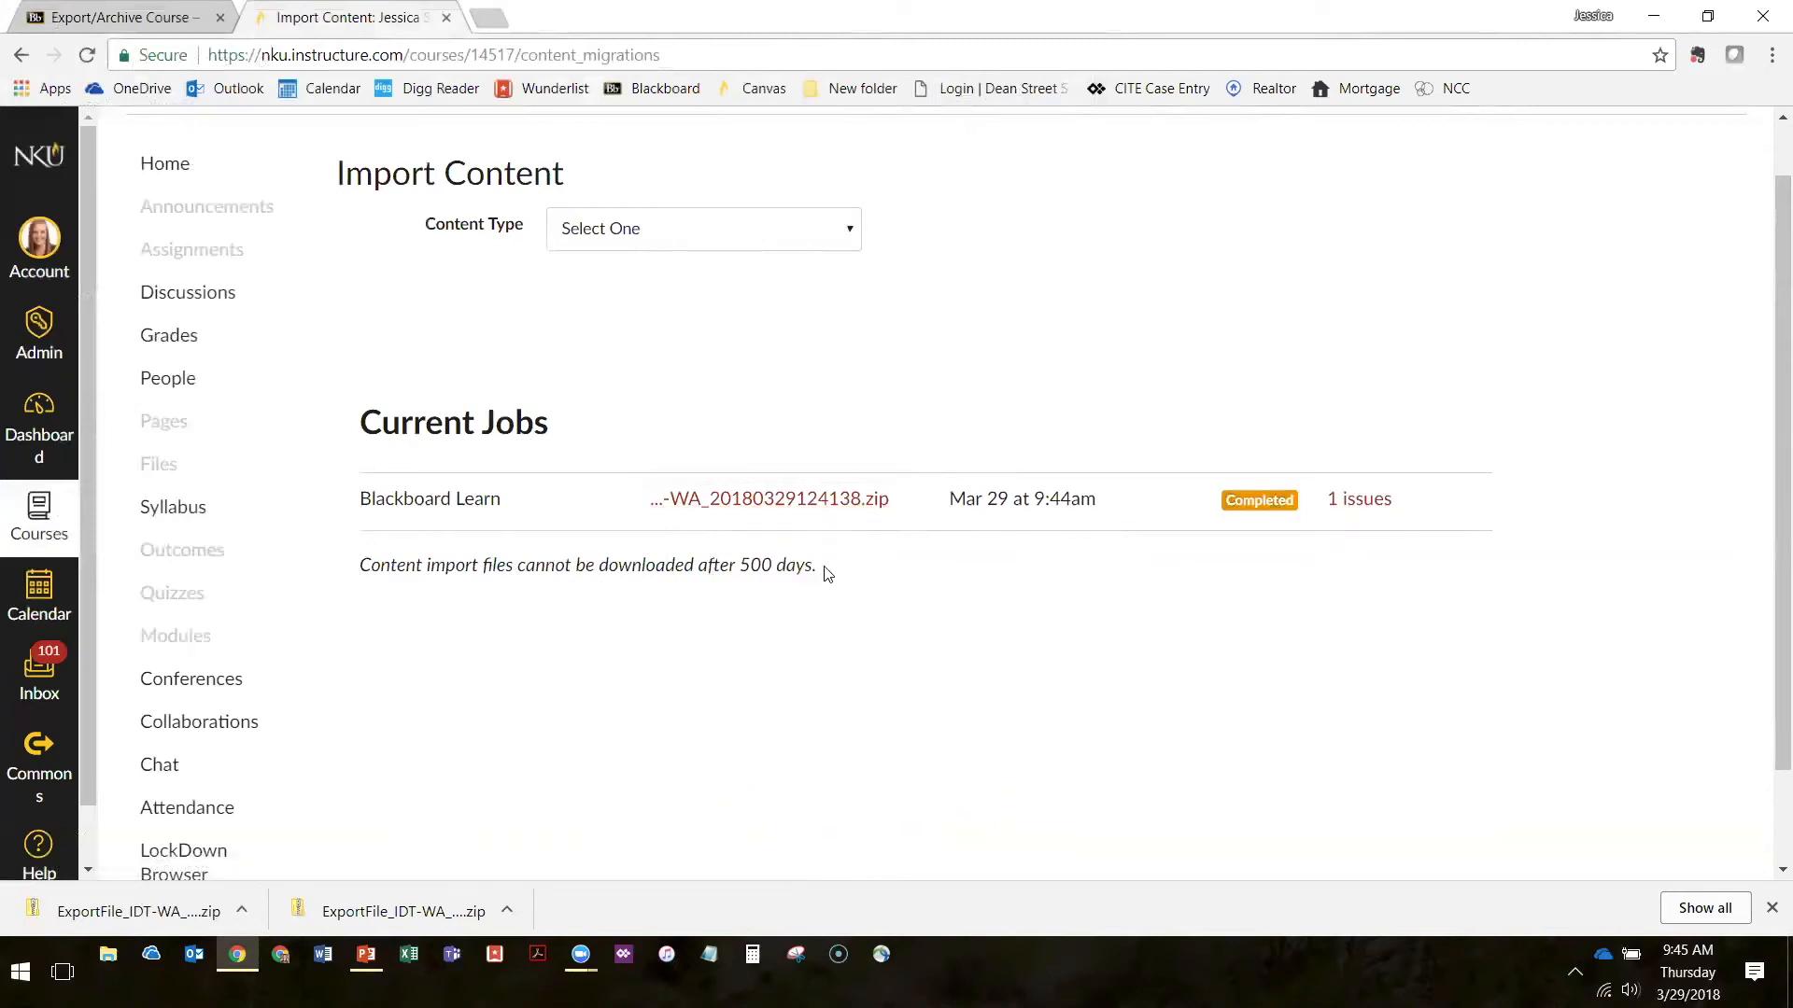
Highlight the note below the job list about how long content import files stay downloadable
left_click_drag(820, 567, 354, 564)
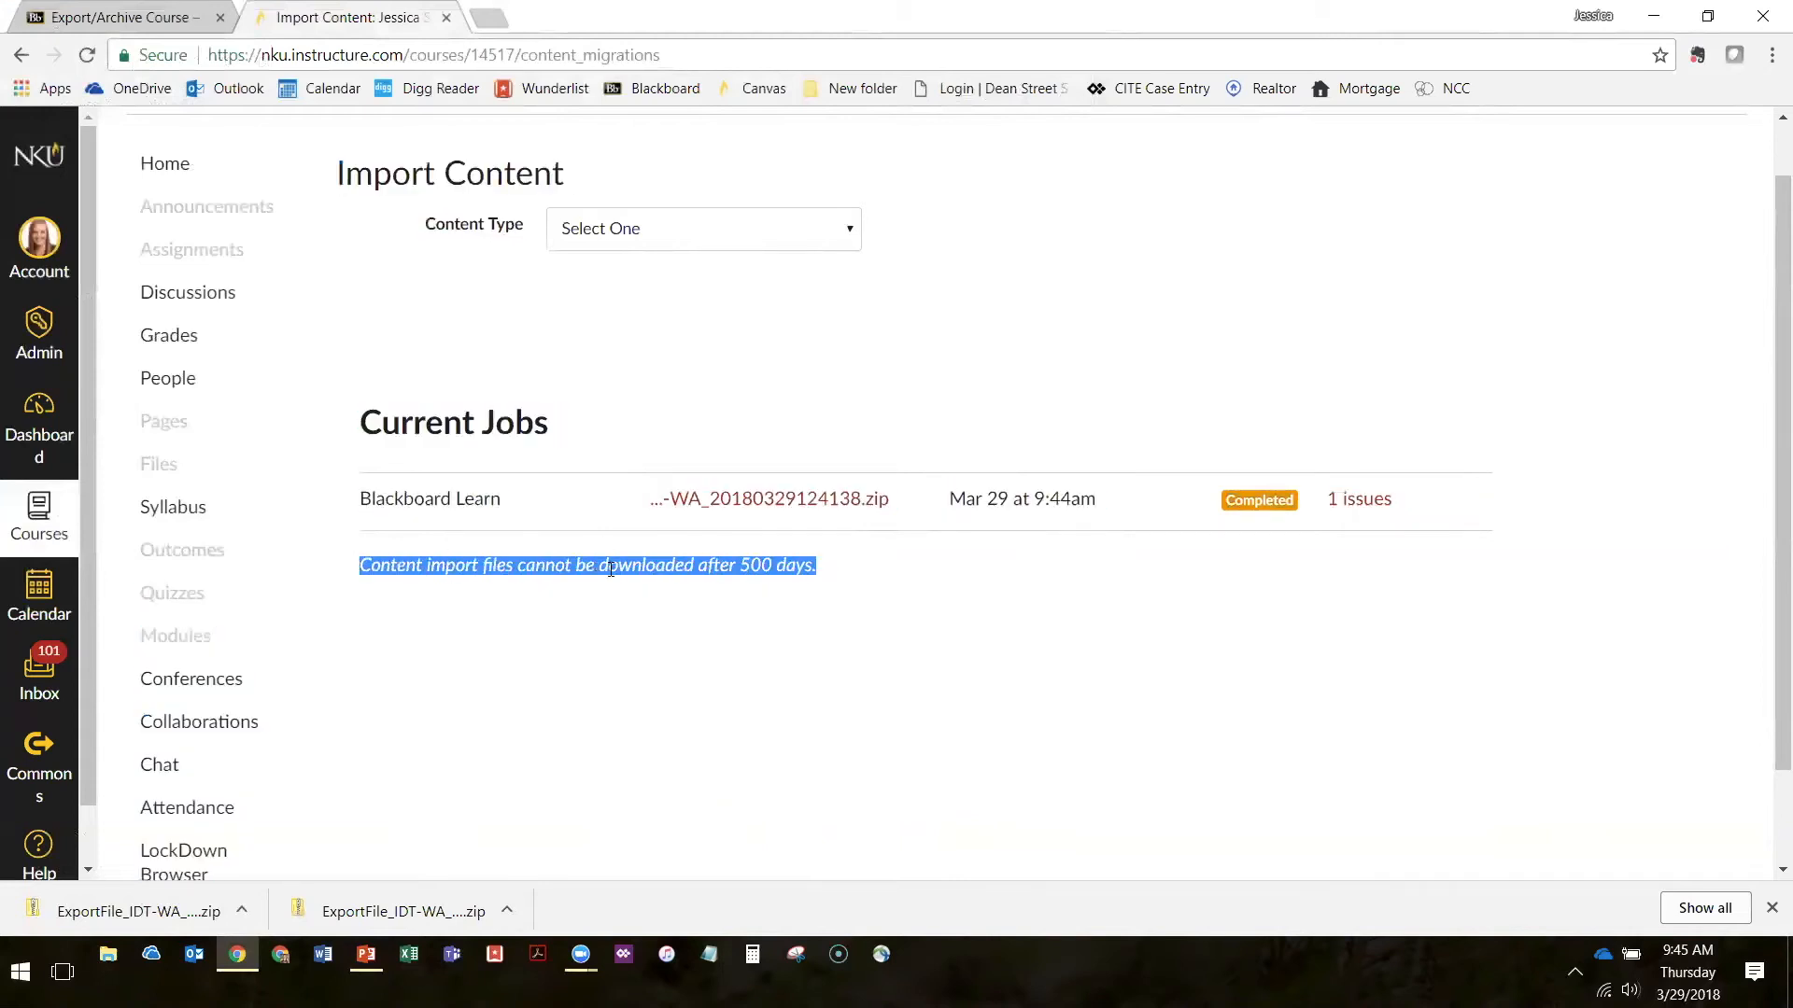
left_click(541, 561)
left_click_drag(827, 568, 665, 566)
left_click(622, 566)
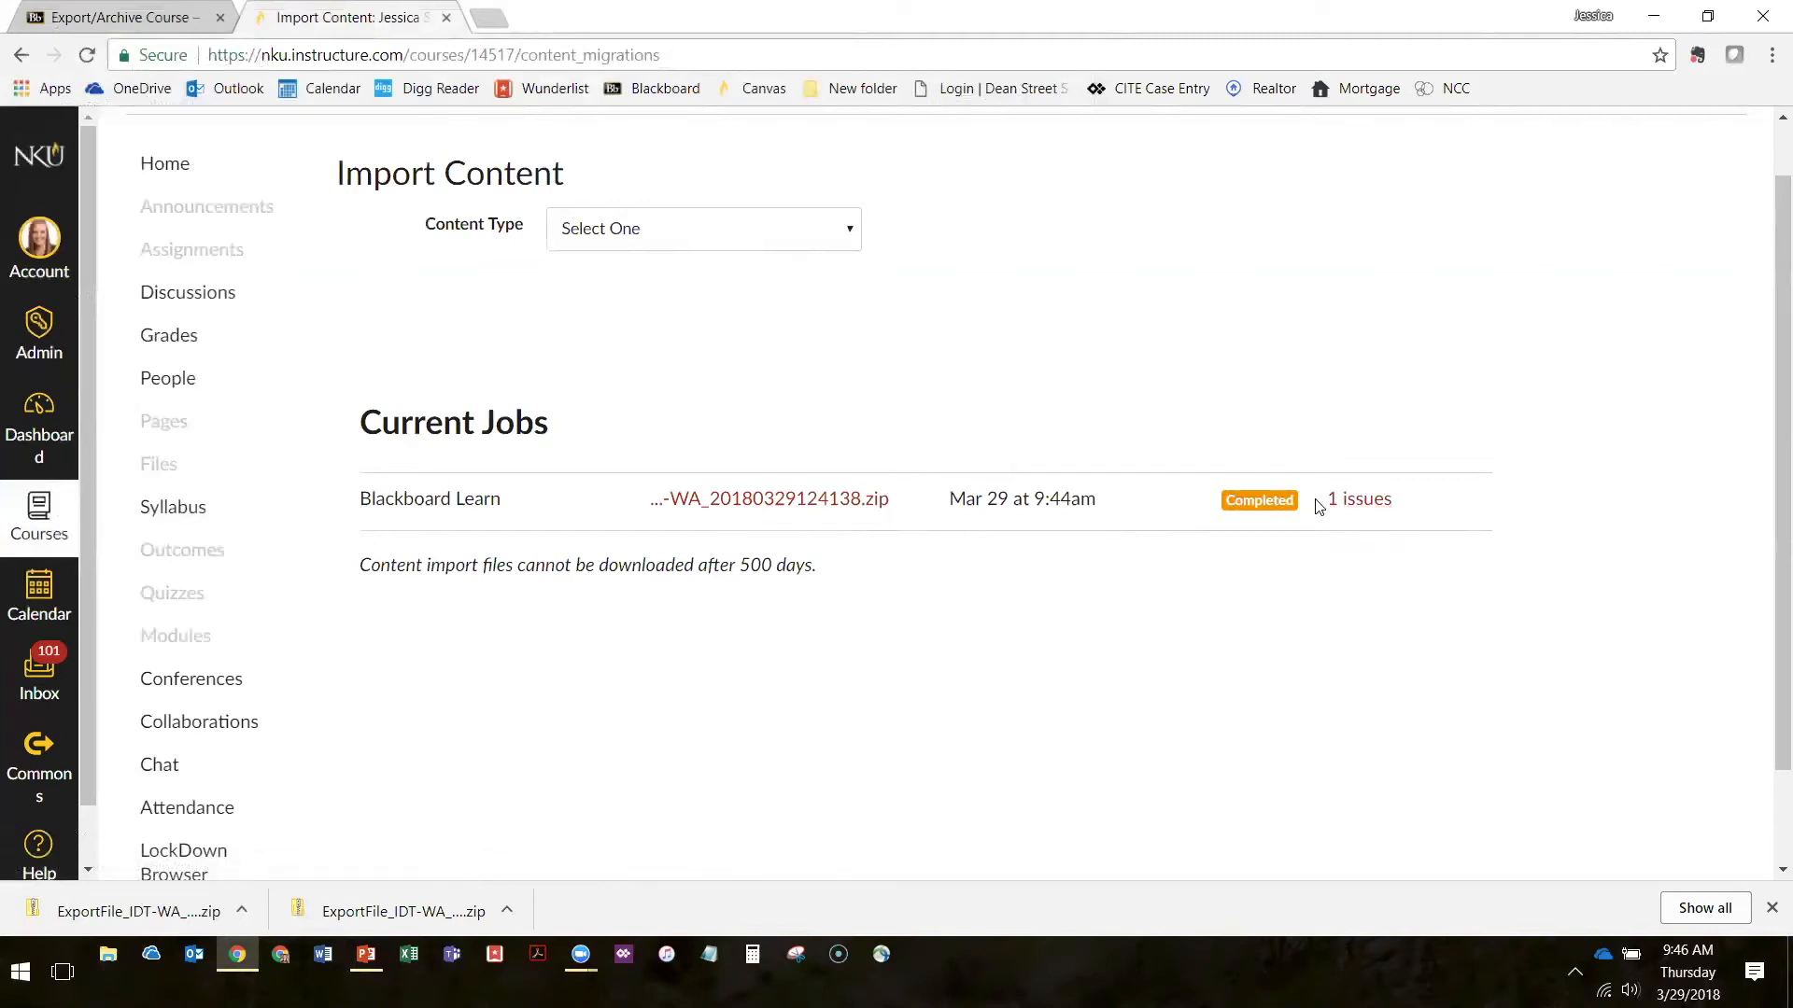
Open the import job's missing-links issue, examine the Week Two Assignment description for broken content, and close the assignment
left_click(1364, 506)
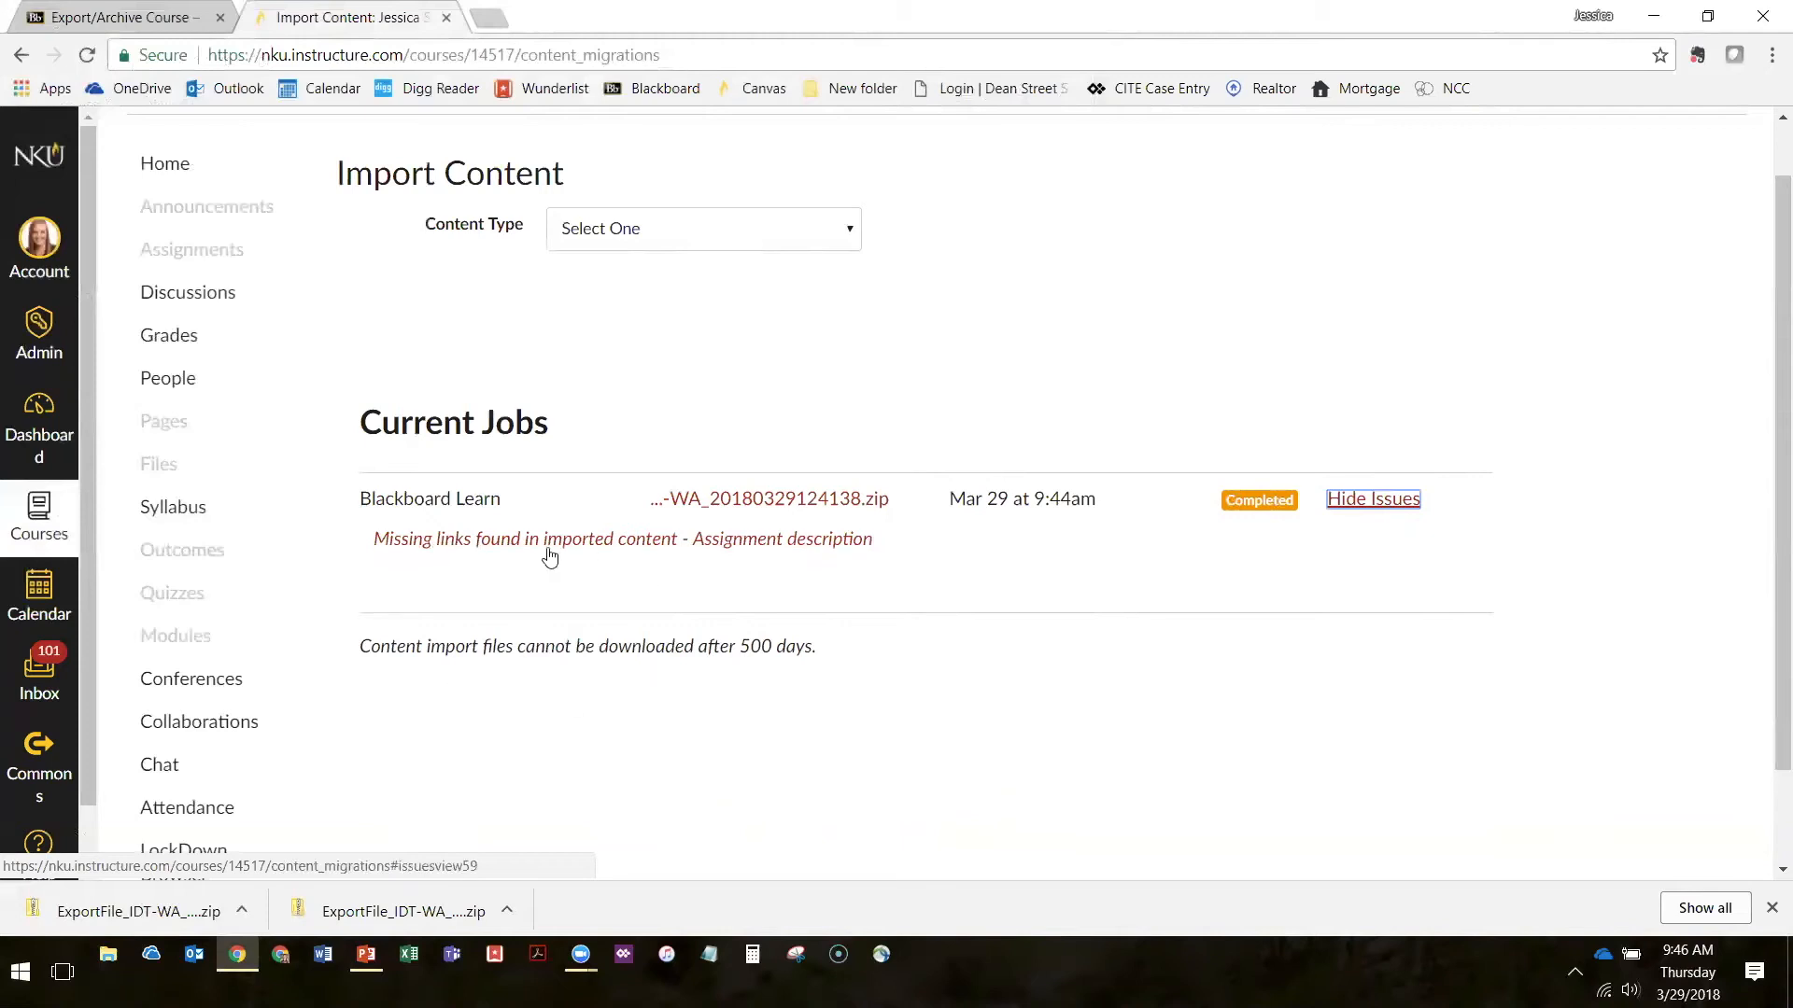
left_click(408, 542)
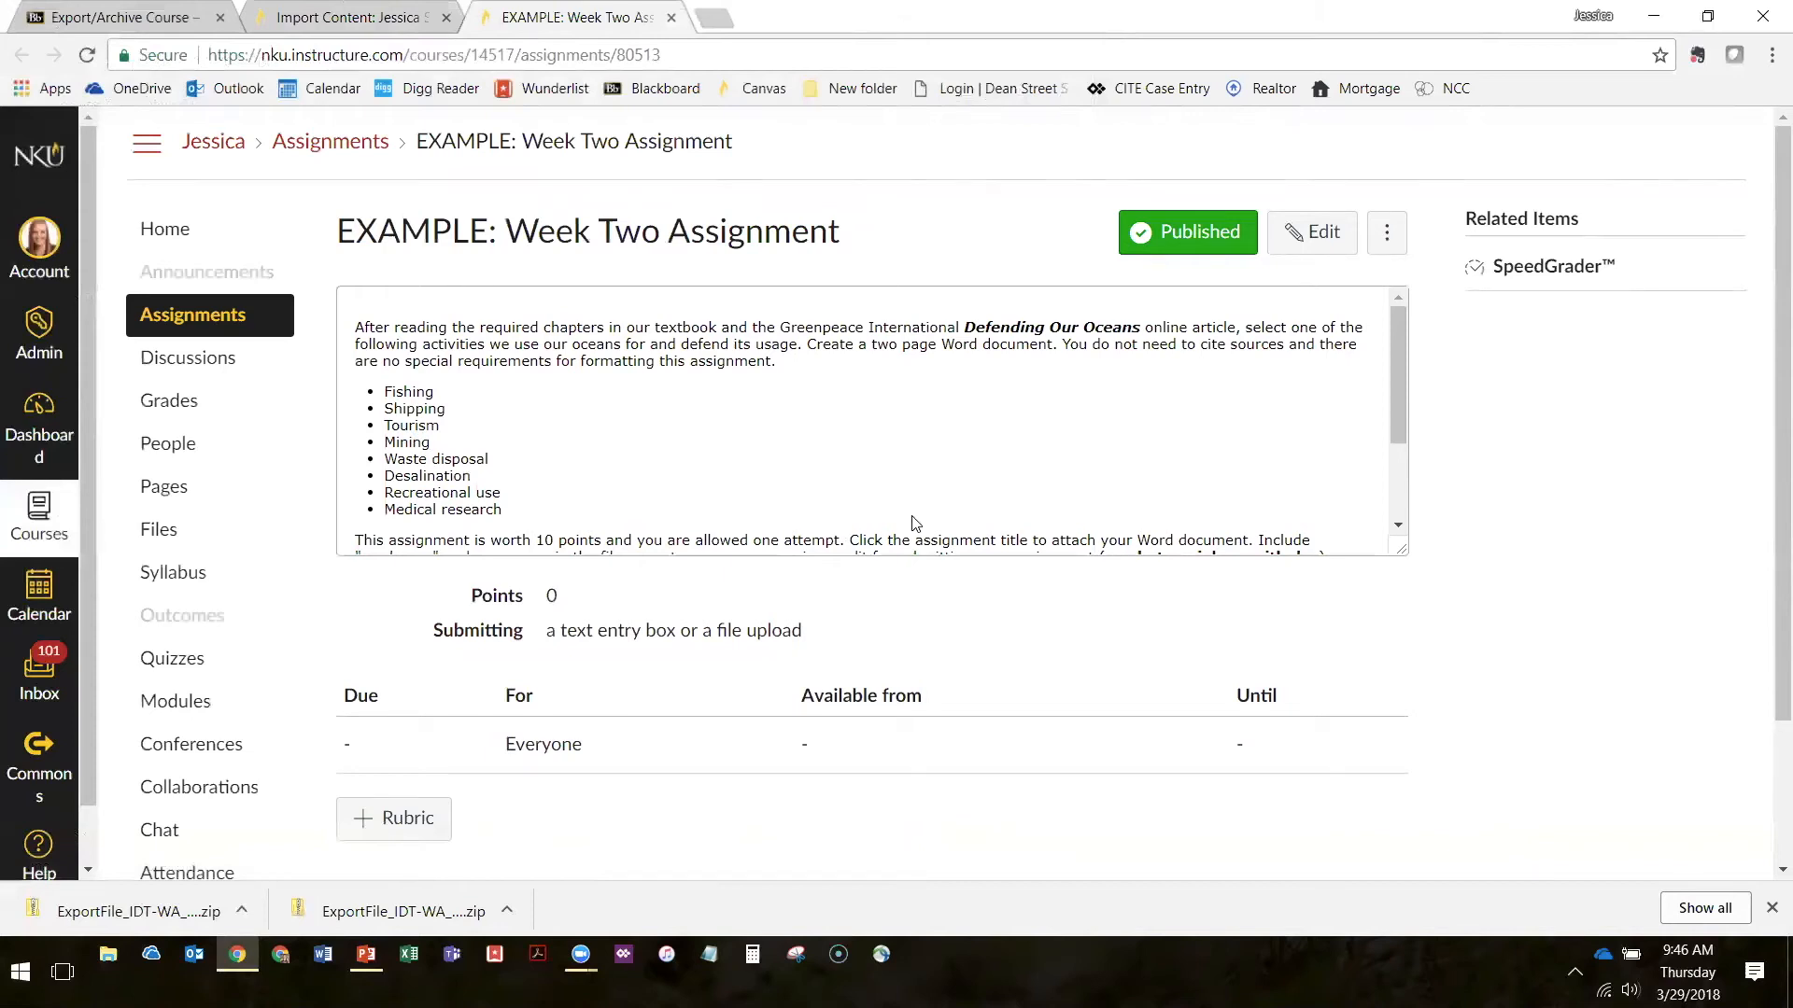
scroll(607, 355, "down", 3)
scroll(840, 507, "up", 3)
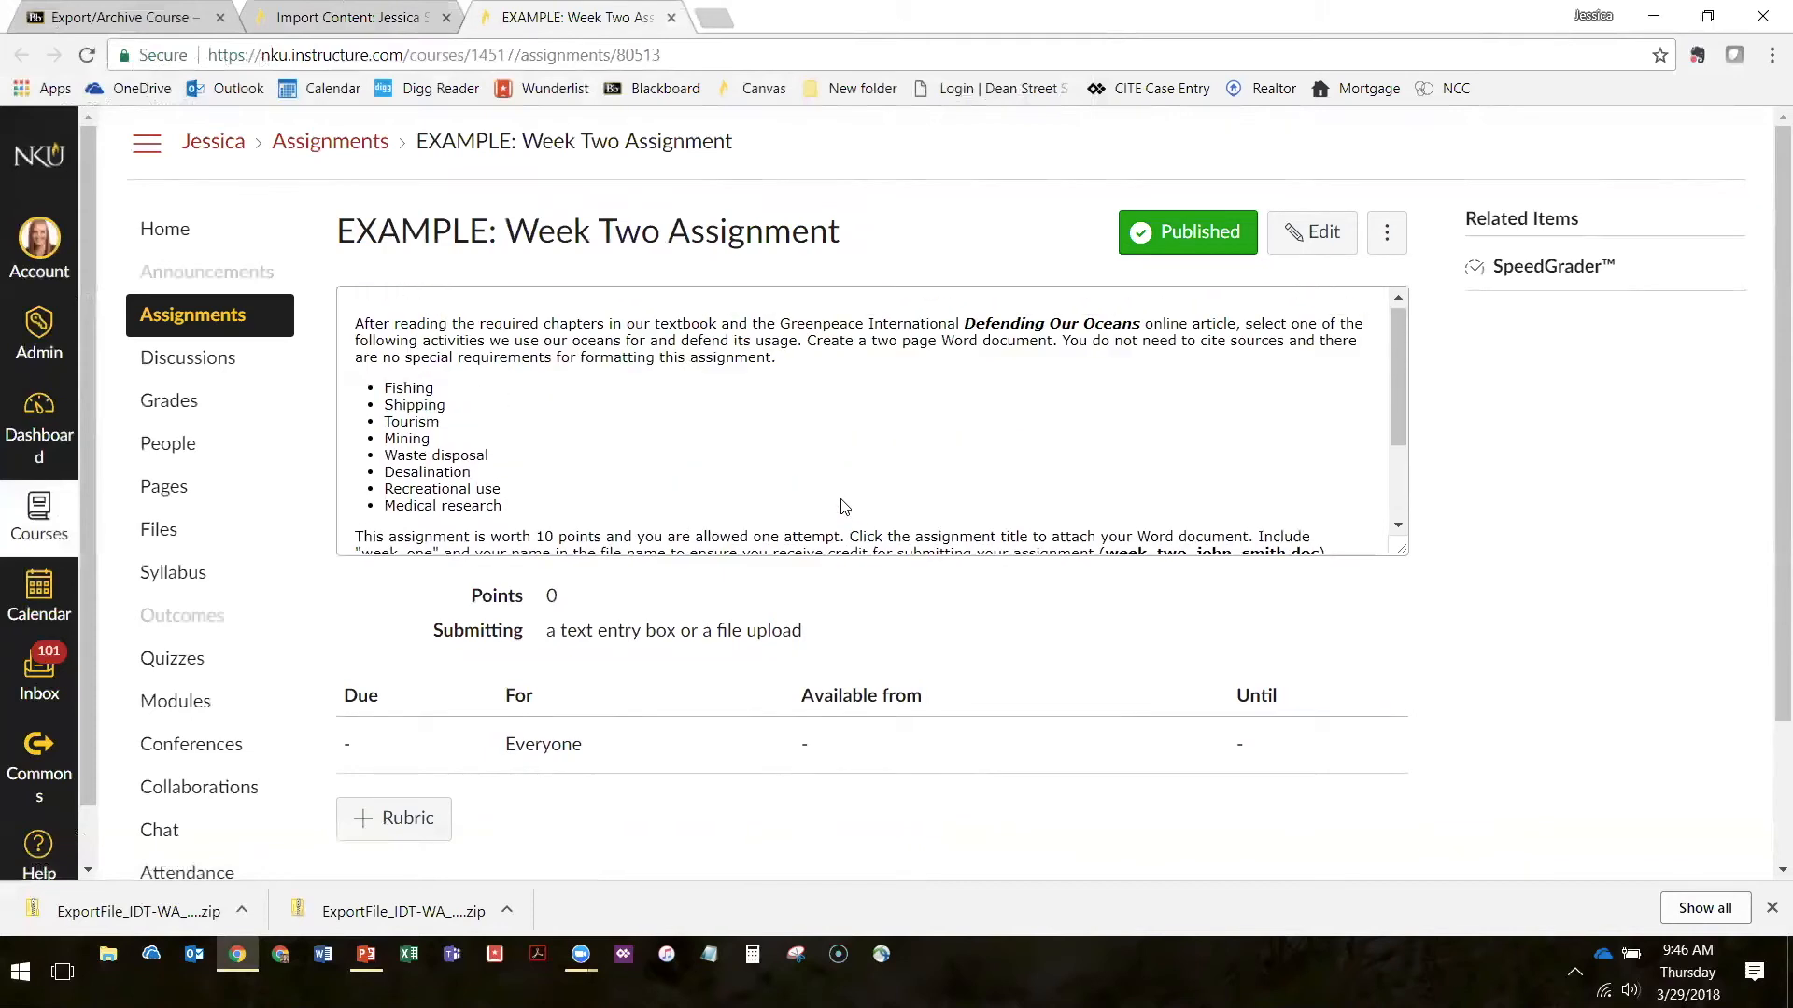
scroll(710, 411, "down", 3)
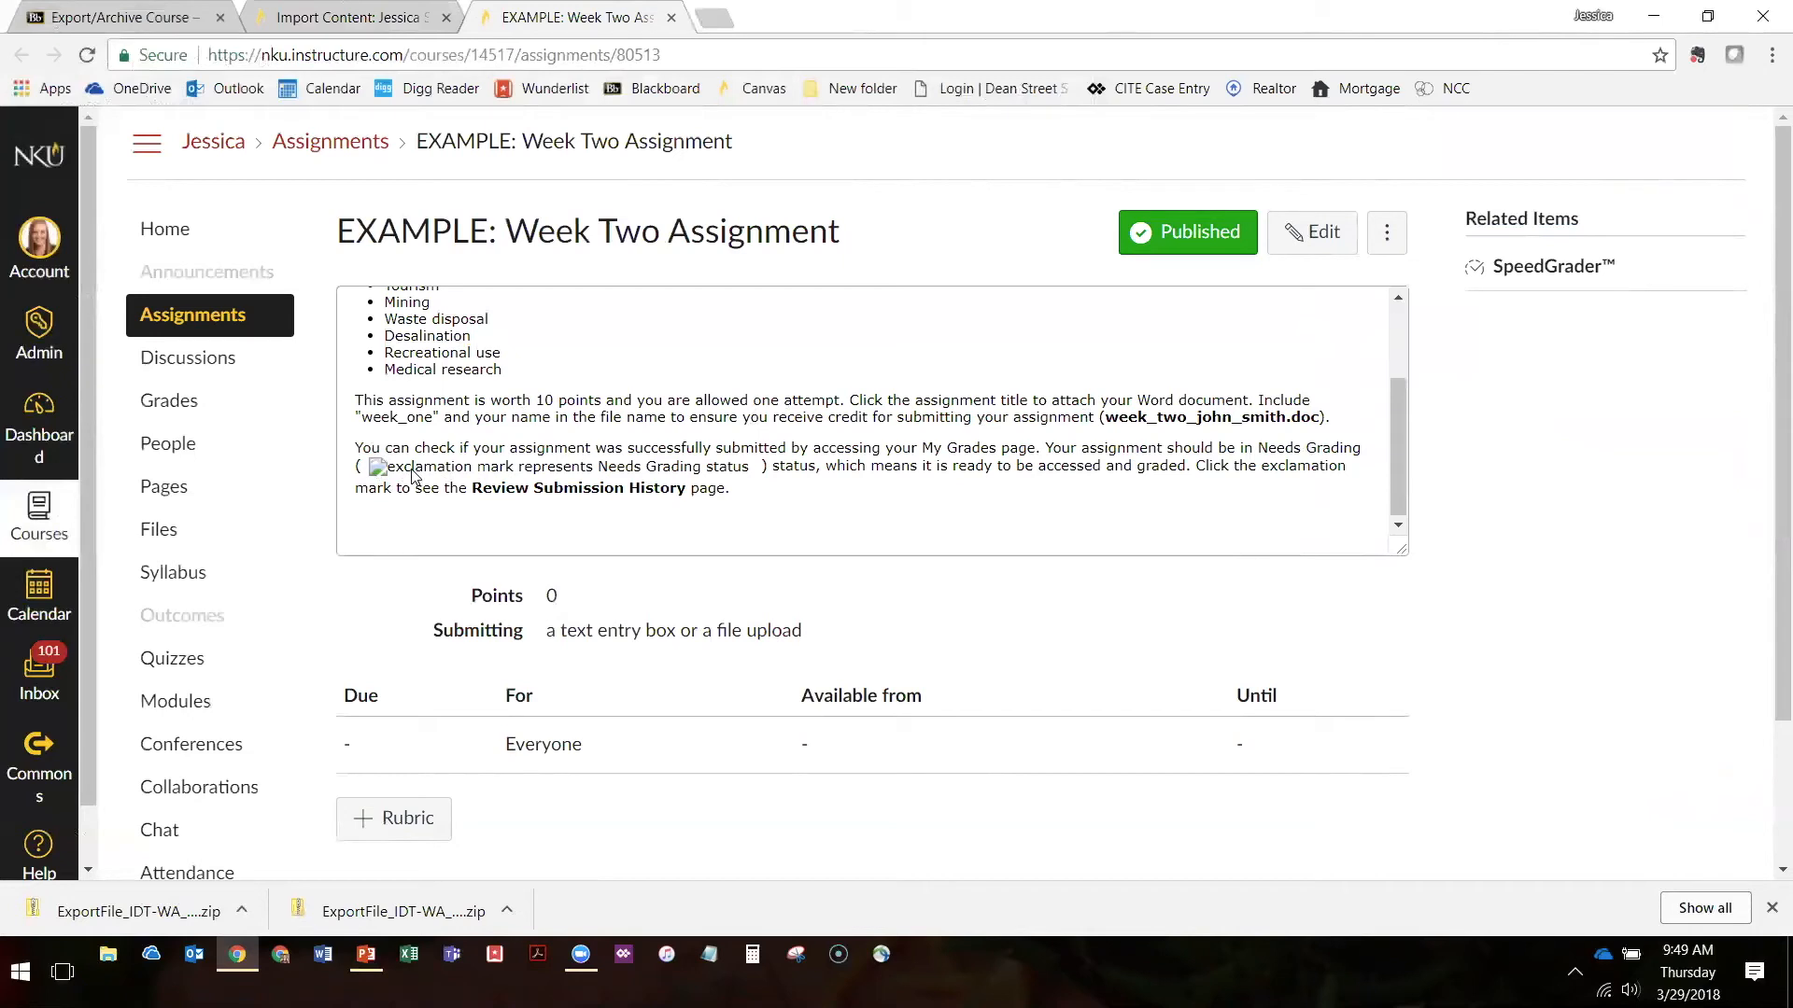
scroll(401, 467, "up", 2)
scroll(464, 402, "down", 3)
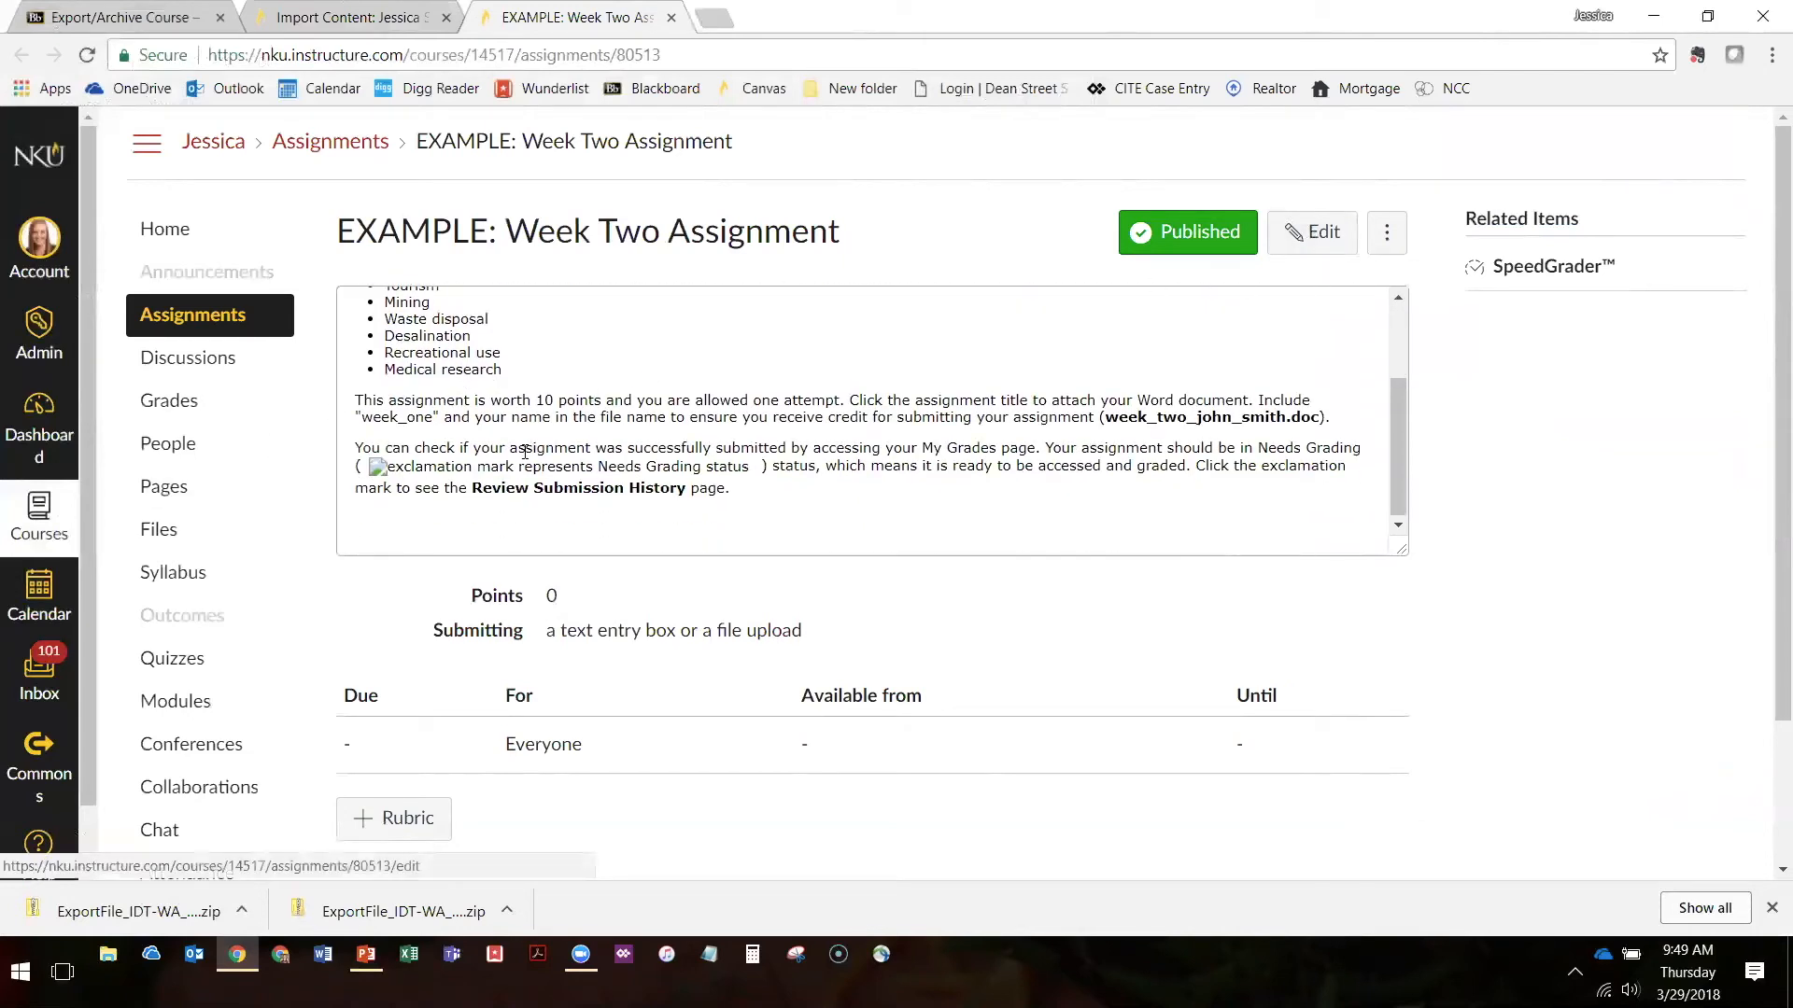
scroll(616, 547, "up", 3)
scroll(691, 531, "down", 3)
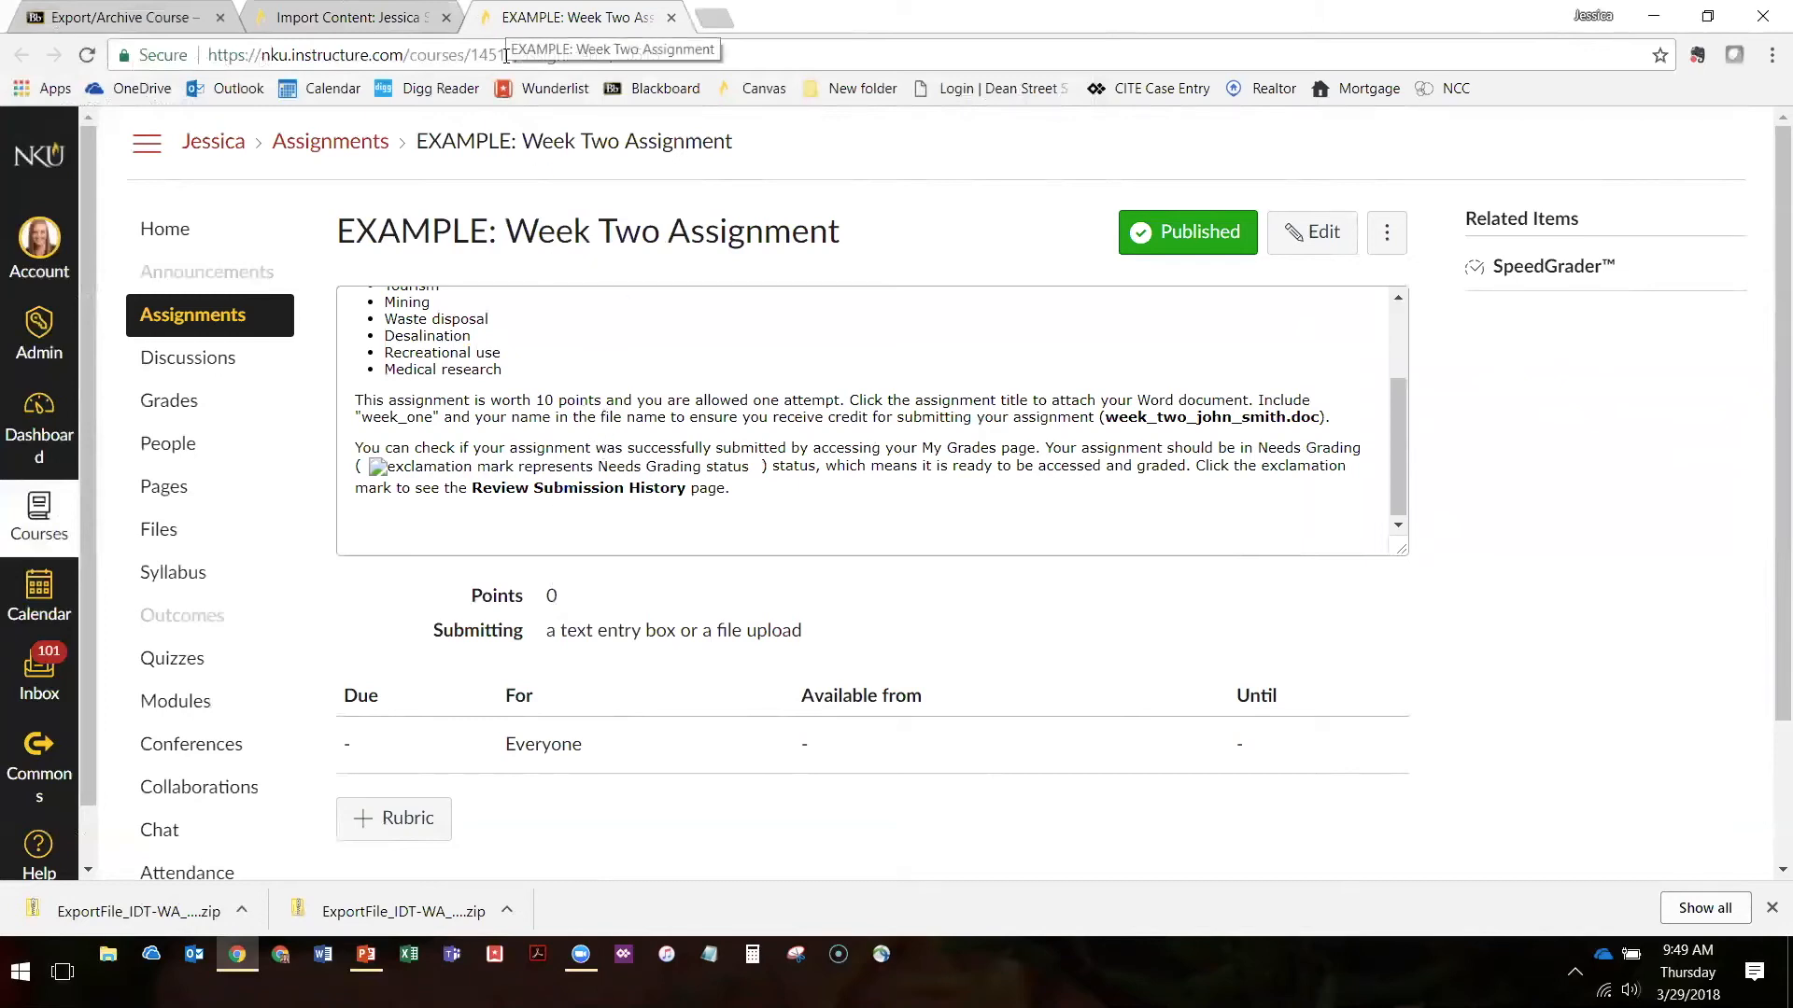
left_click_drag(509, 18, 649, 86)
left_click(221, 18)
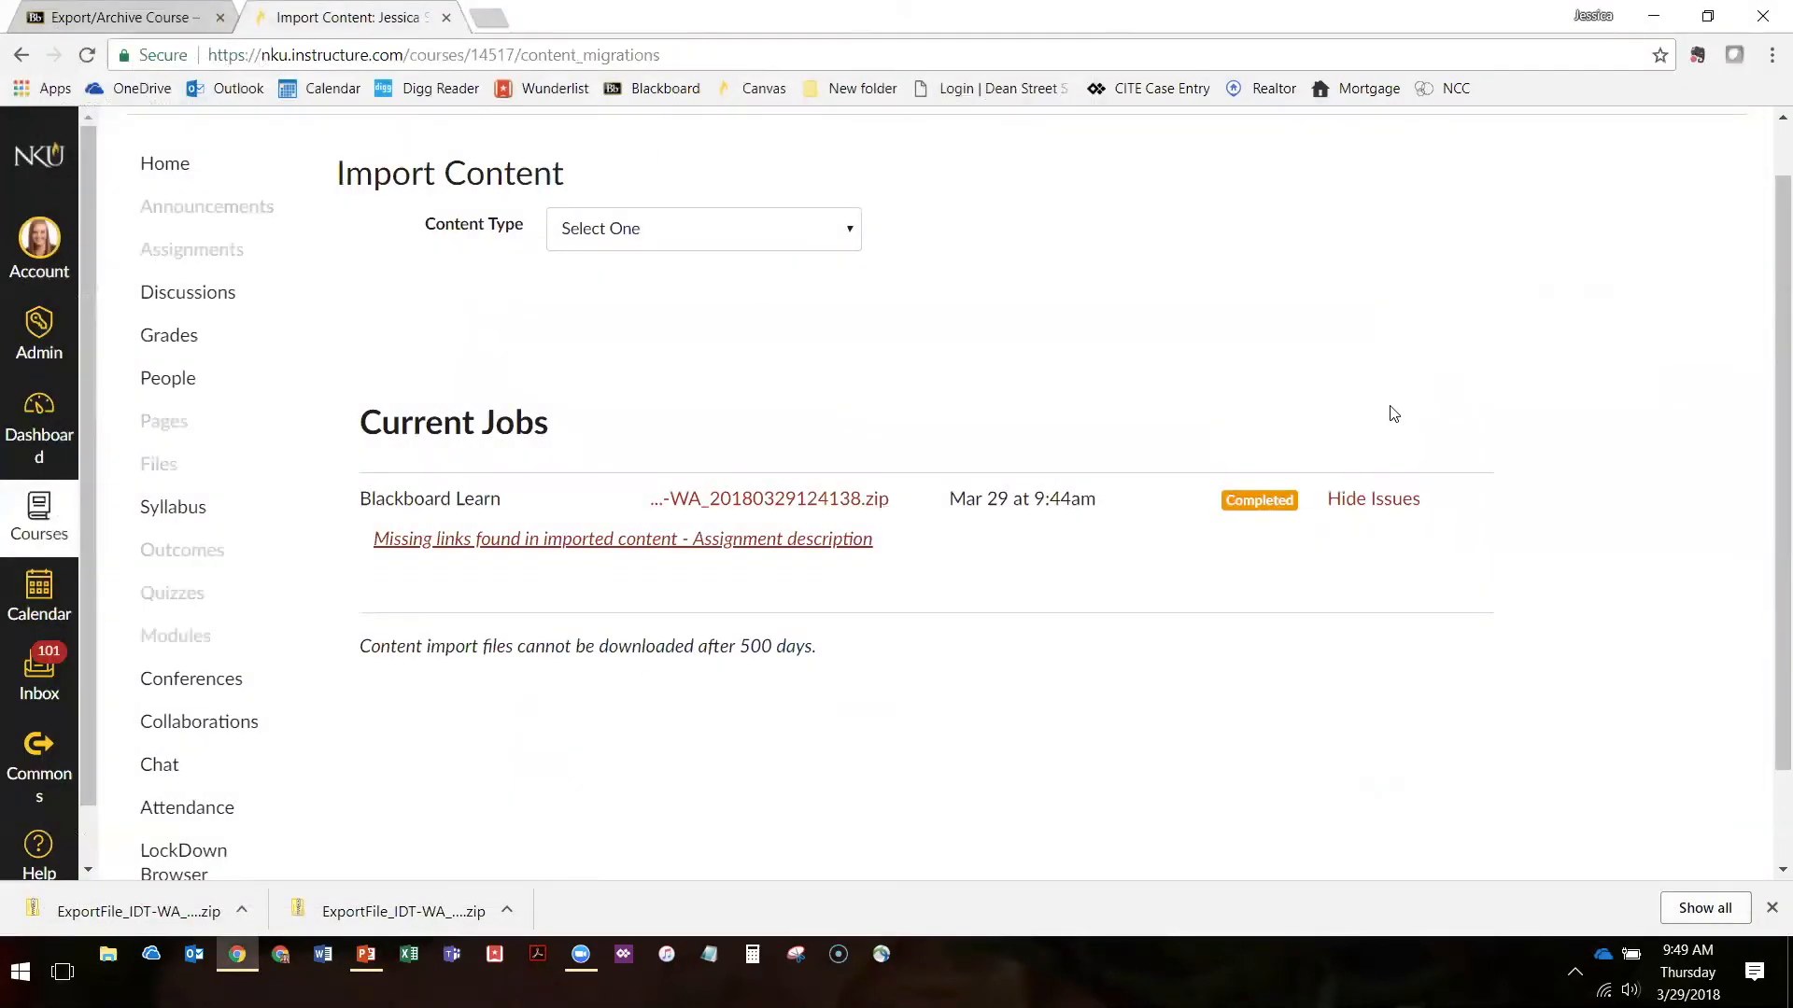
Reopen Import Course Content from the course settings and show the completed Blackboard Learn job's issues
scroll(831, 383, "up", 1)
scroll(598, 323, "down", 2)
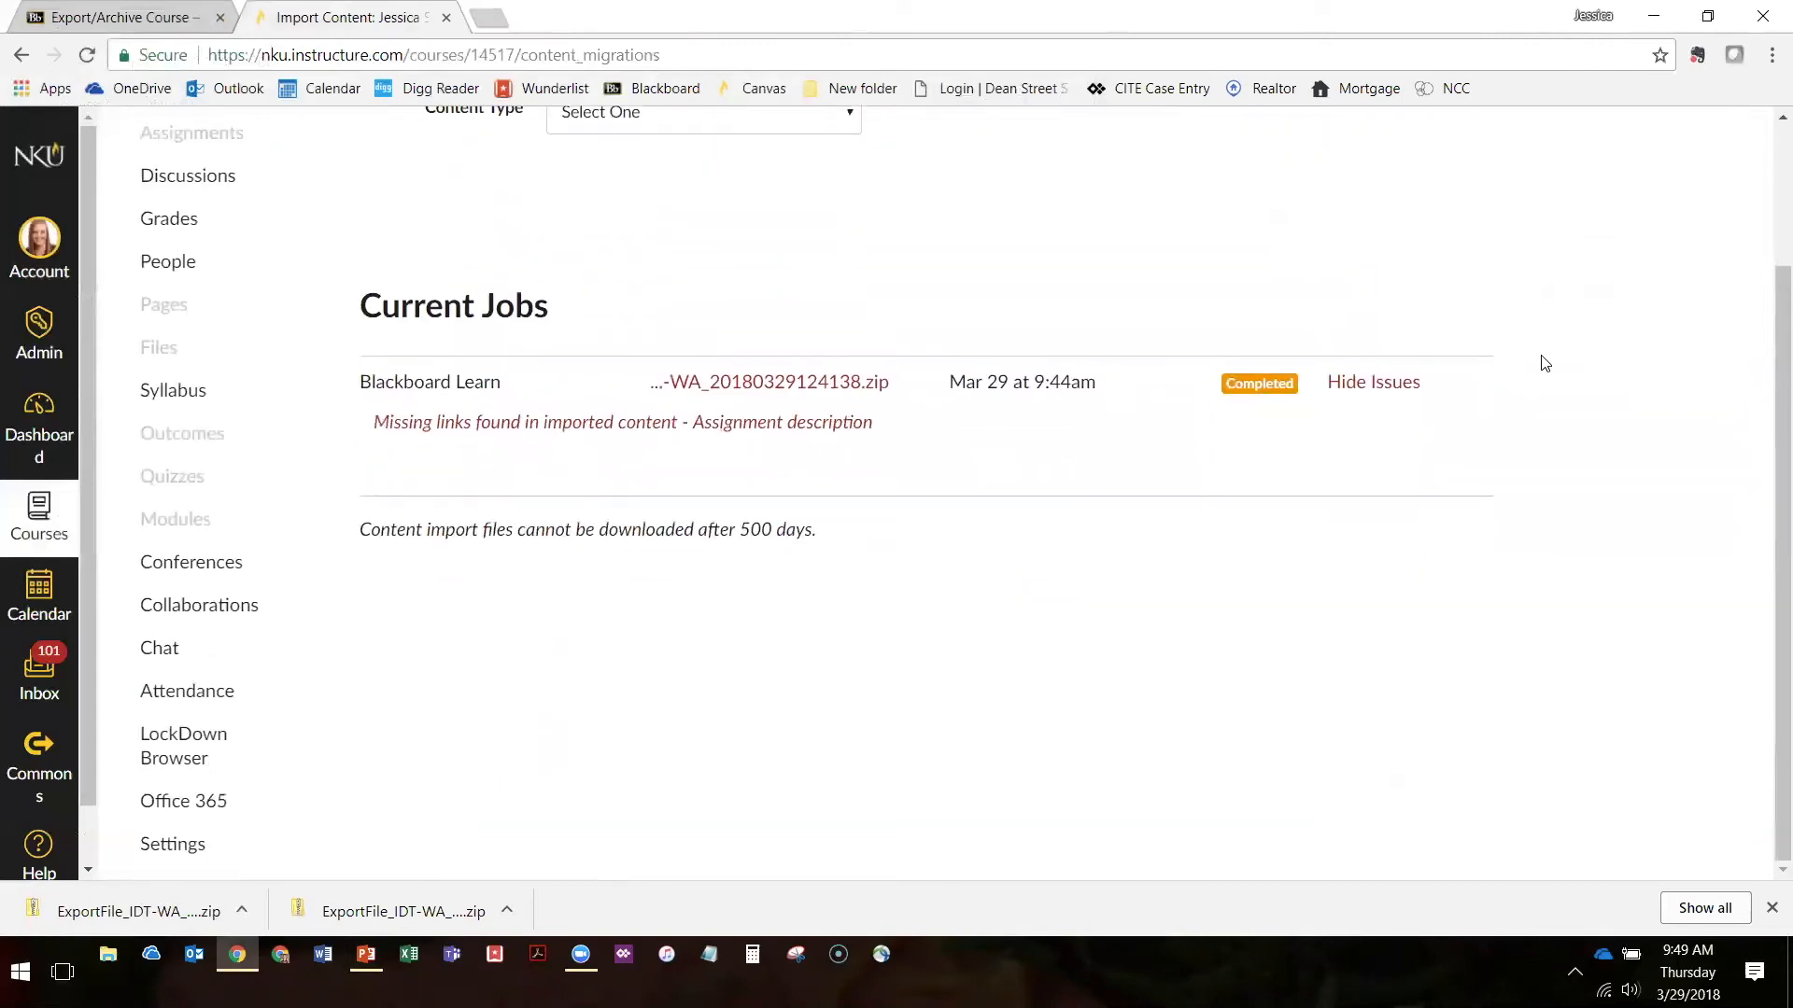
left_click(164, 850)
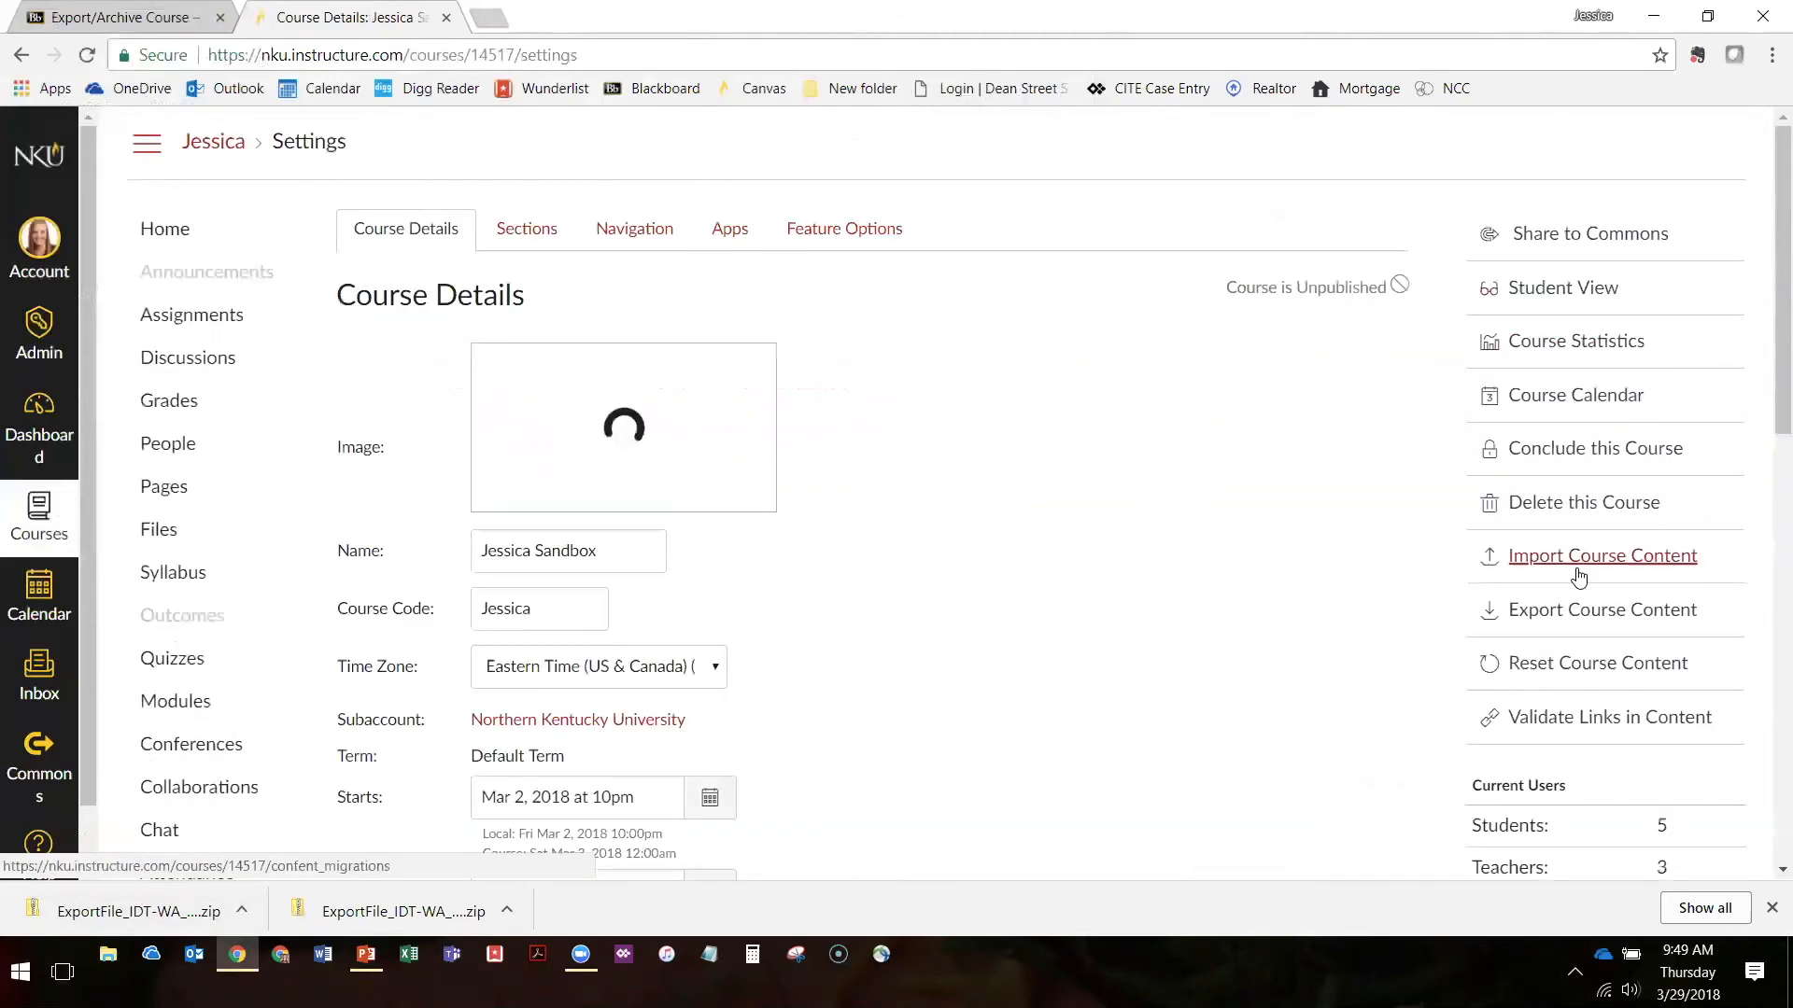
left_click(1578, 570)
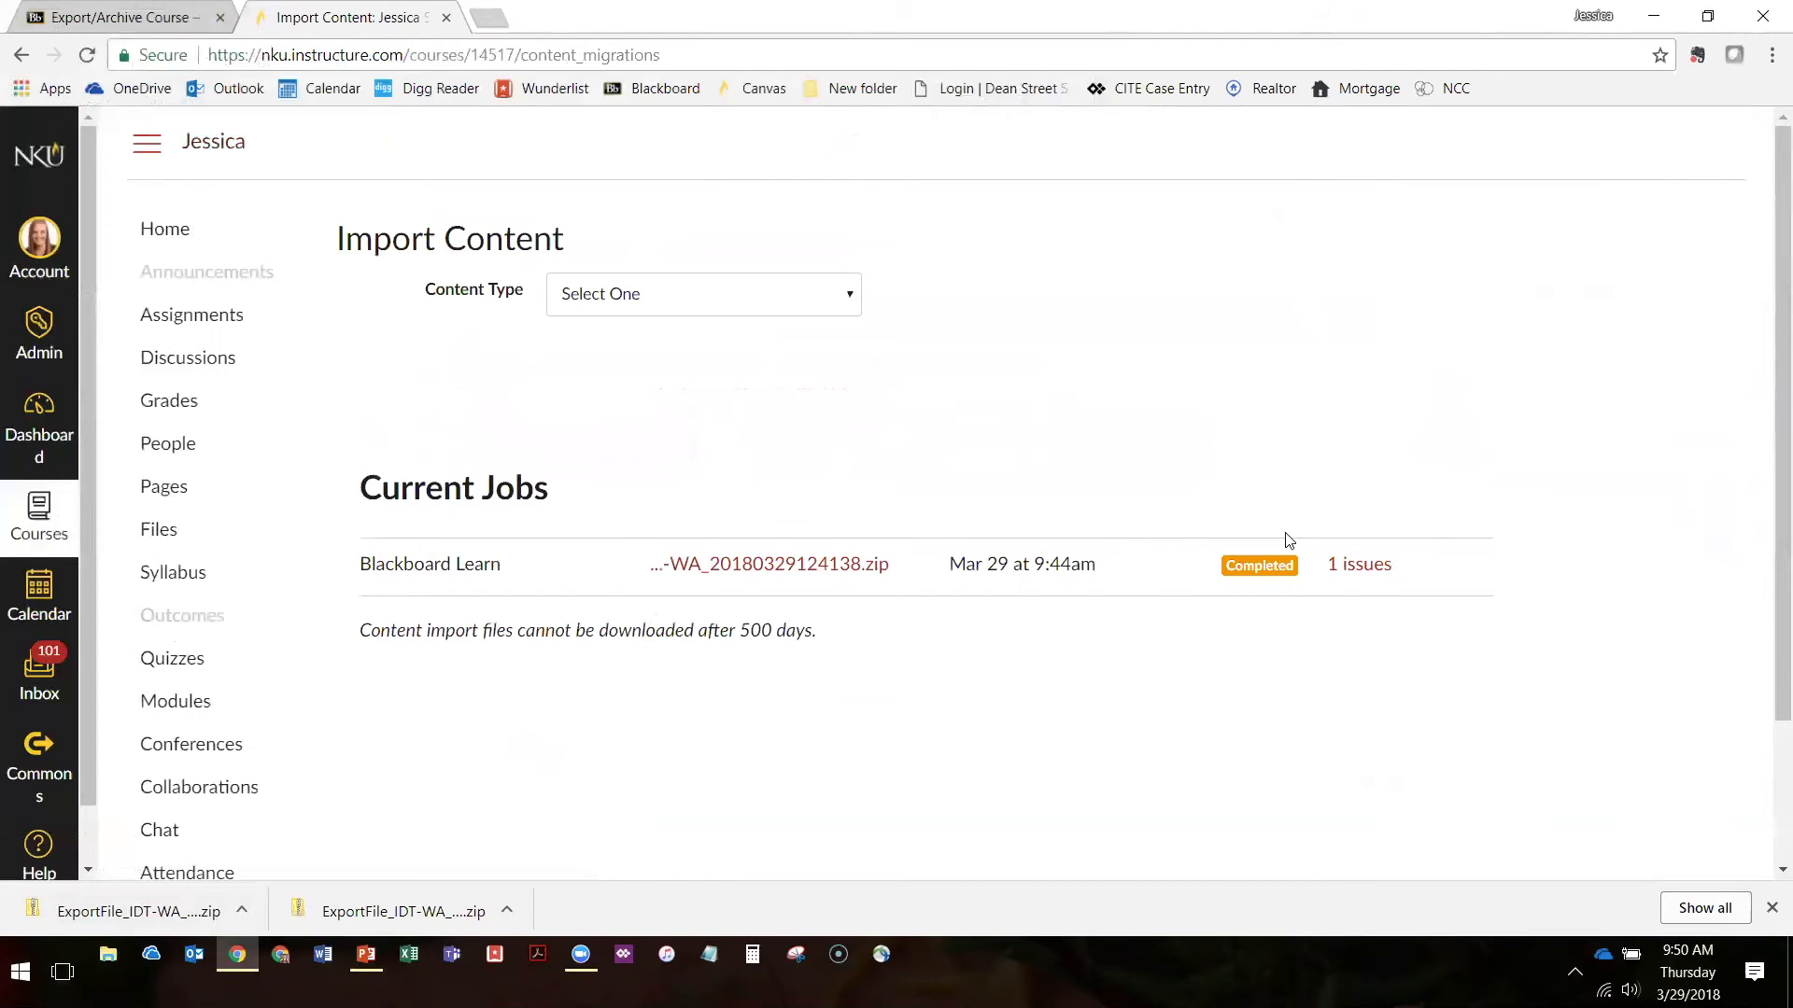
left_click(1364, 564)
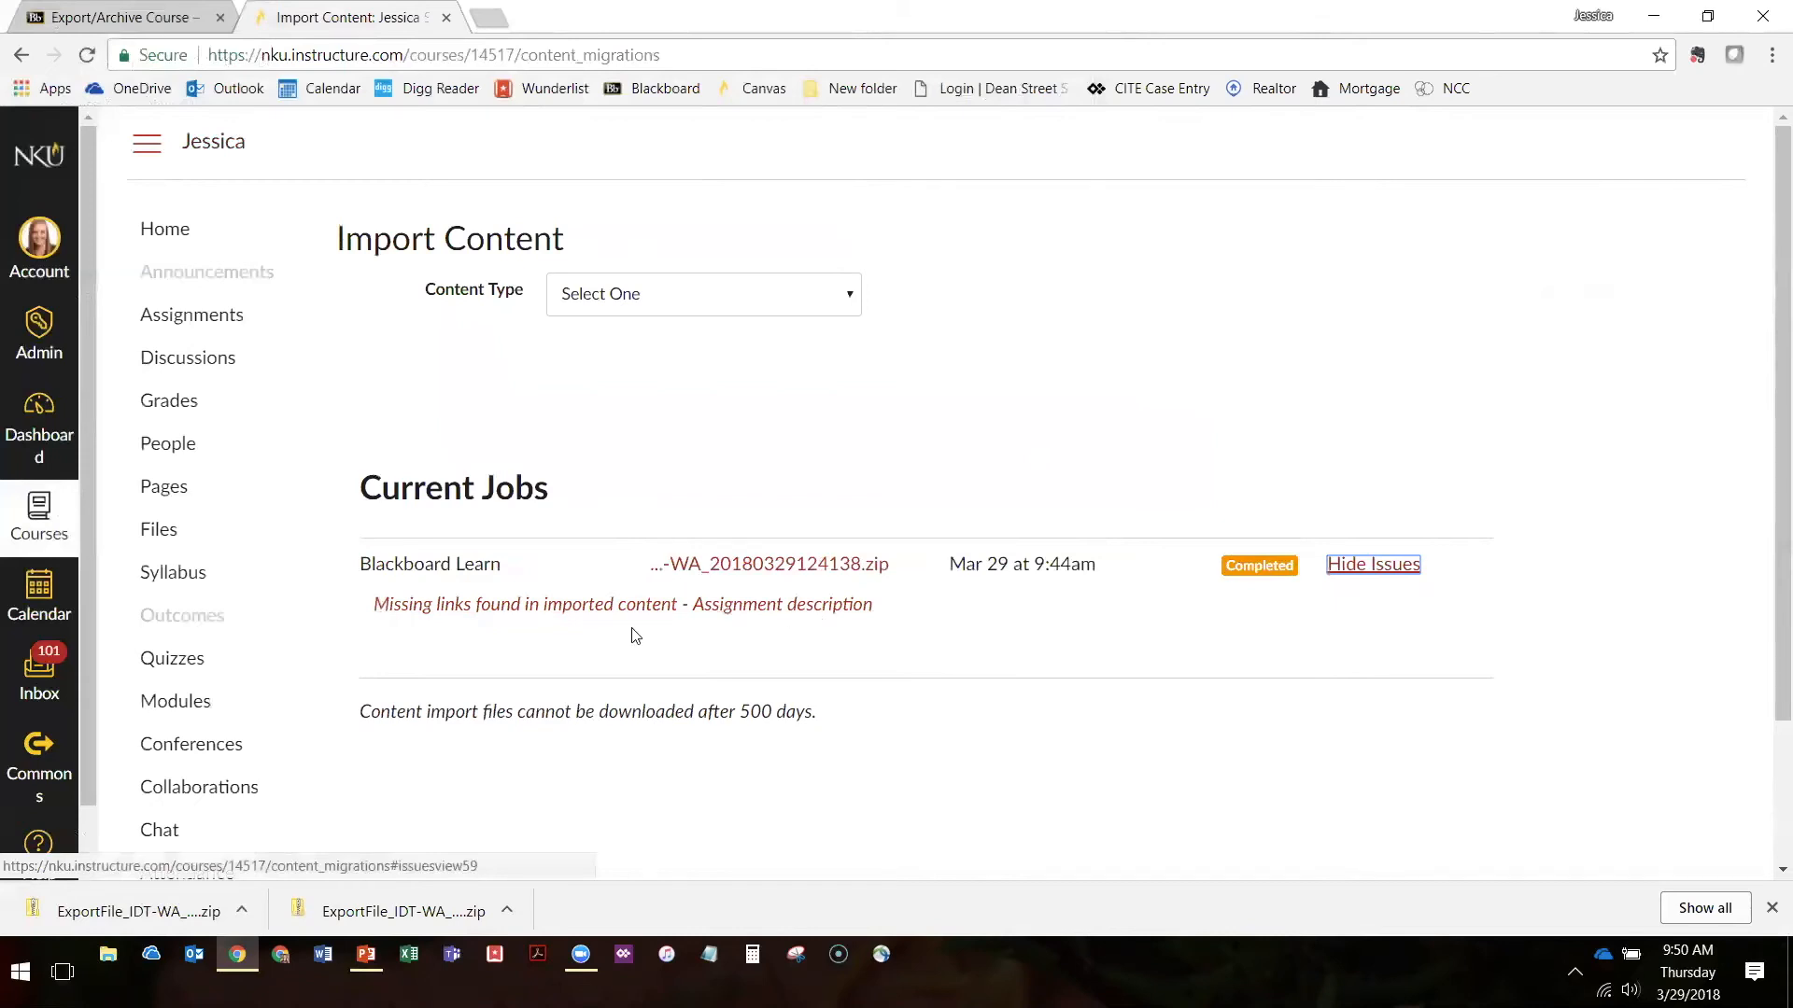
left_click(777, 442)
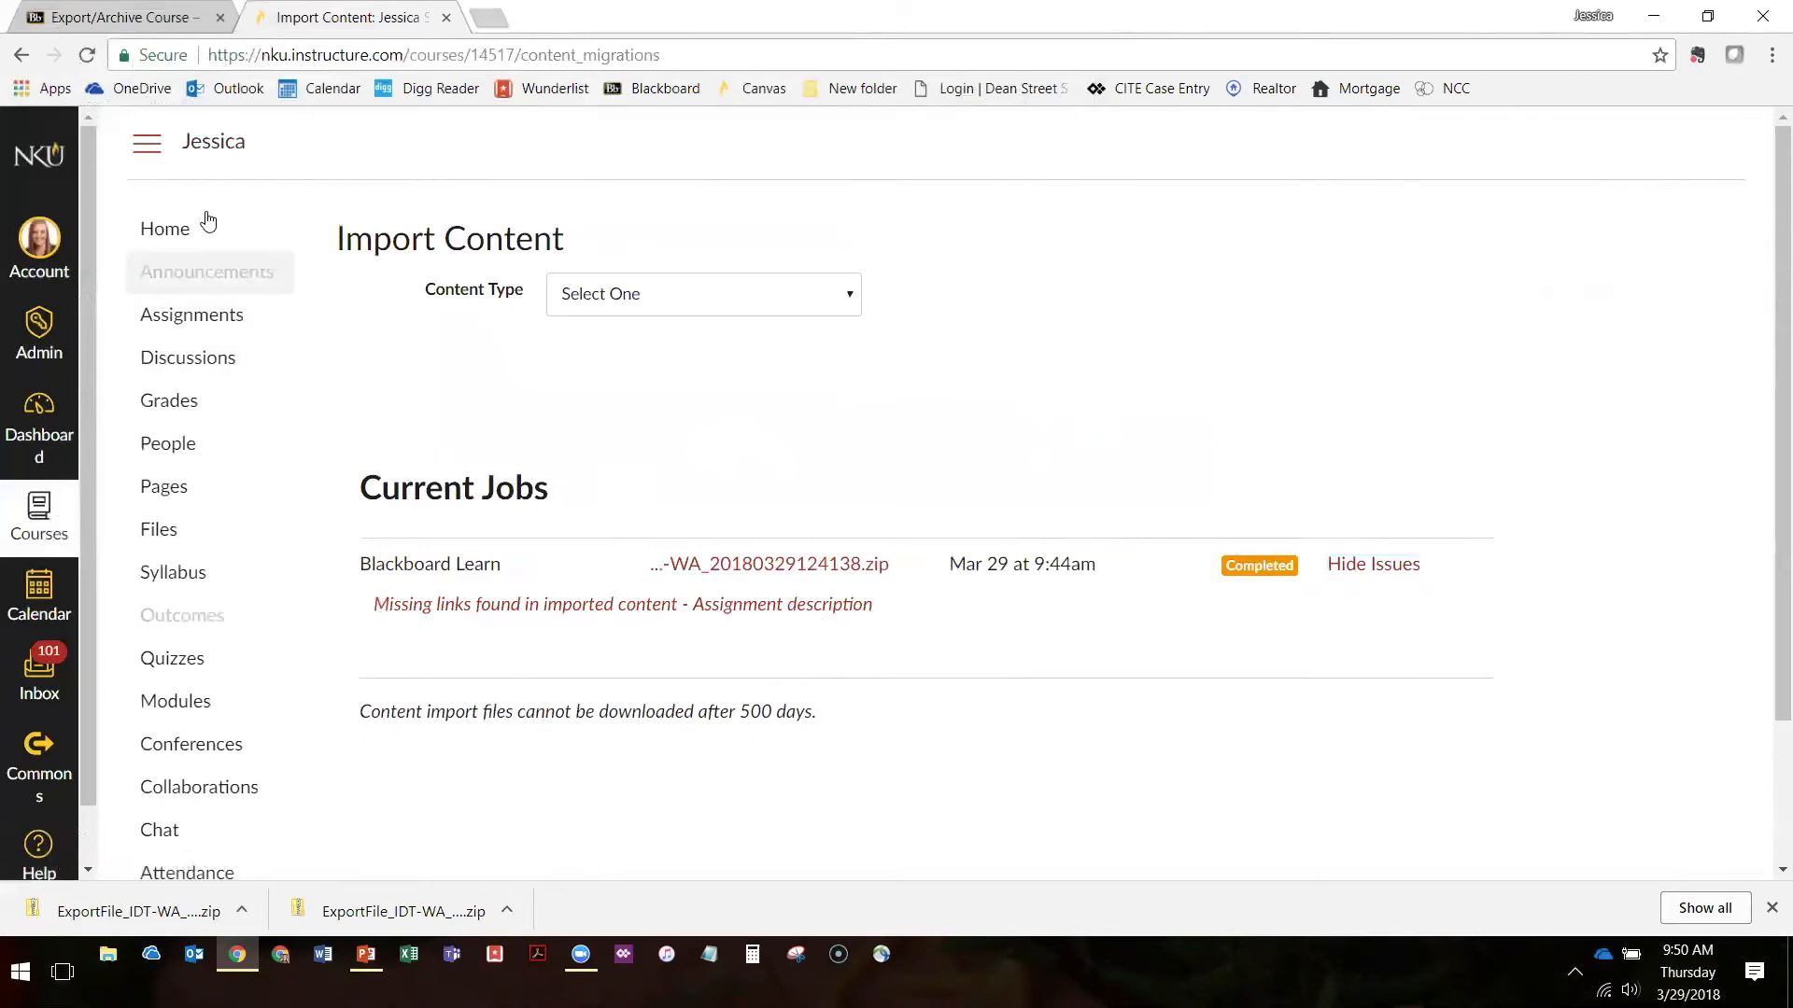
View the imported modules, then open Assignments and examine all the imported assignment groups
left_click(196, 710)
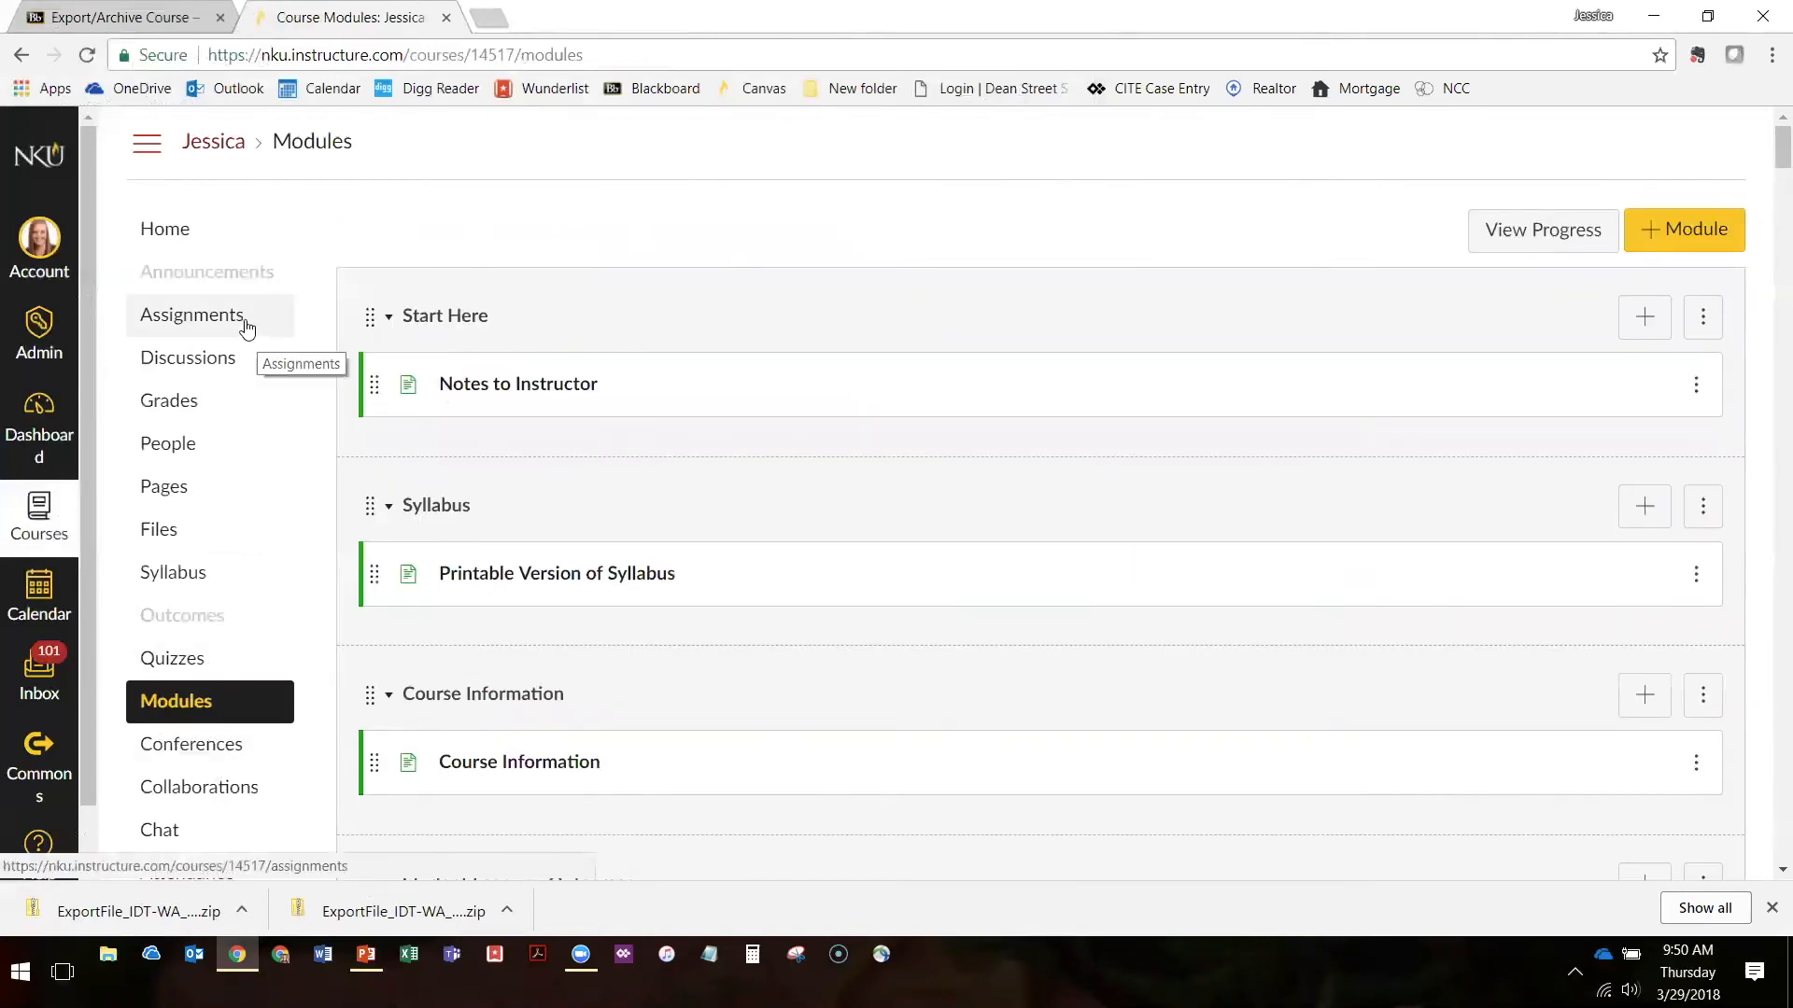
left_click(245, 320)
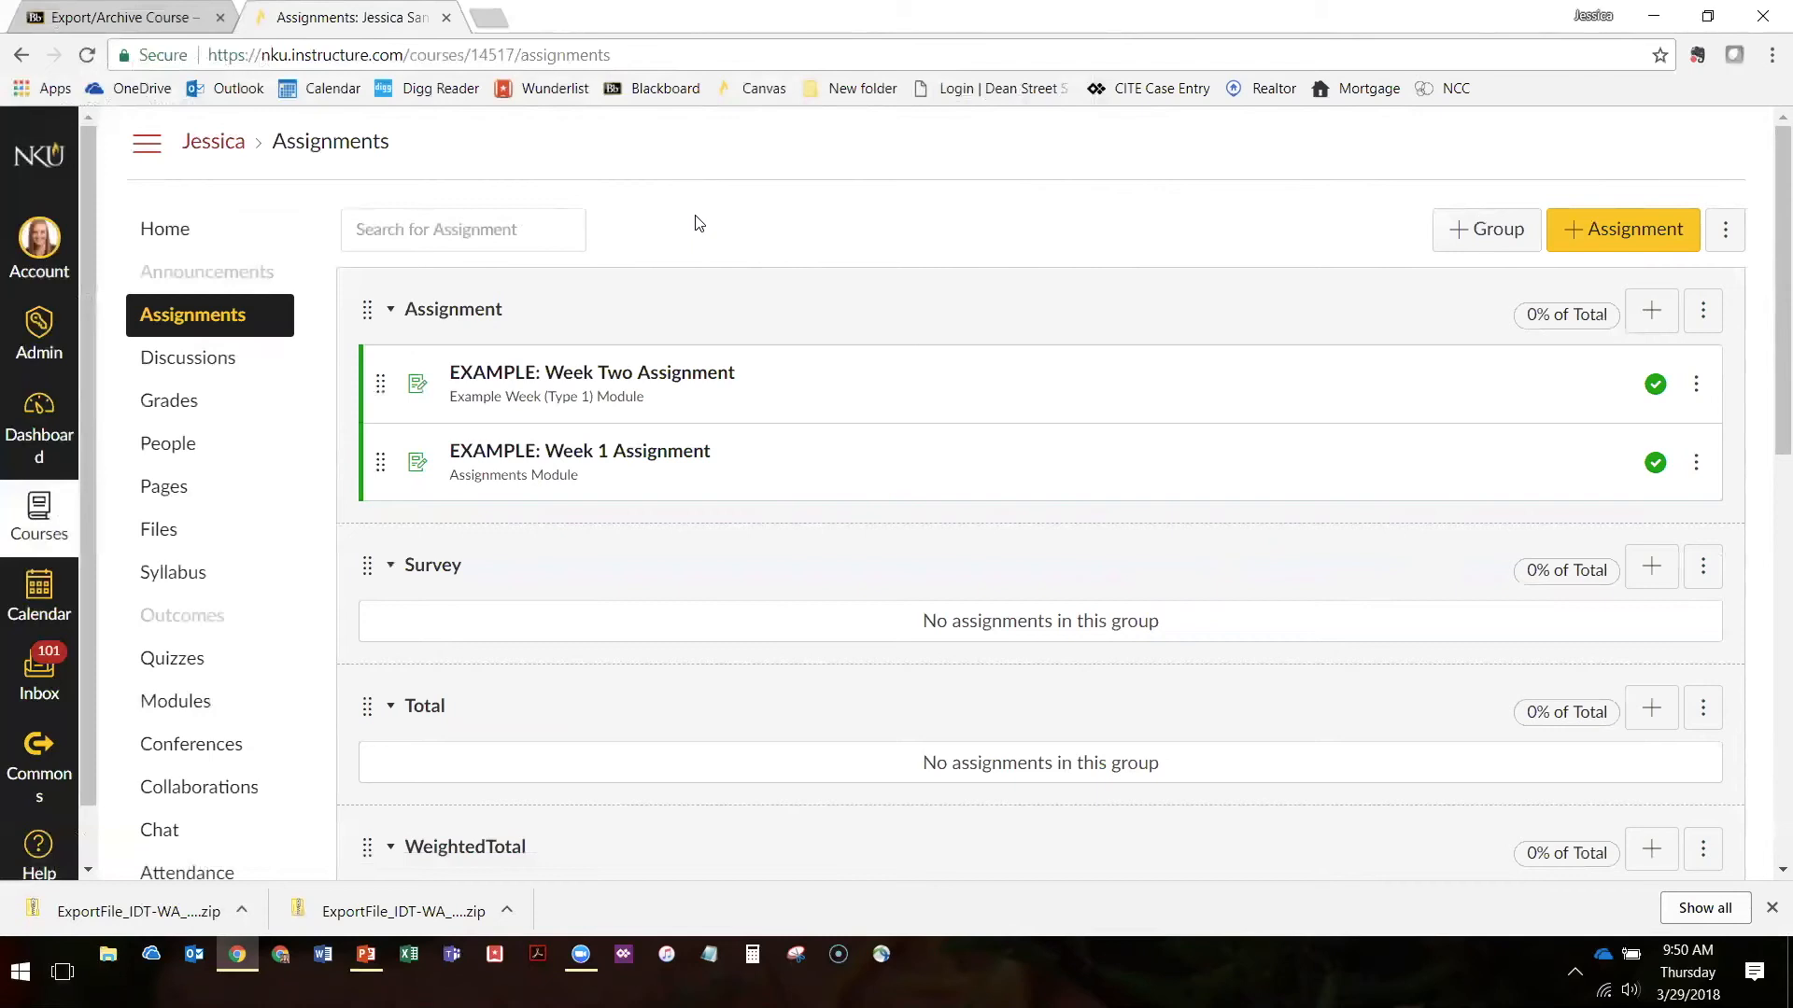
scroll(580, 233, "down", 3)
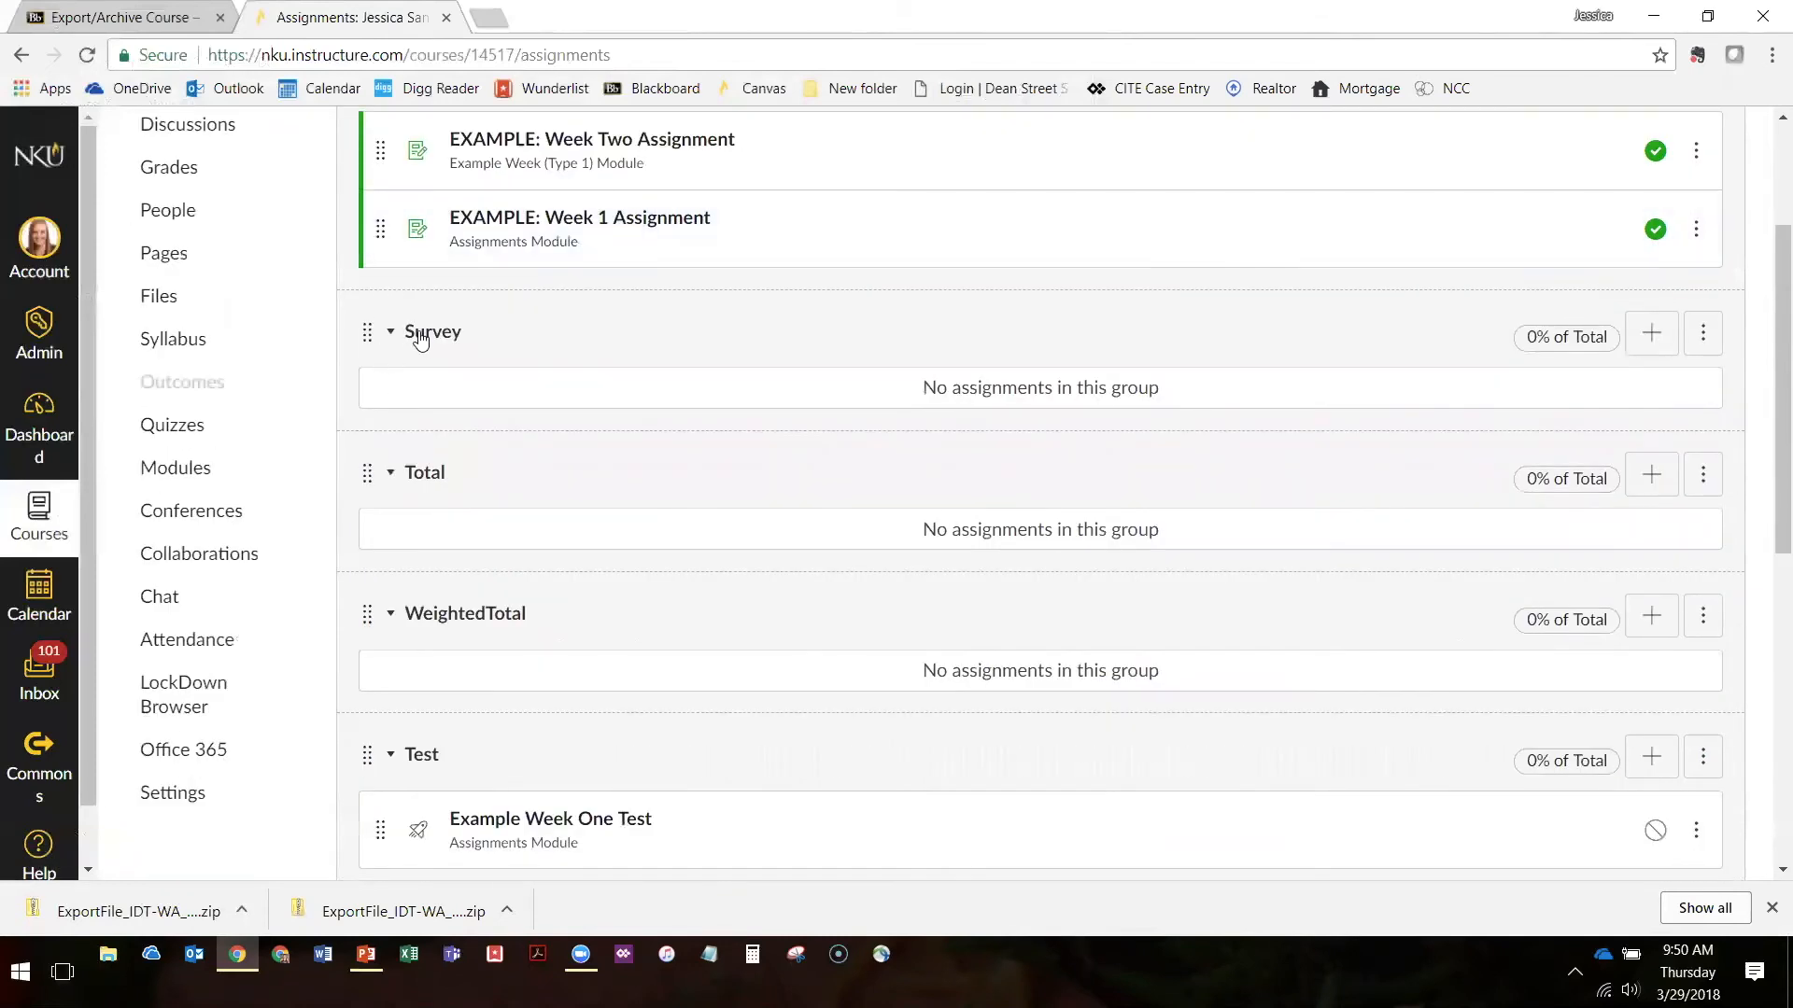
scroll(421, 328, "down", 1)
scroll(422, 346, "down", 5)
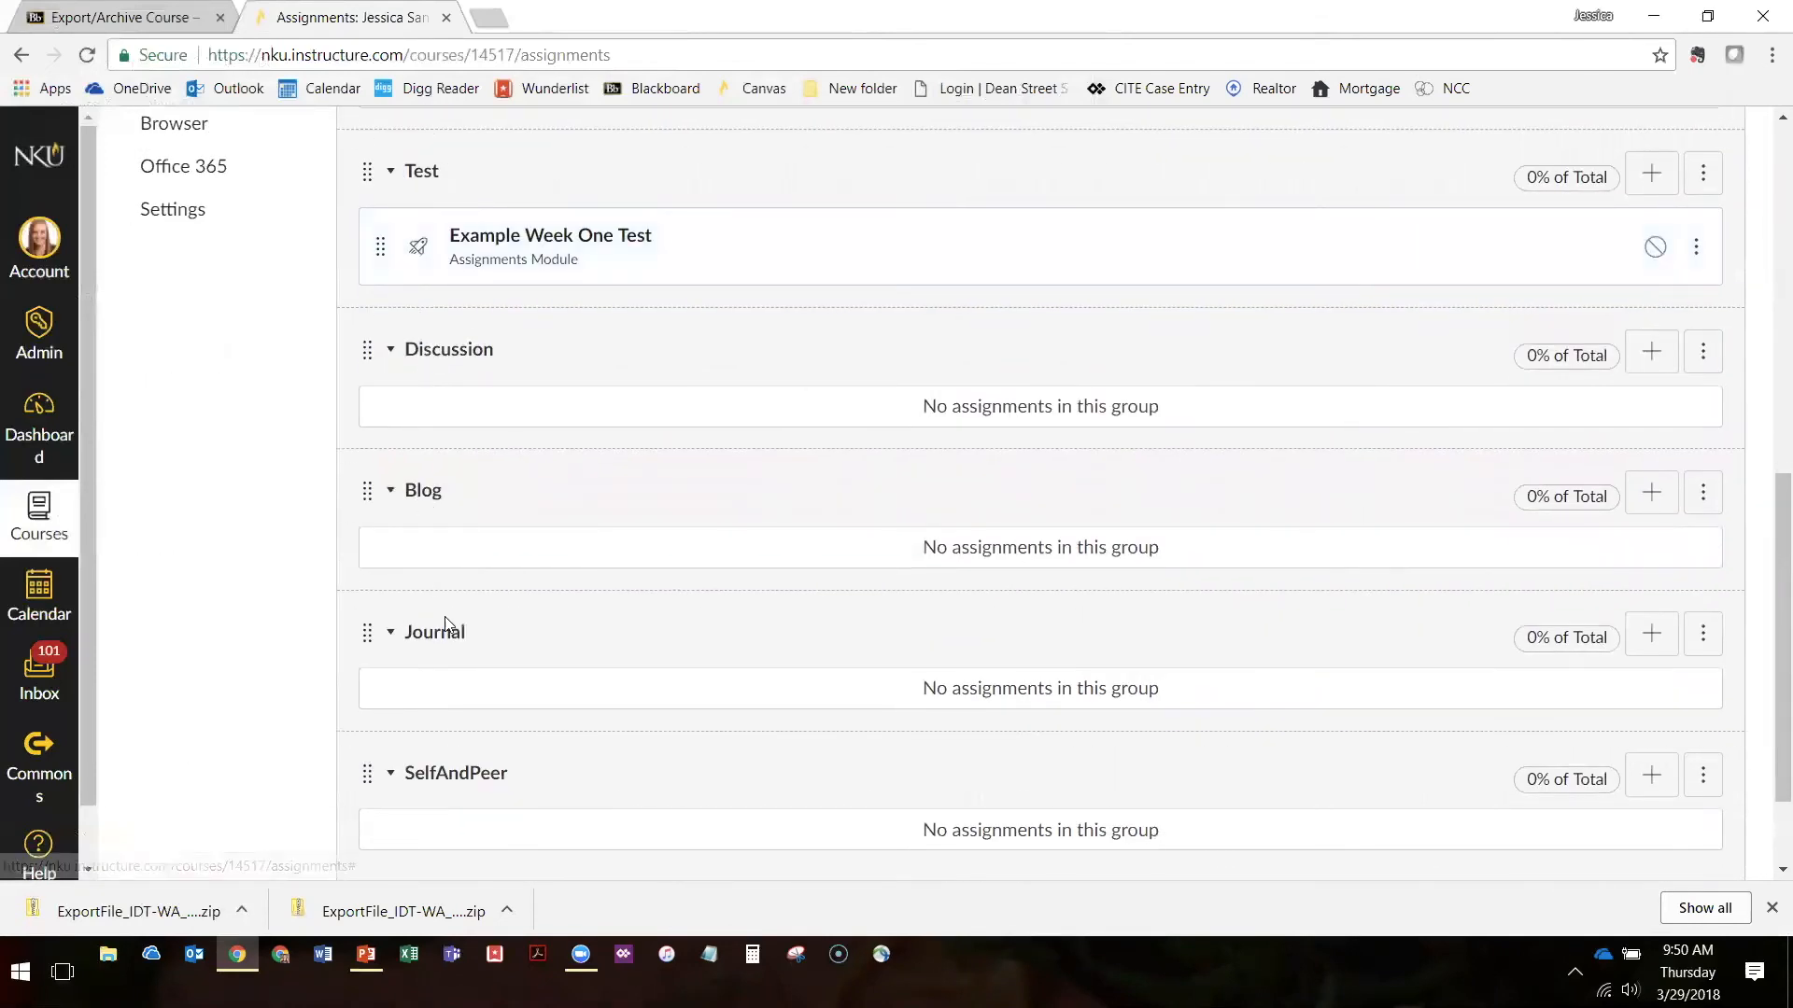
scroll(448, 653, "down", 1)
scroll(411, 678, "down", 1)
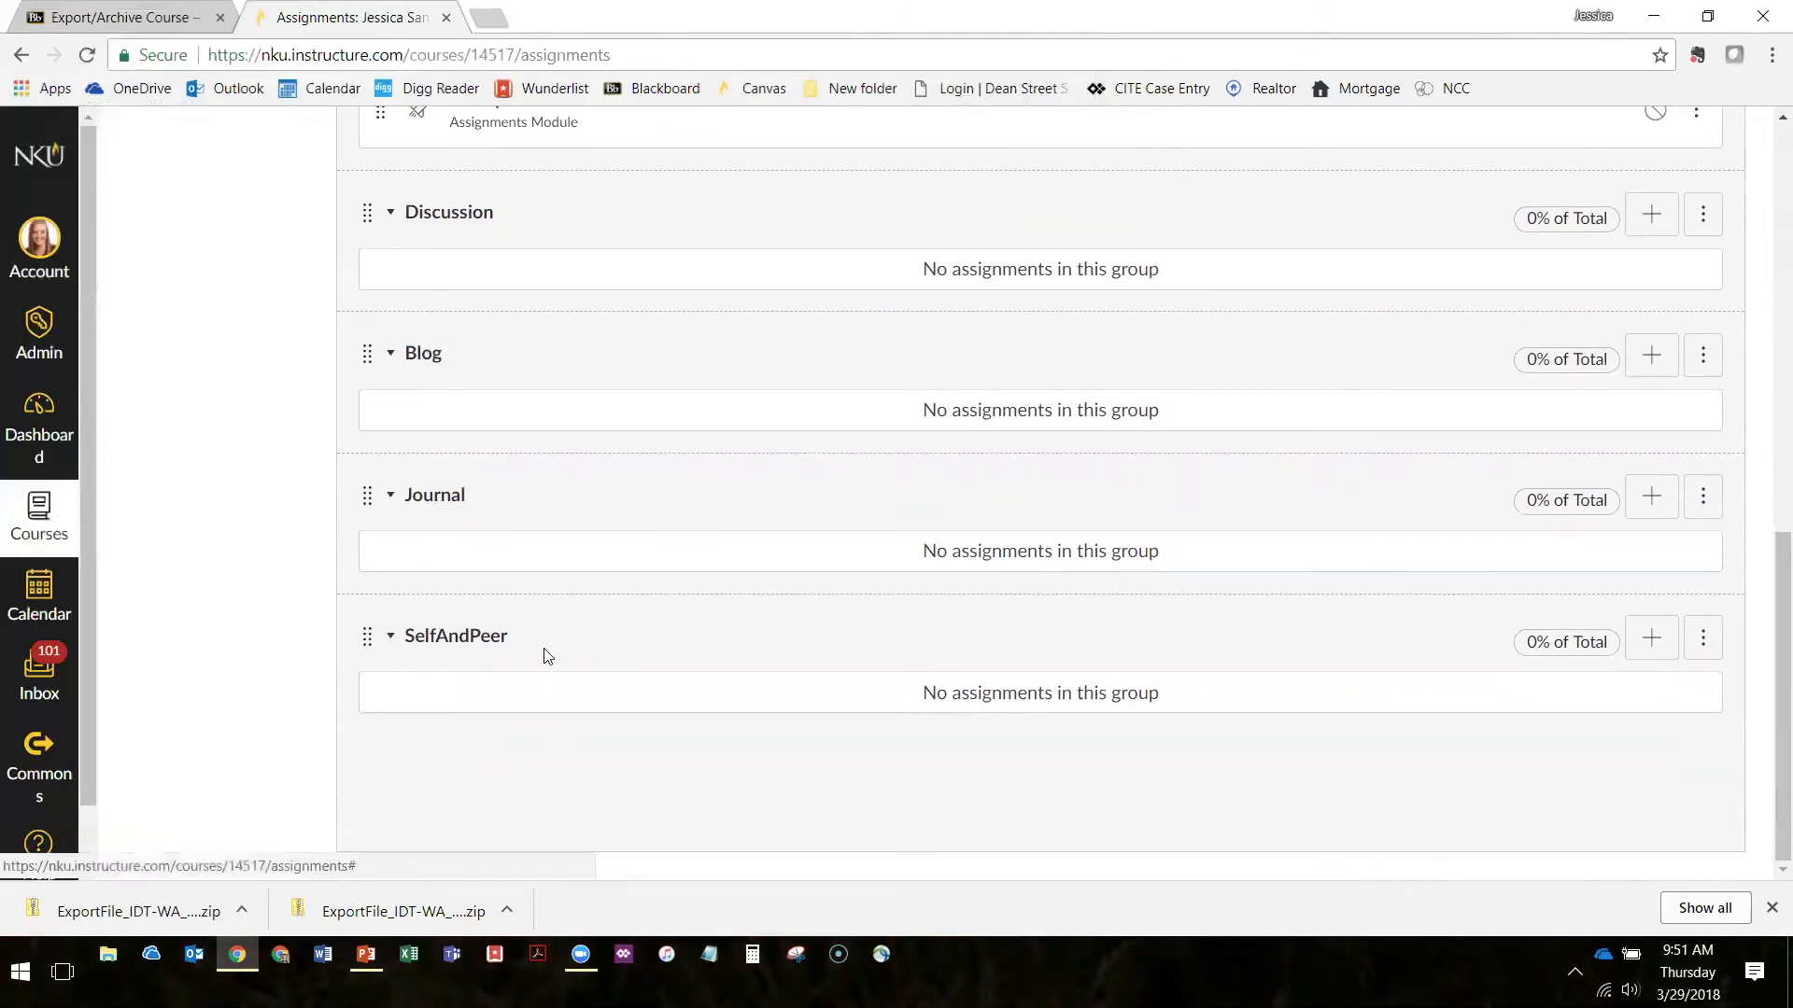
scroll(692, 540, "up", 10)
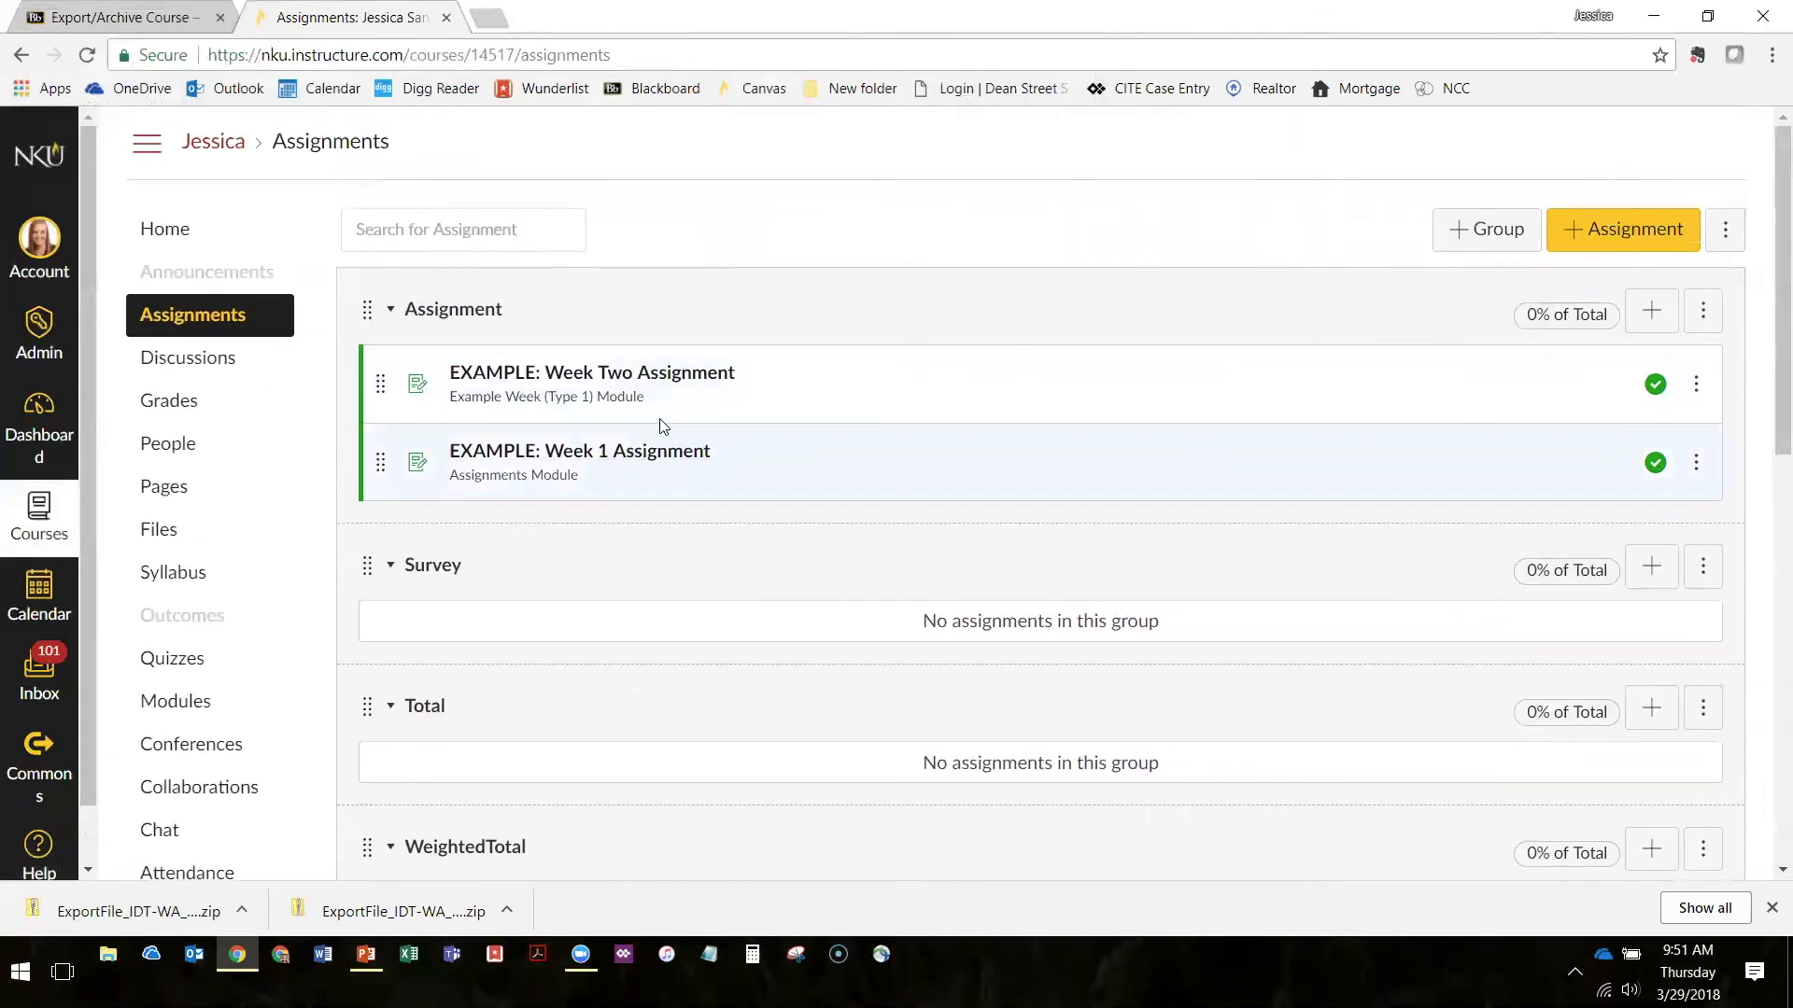
scroll(653, 480, "down", 10)
scroll(604, 573, "up", 10)
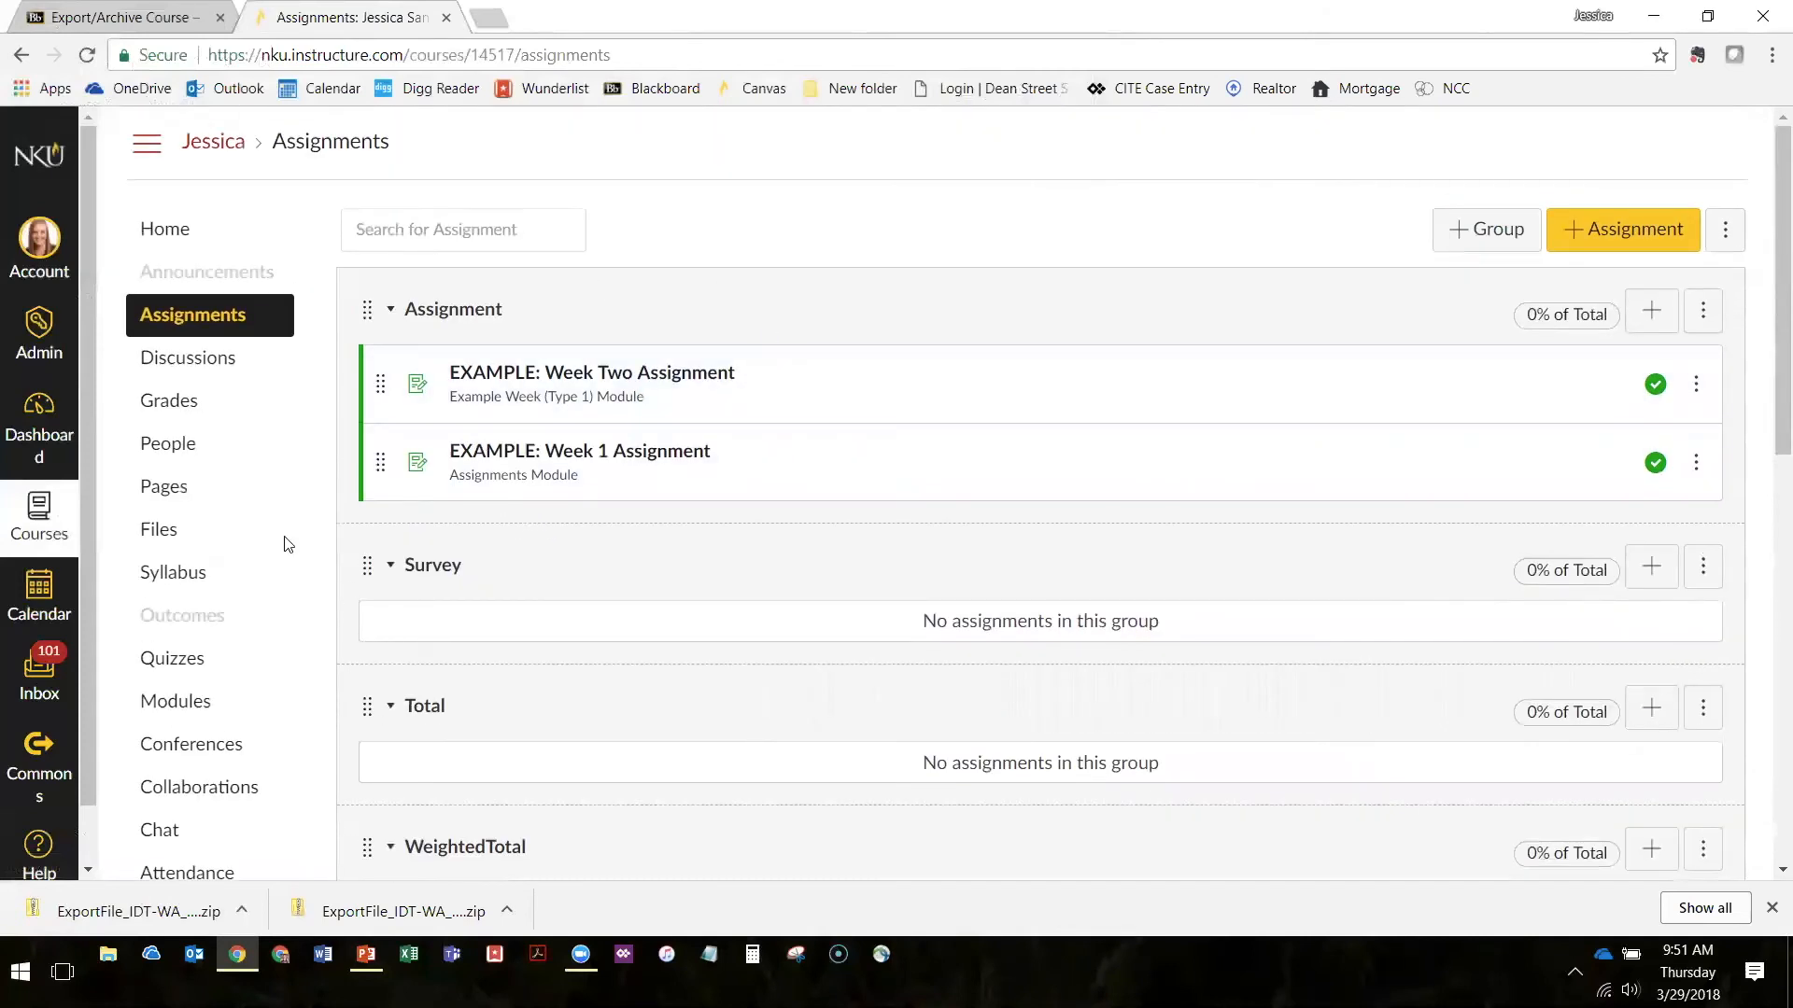
Open the gradebook, examine its assignment group columns, and show the course navigation menu
left_click(166, 401)
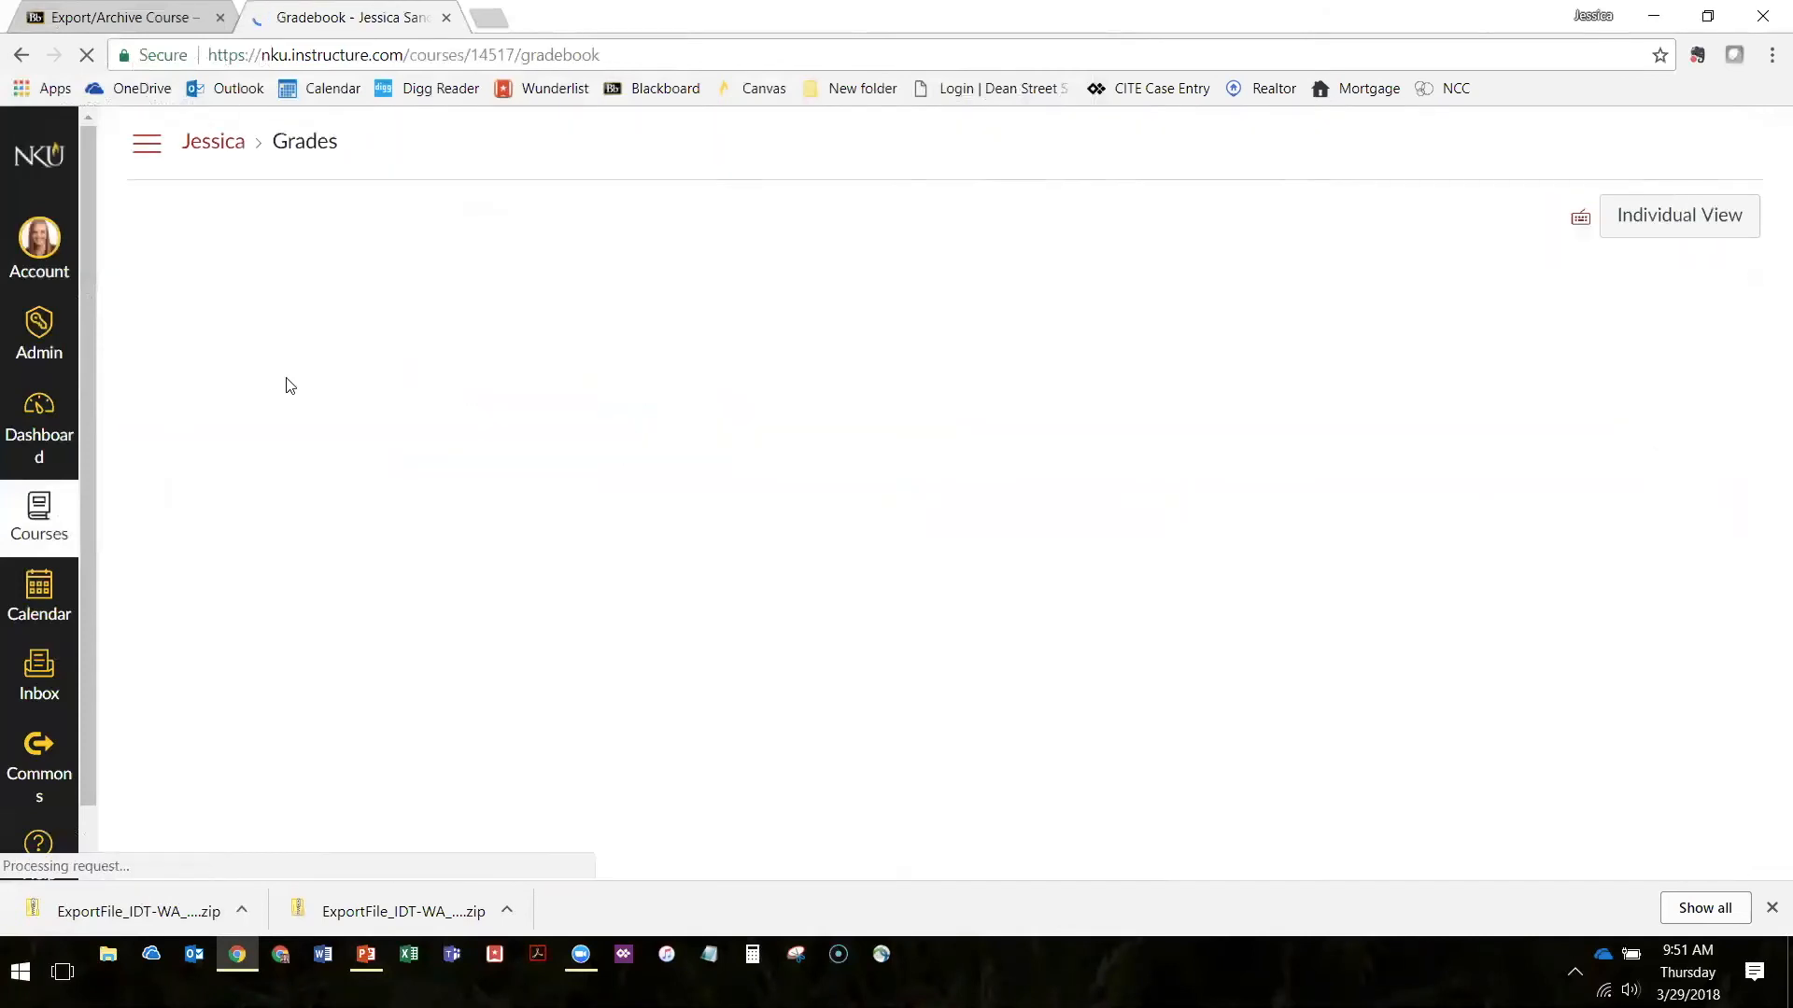
left_click_drag(558, 868, 771, 869)
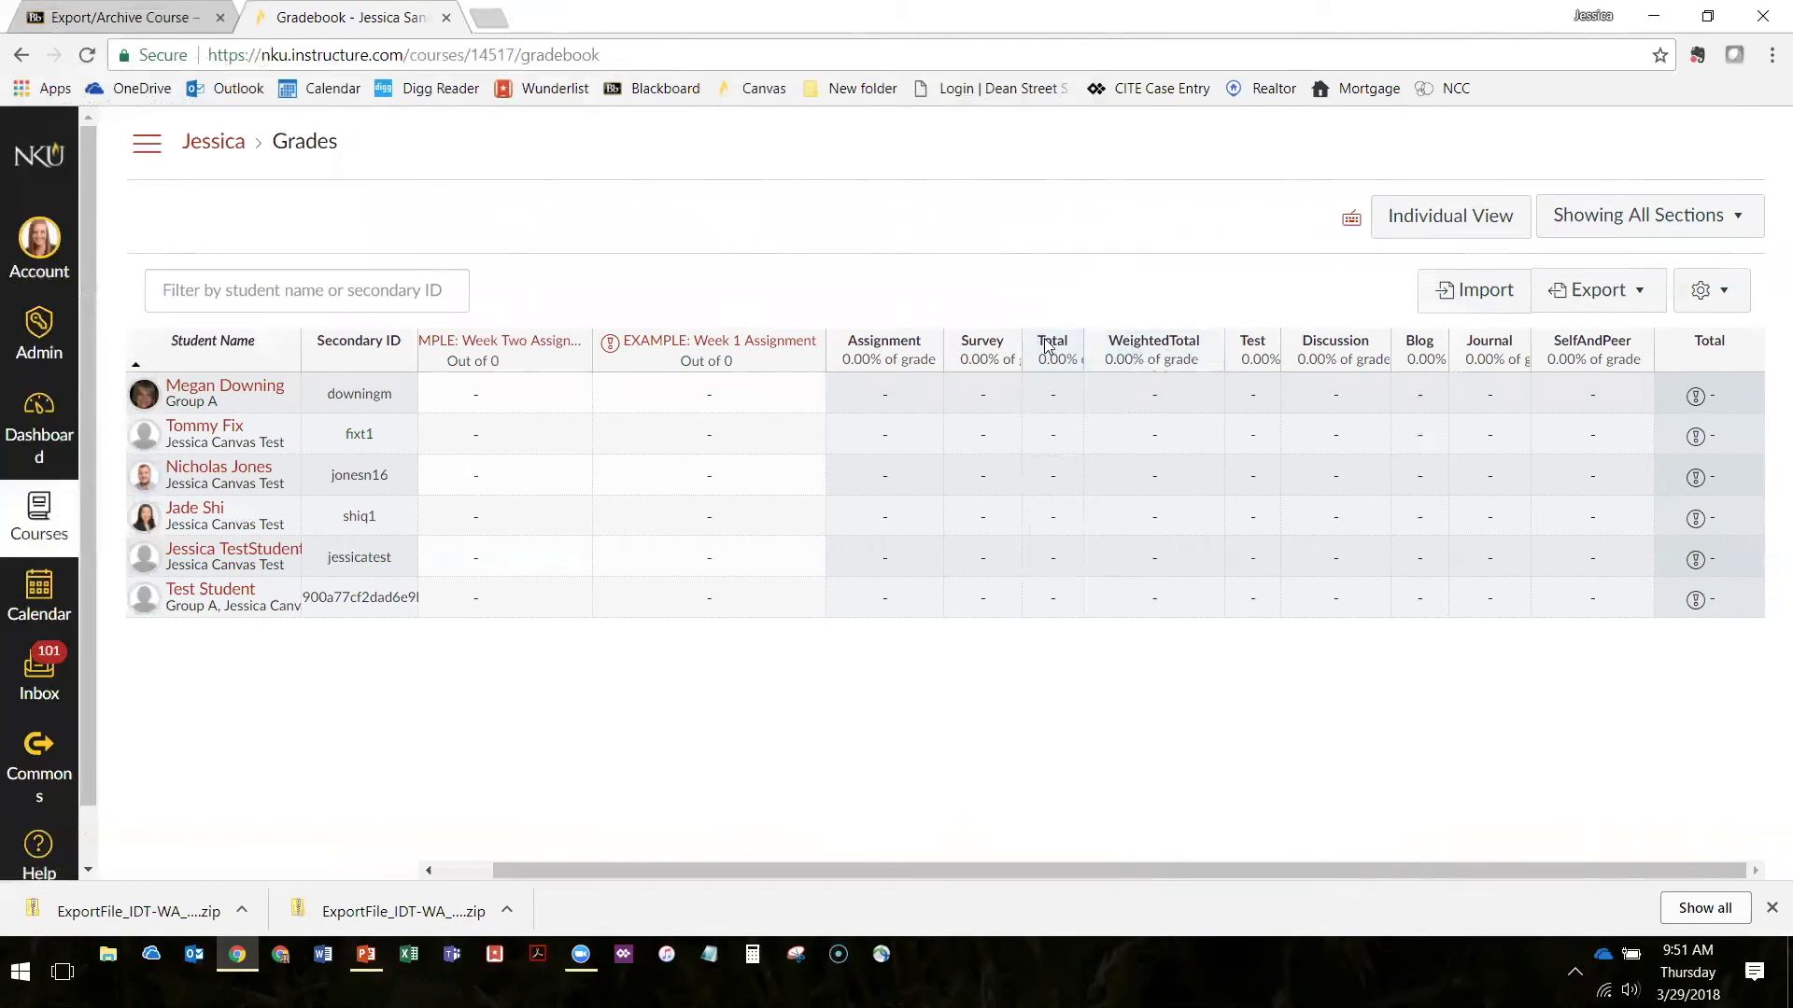
left_click(136, 150)
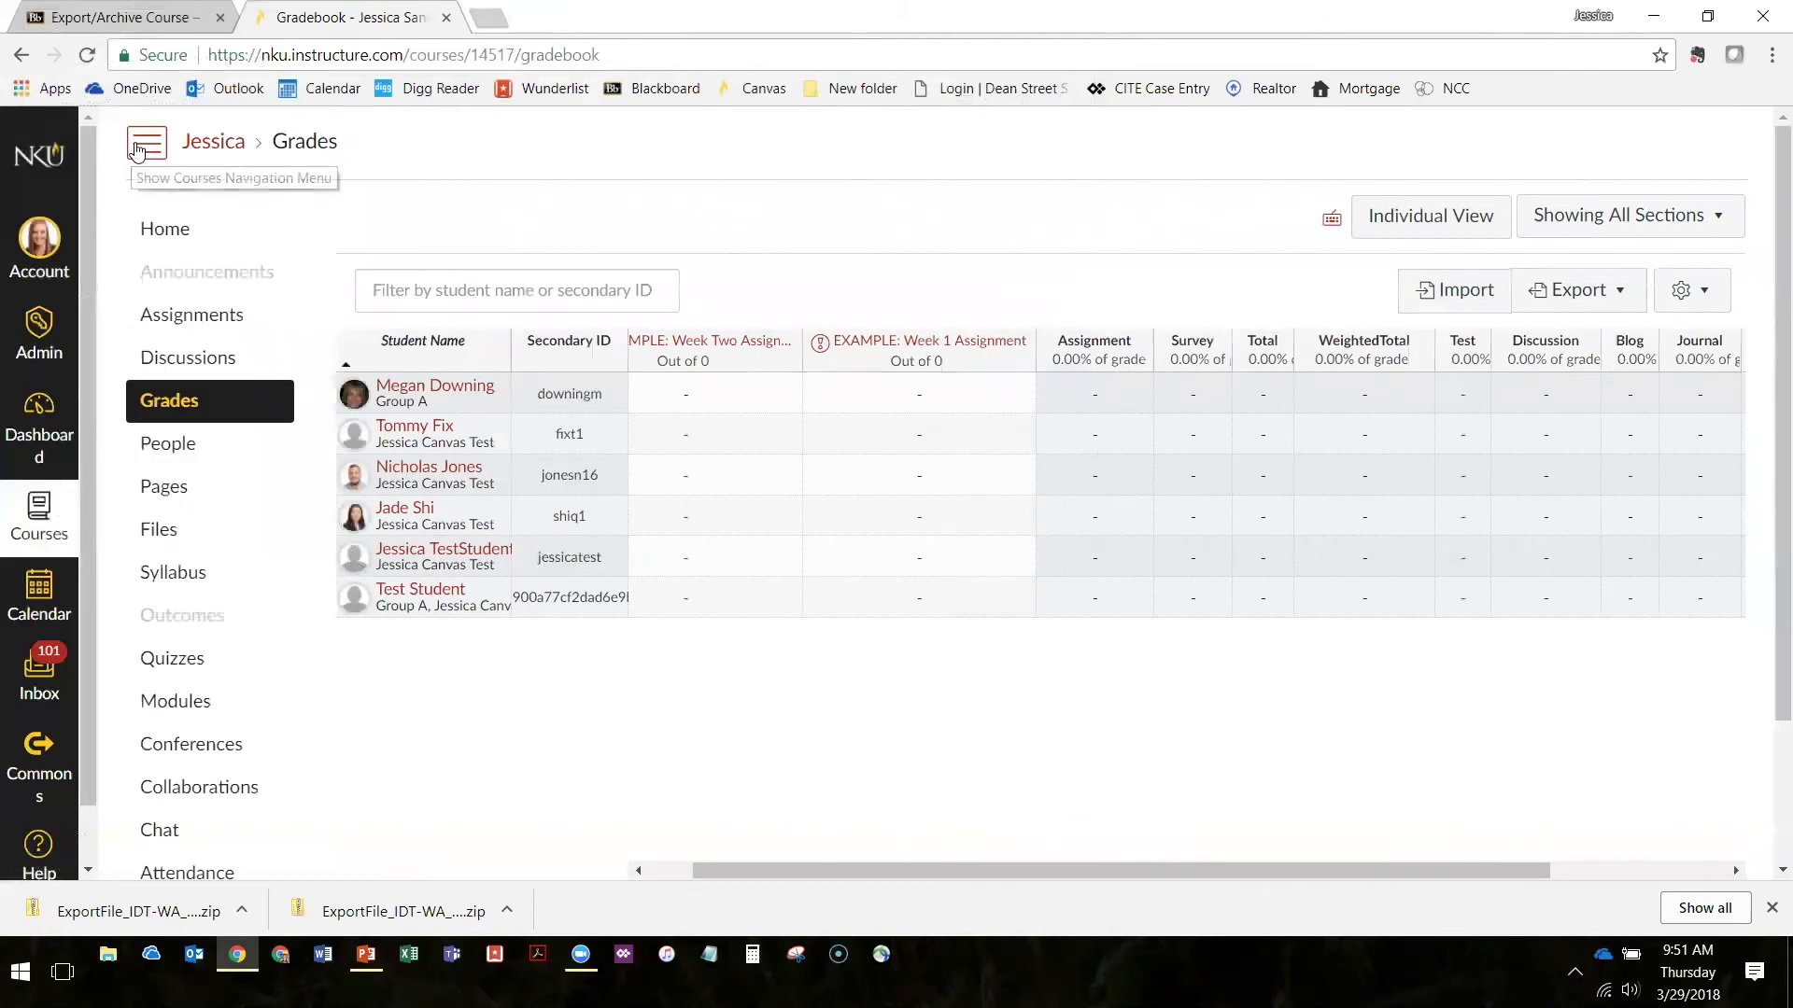
Return to Assignments and delete the empty SelfAndPeer assignment group, confirming the deletion
left_click(225, 316)
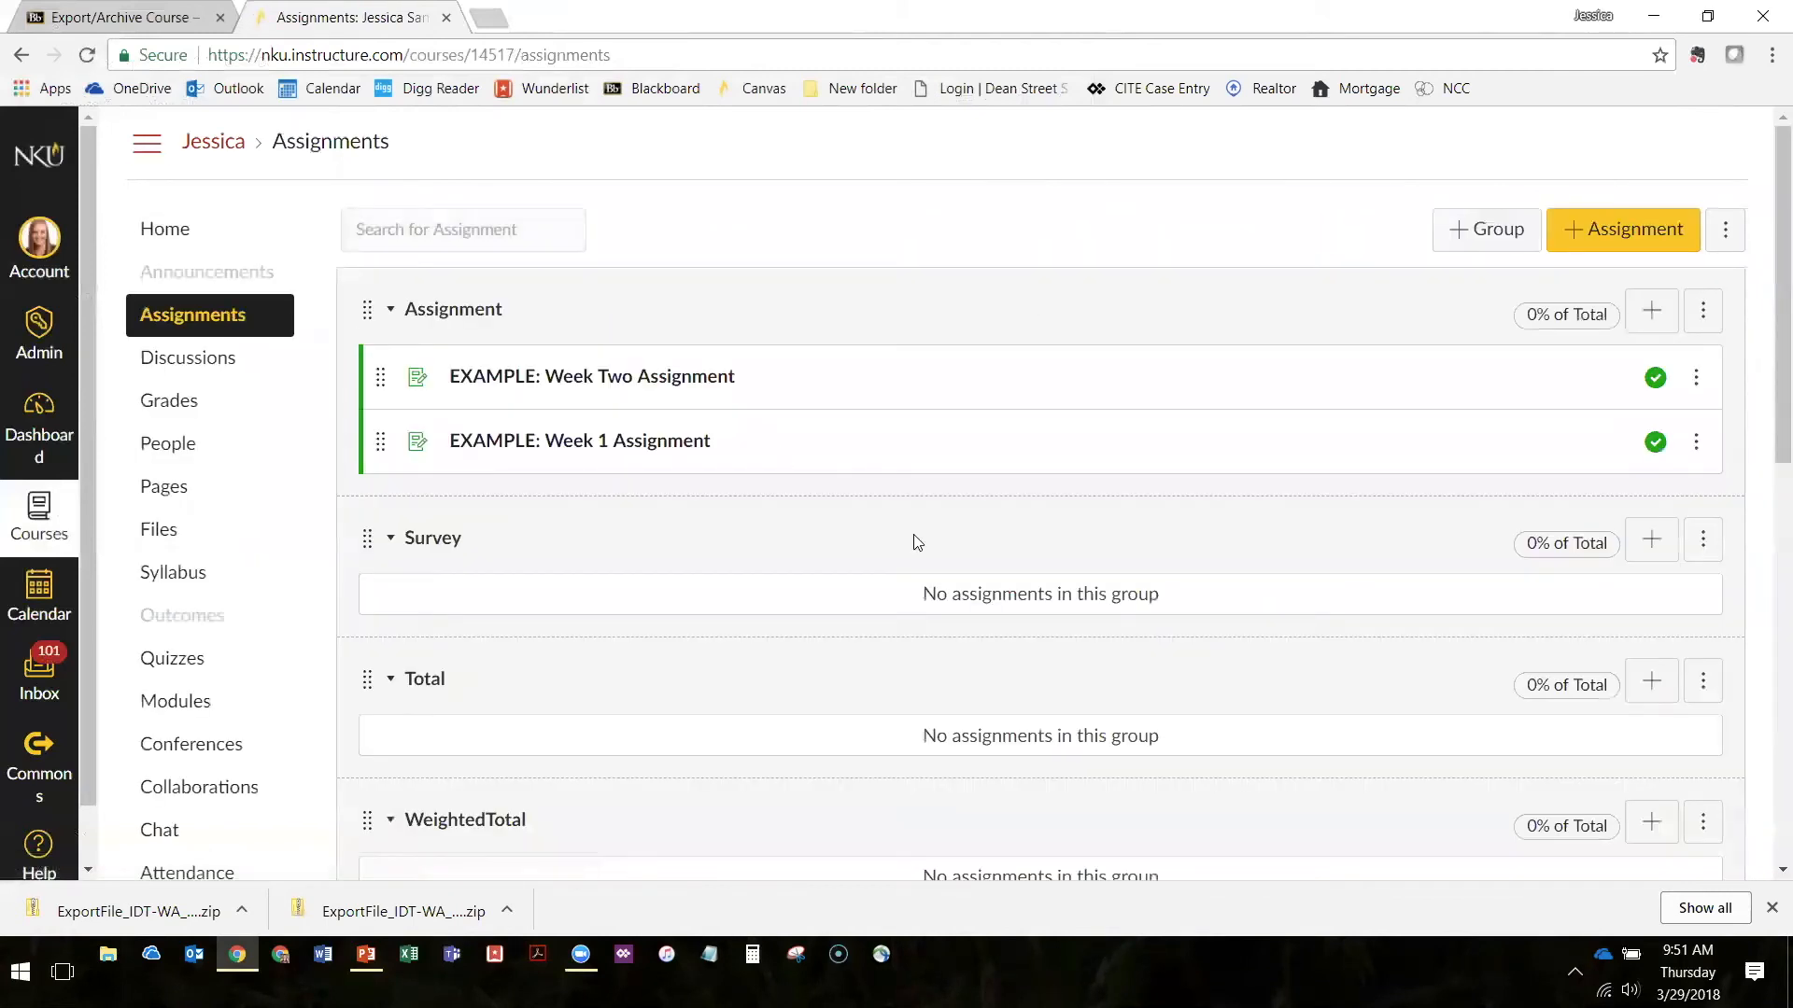
scroll(912, 539, "down", 8)
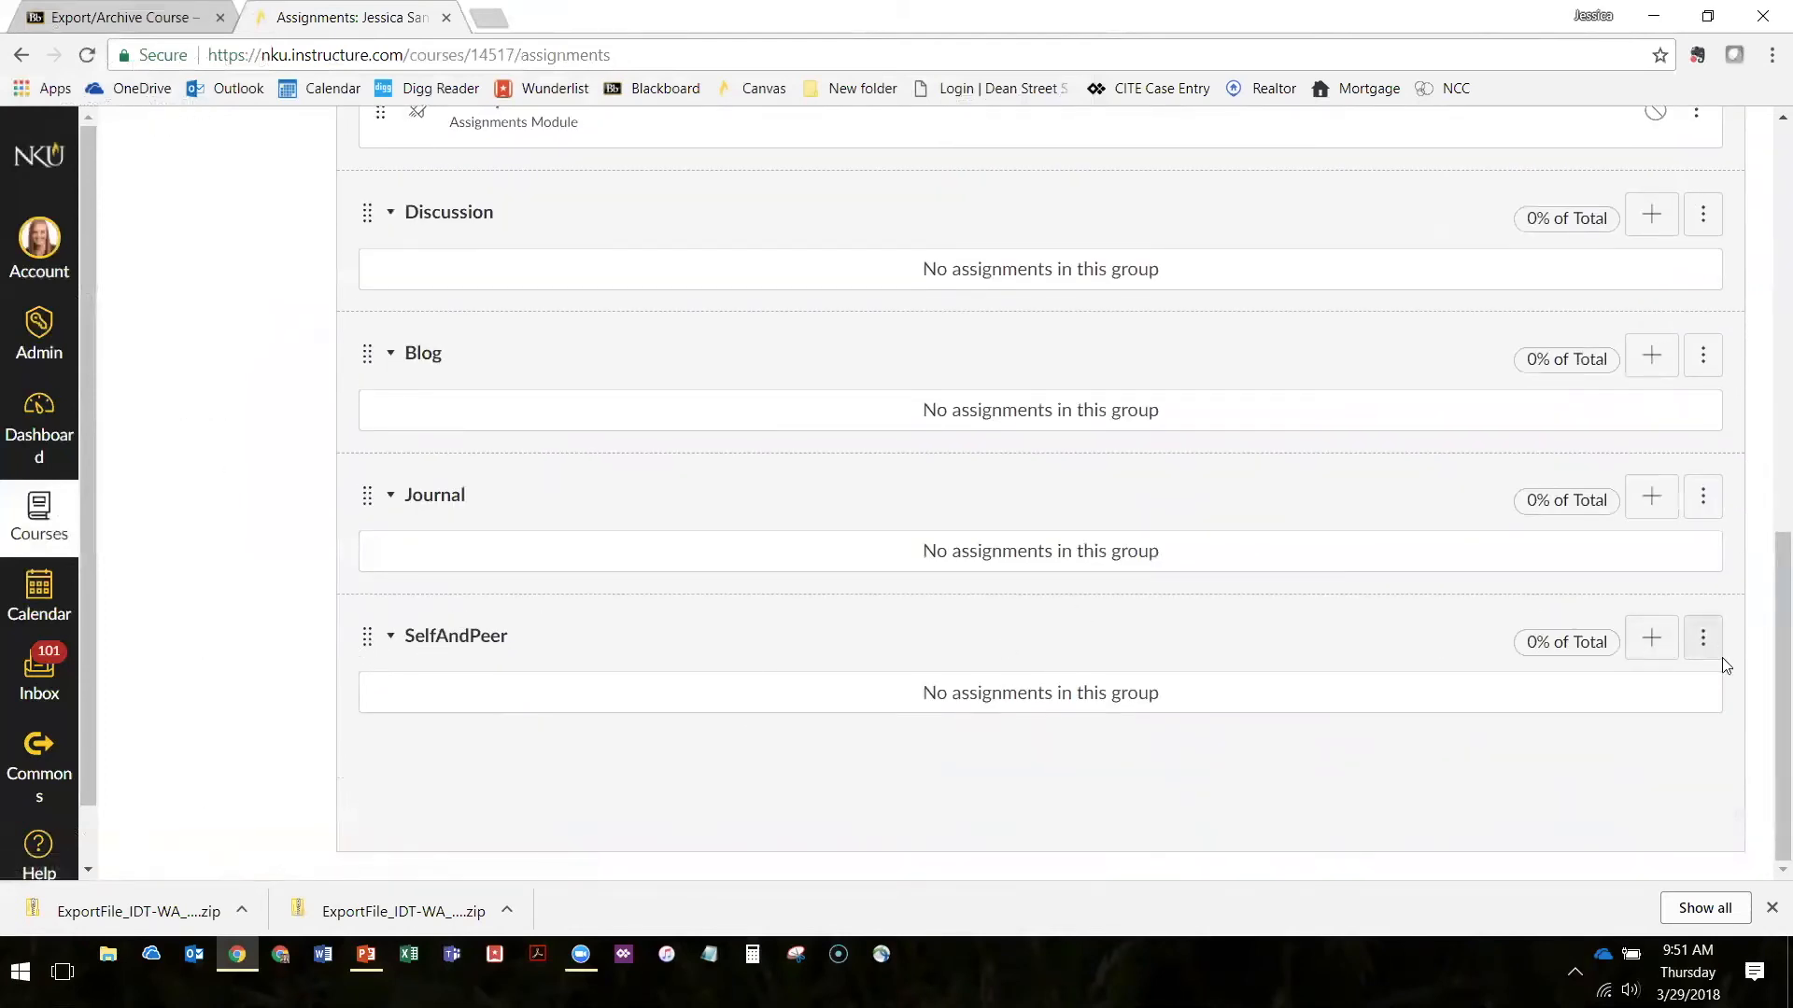
left_click(1708, 641)
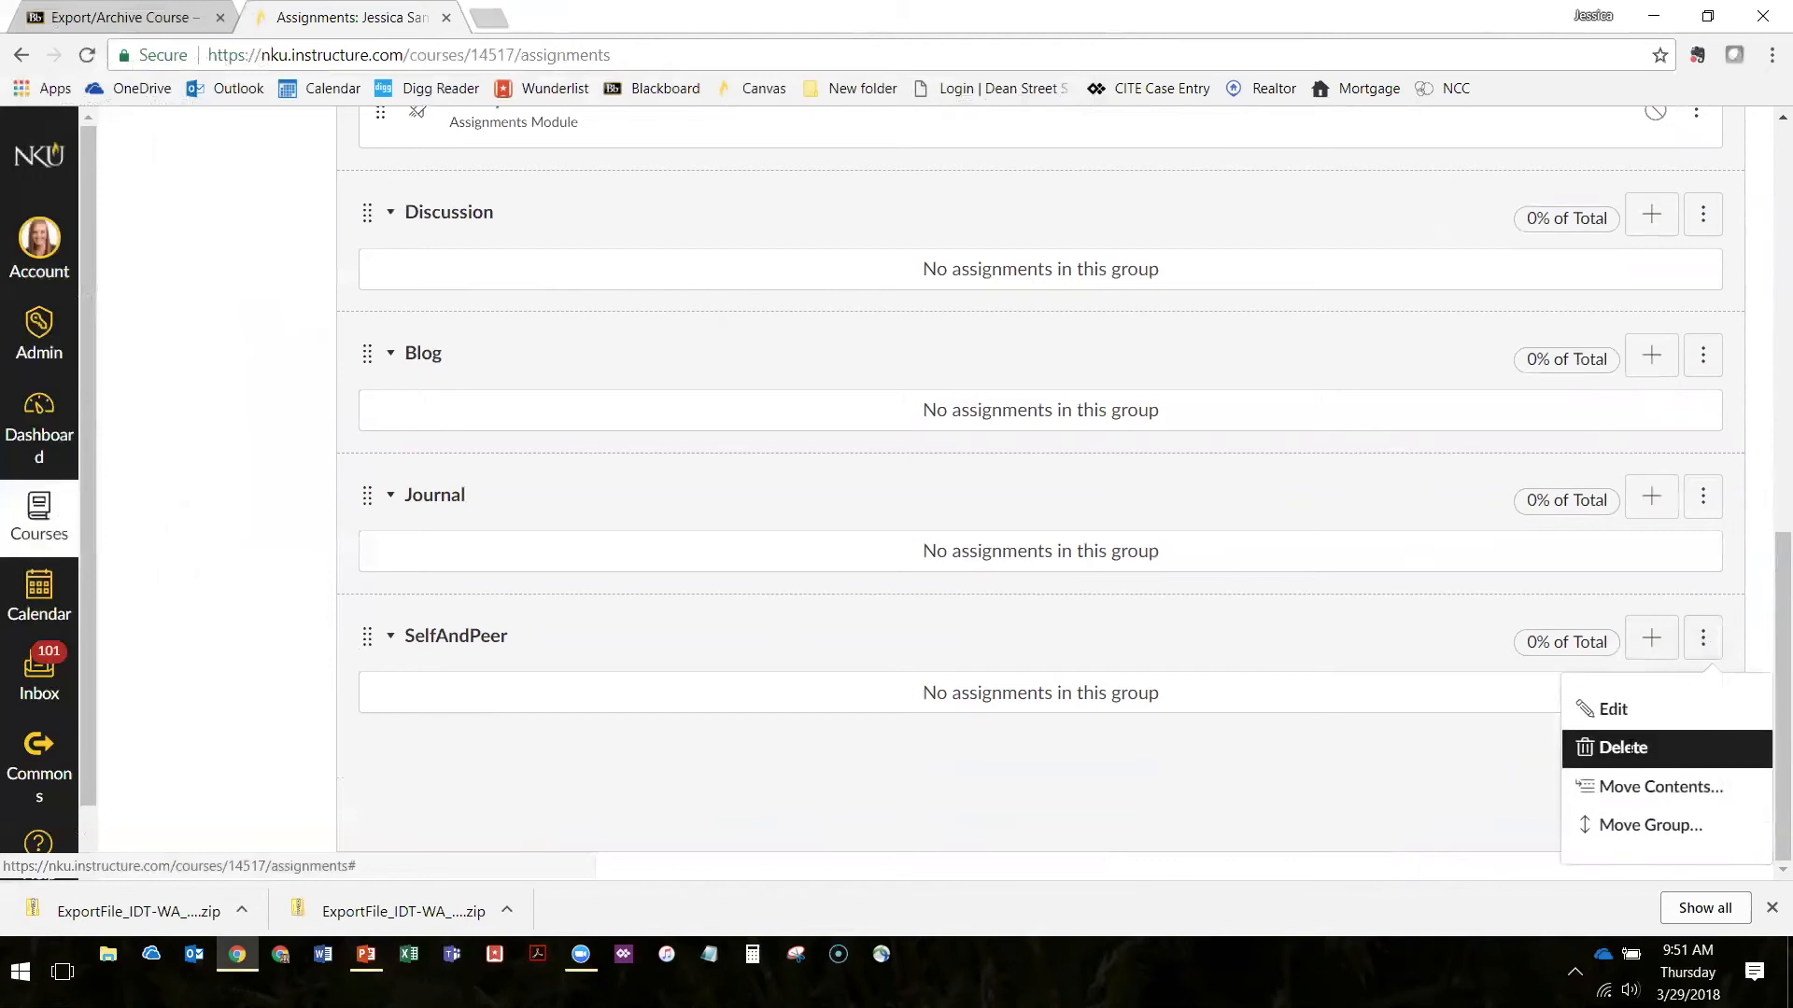
left_click(1661, 749)
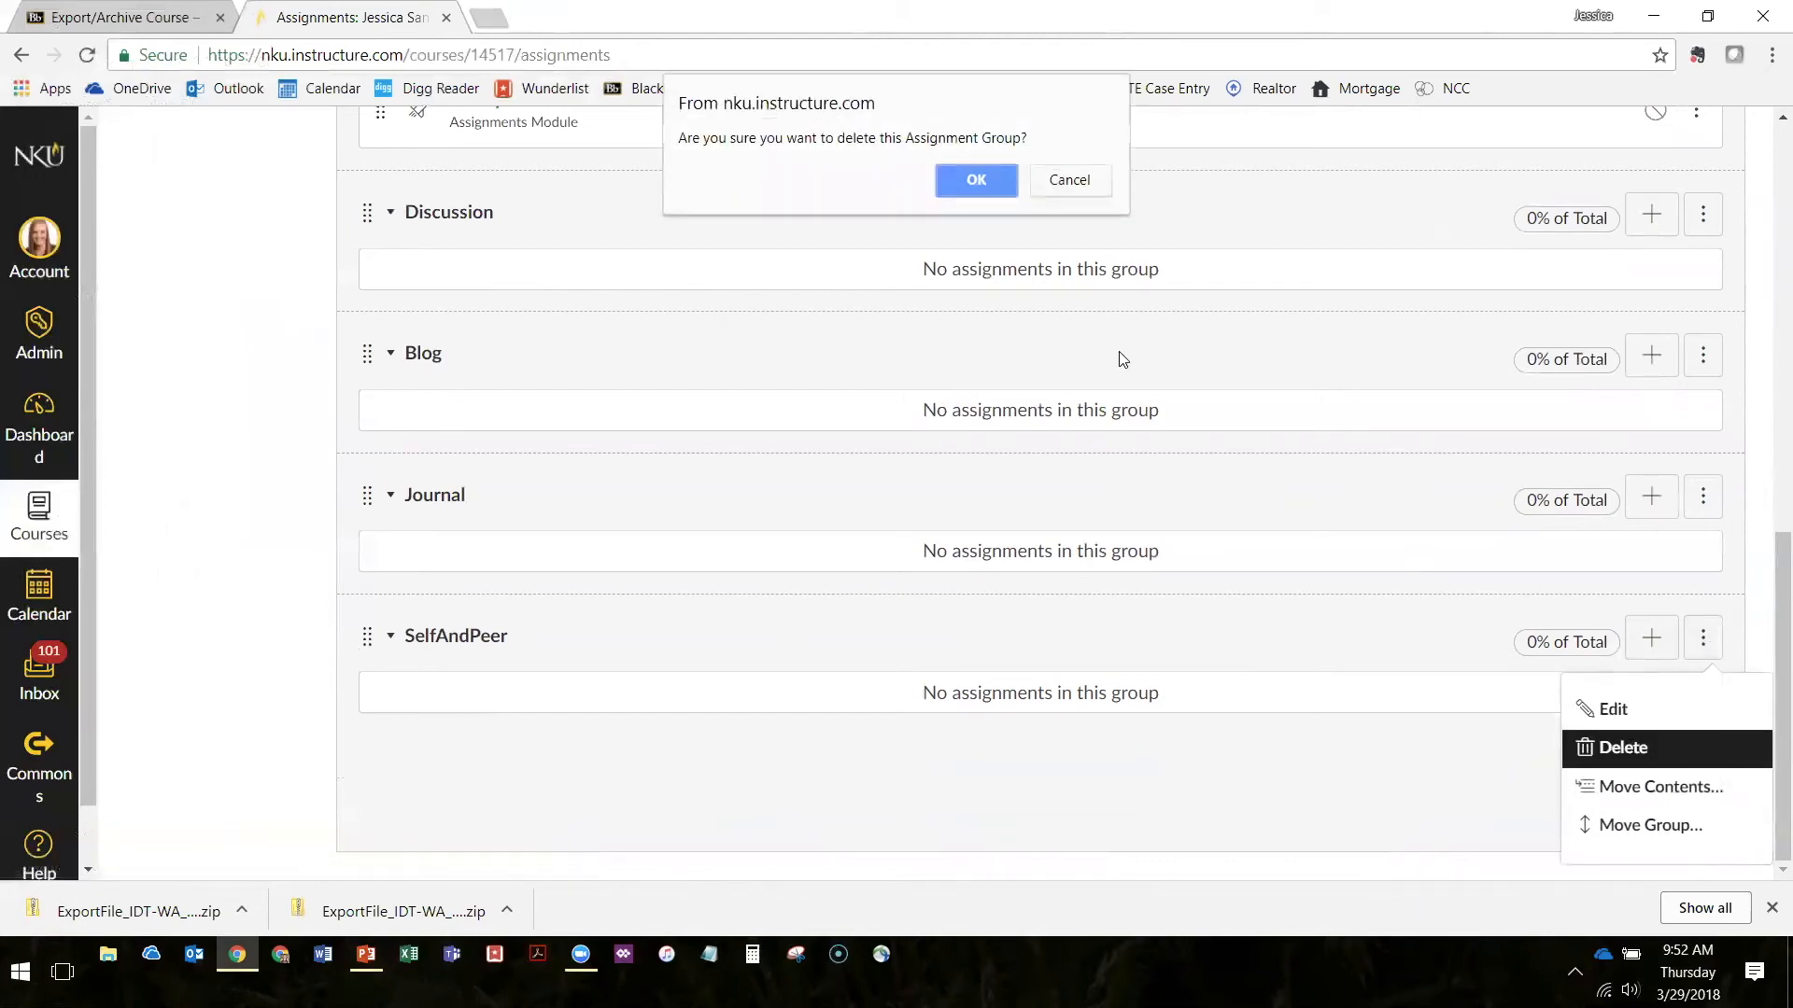
left_click(970, 177)
Delete the empty Journal assignment group and confirm the deletion
left_click(1703, 637)
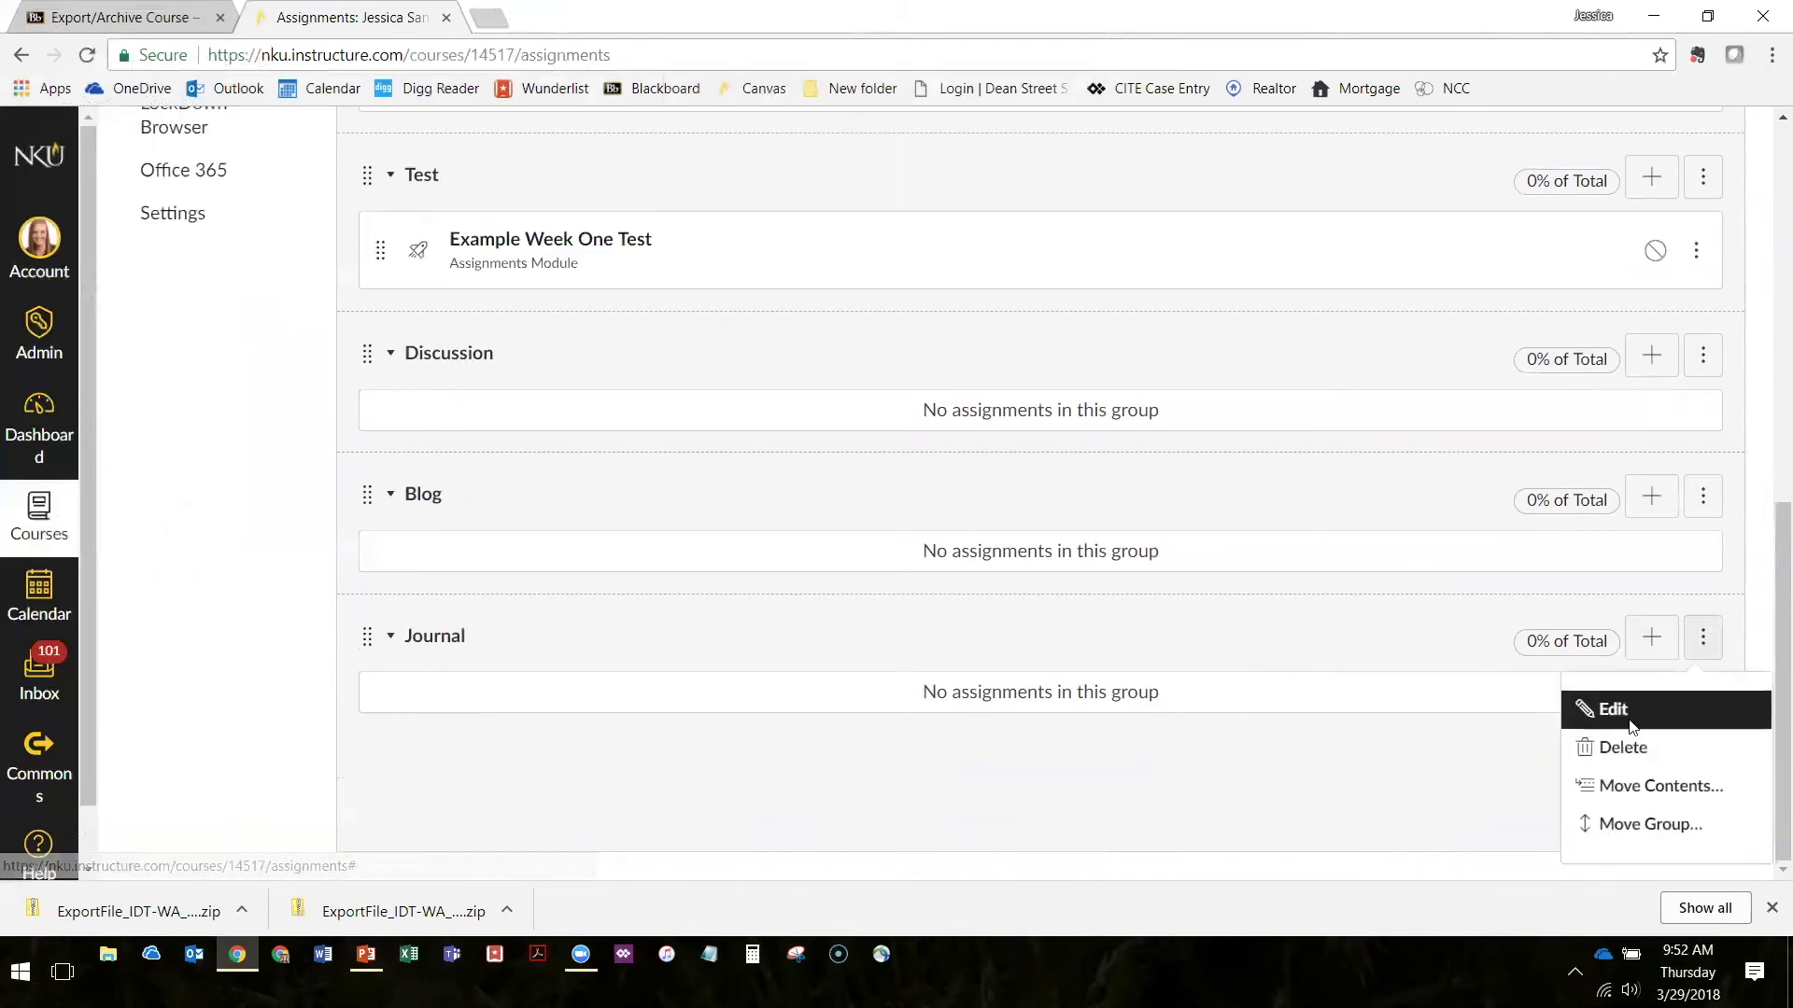
left_click(1610, 746)
key("Return")
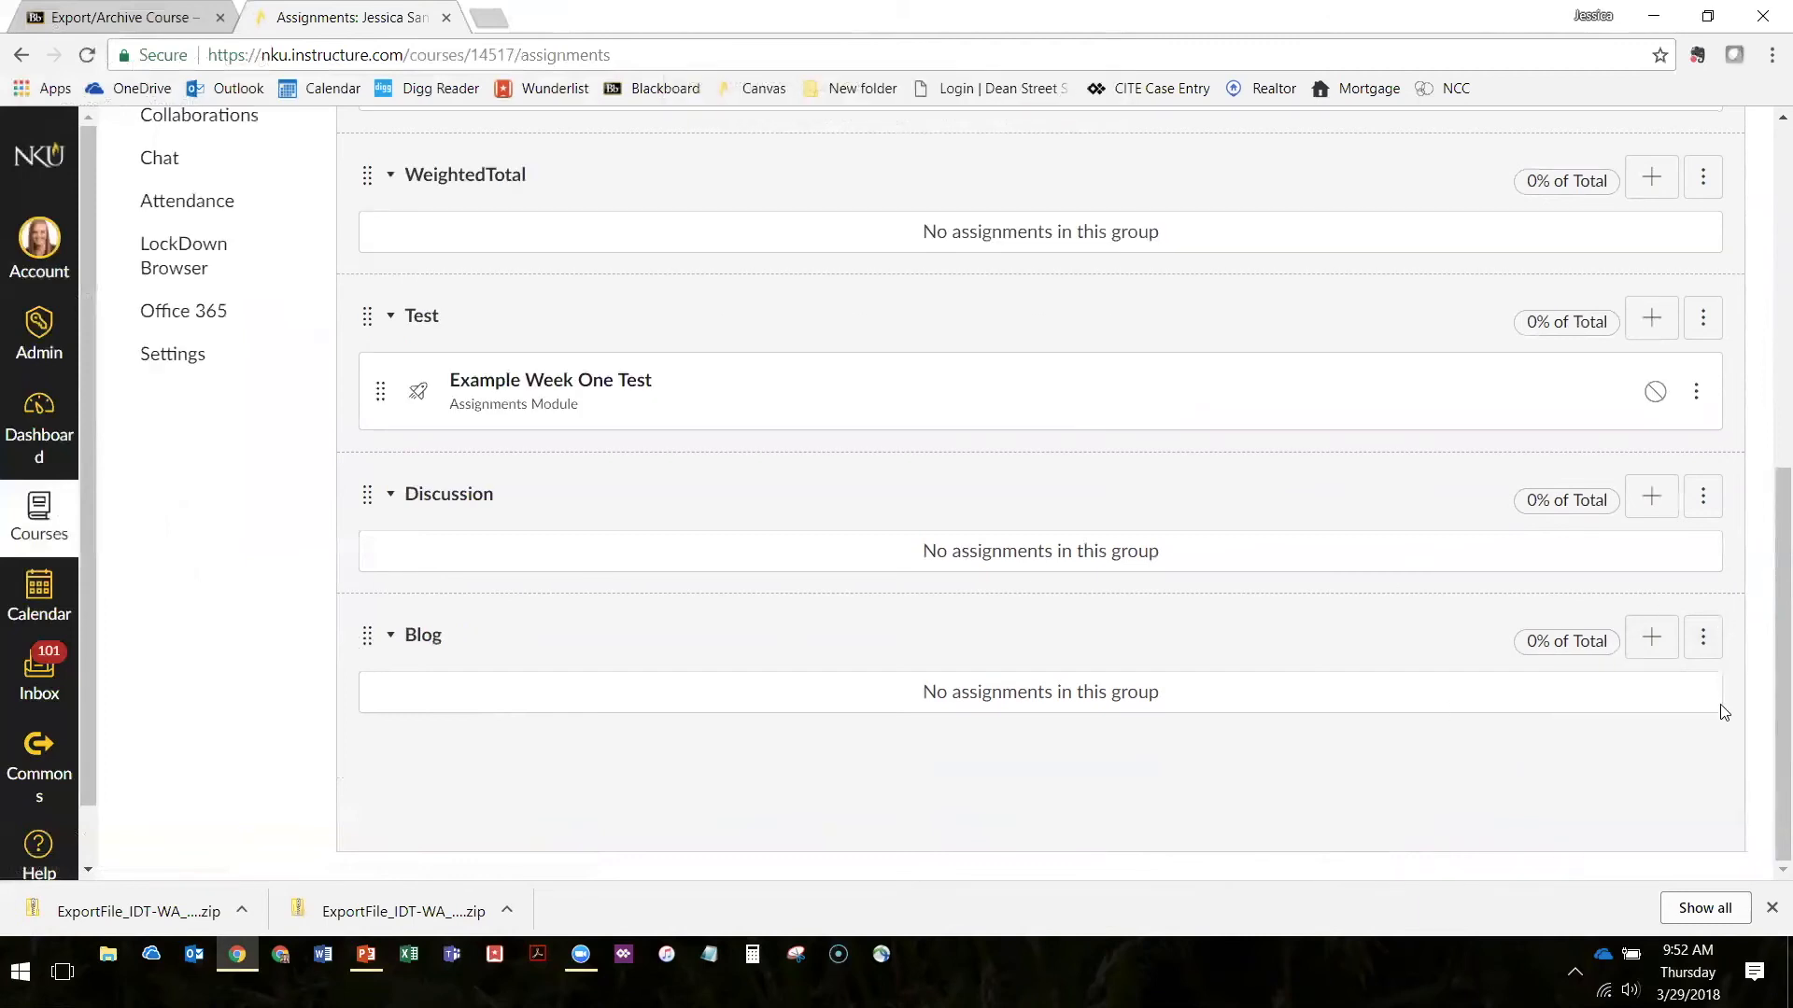
Delete the empty Blog assignment group and confirm the deletion
left_click(1703, 637)
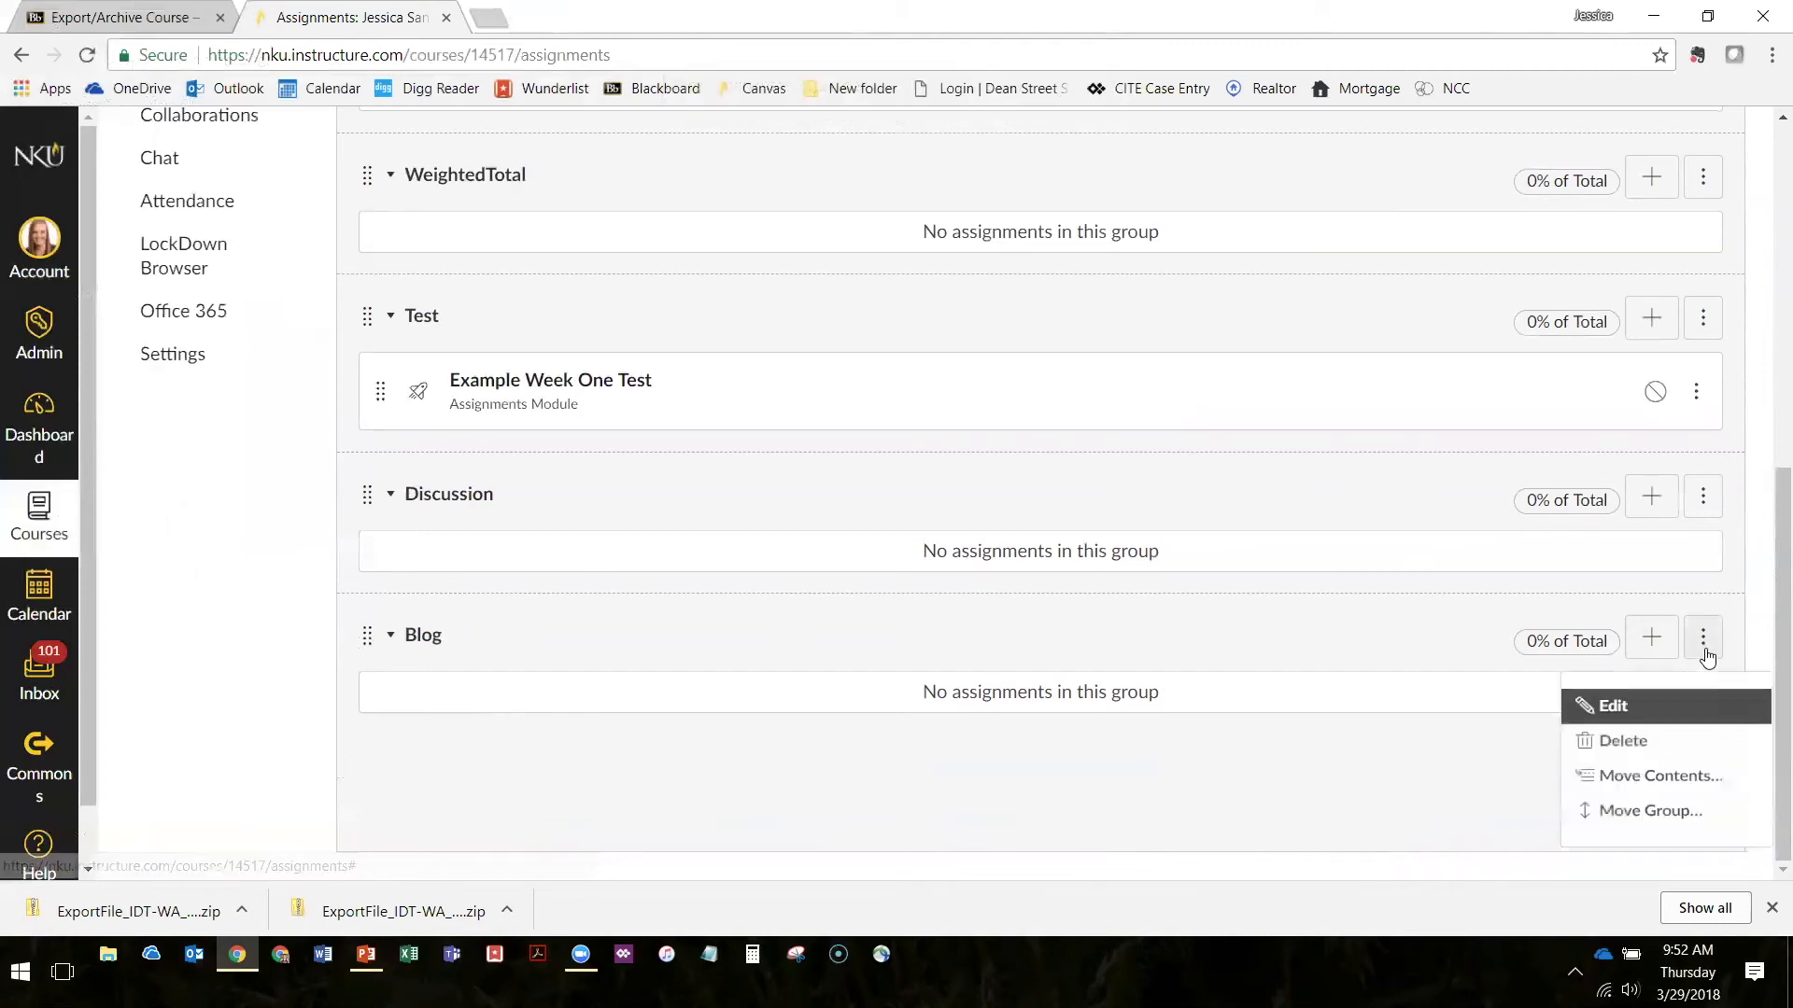
left_click(530, 821)
left_click_drag(920, 694, 989, 730)
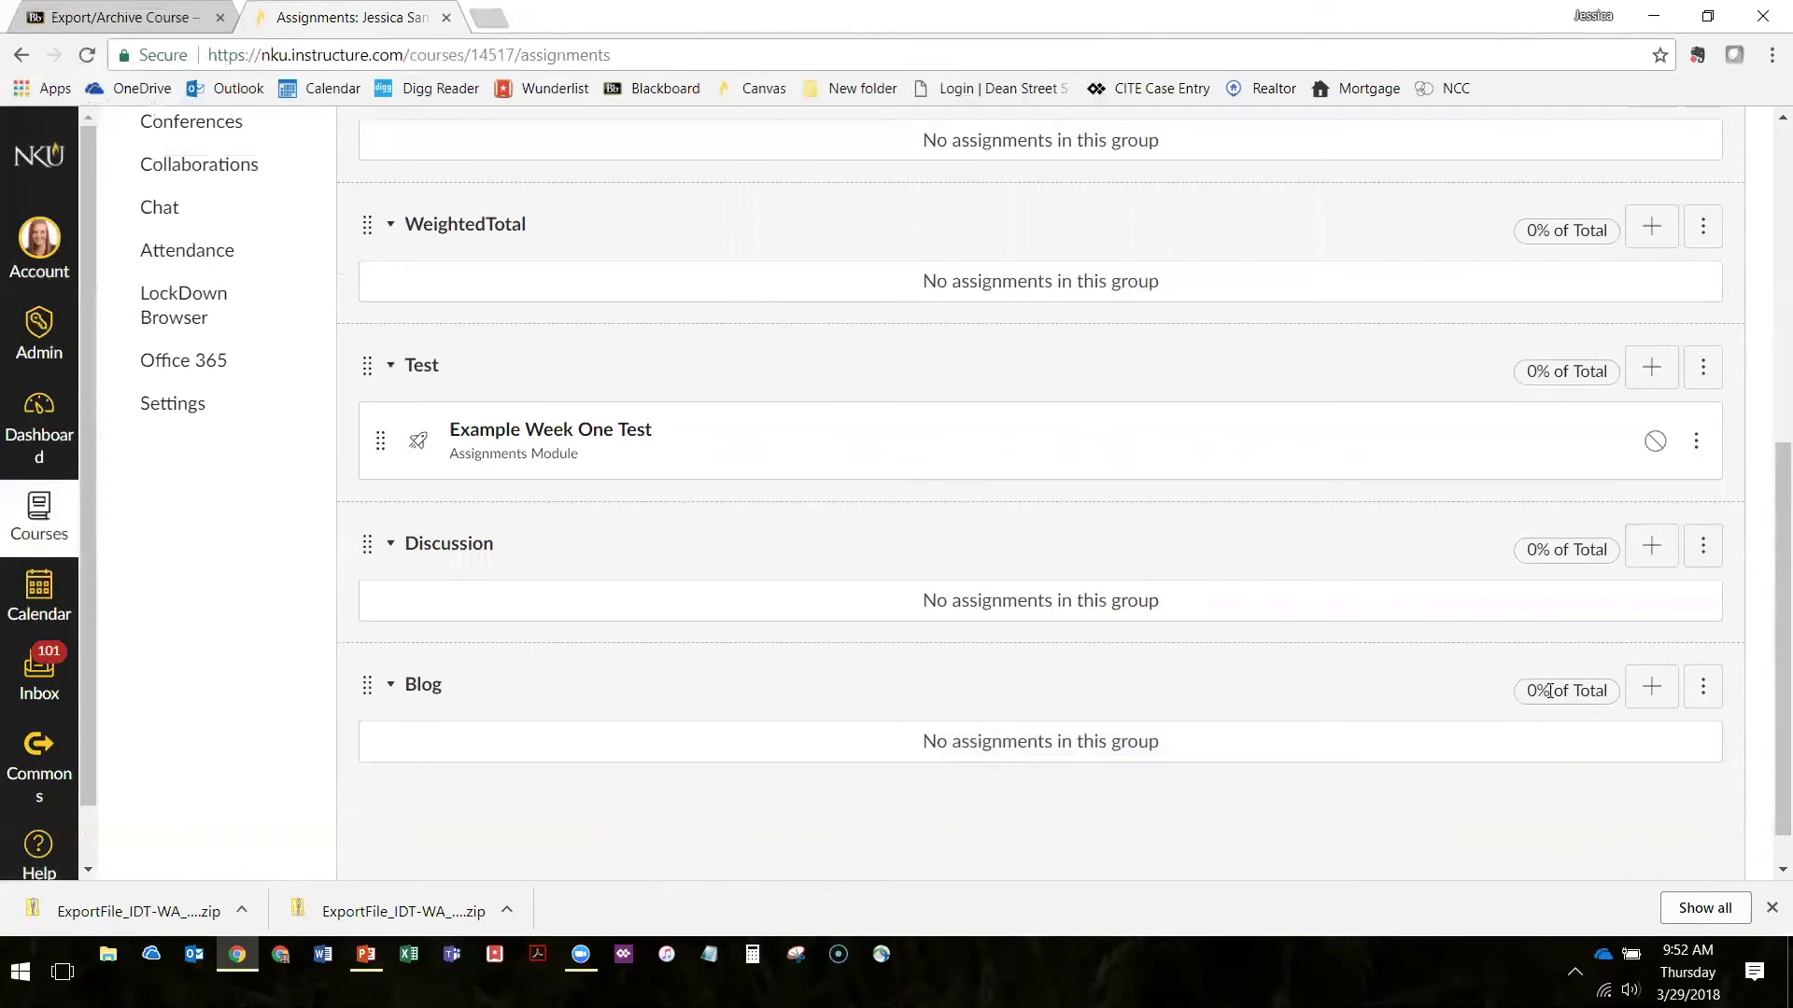
left_click(1703, 693)
left_click(1623, 783)
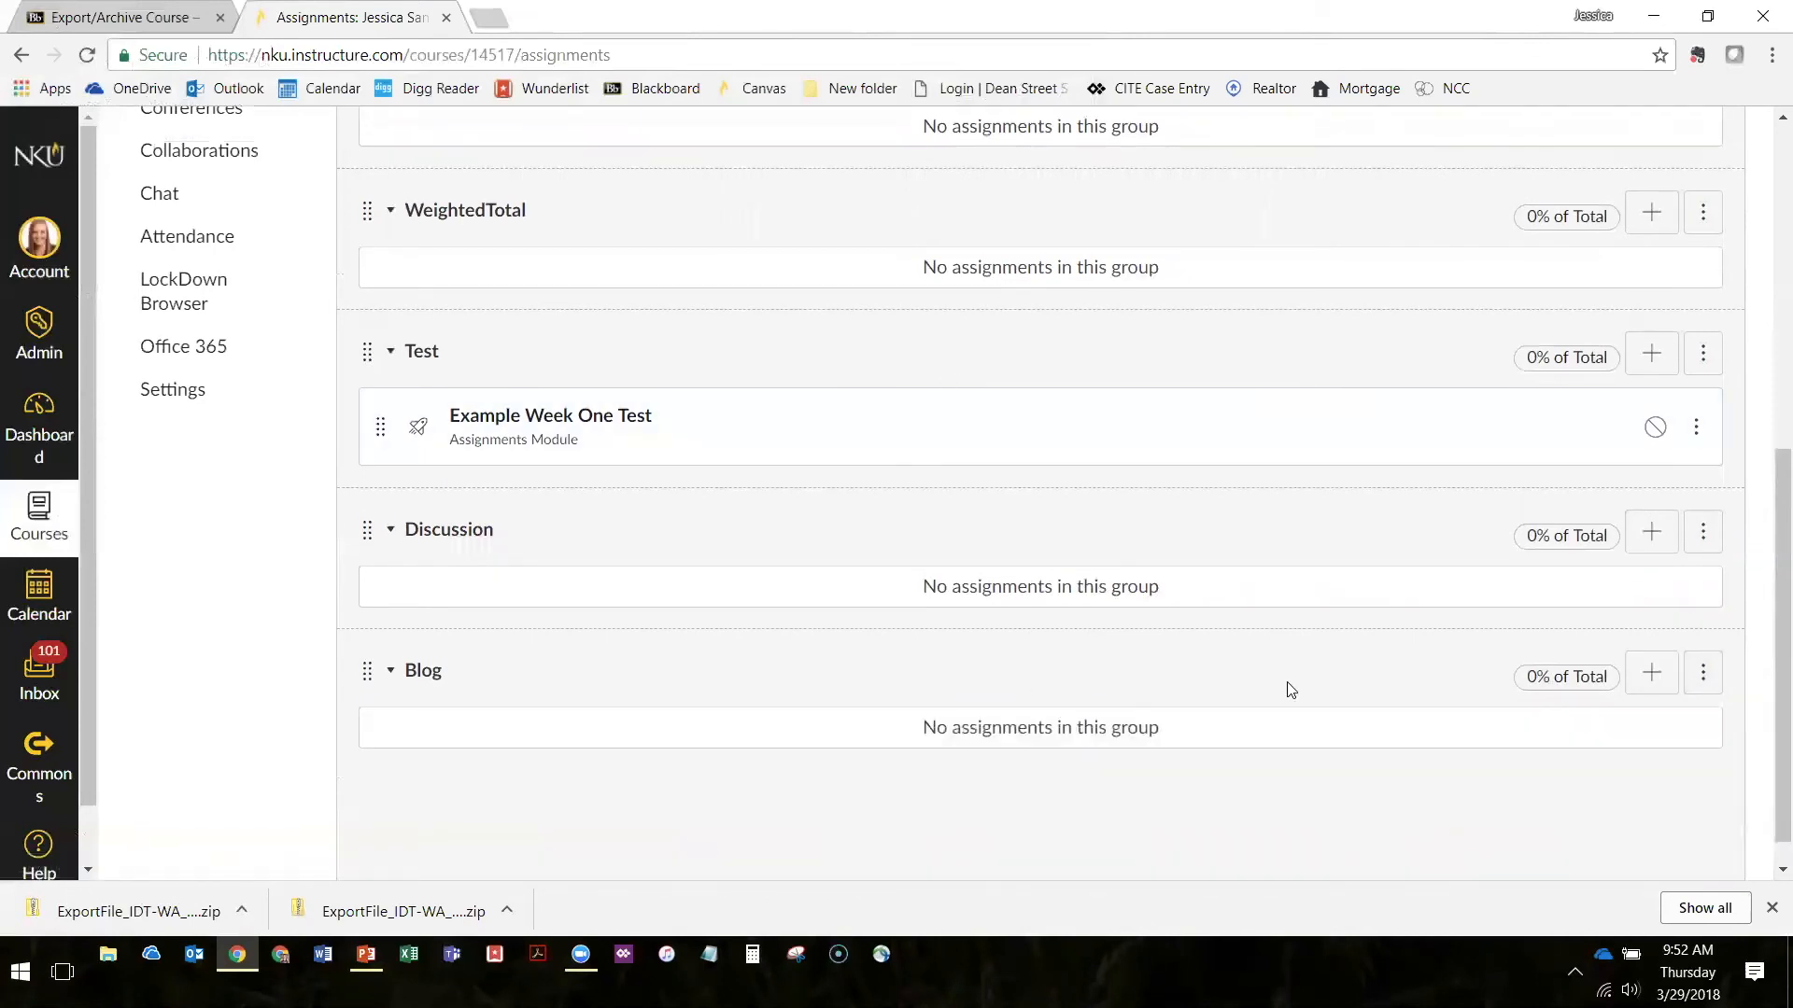
left_click(1703, 673)
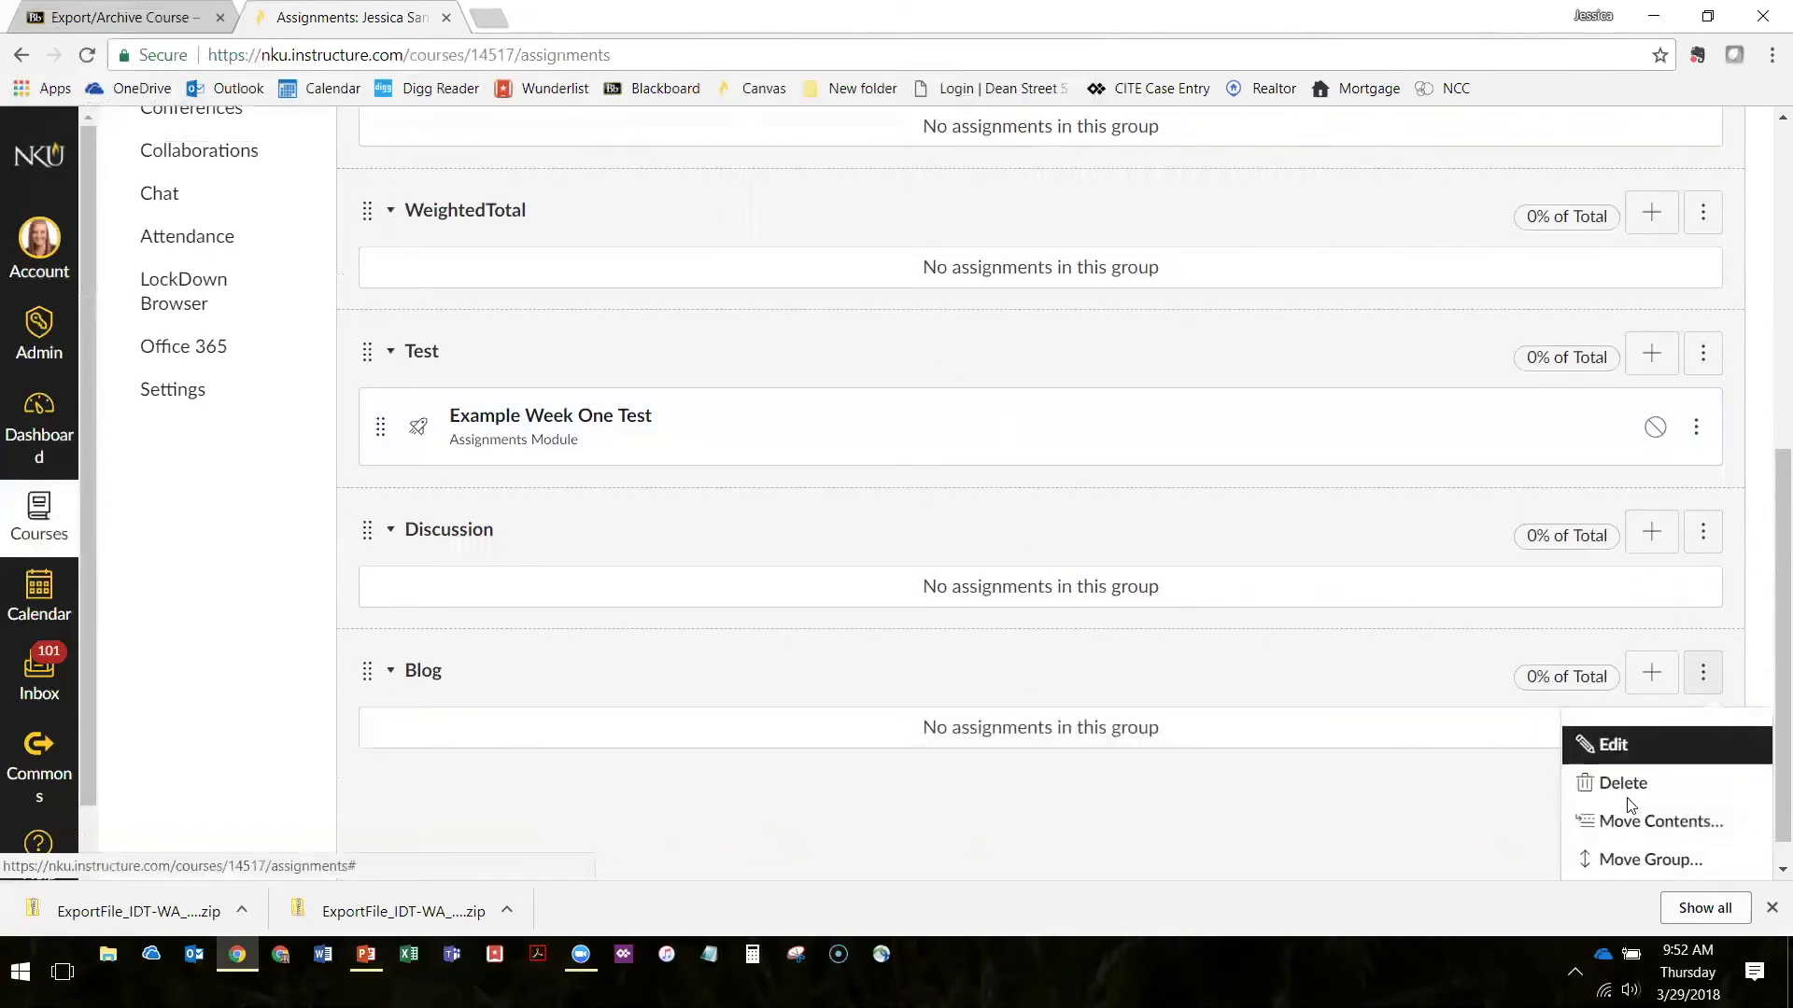
left_click(1625, 789)
left_click(970, 179)
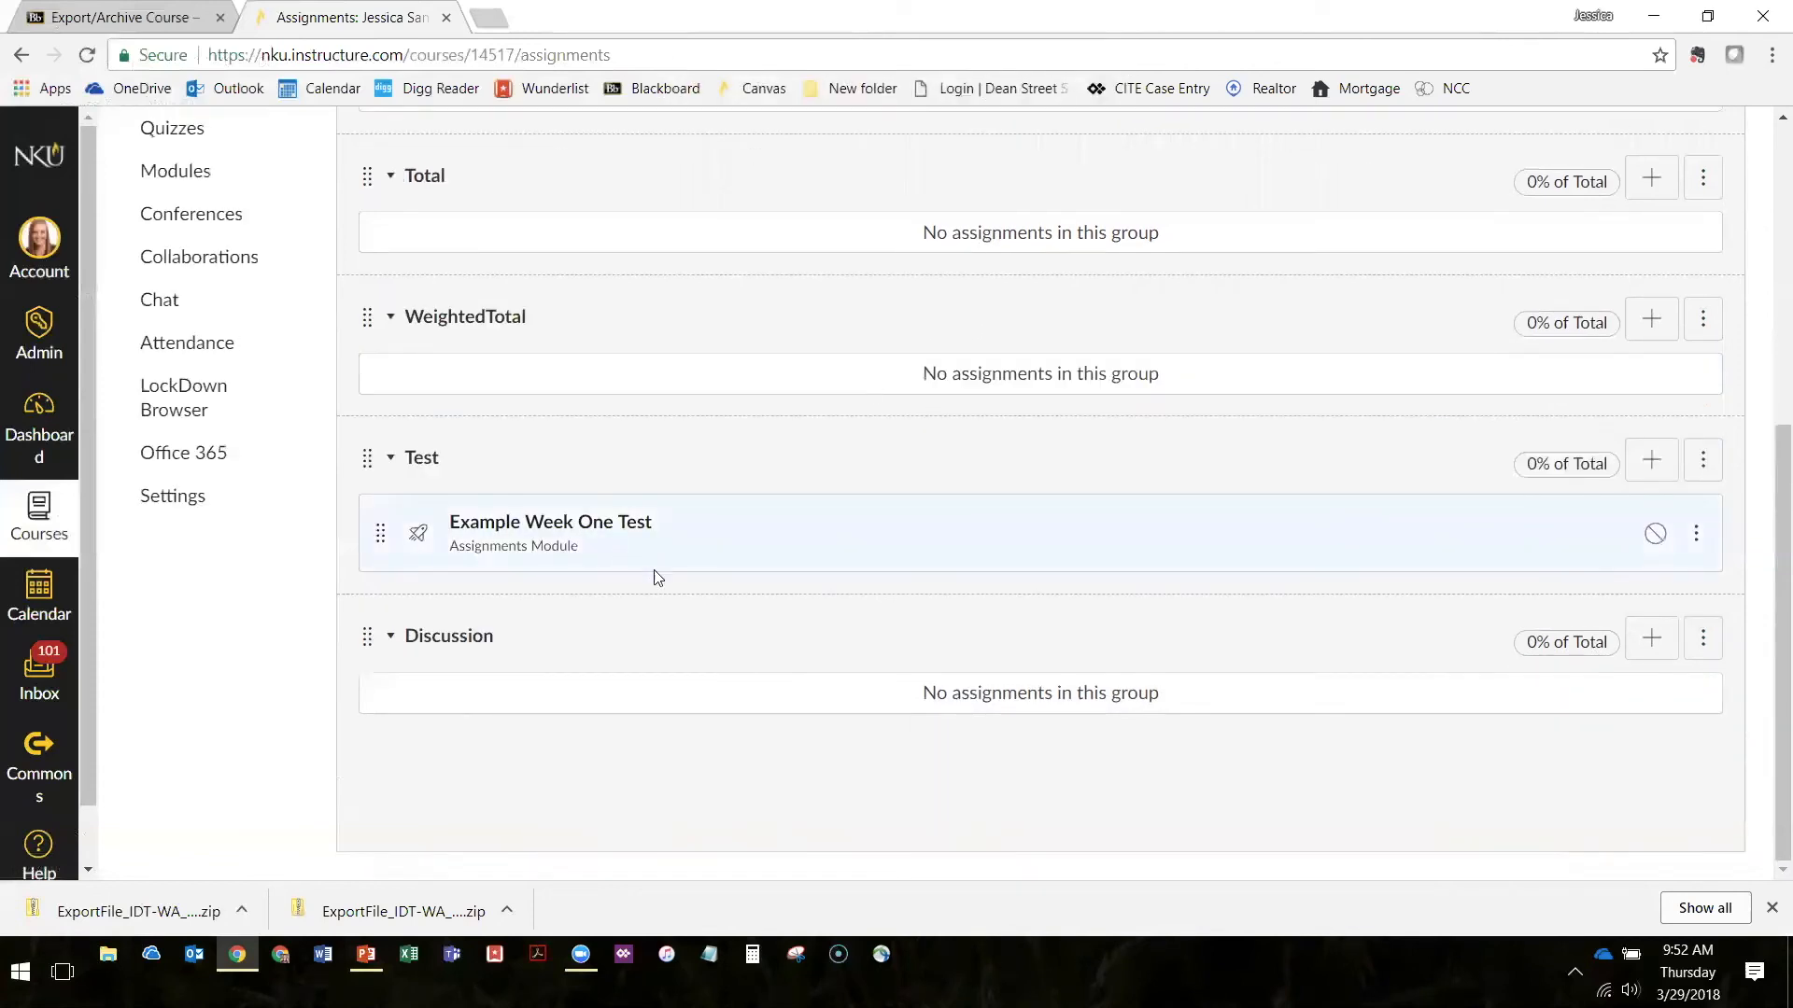
Delete the empty Discussion assignment group and confirm the deletion
left_click(1703, 638)
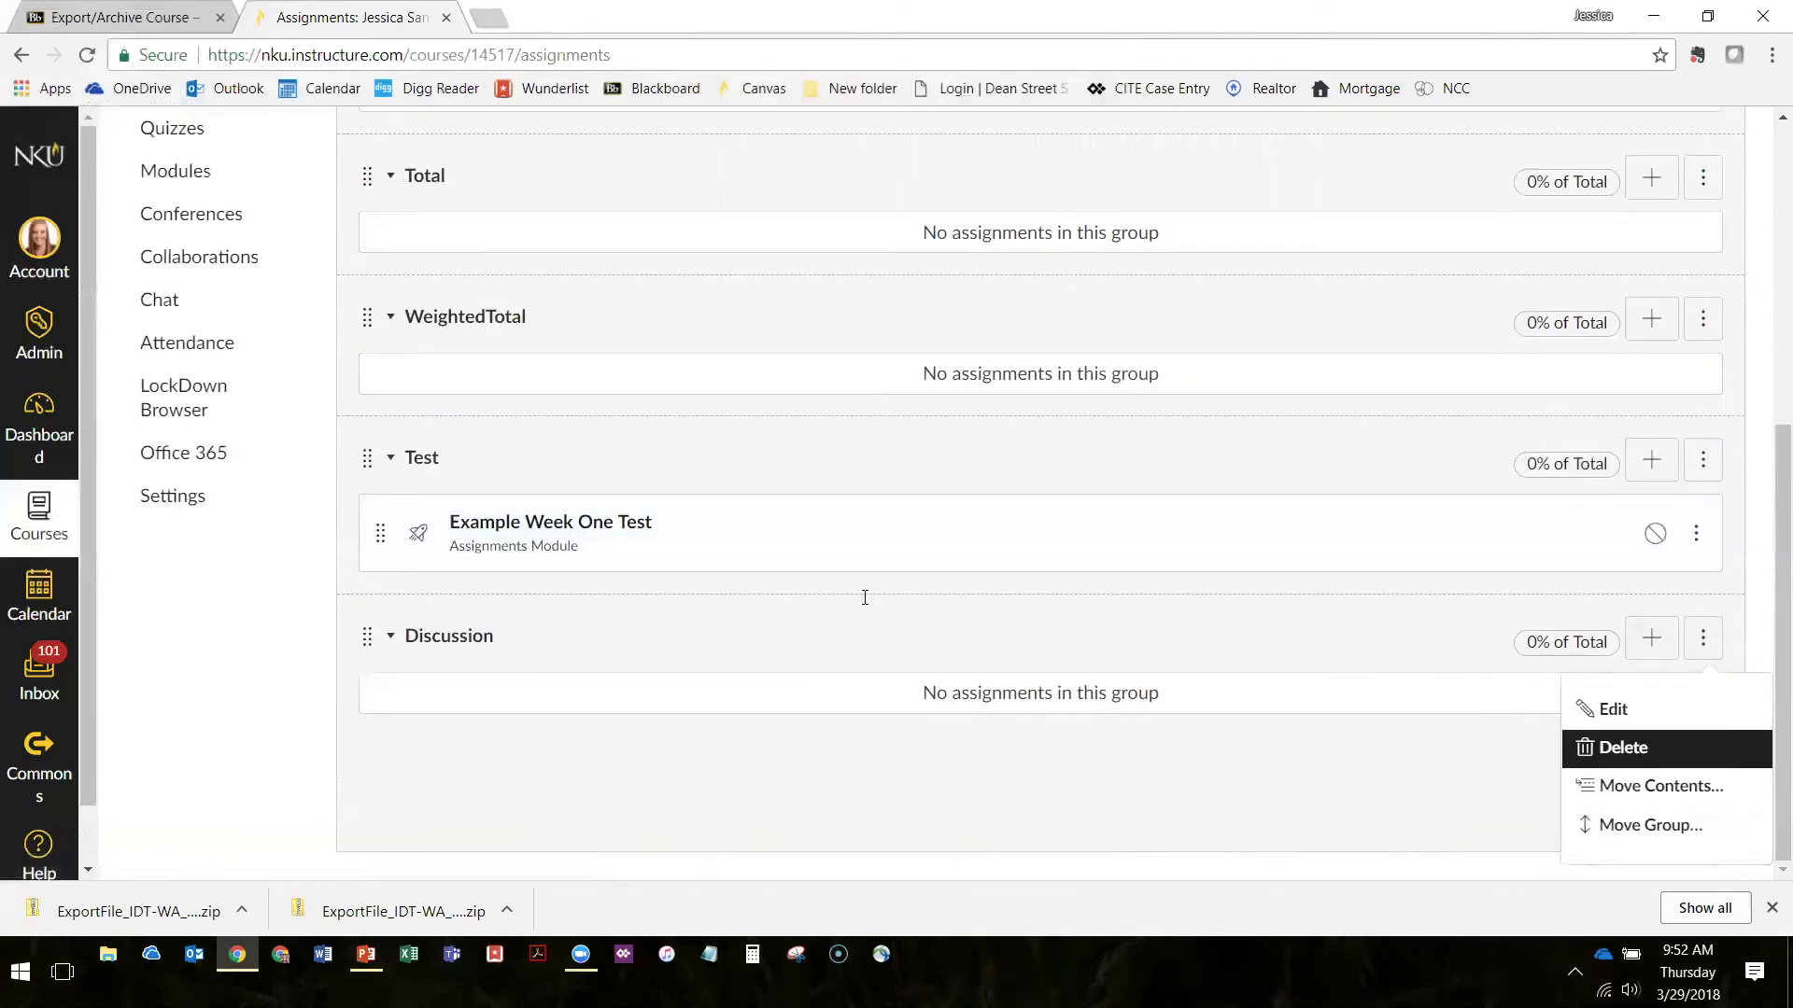
key("Return")
left_click(969, 180)
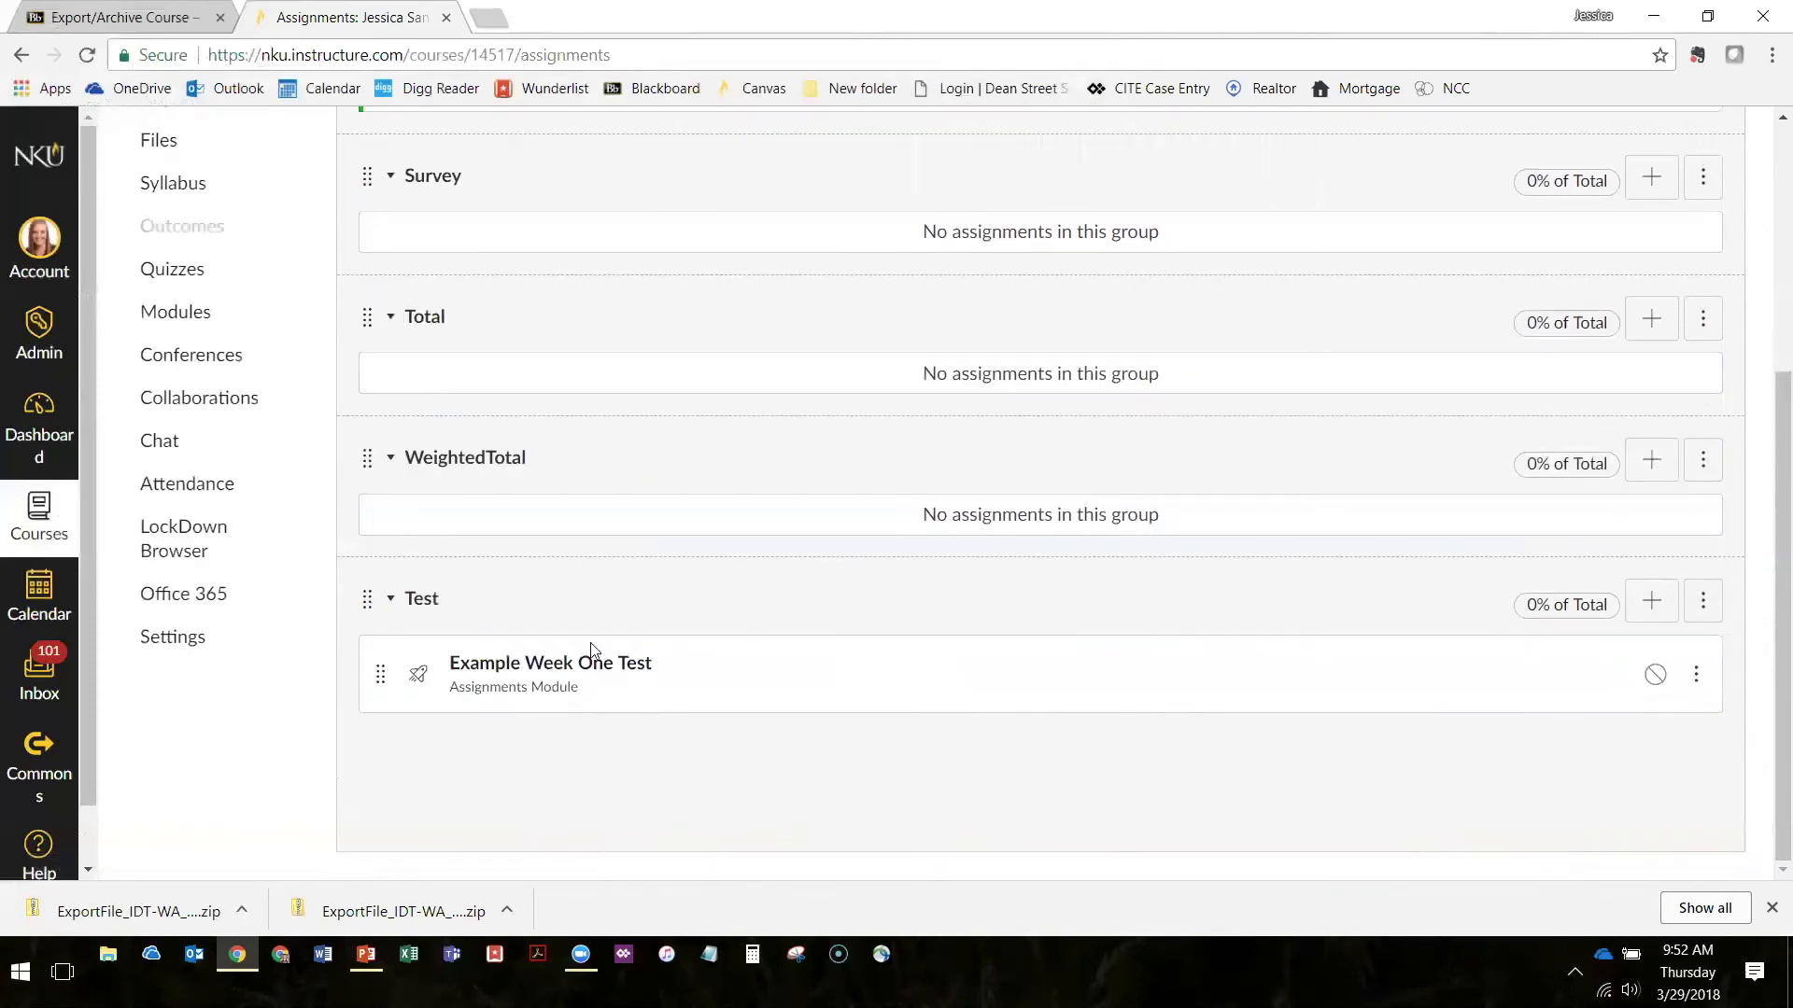
Delete the empty WeightedTotal assignment group and confirm the deletion
left_click(1699, 461)
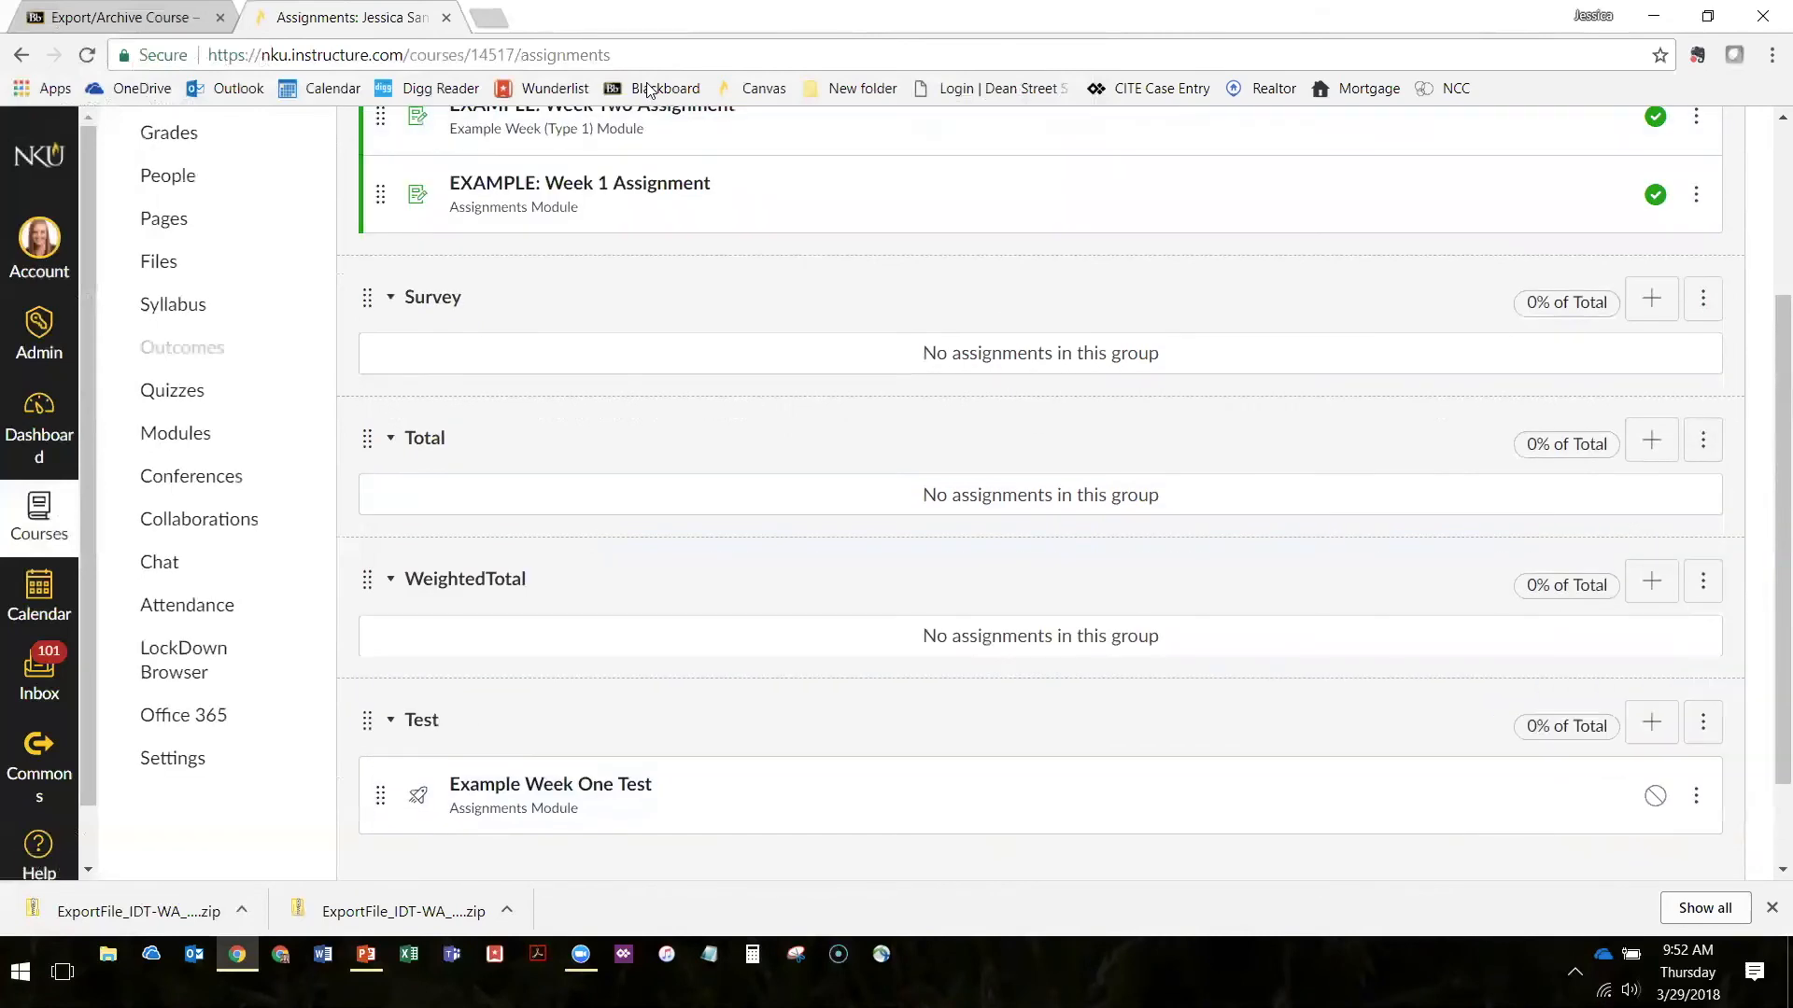
left_click(1703, 581)
left_click(1615, 688)
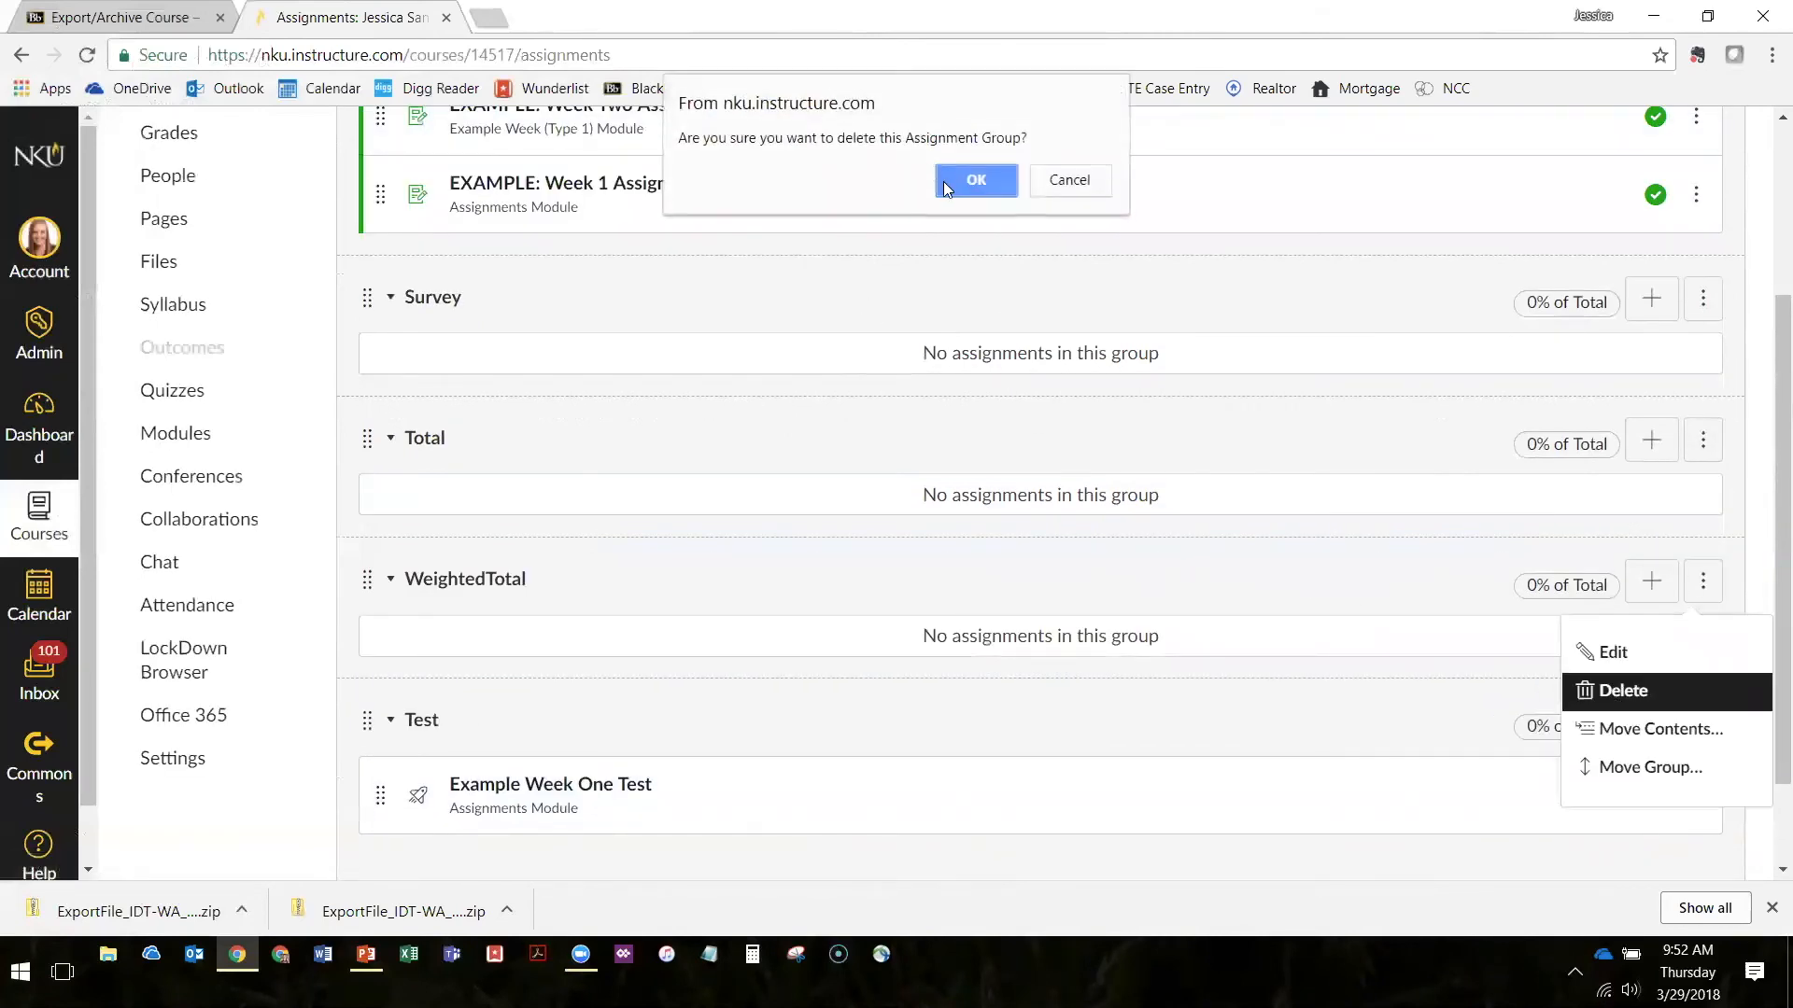
left_click(971, 178)
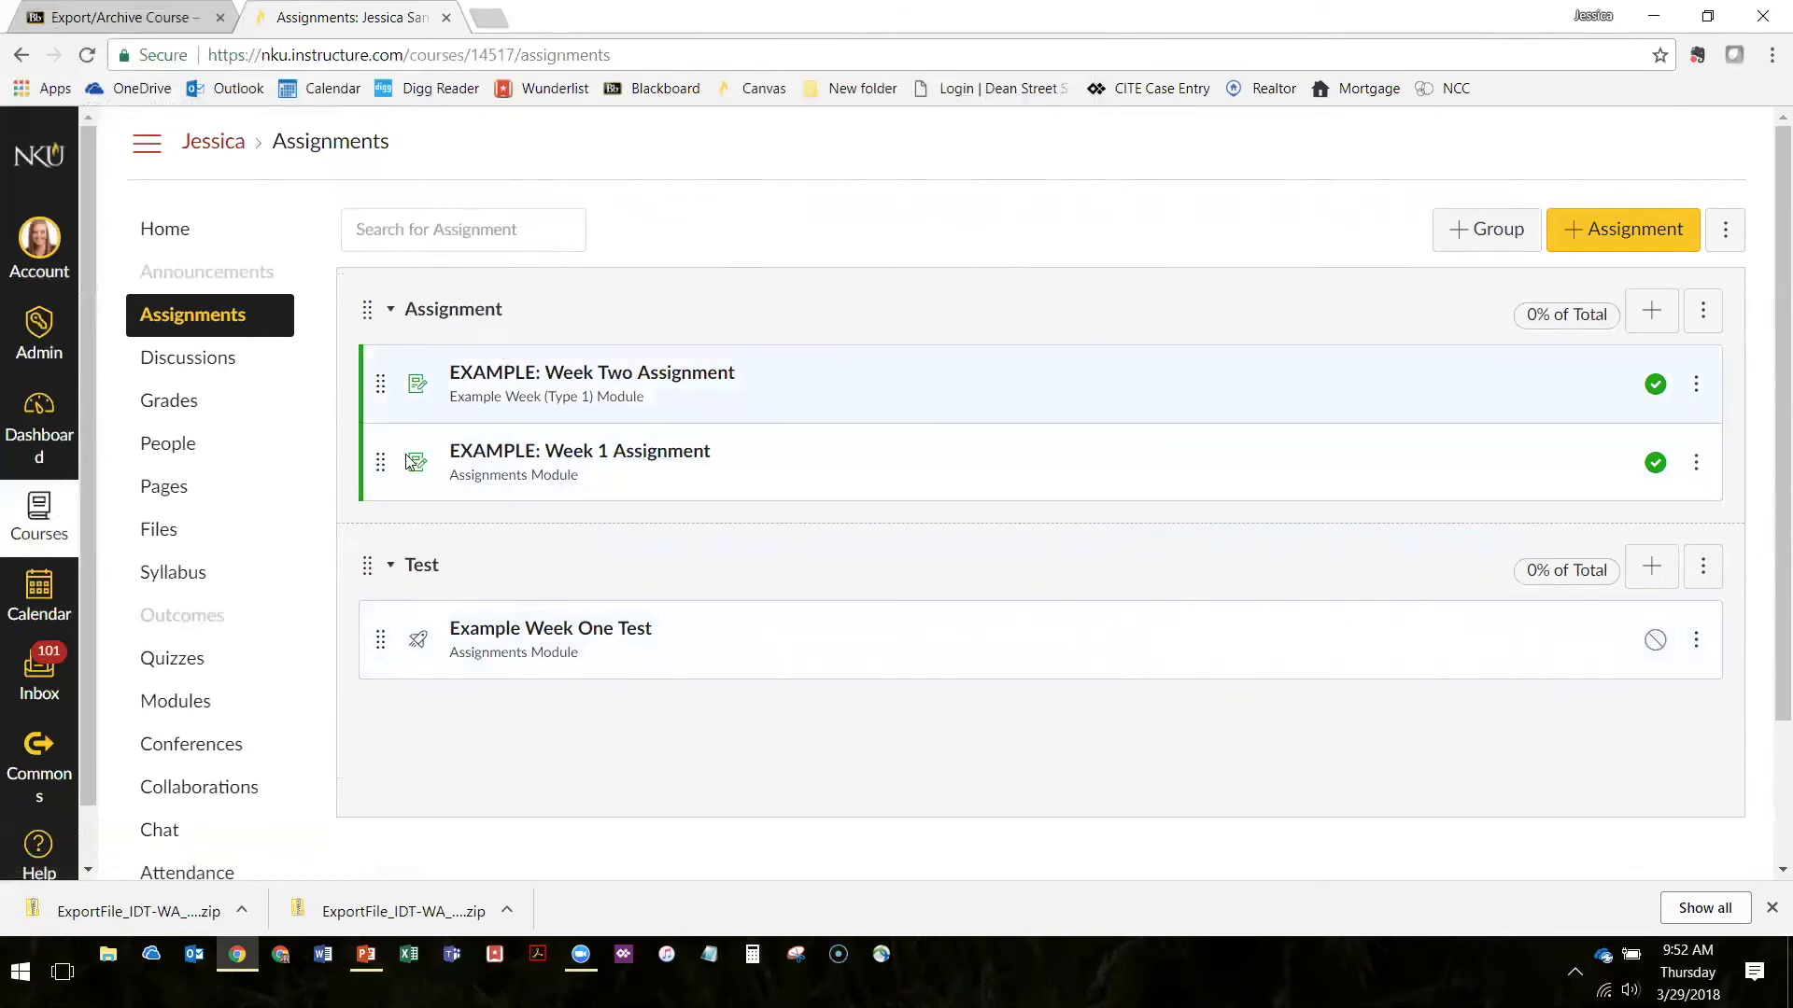
Move Example Week One Test into the Assignment group and back into the Test group
left_click_drag(386, 651, 378, 537)
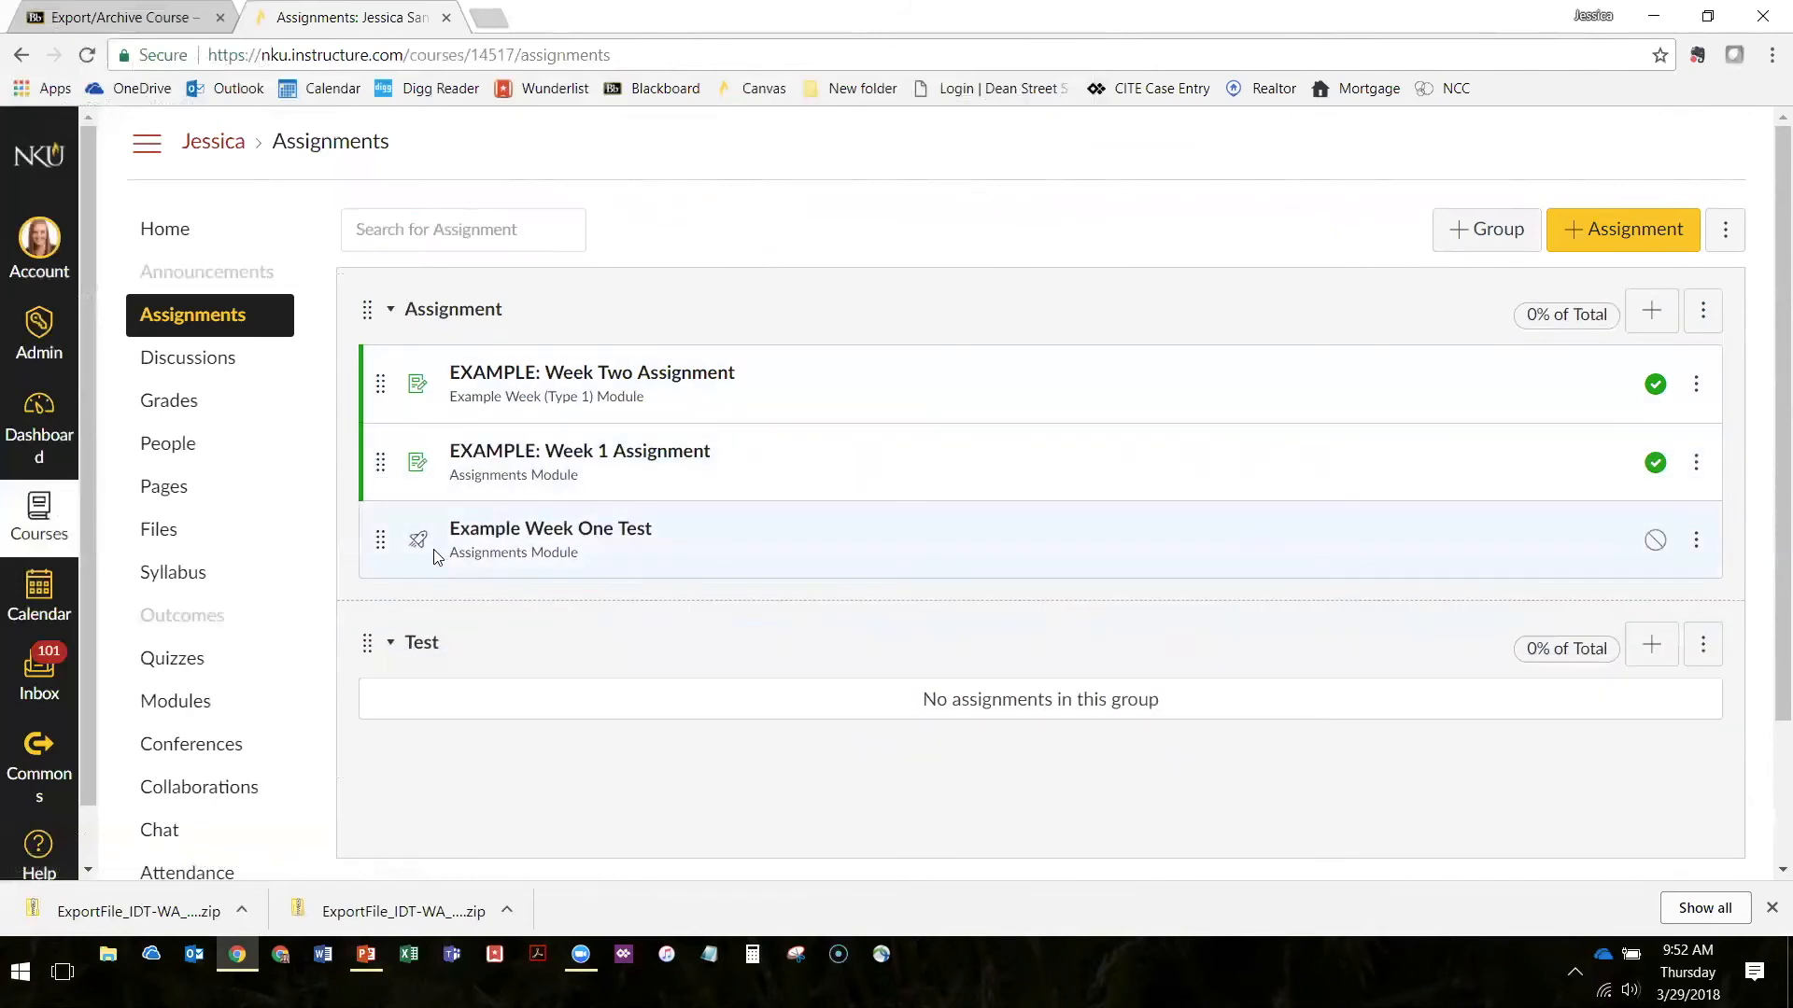
left_click_drag(383, 544, 415, 644)
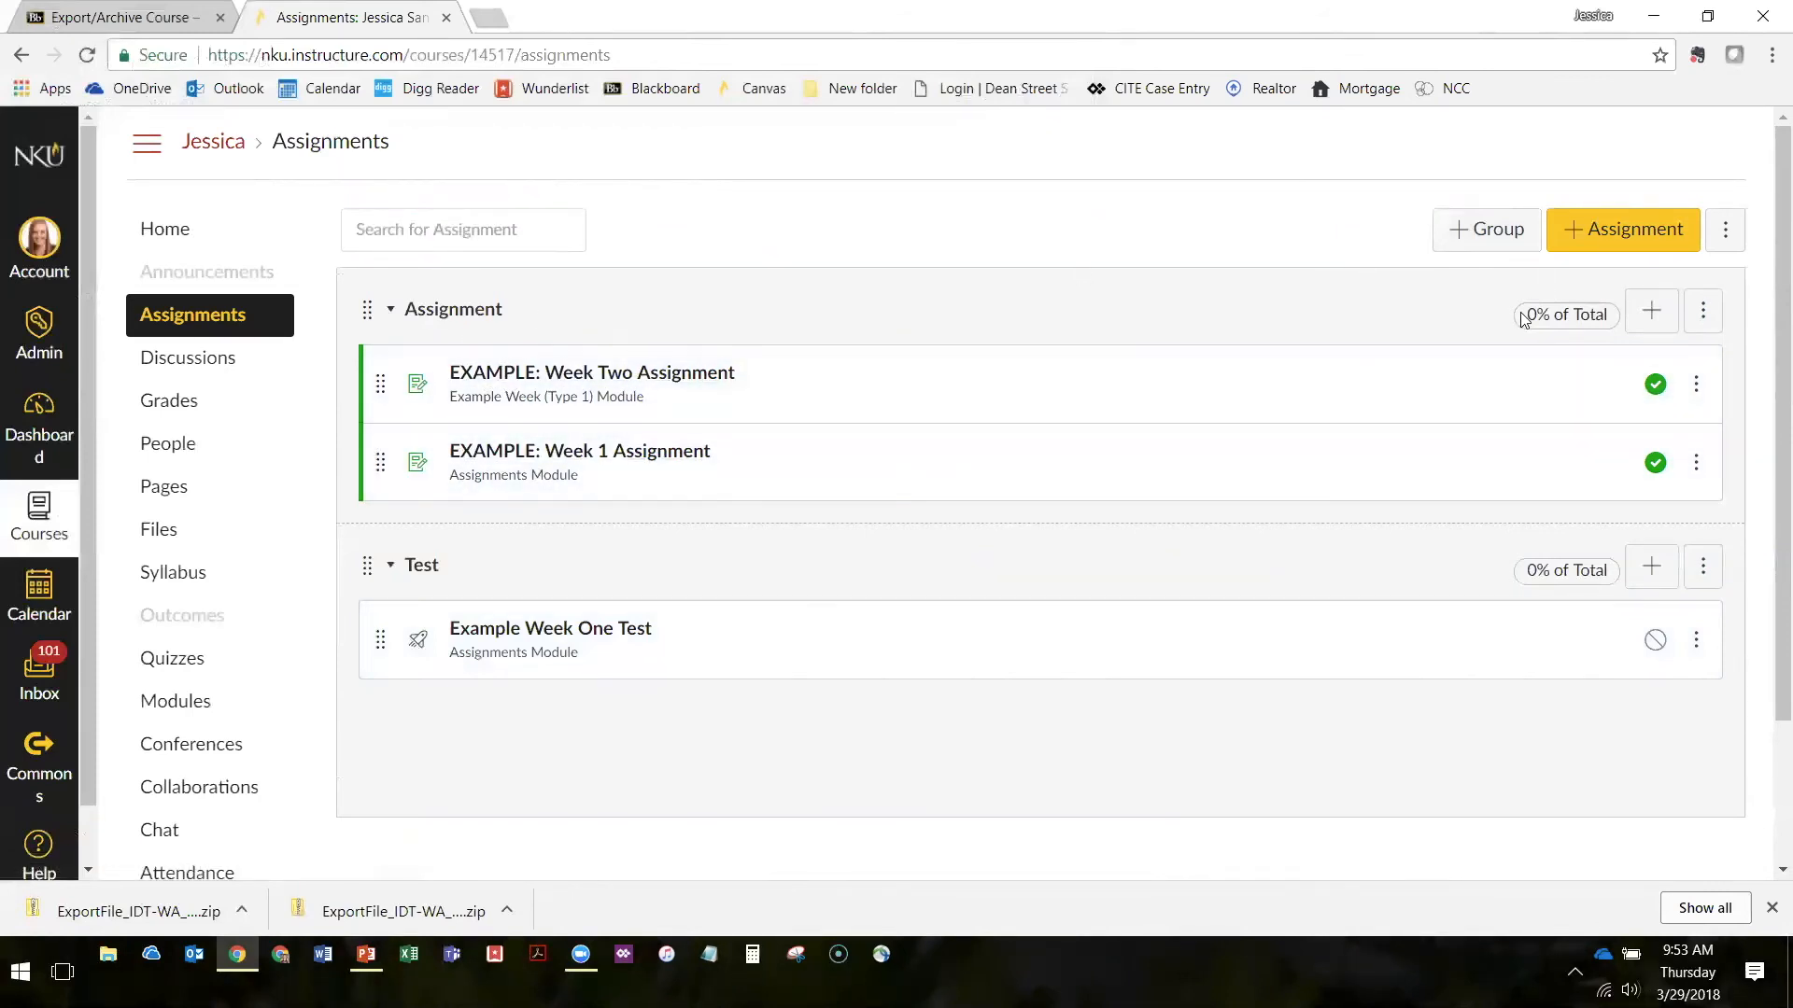
Set the Assignment group's weight to 50% of the total grade and save it
left_click(1703, 310)
left_click(1621, 383)
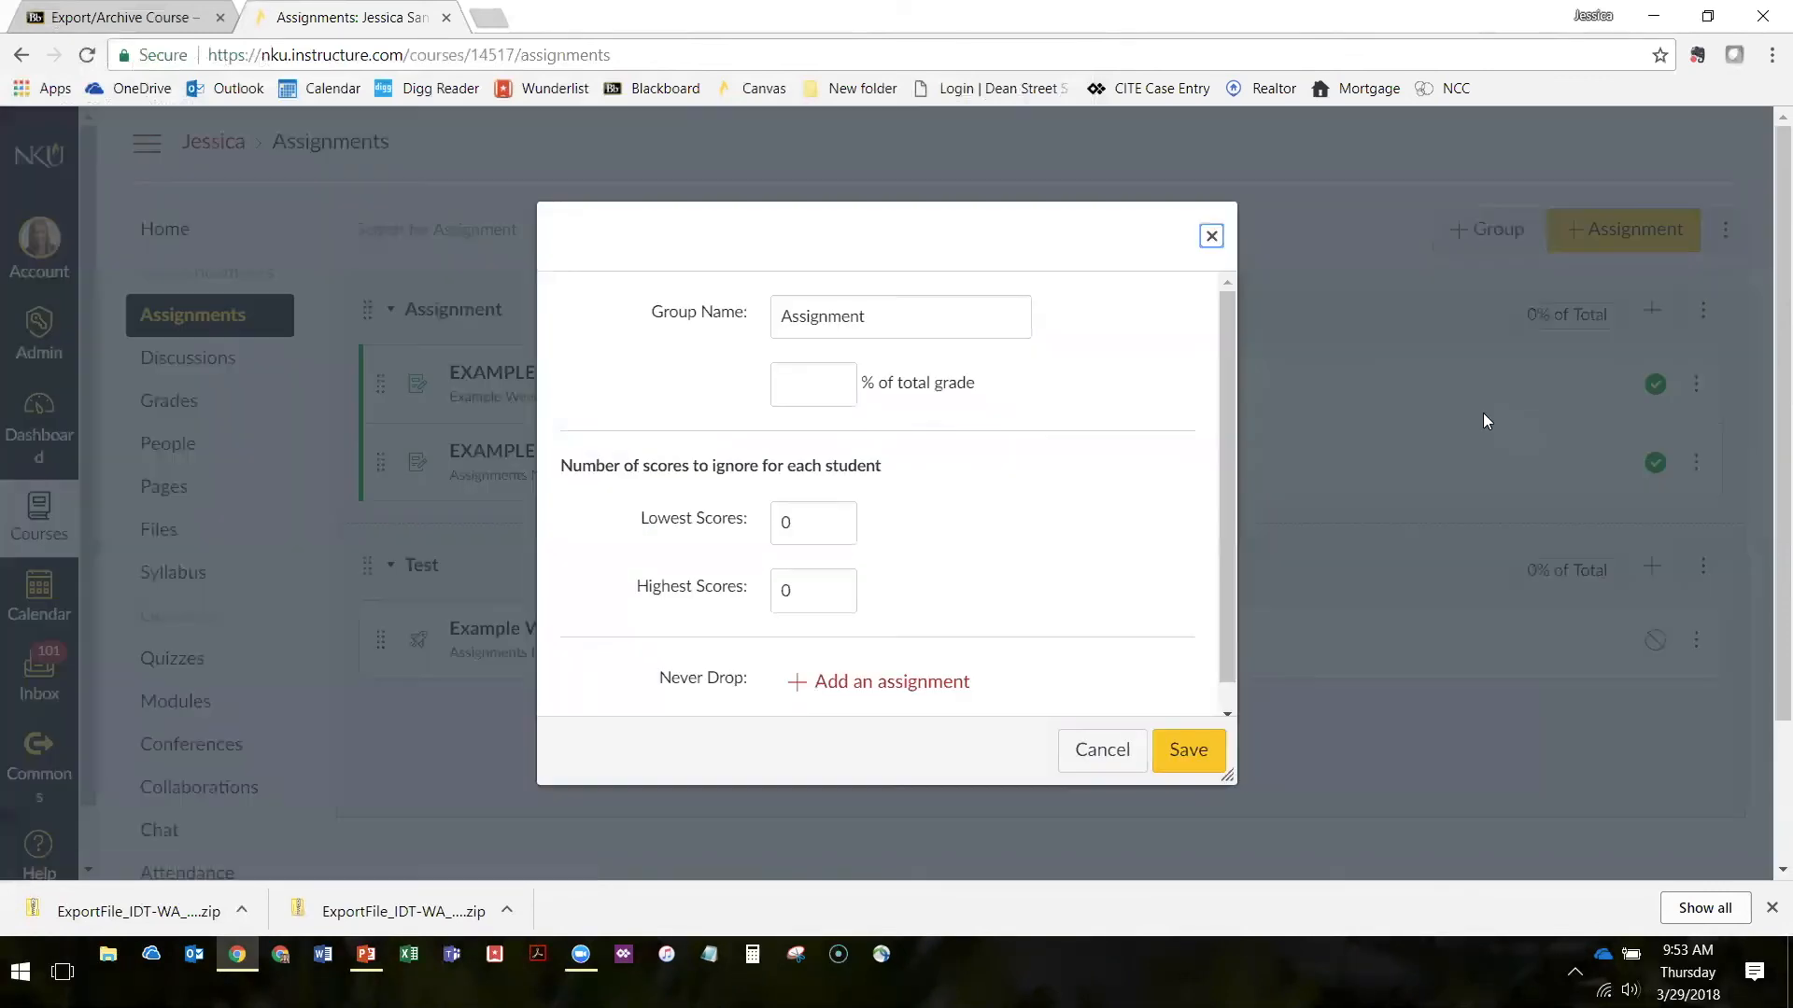
left_click(822, 388)
left_click(1188, 750)
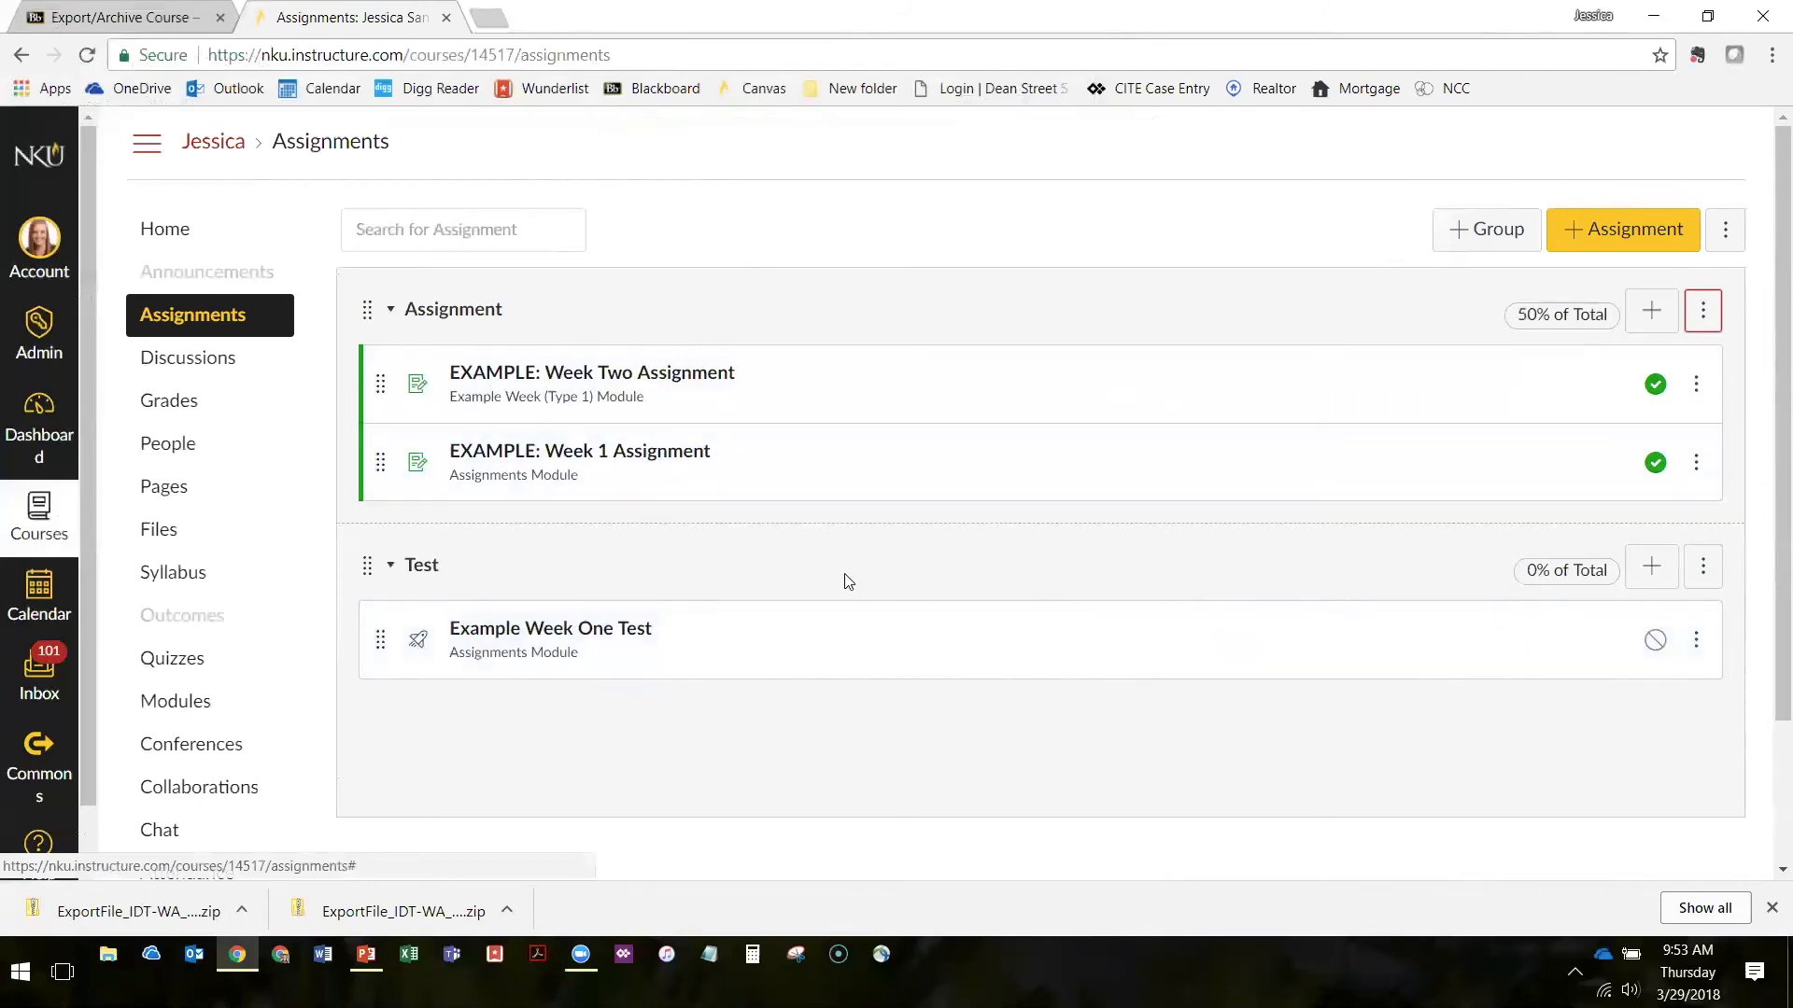
Set the Test group's weight to 50% of the total grade and save it
left_click(1704, 566)
left_click(1662, 633)
key("Tab")
type("50")
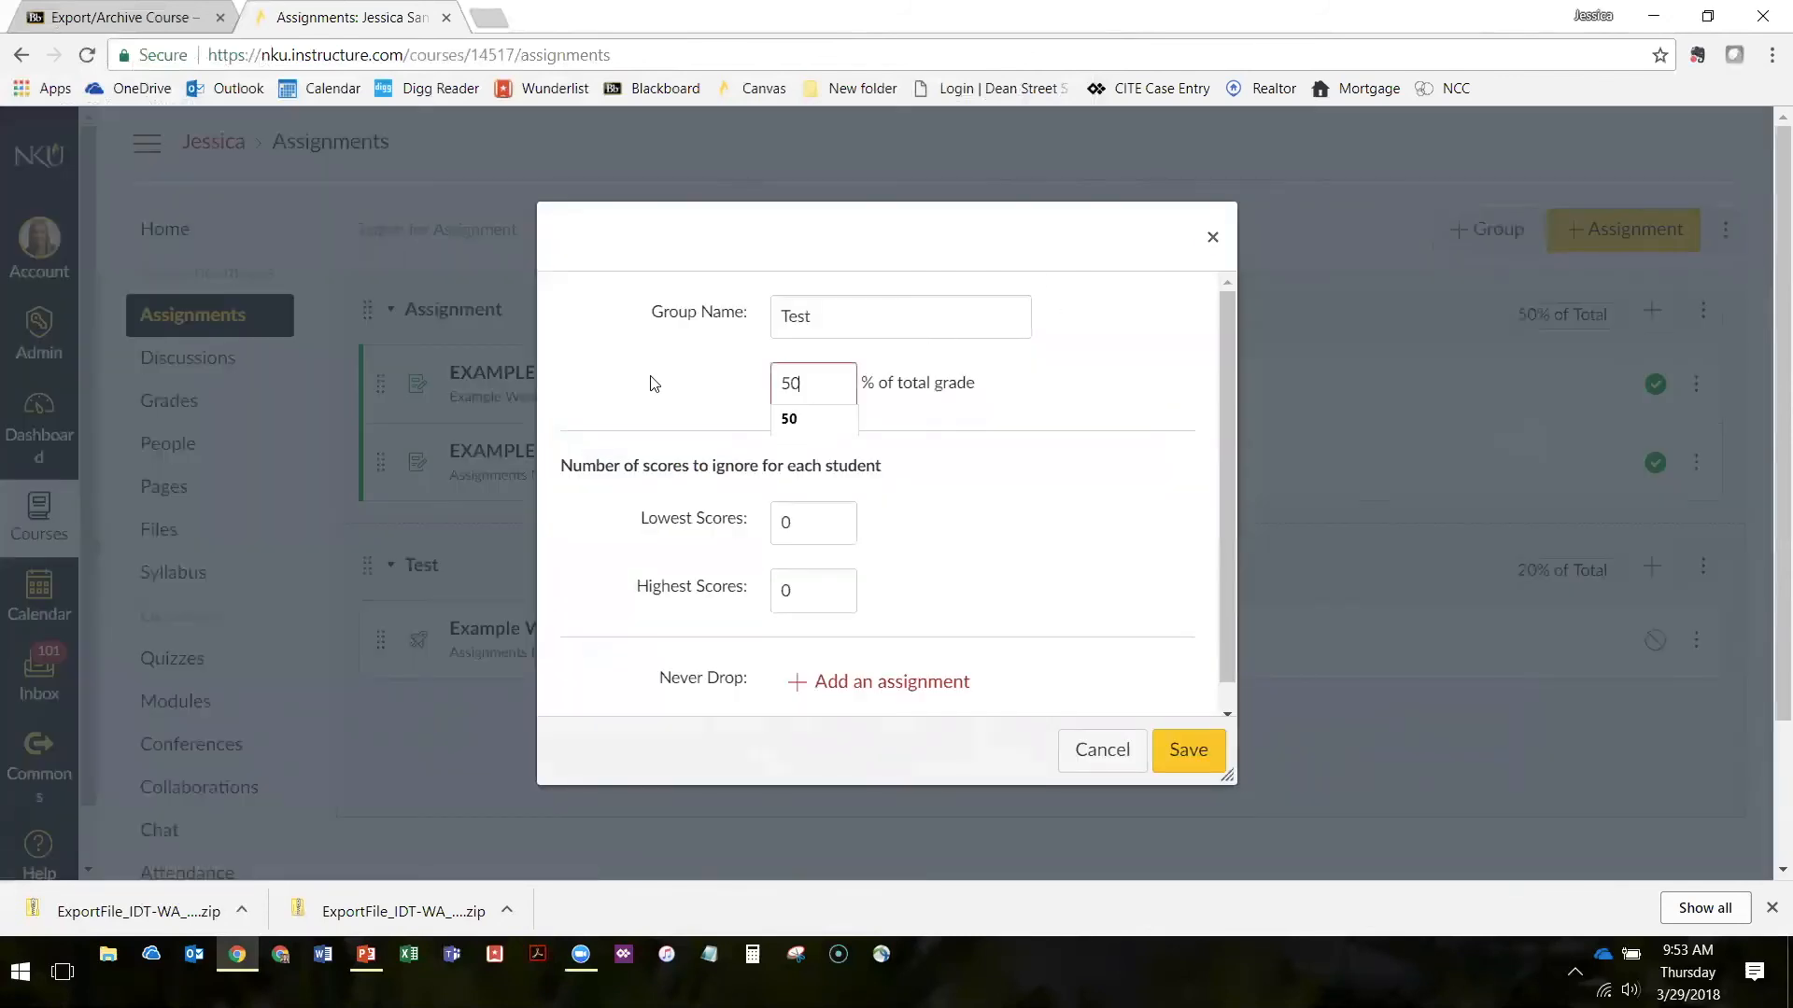
left_click(1189, 764)
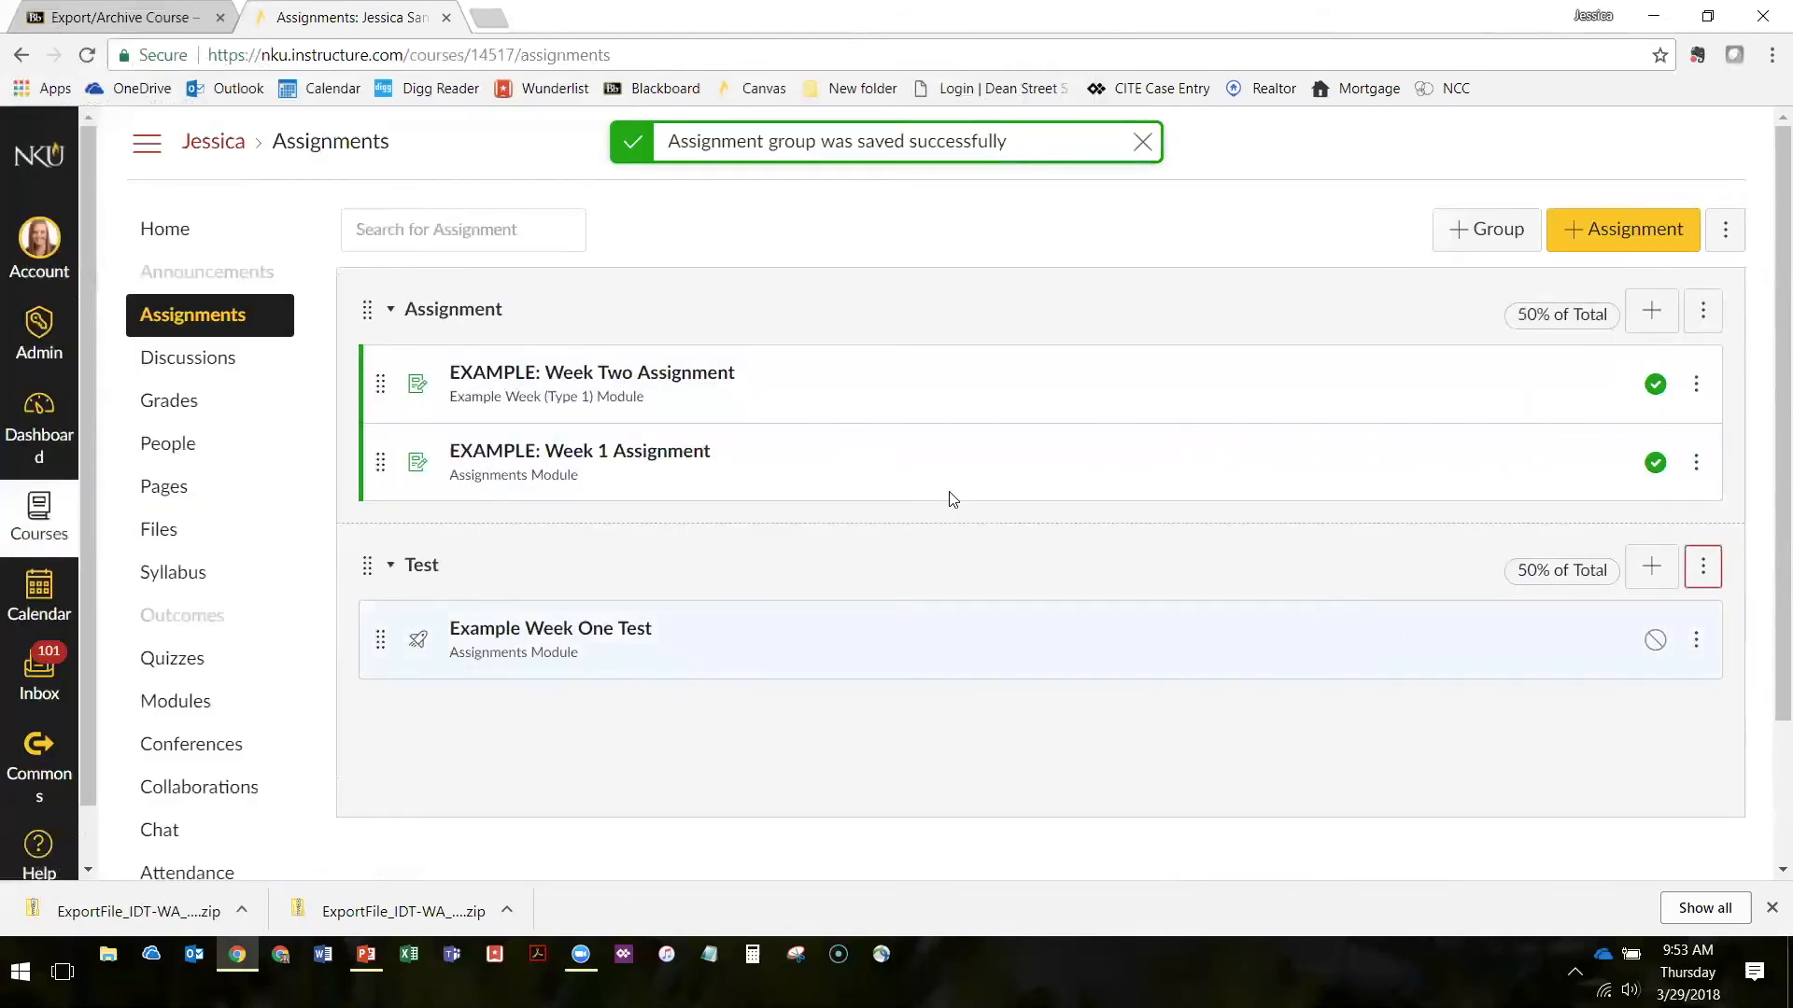
Open the gradebook, examine the weighted group columns and the Total column's notice, and return to Assignments
left_click(194, 404)
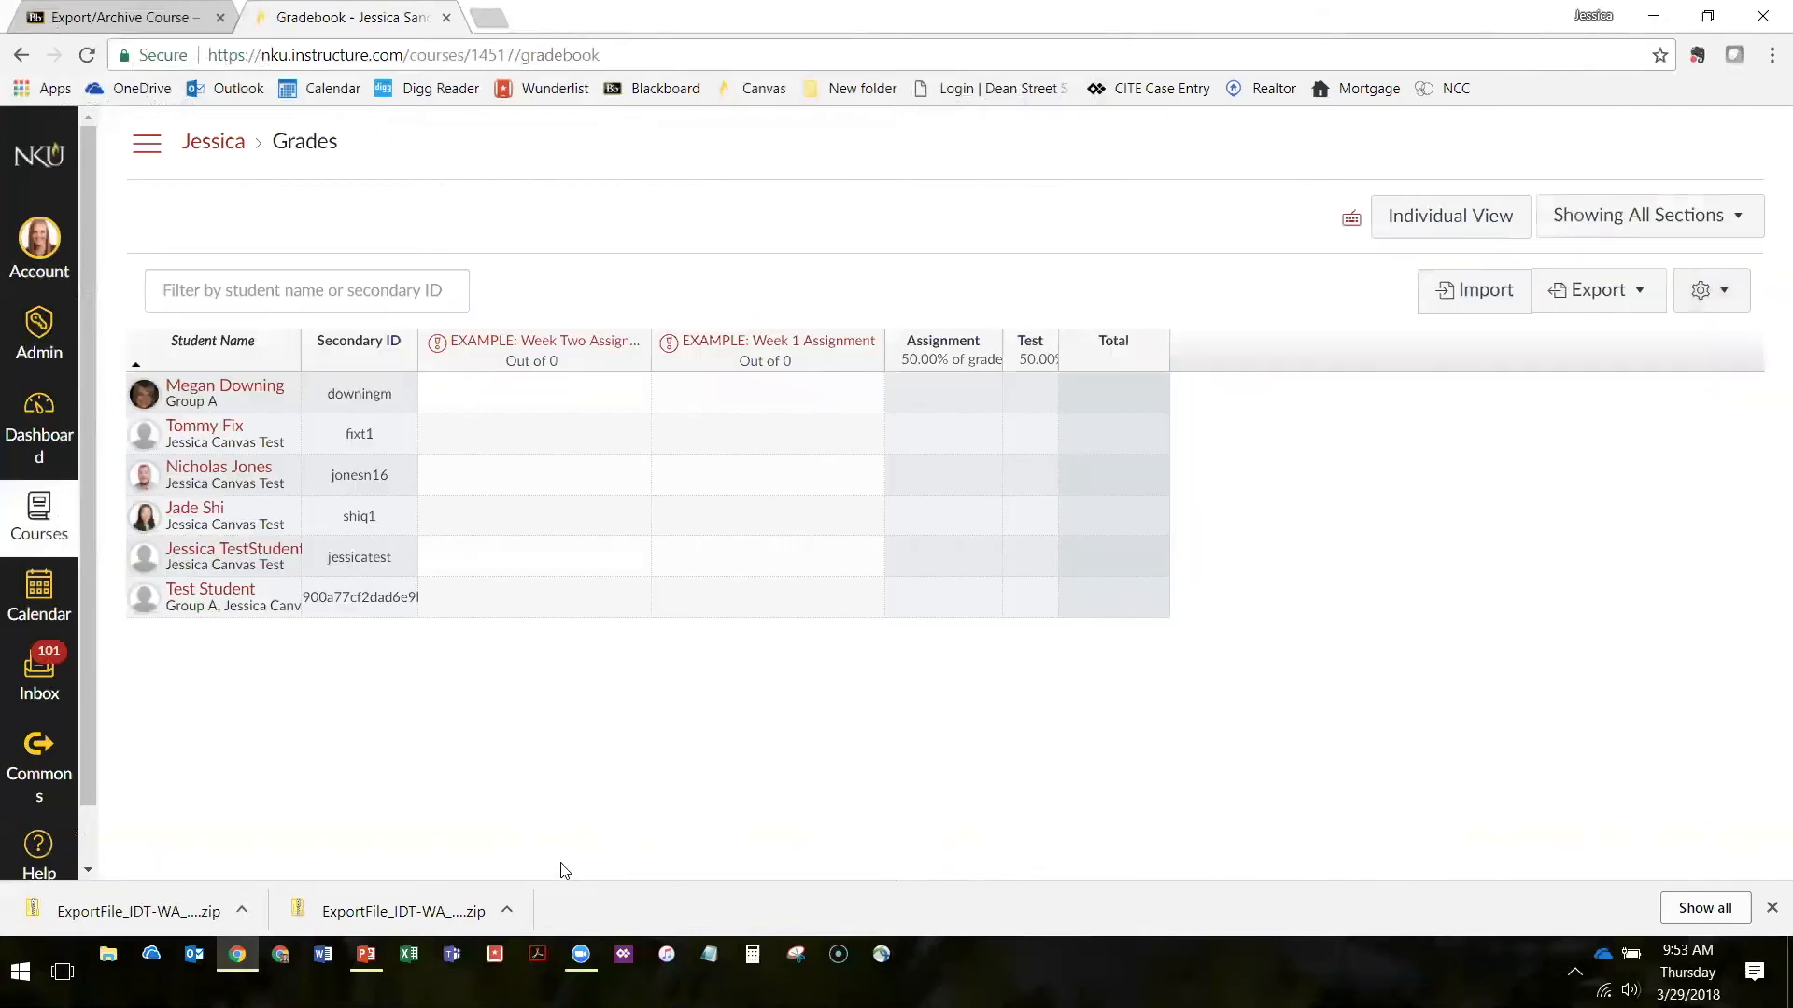
mouse_move(1101, 607)
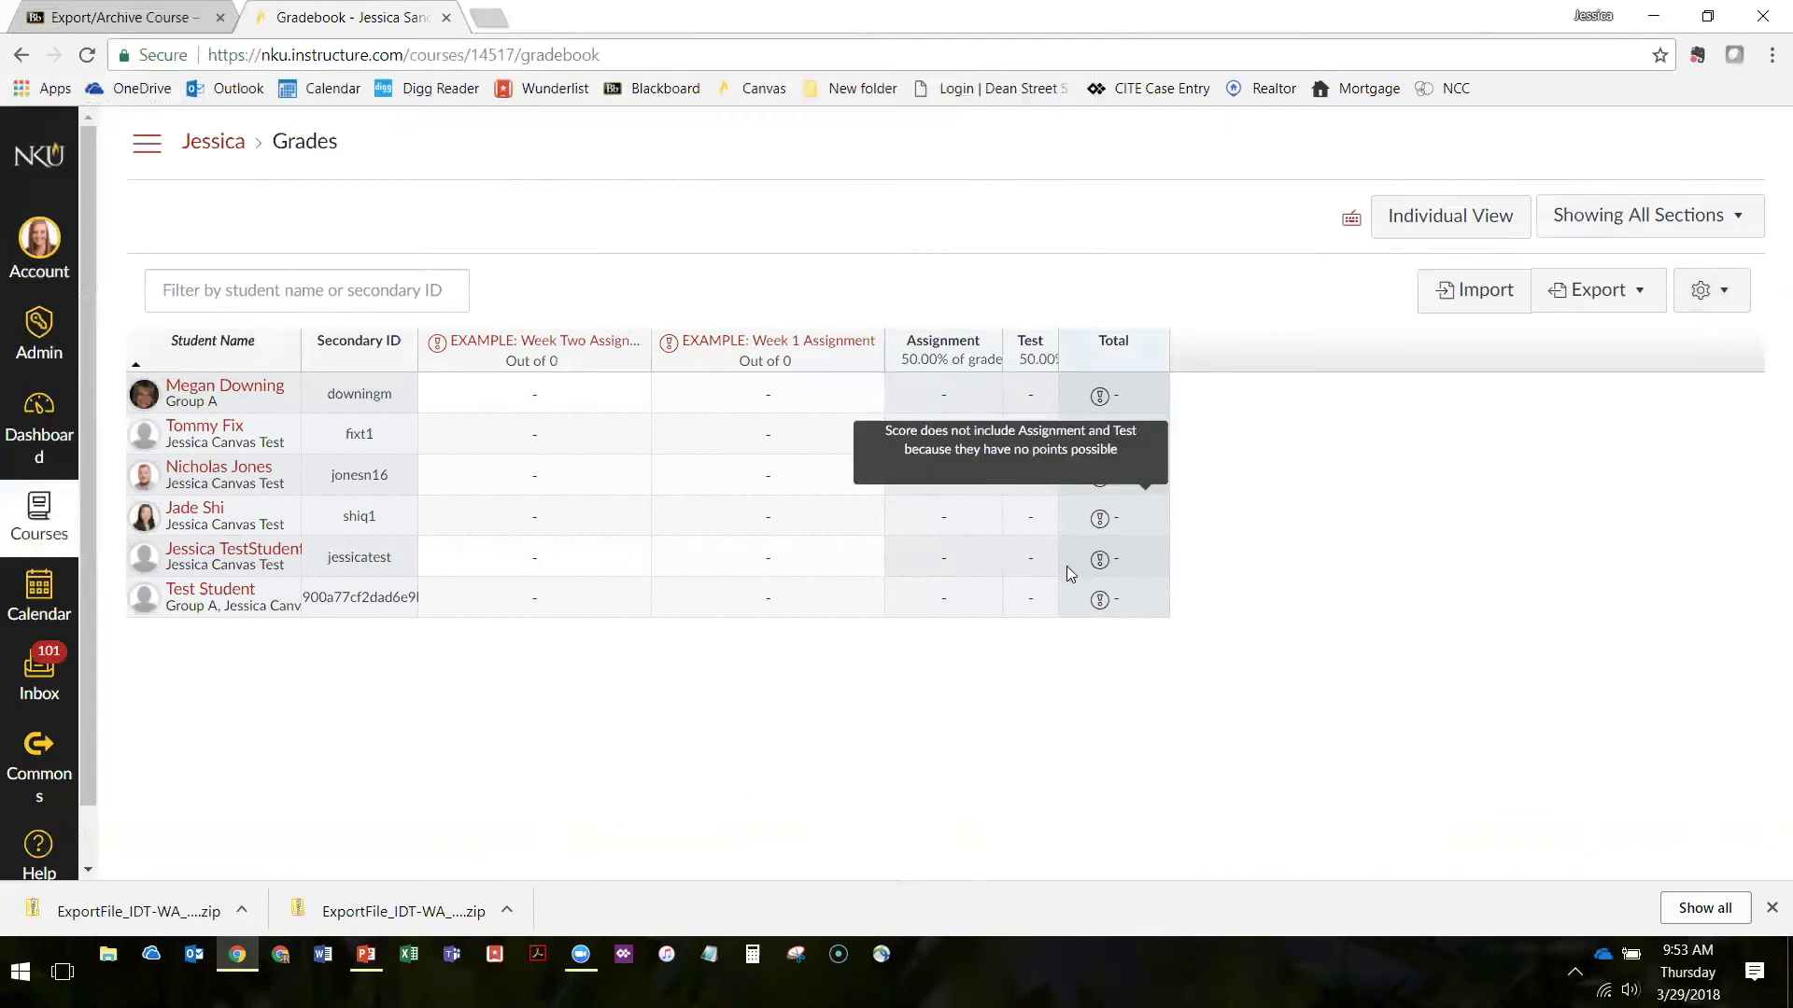
left_click(150, 142)
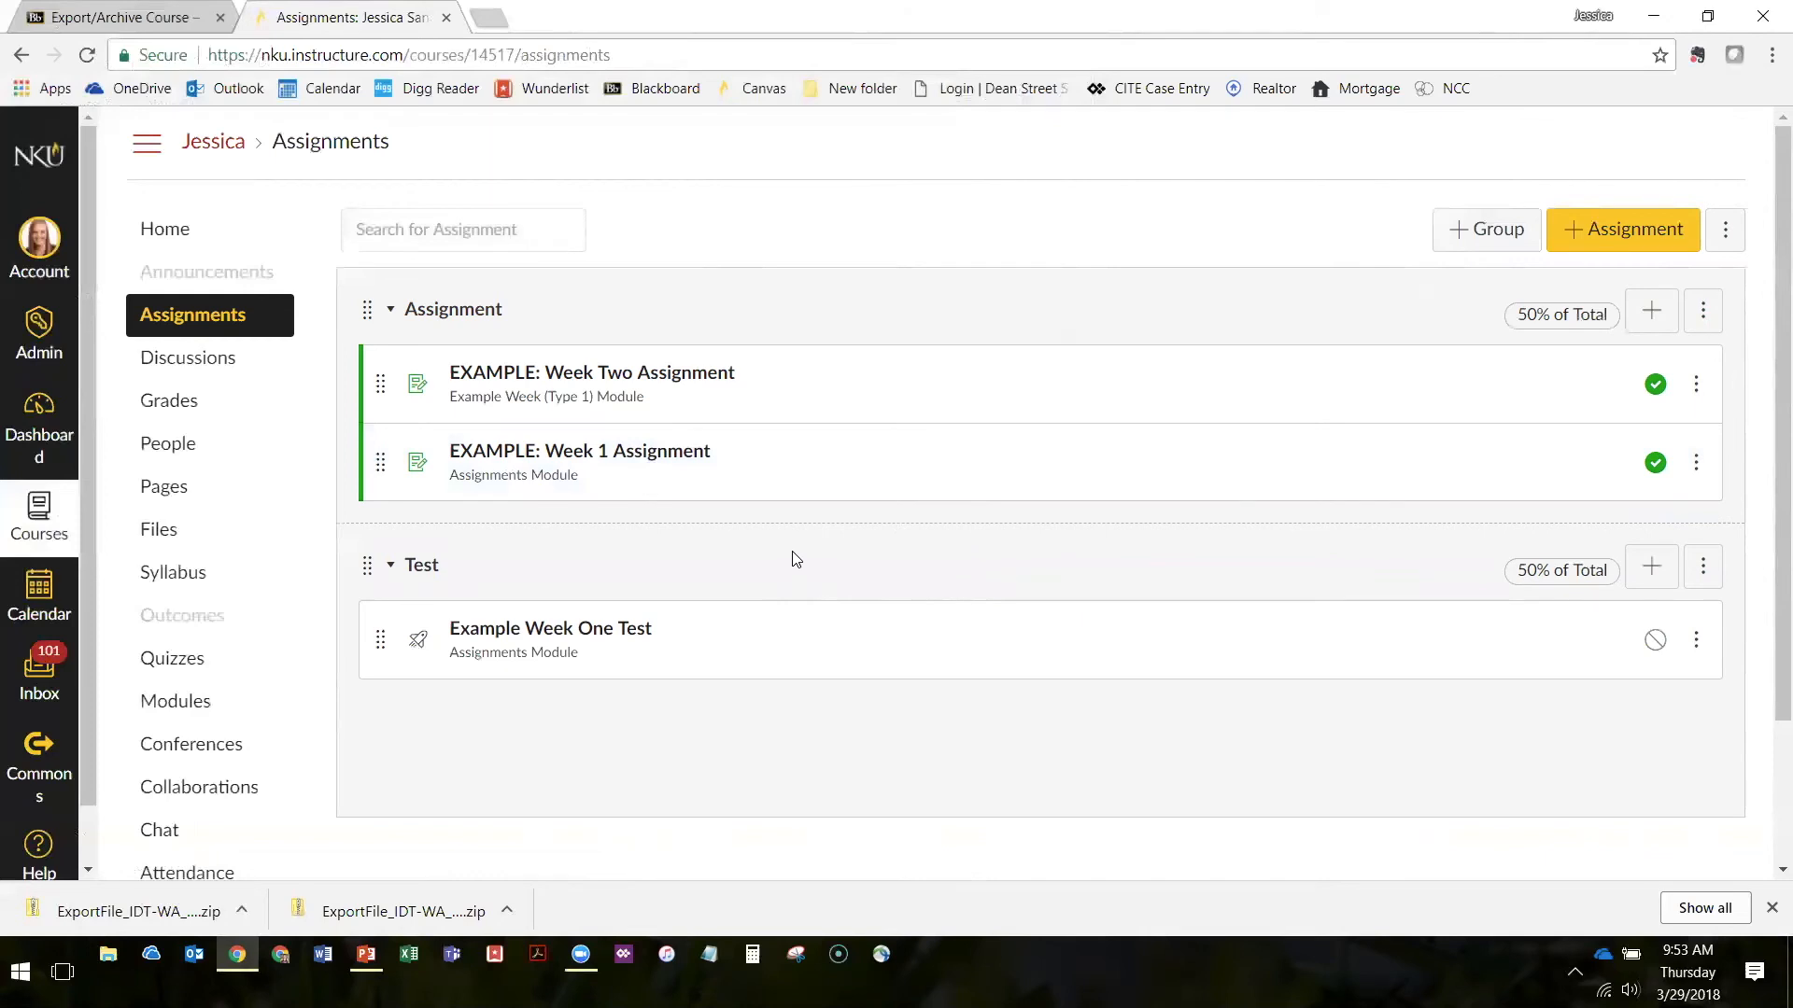
scroll(784, 537, "down", 2)
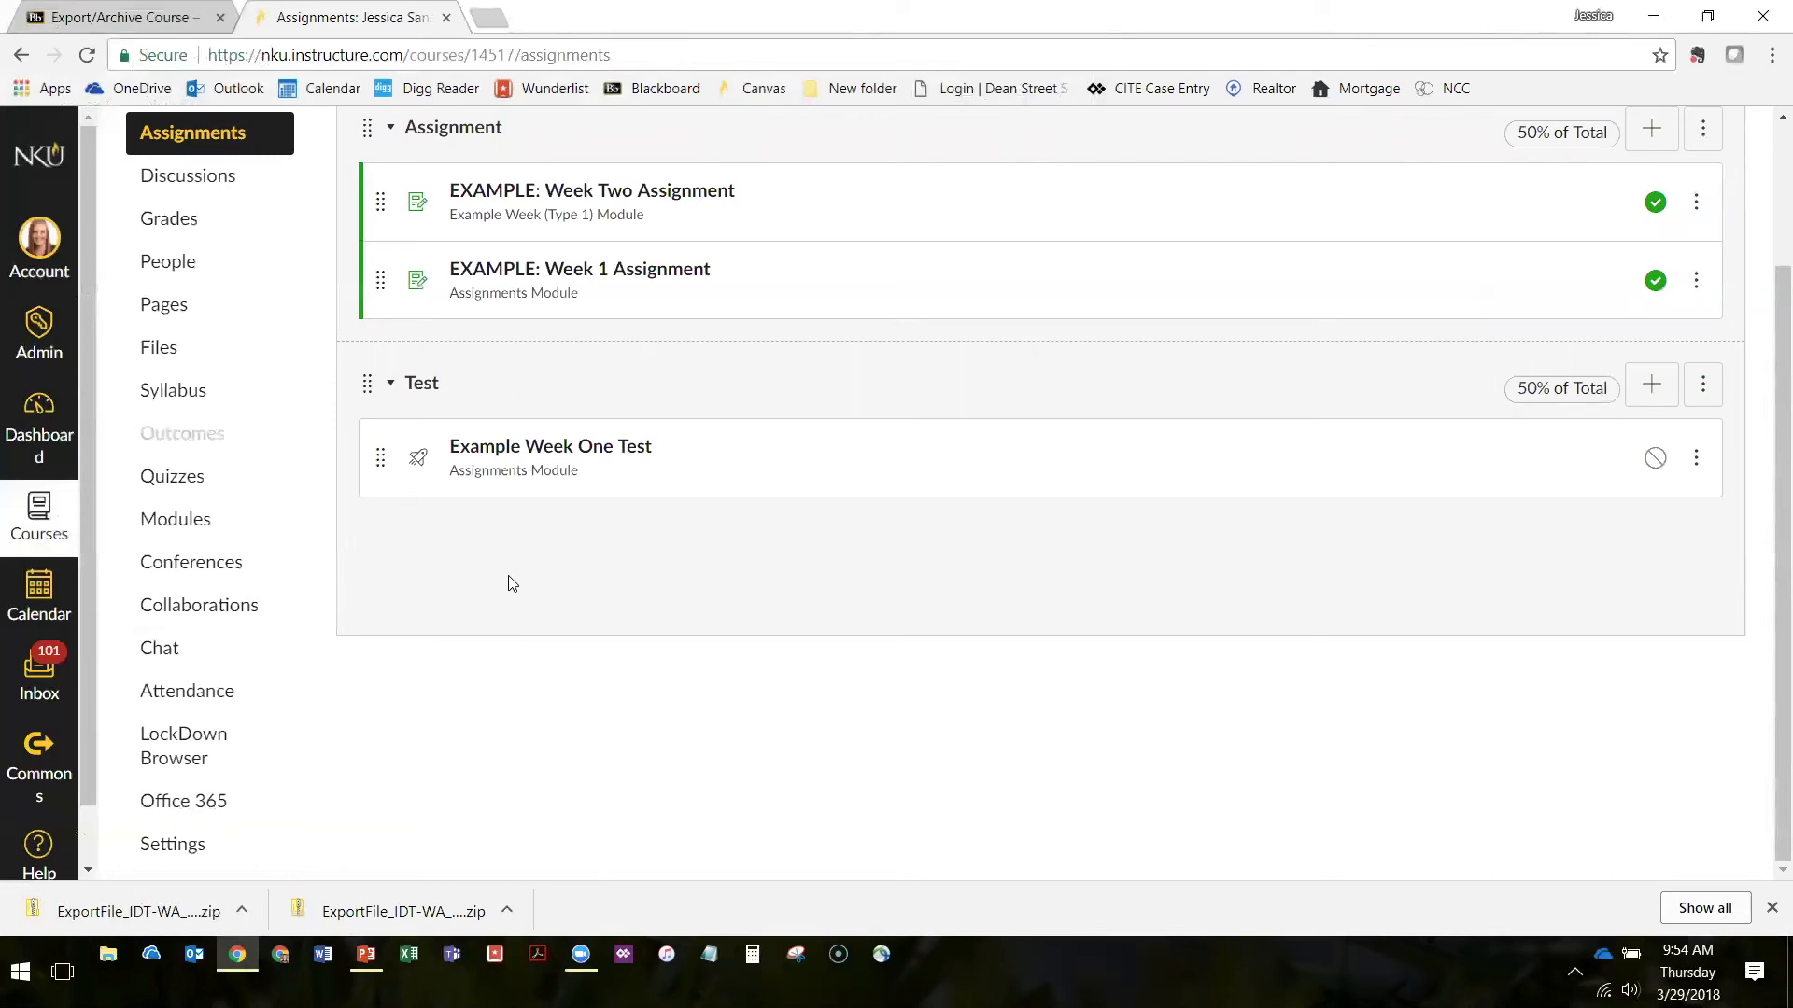
scroll(501, 578, "up", 2)
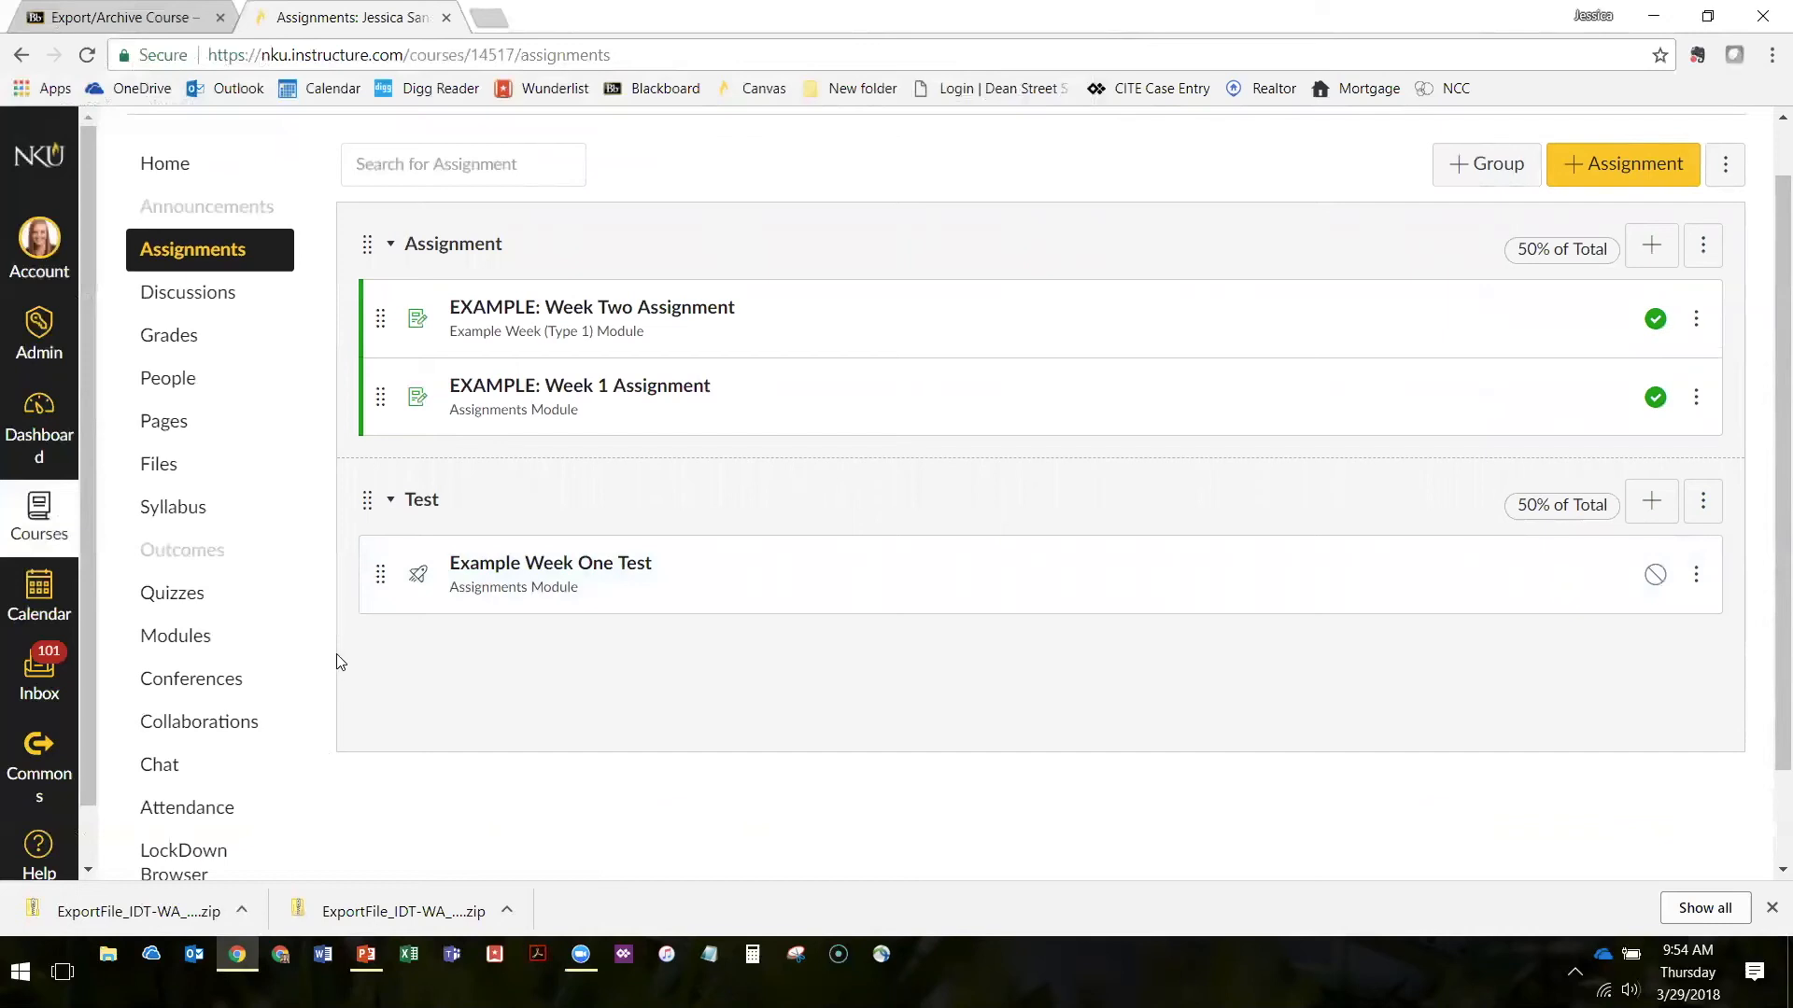
Open the course home page, place the Canvas and Blackboard windows side by side, and expand the Blackboard course menu
scroll(233, 420, "up", 1)
left_click(169, 233)
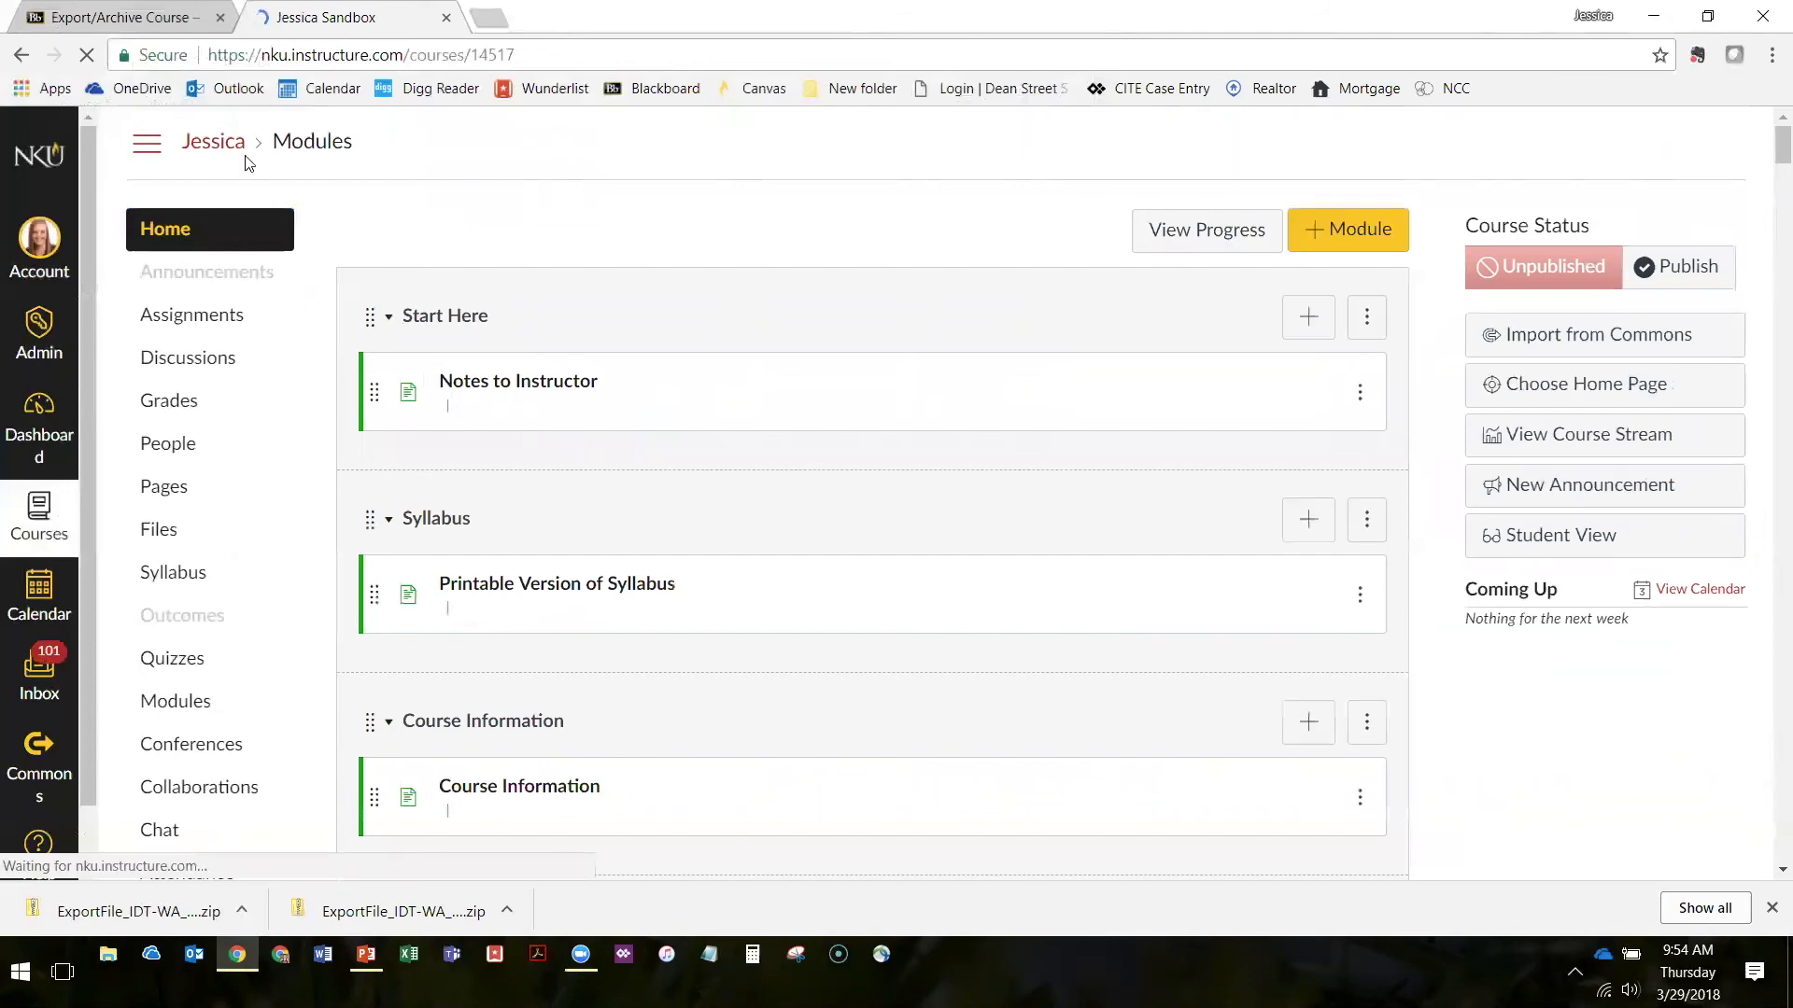
left_click_drag(308, 19, 320, 166)
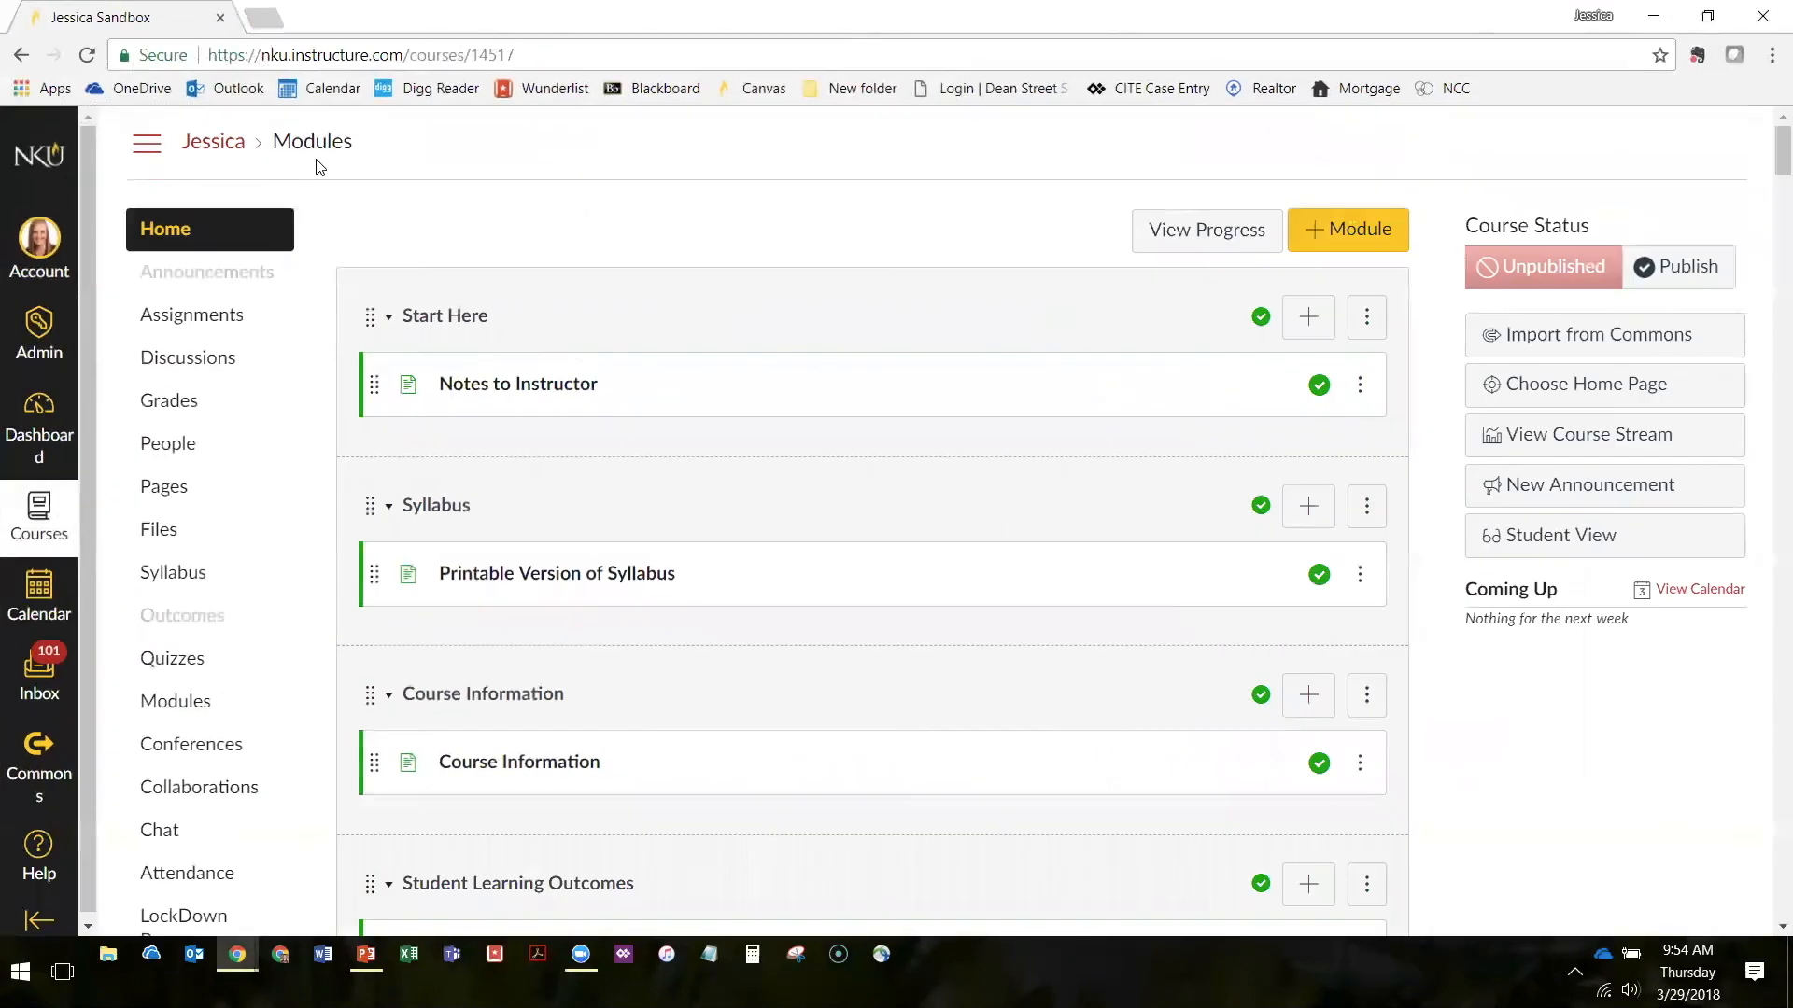
key("super+Left")
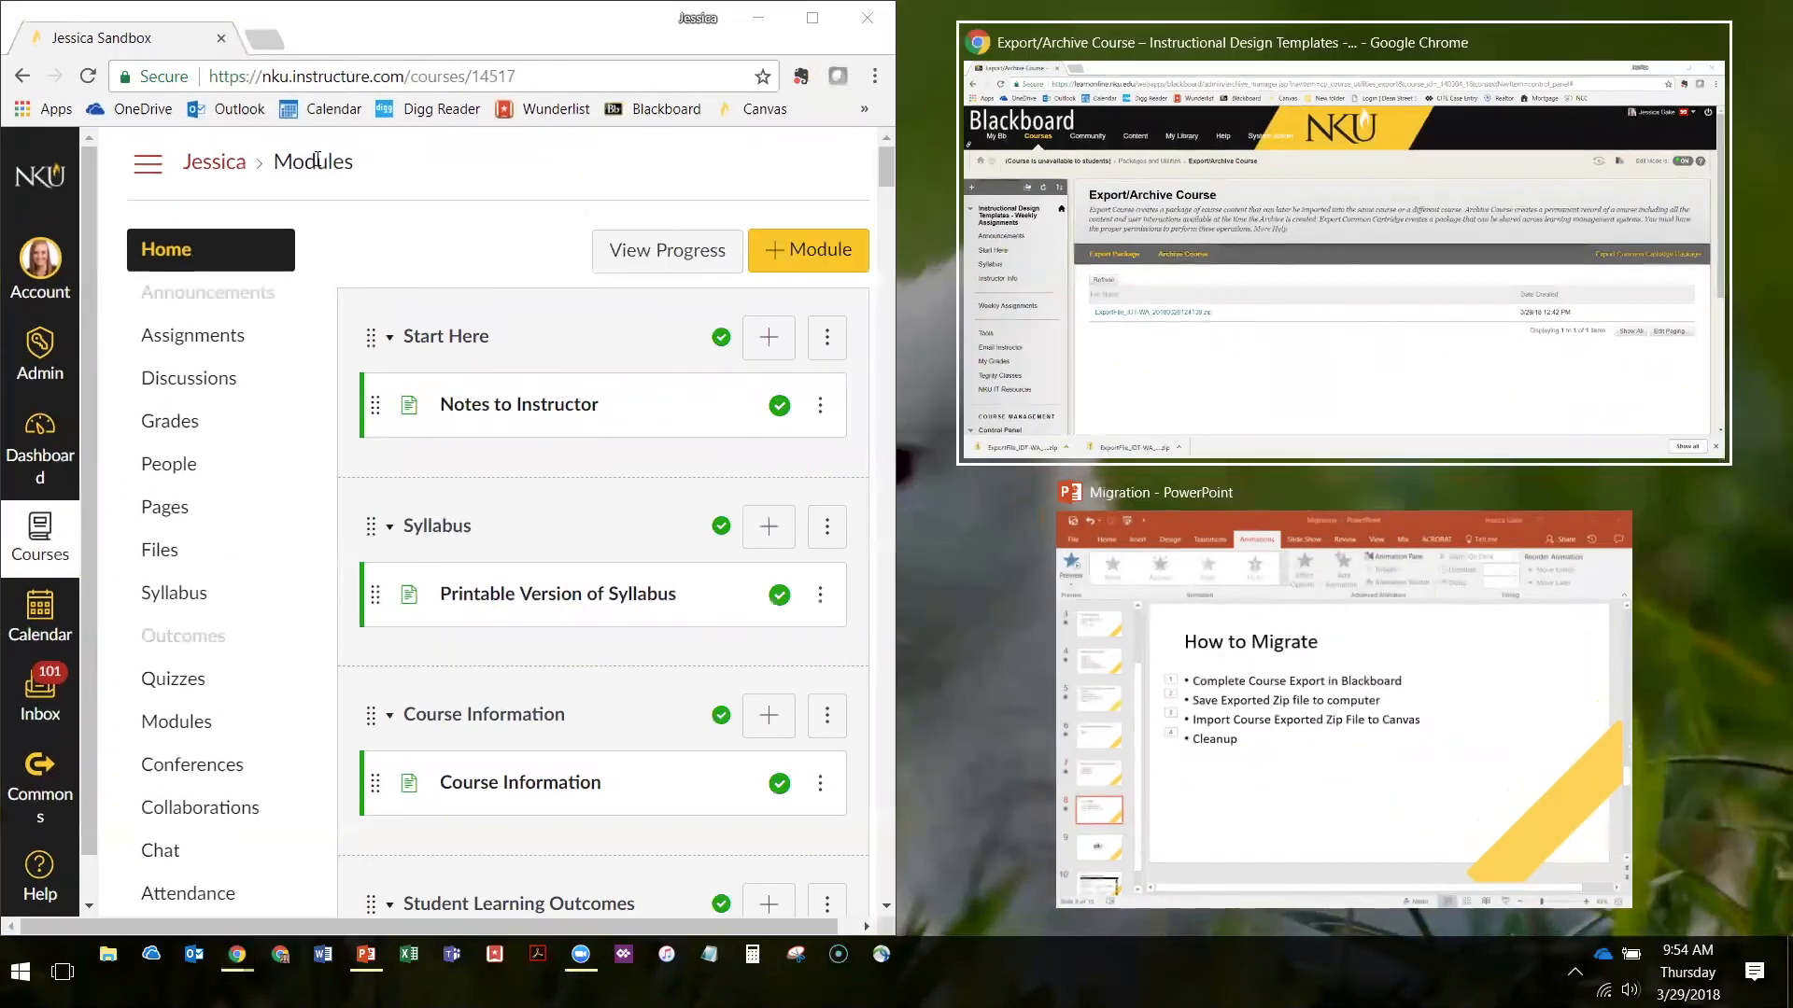
key("Return")
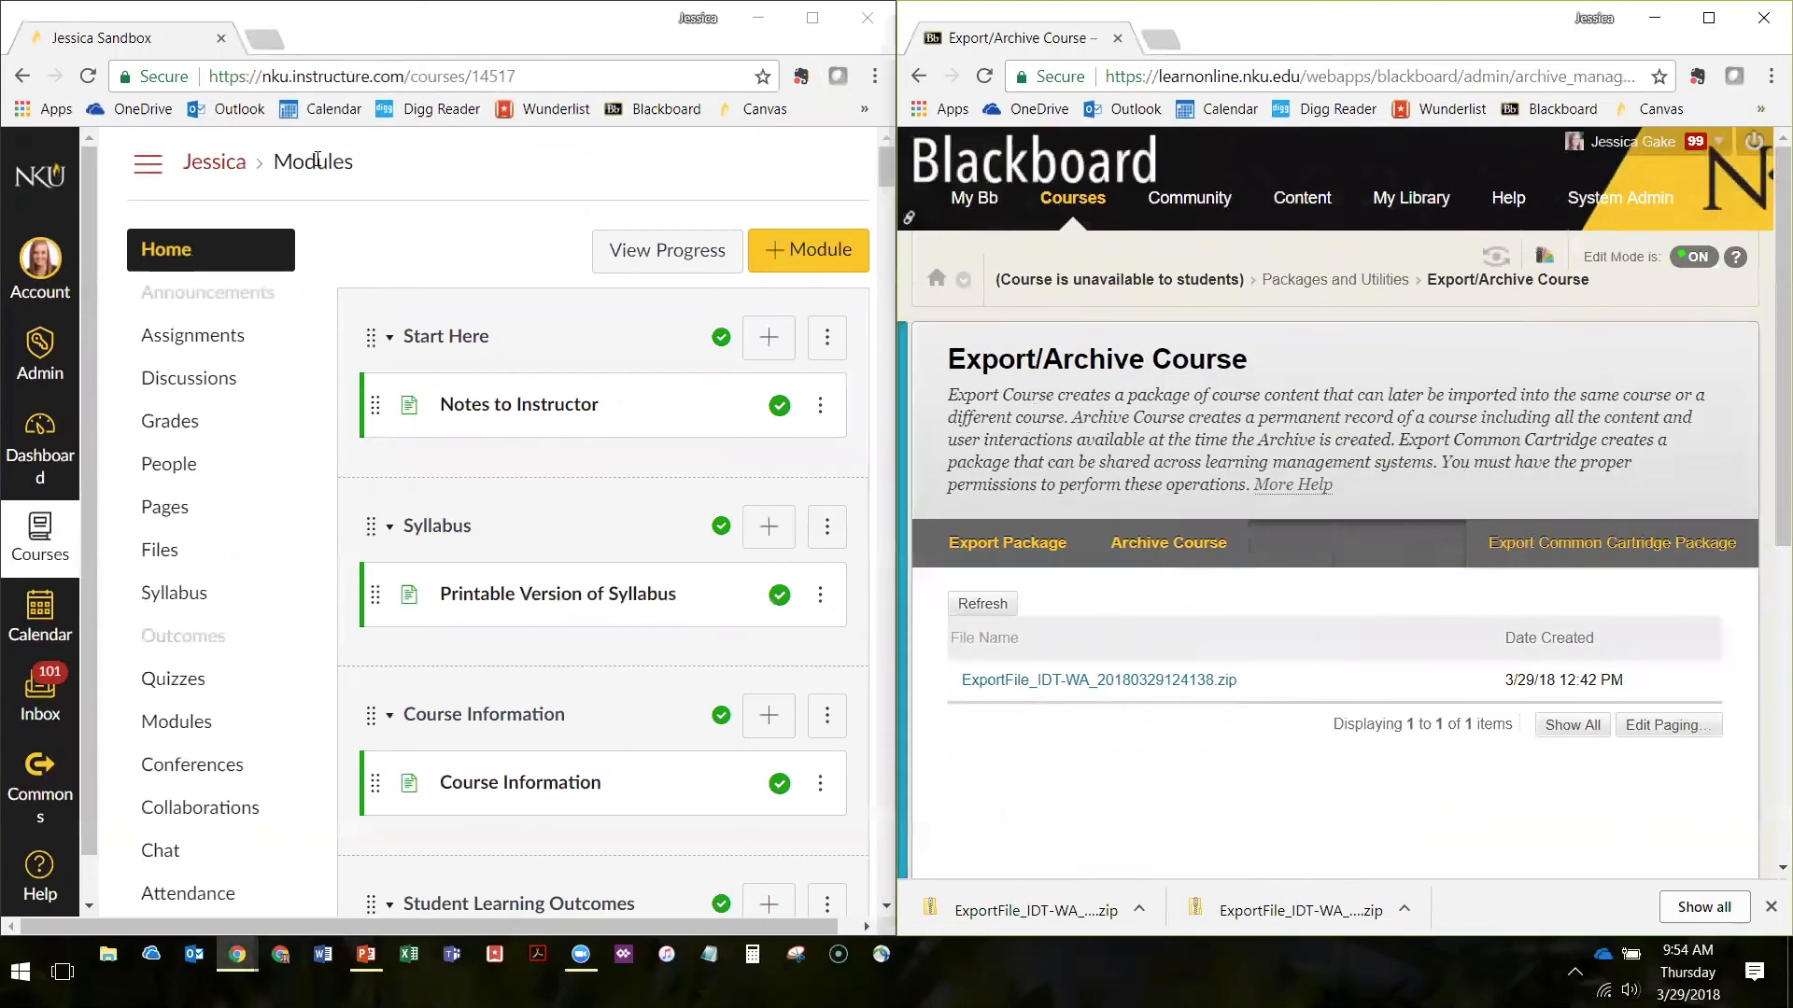
left_click(904, 383)
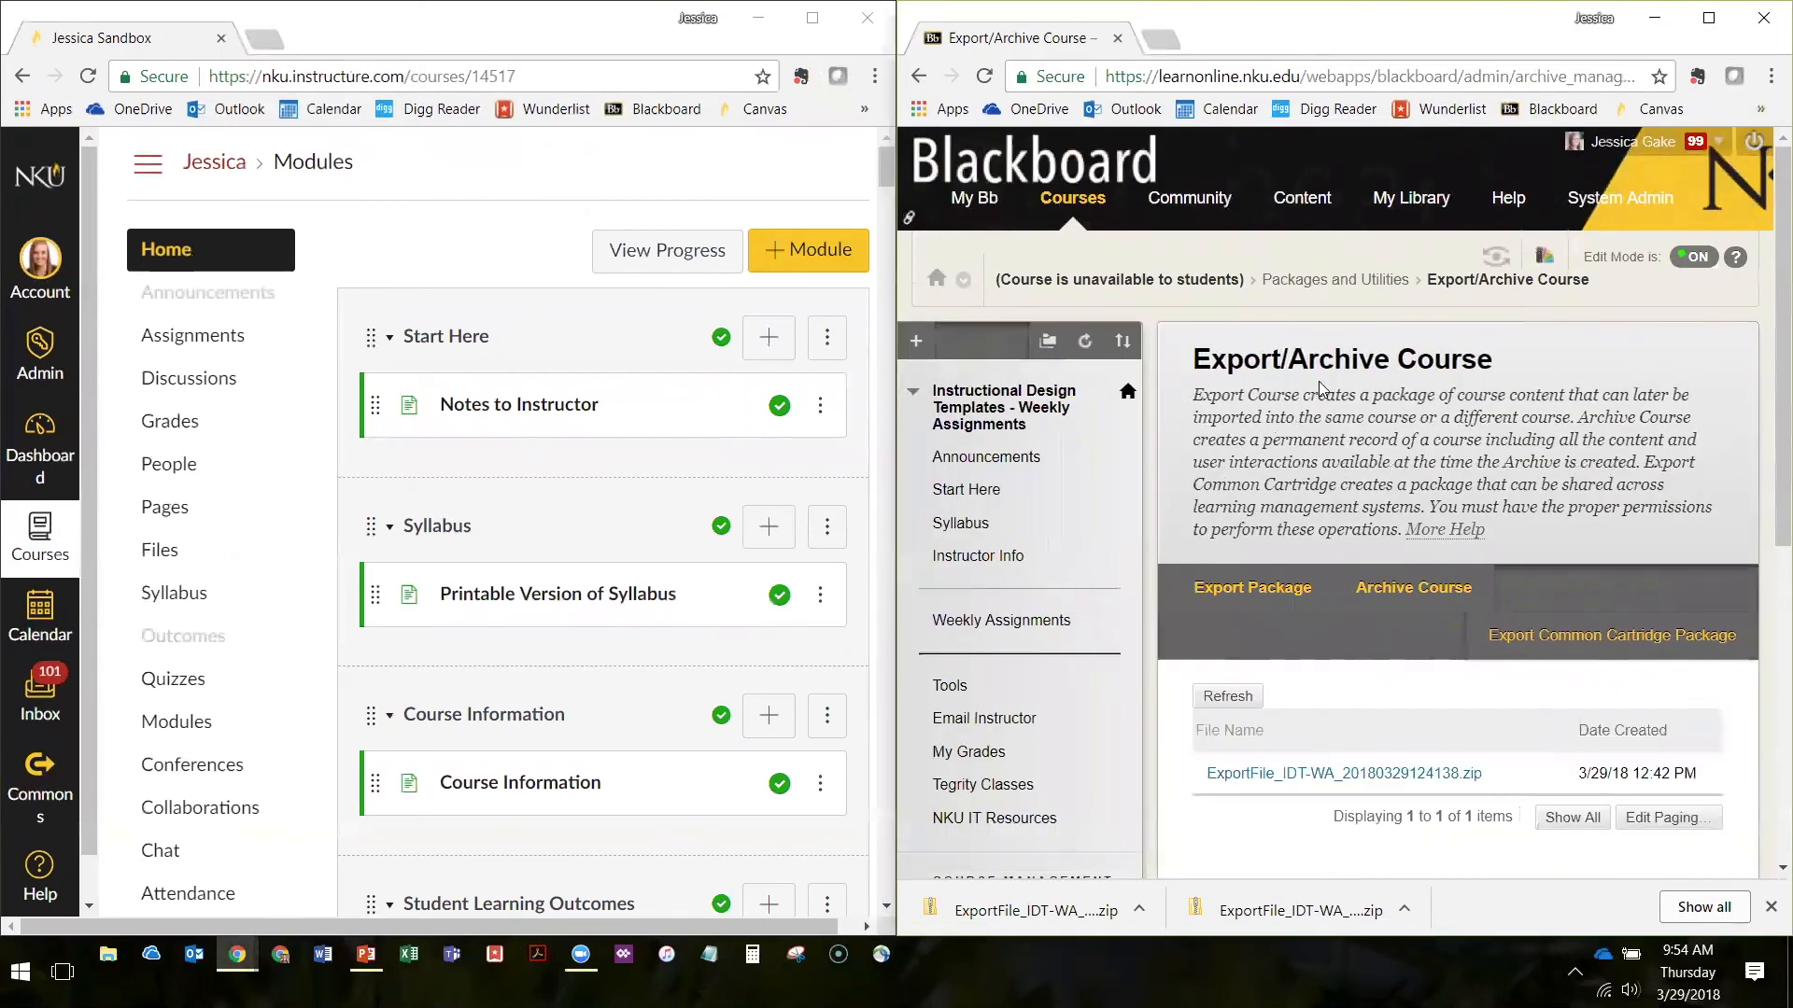
Open the Syllabus area in the Blackboard course and review its folders against the Canvas modules
scroll(1318, 381, "down", 1)
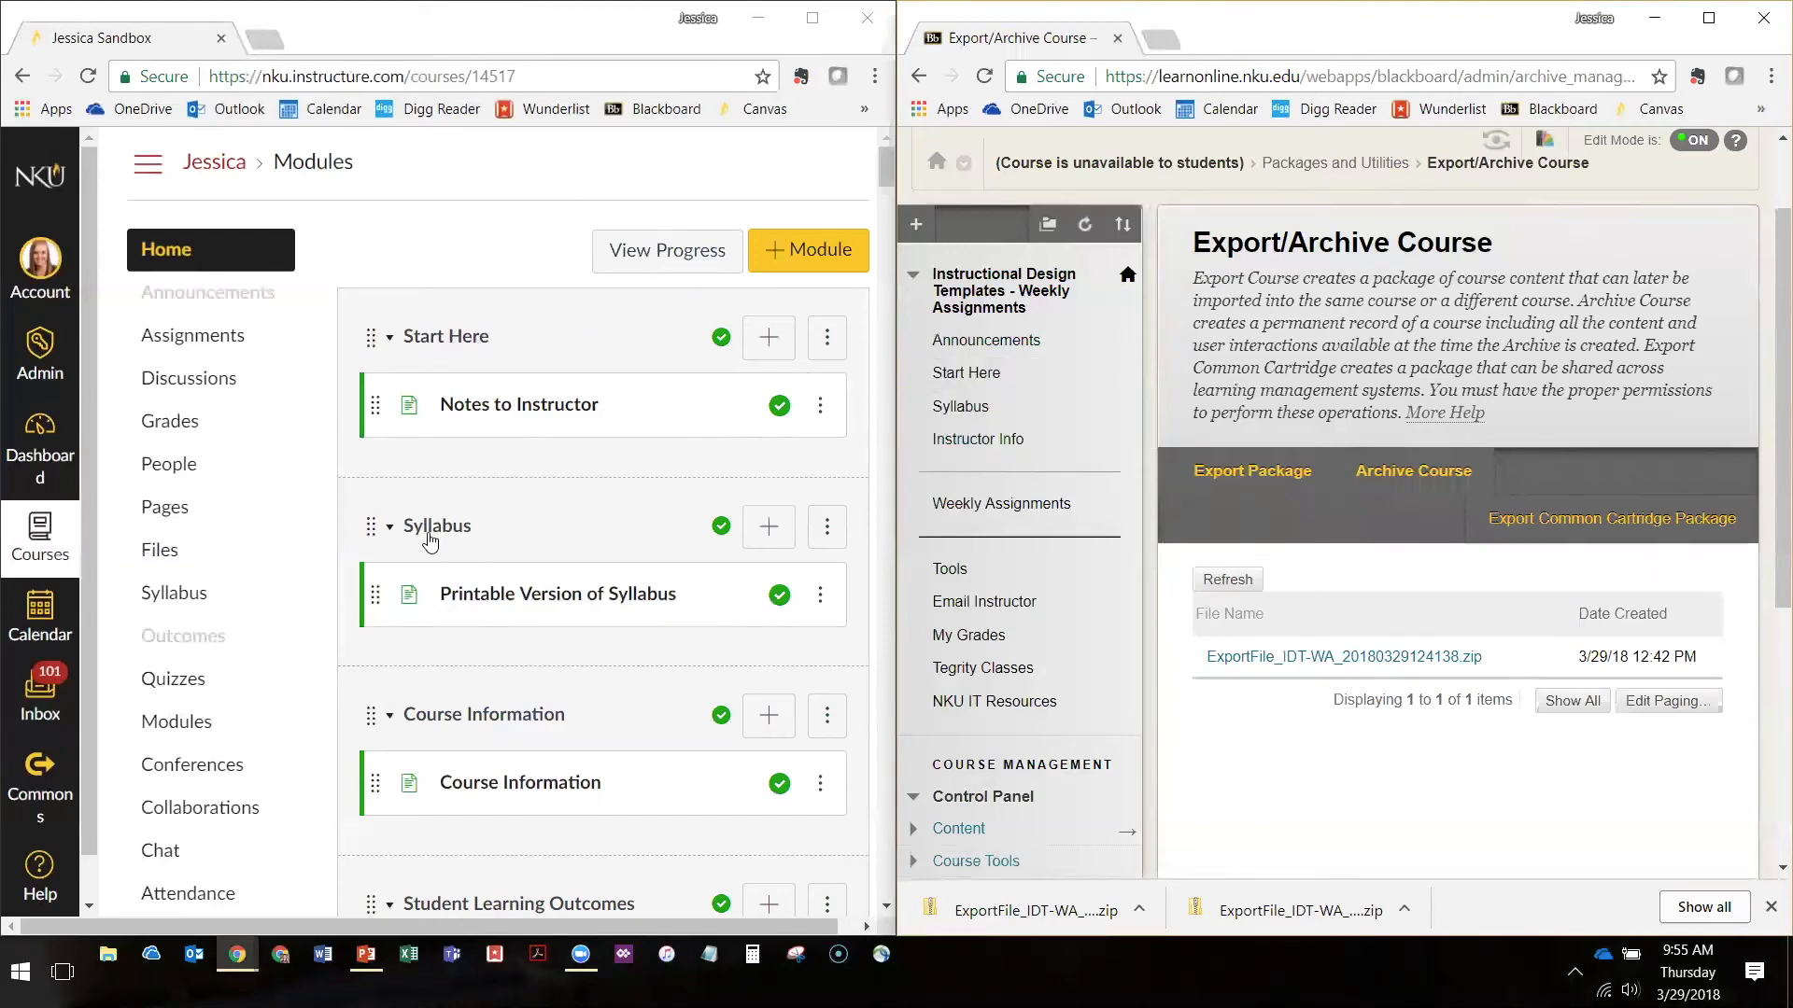
scroll(539, 439, "down", 3)
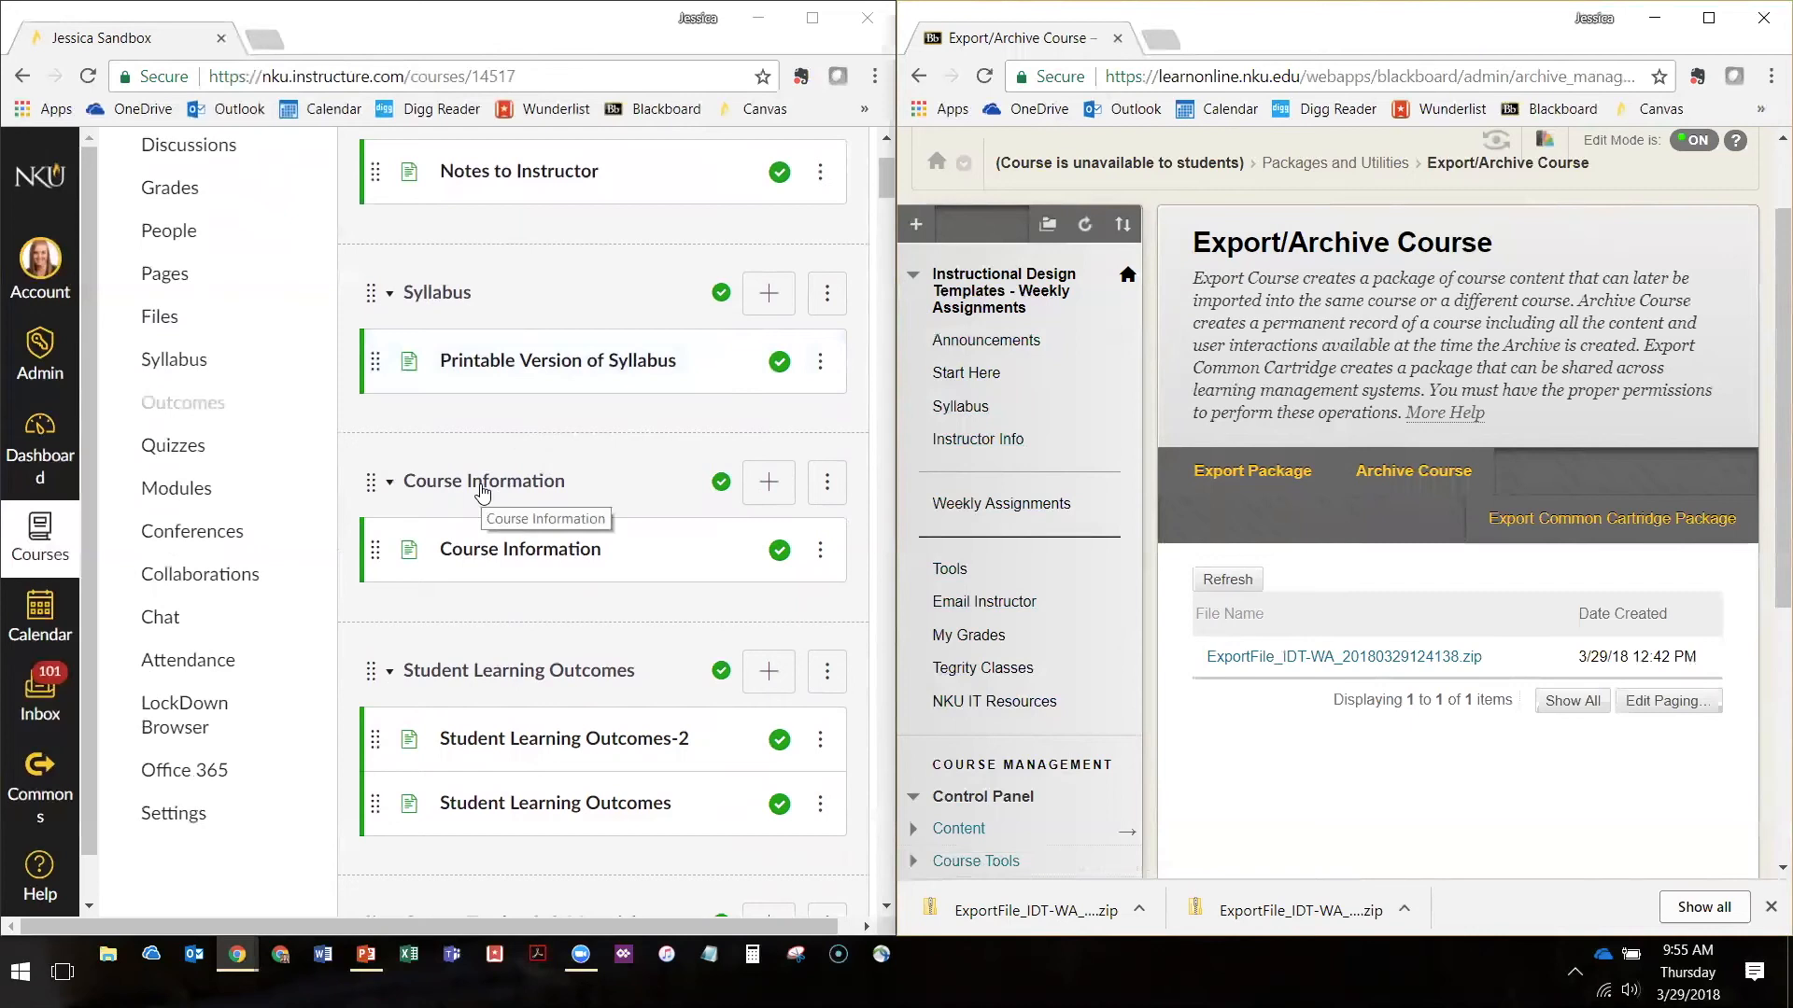
left_click(957, 408)
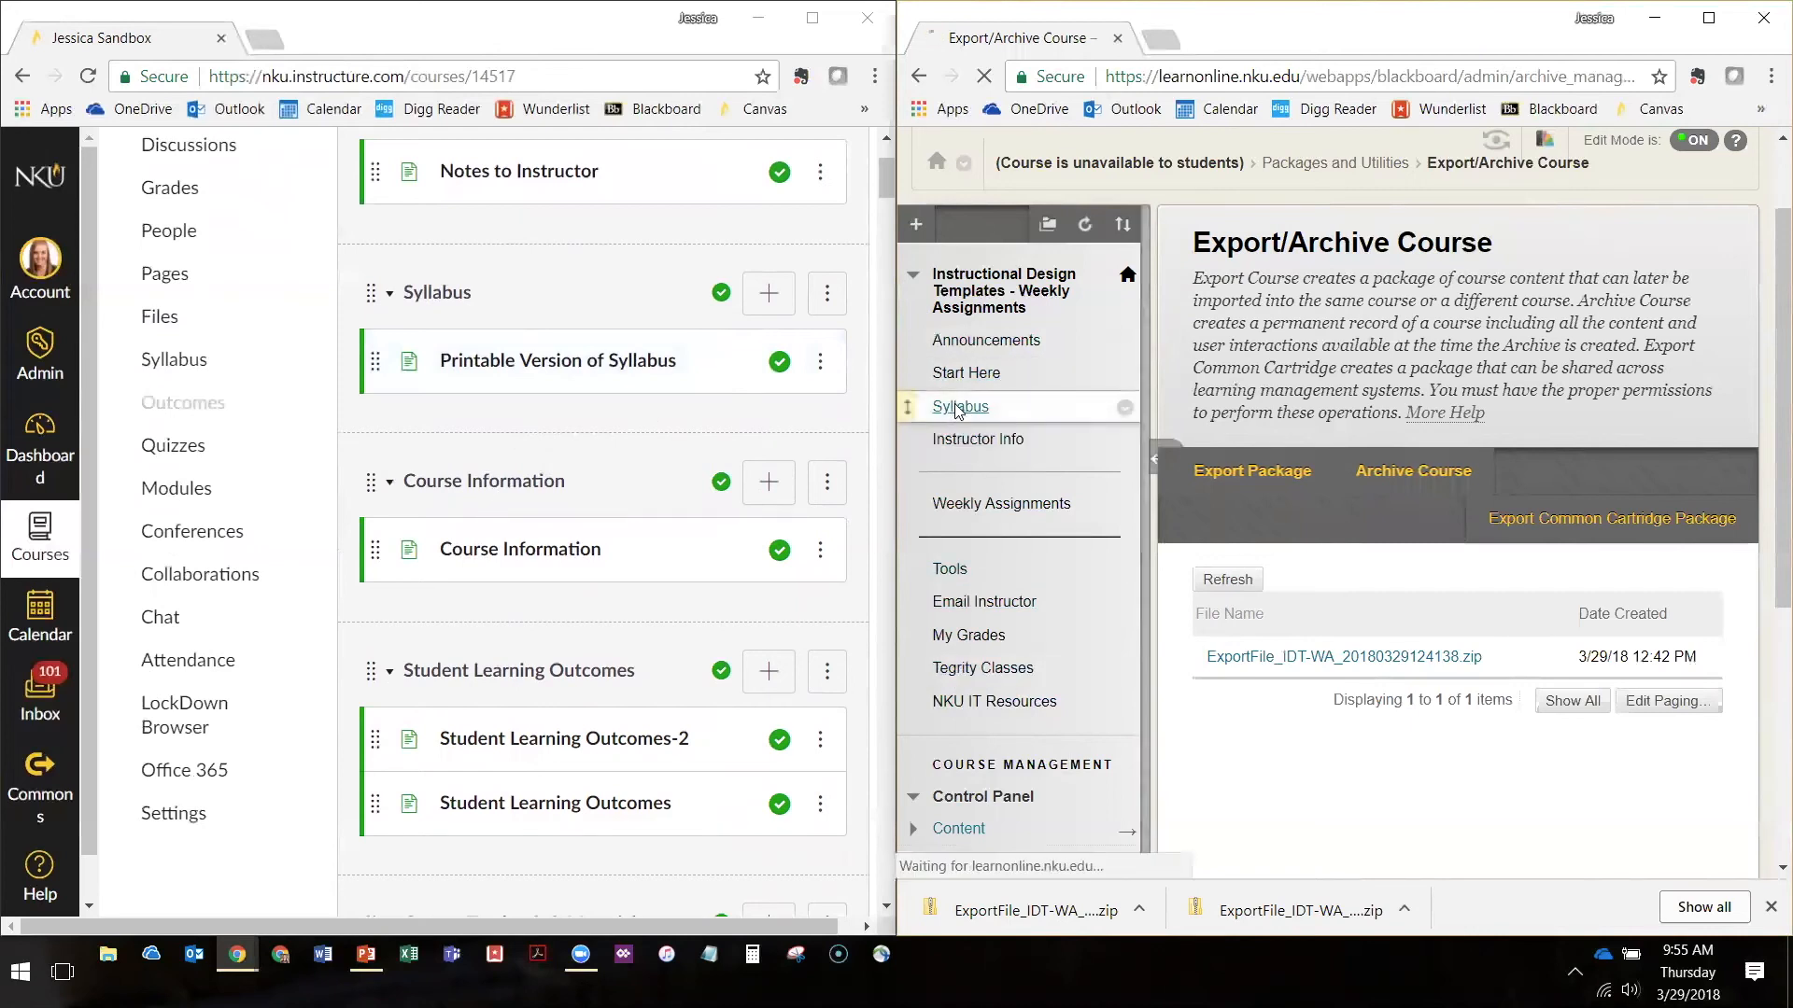
scroll(1298, 527, "down", 5)
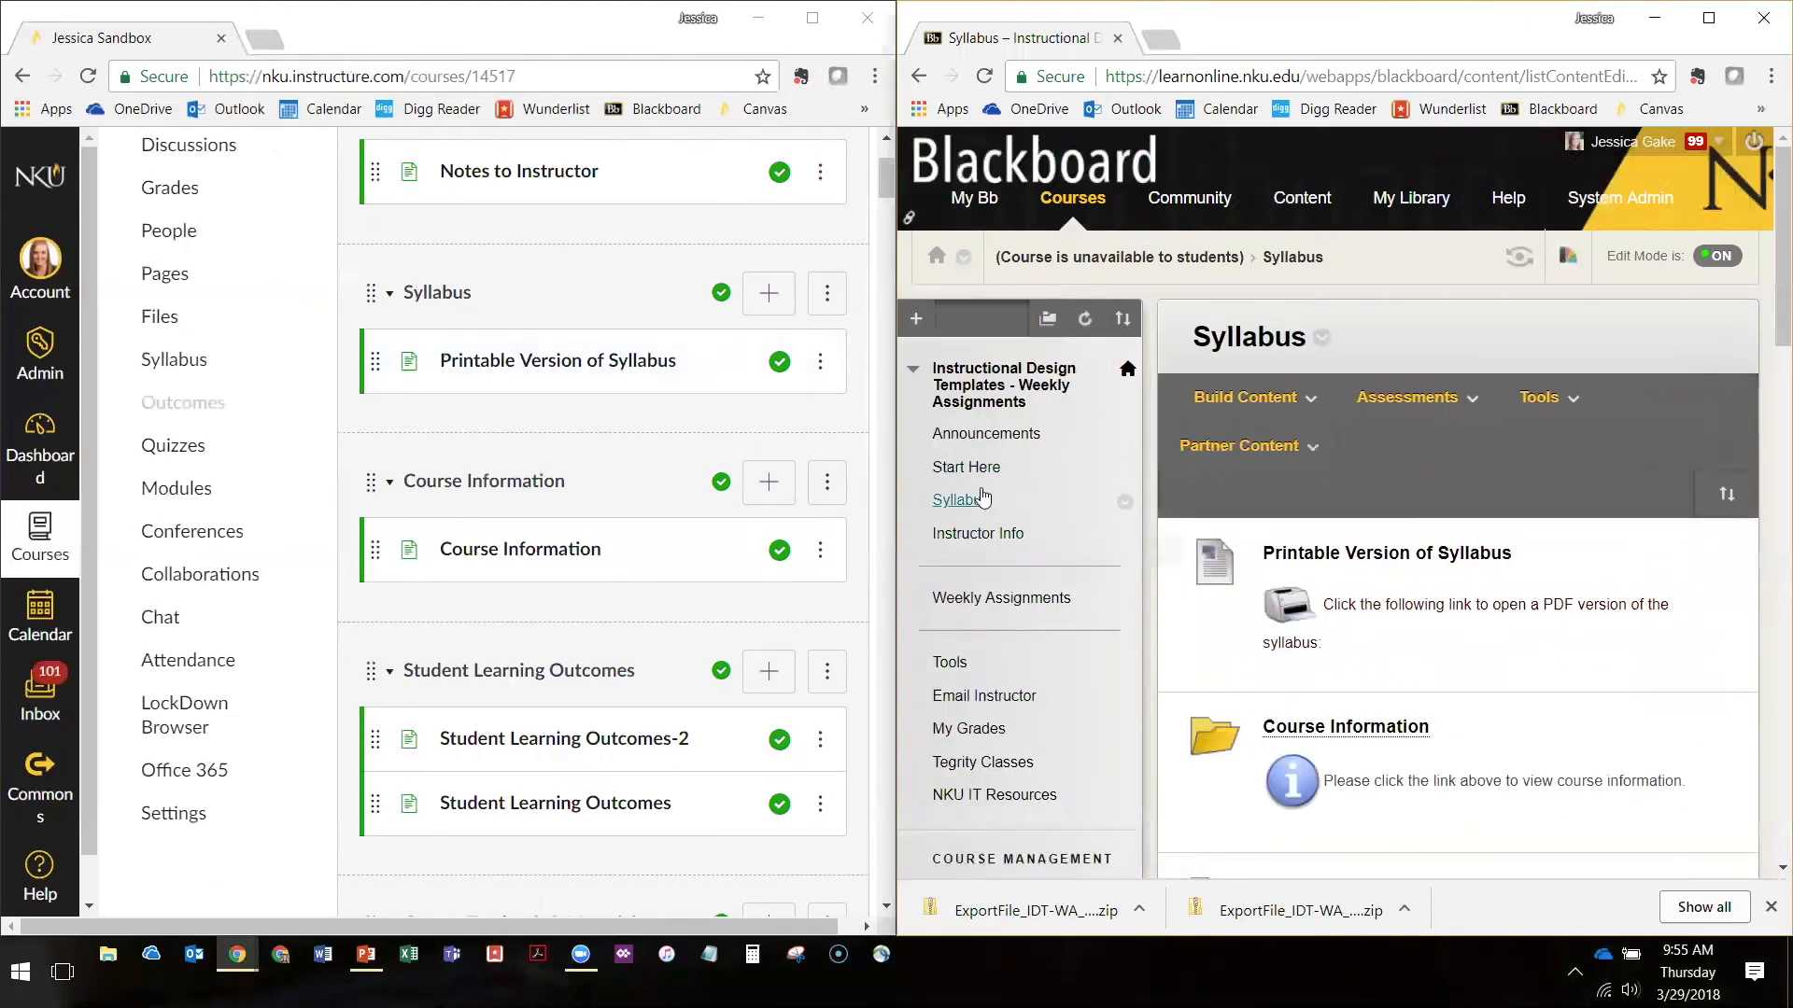
scroll(1326, 653, "down", 5)
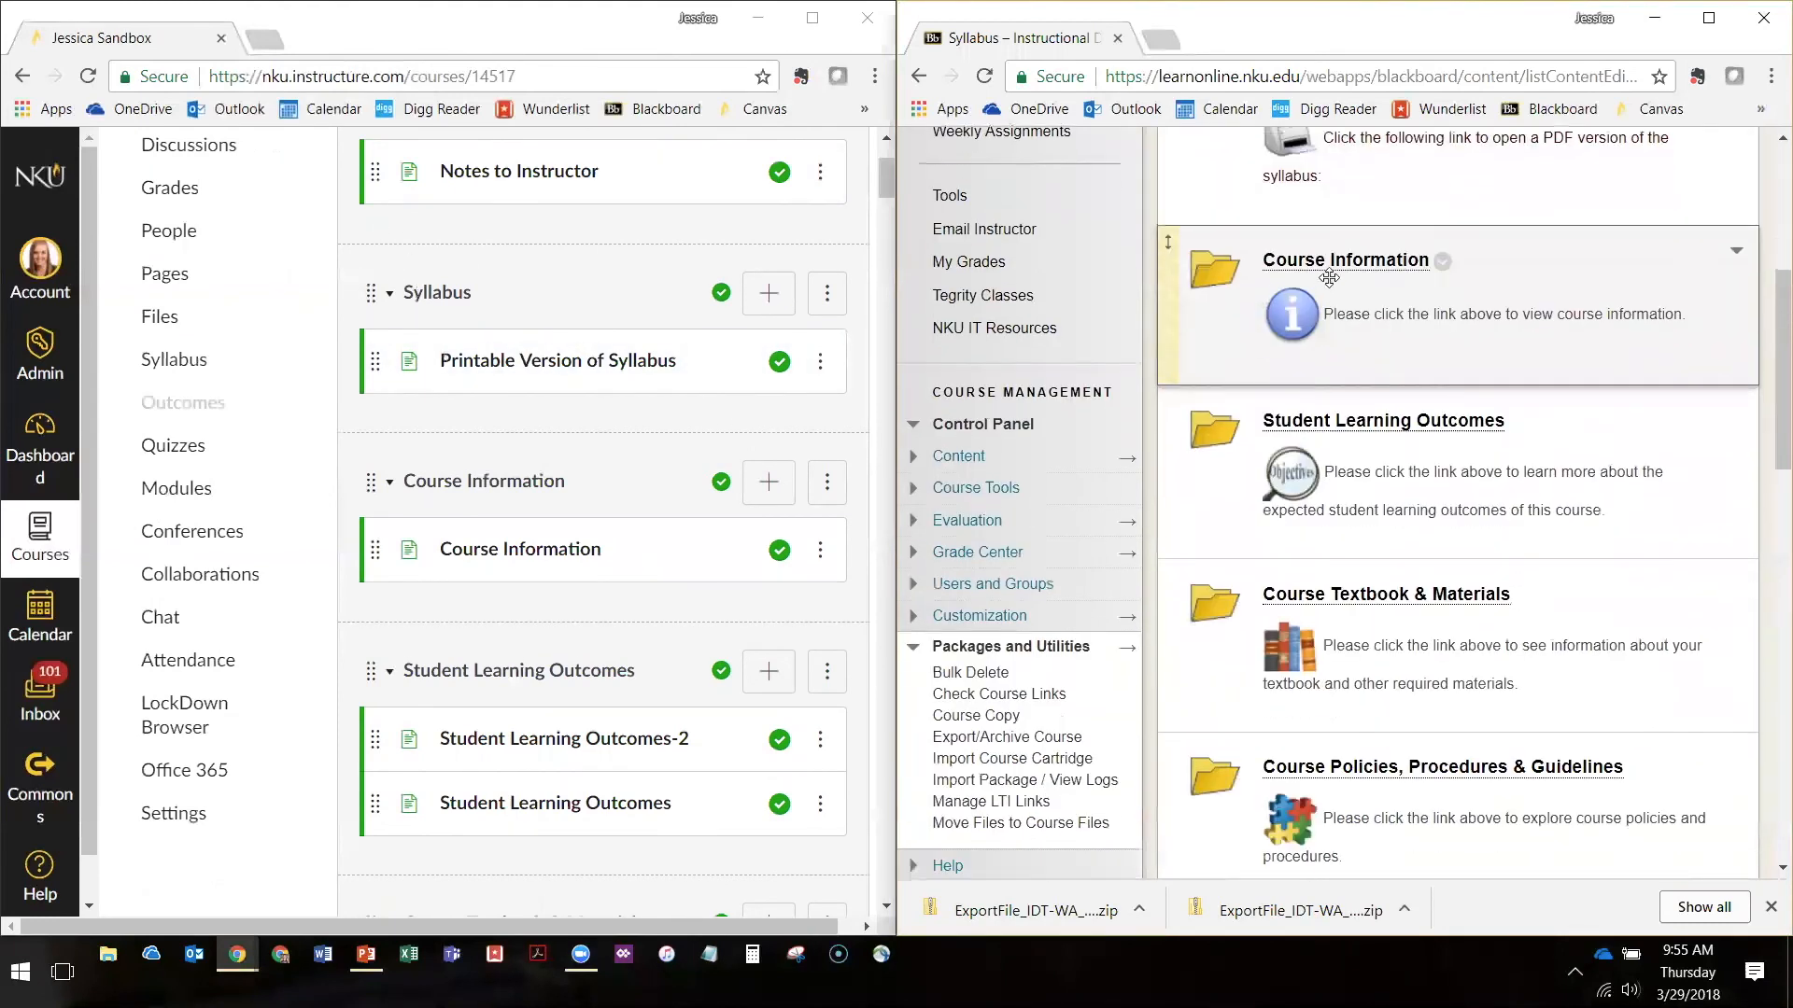
scroll(1333, 686, "down", 3)
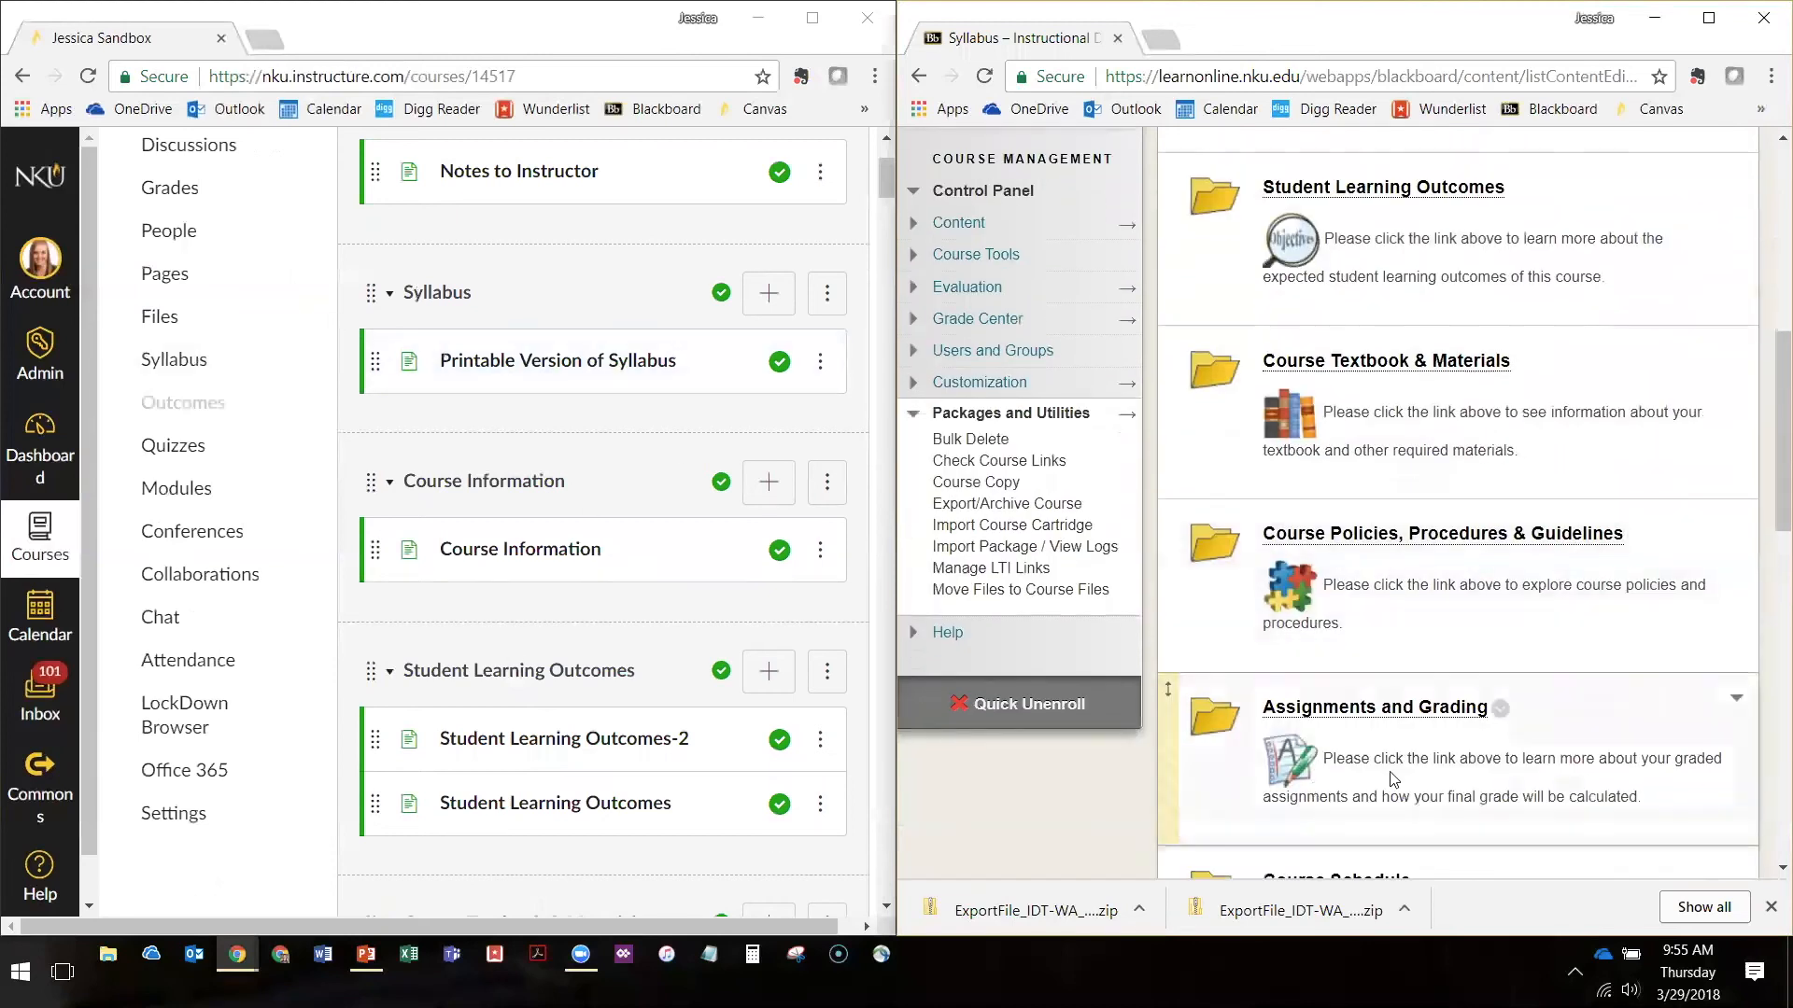
scroll(1387, 733, "down", 3)
scroll(1360, 648, "up", 10)
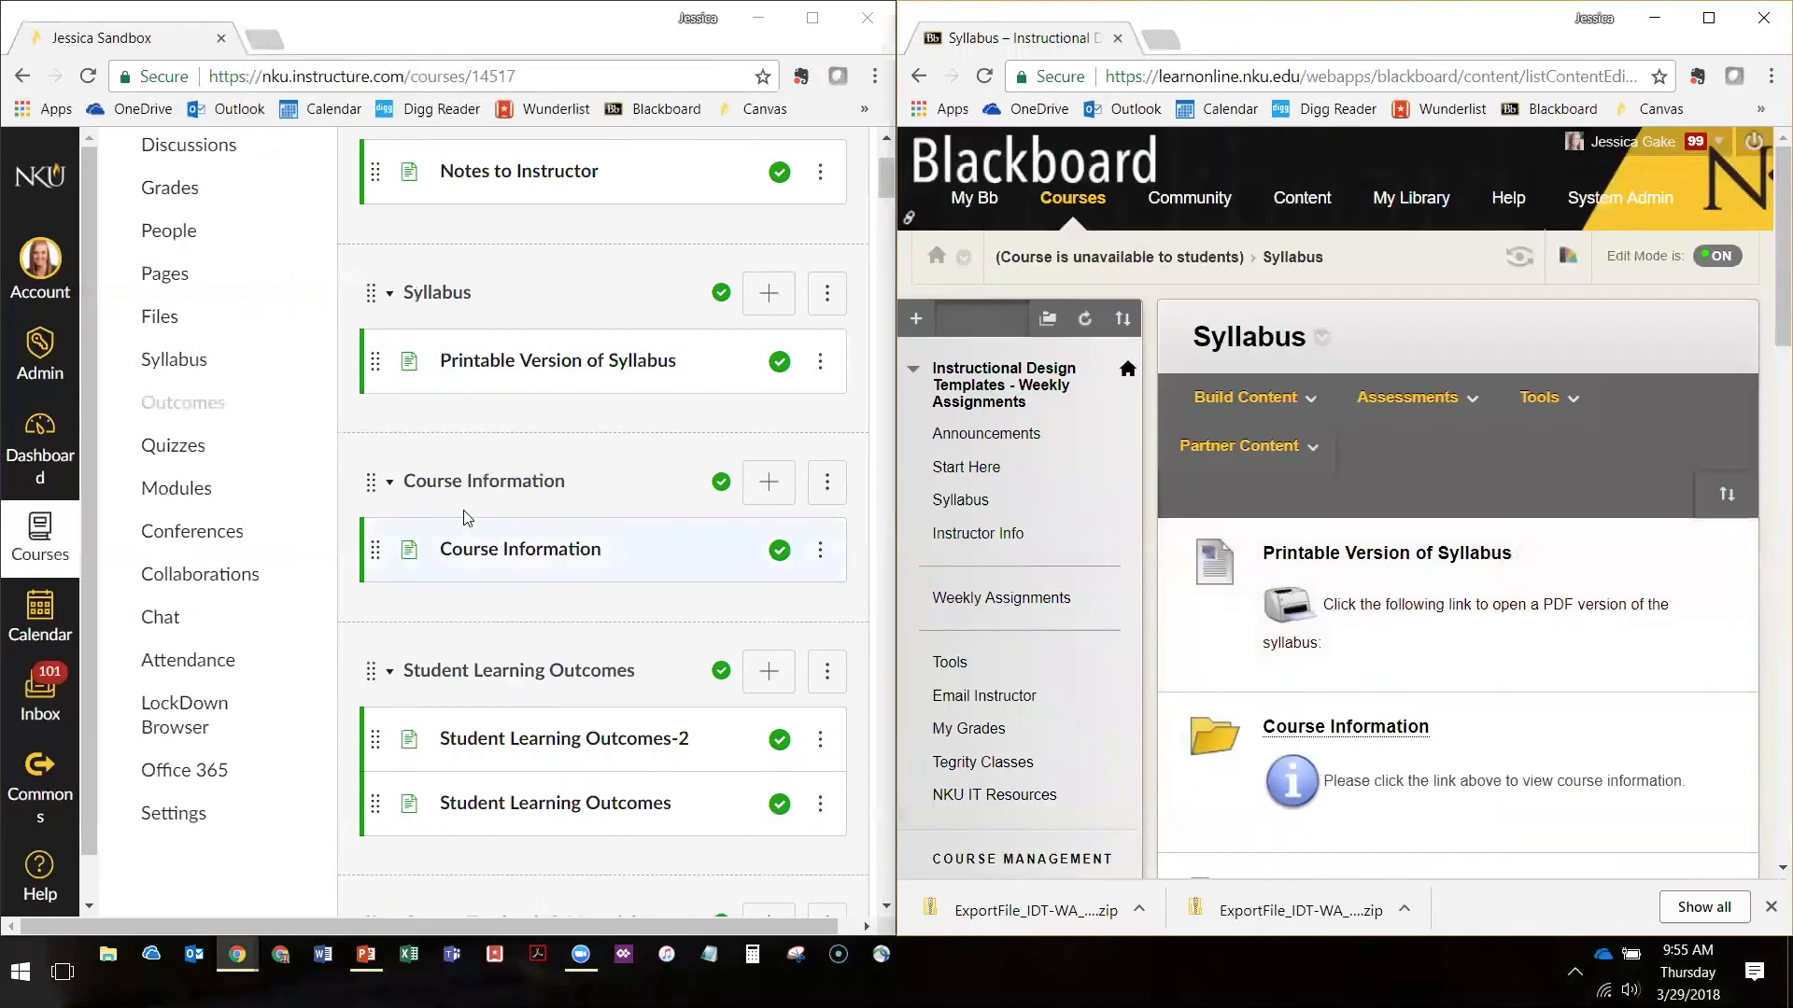
Look through the imported Canvas modules from Start Here to Technology to compare them with the Blackboard Syllabus area
scroll(472, 511, "up", 3)
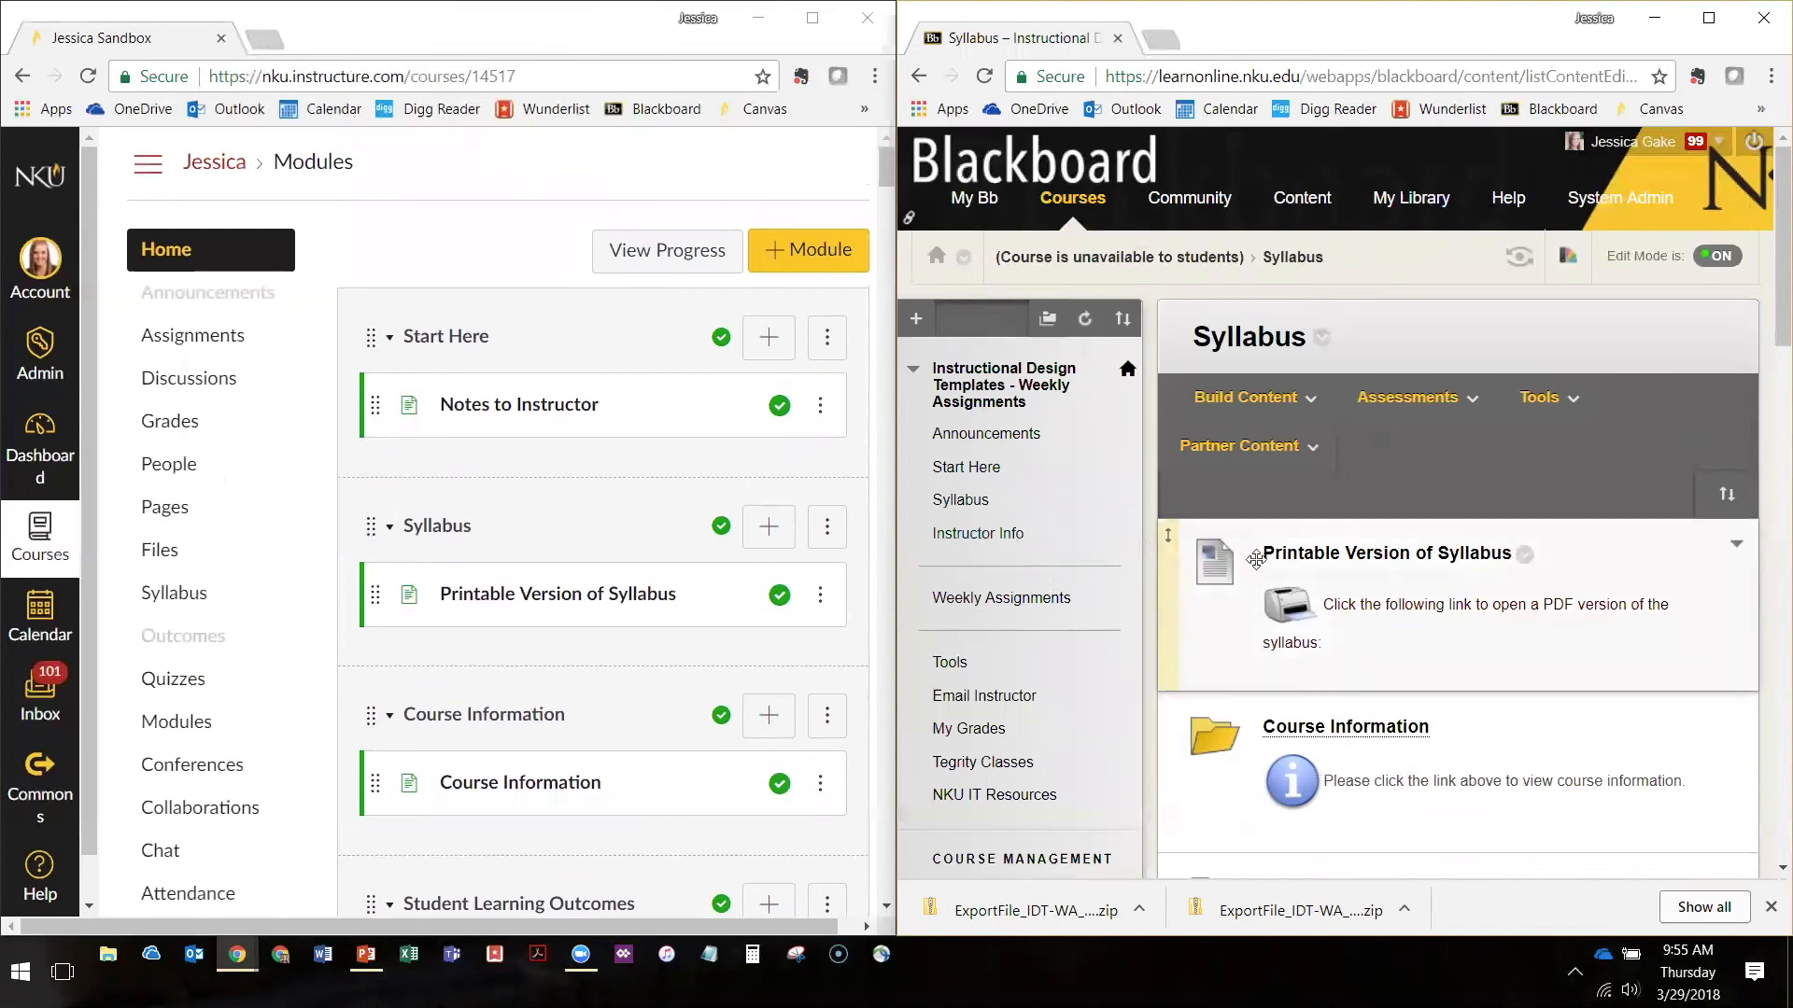
scroll(467, 485, "down", 4)
scroll(467, 453, "down", 14)
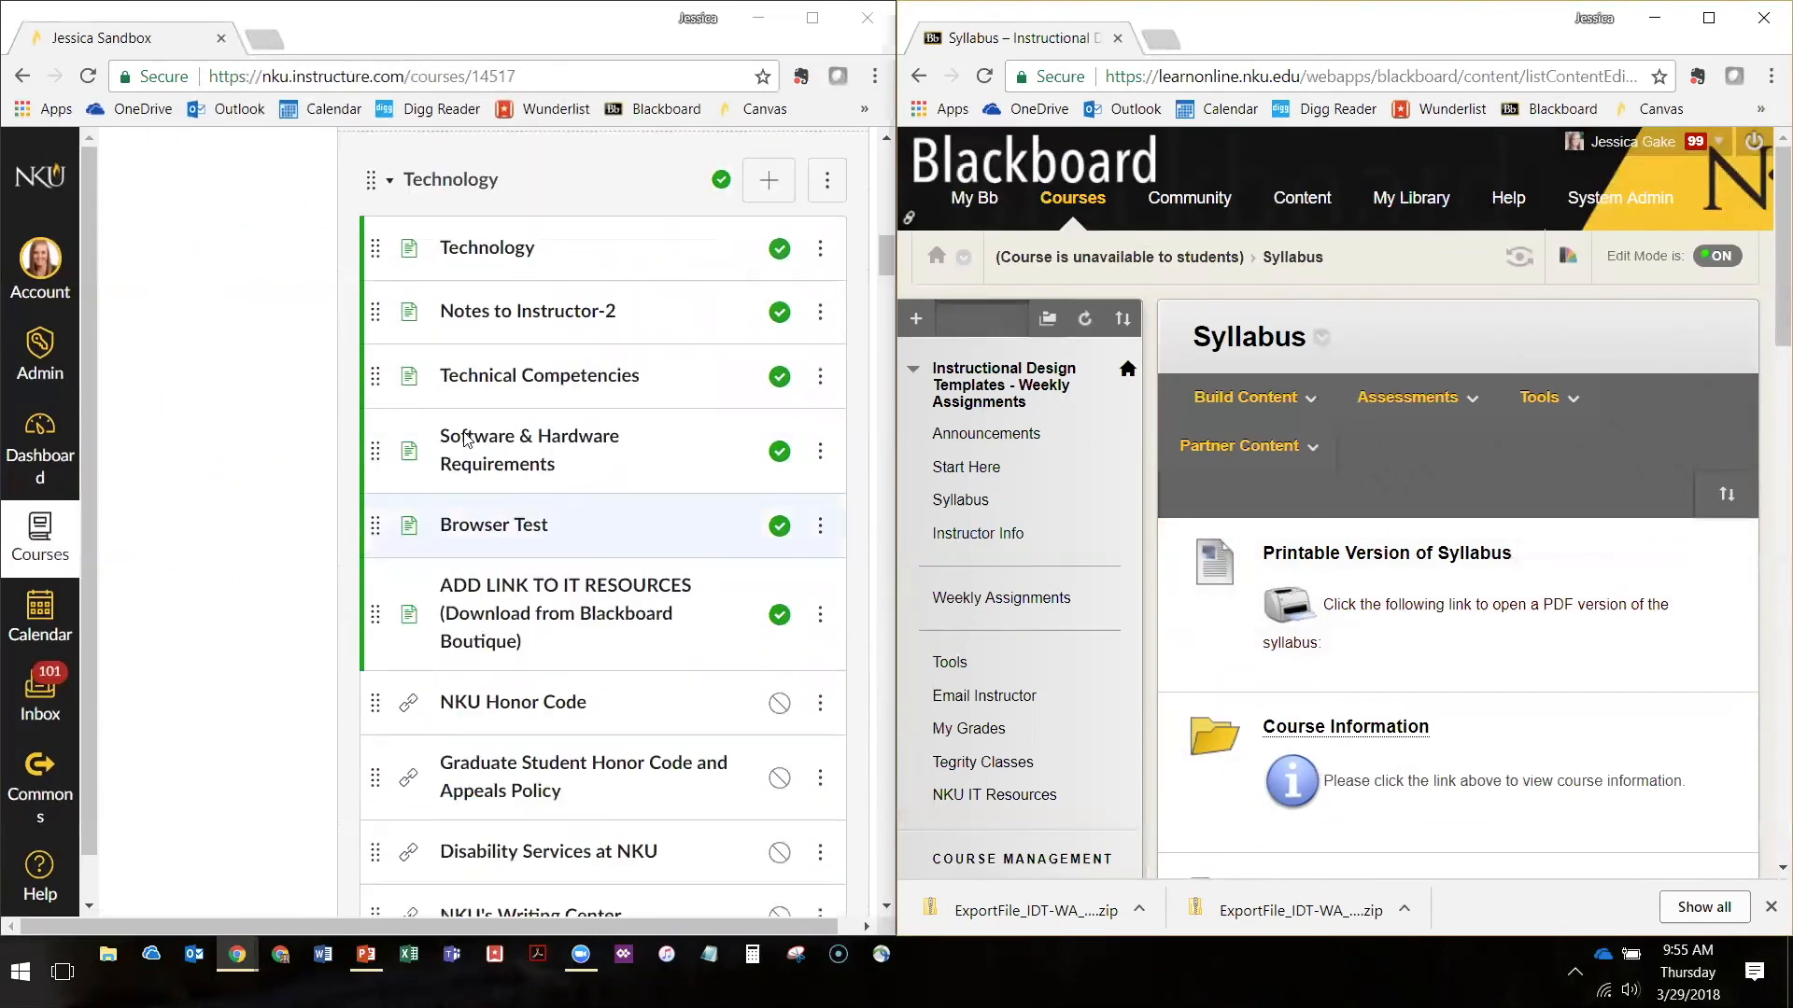
scroll(467, 747, "up", 7)
scroll(467, 765, "up", 2)
scroll(466, 747, "up", 10)
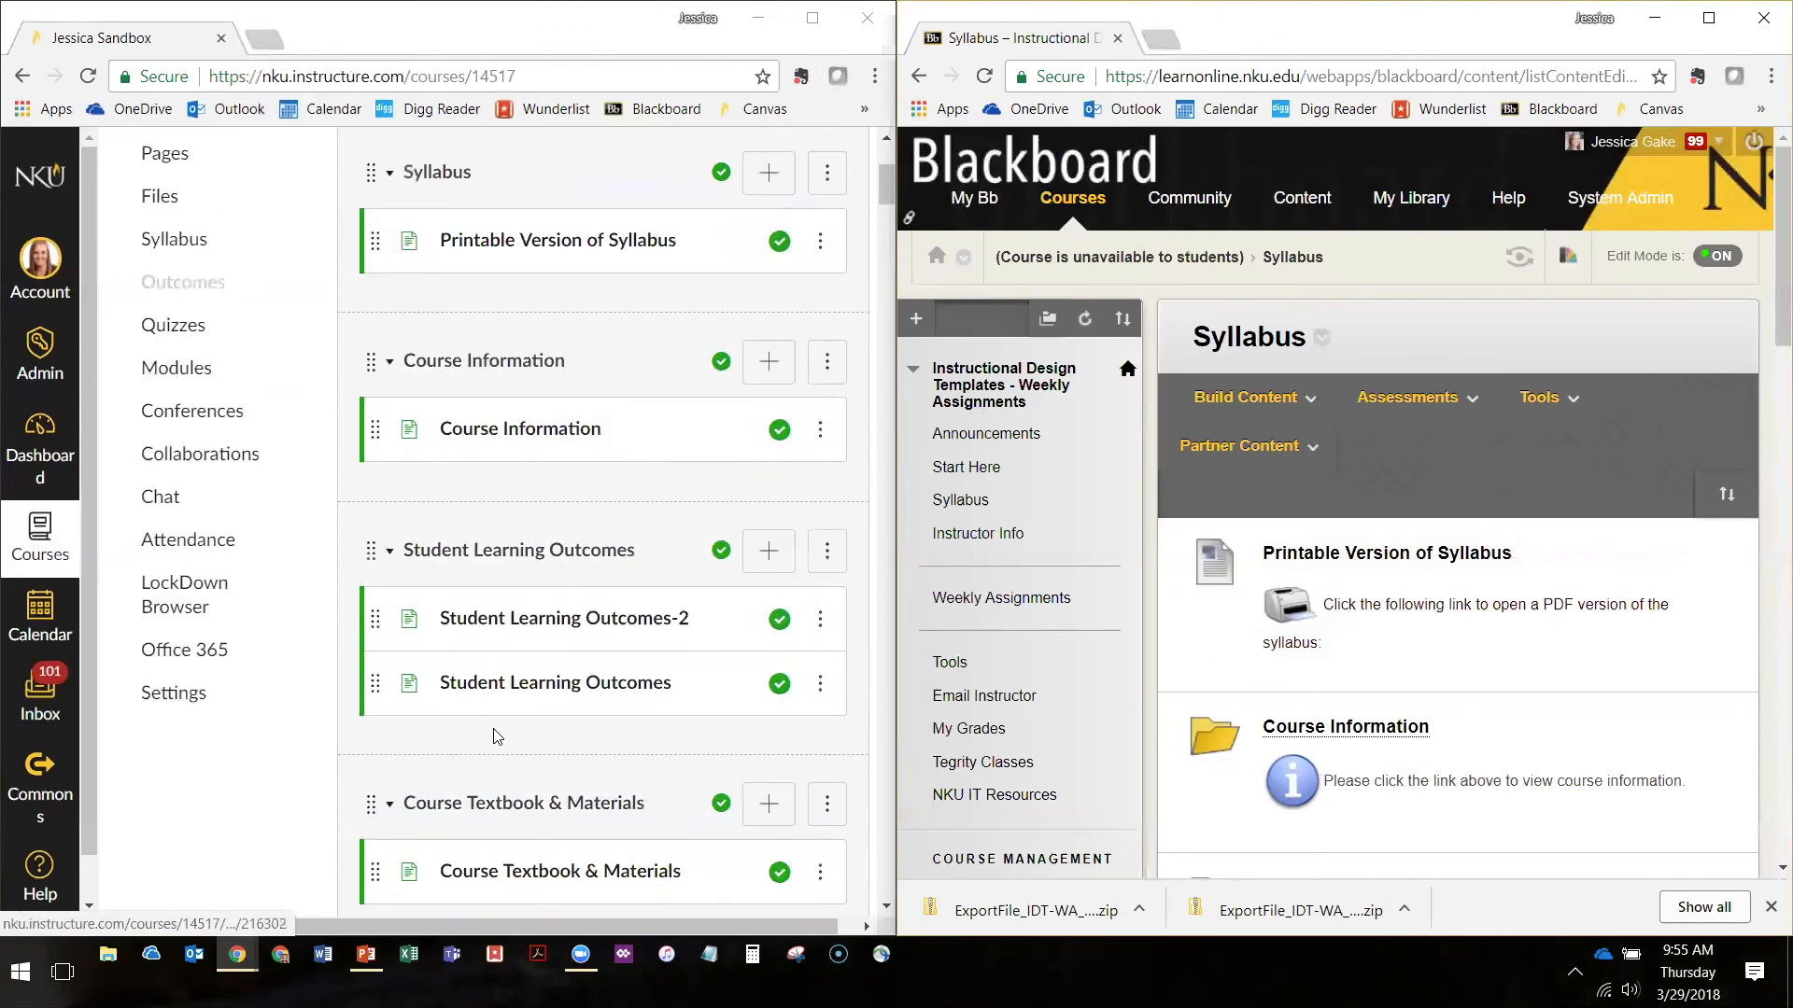
Move the Course Information, Student Learning Outcomes-2, Student Learning Outcomes and Course Textbook & Materials pages into the Syllabus module
scroll(384, 717, "down", 1)
left_click_drag(378, 672, 379, 536)
scroll(383, 644, "down", 3)
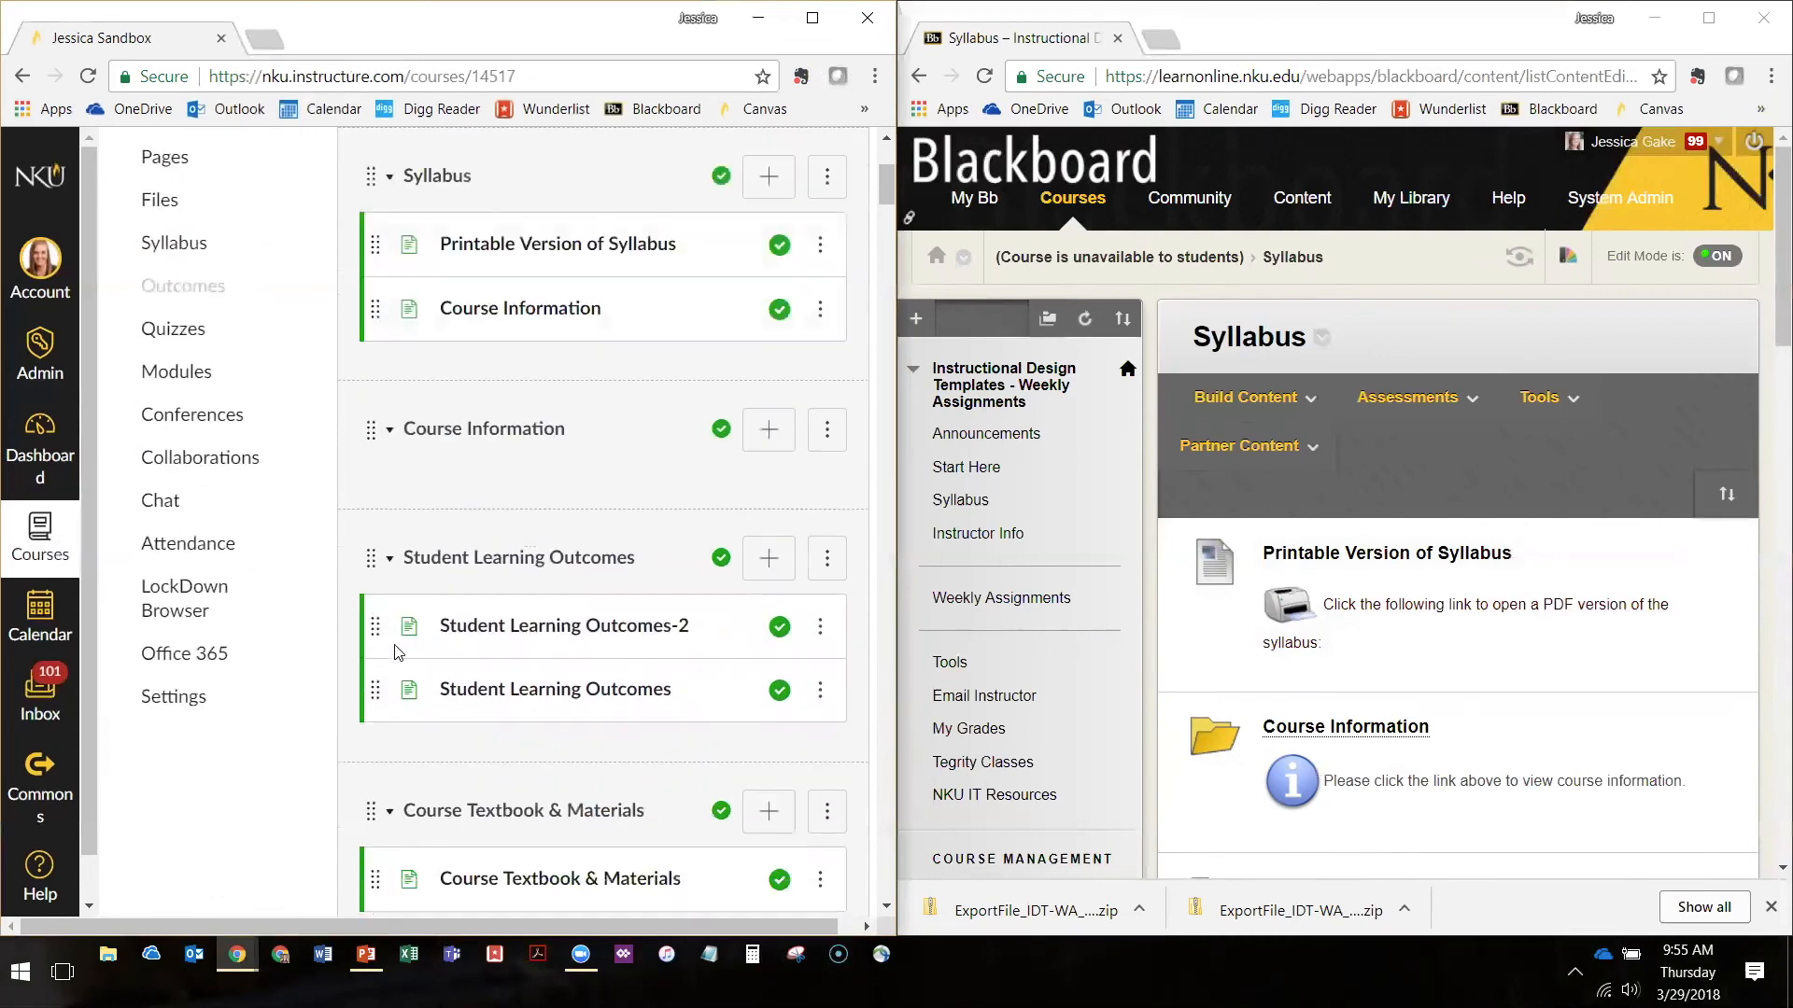
left_click_drag(374, 625, 375, 425)
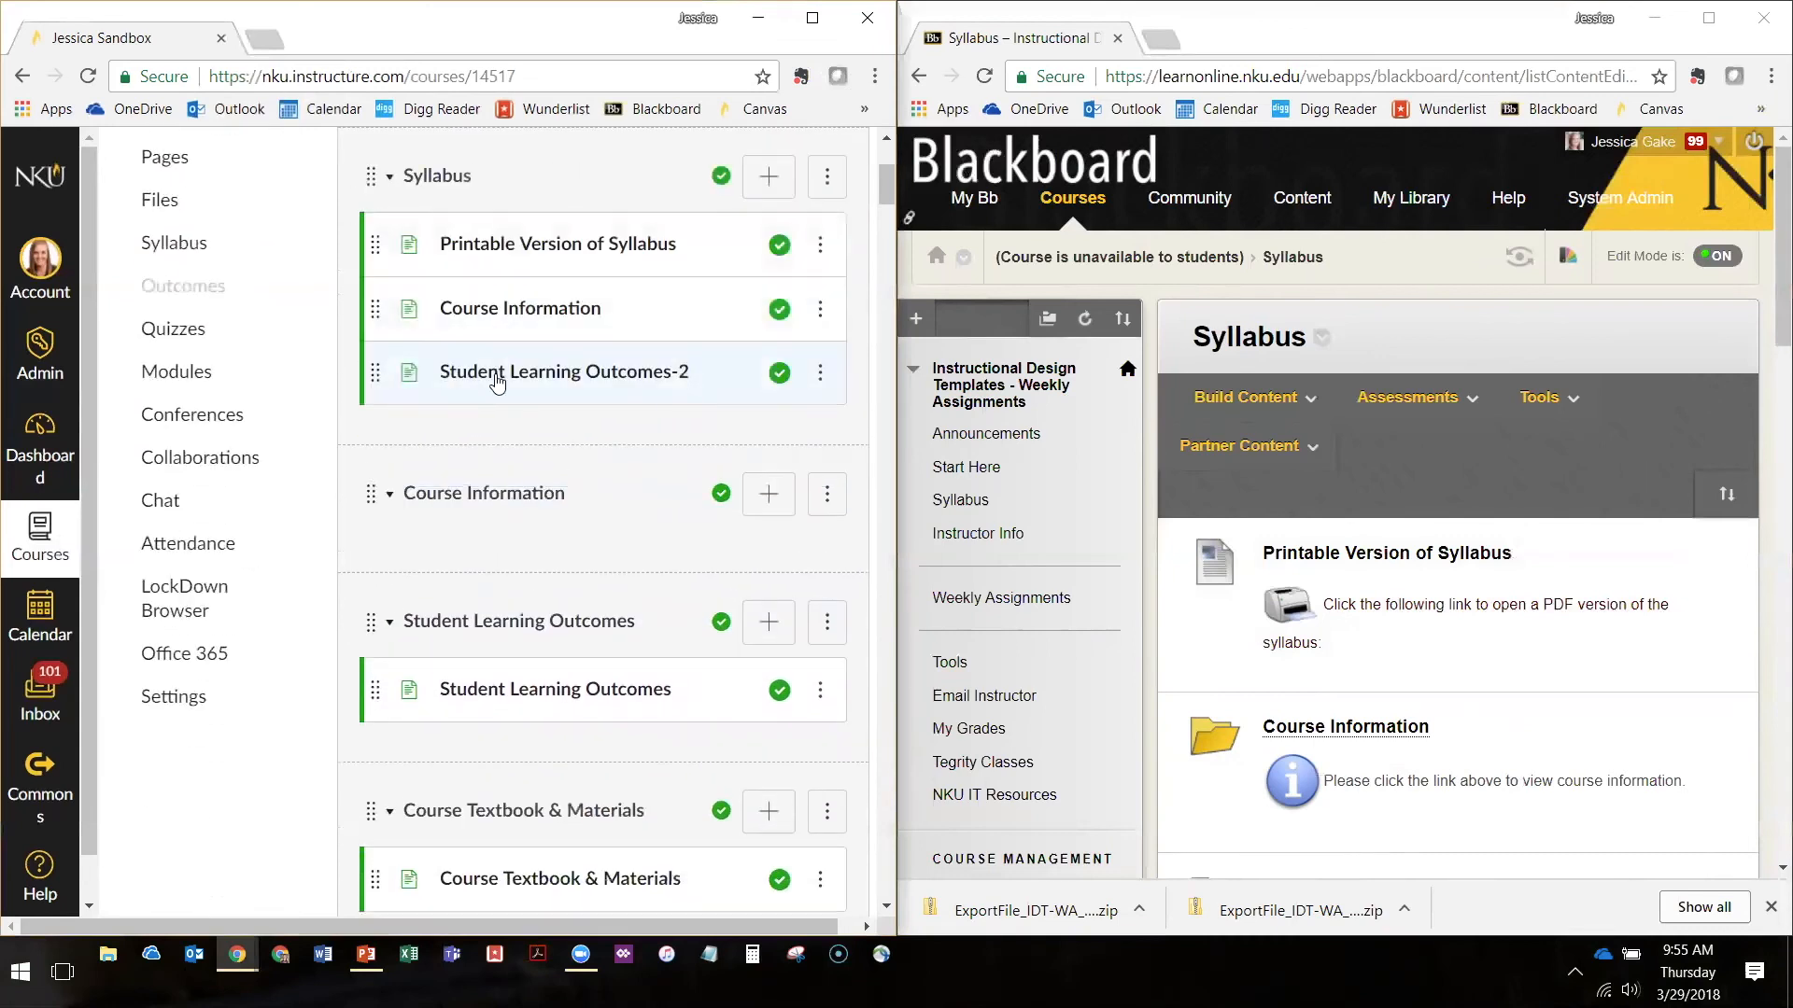
left_click_drag(374, 689, 375, 431)
scroll(383, 560, "down", 3)
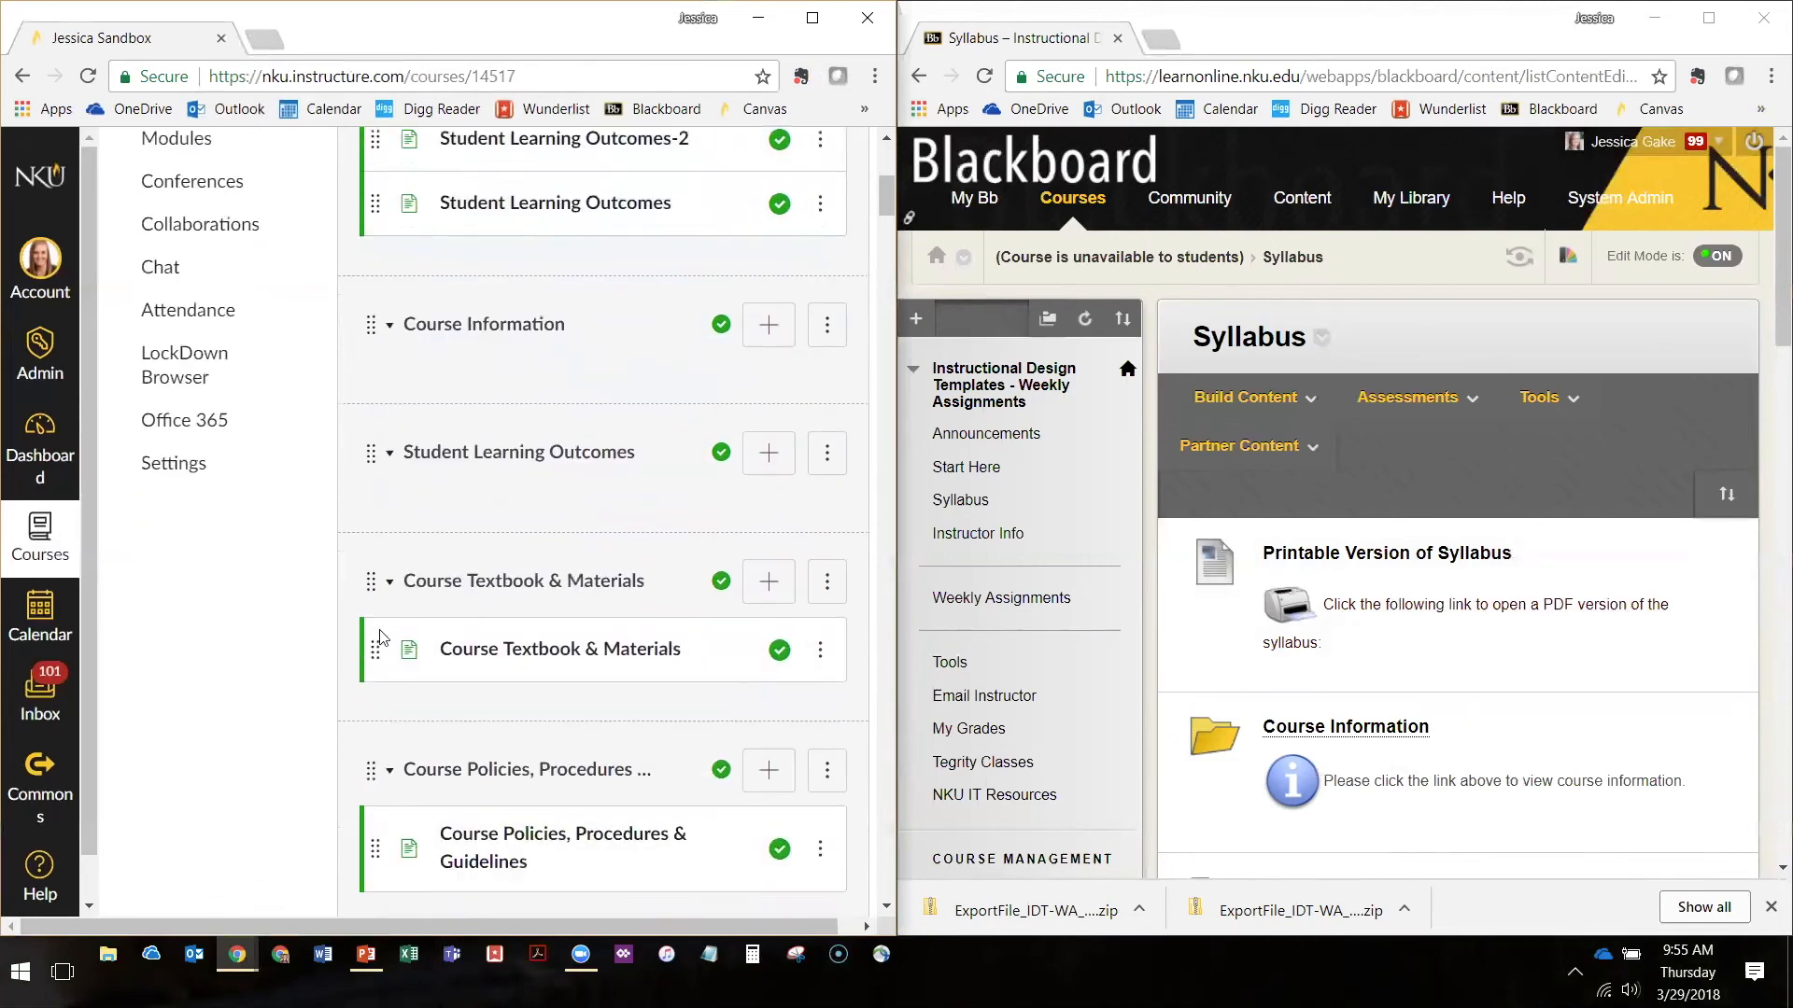
left_click_drag(375, 645, 393, 252)
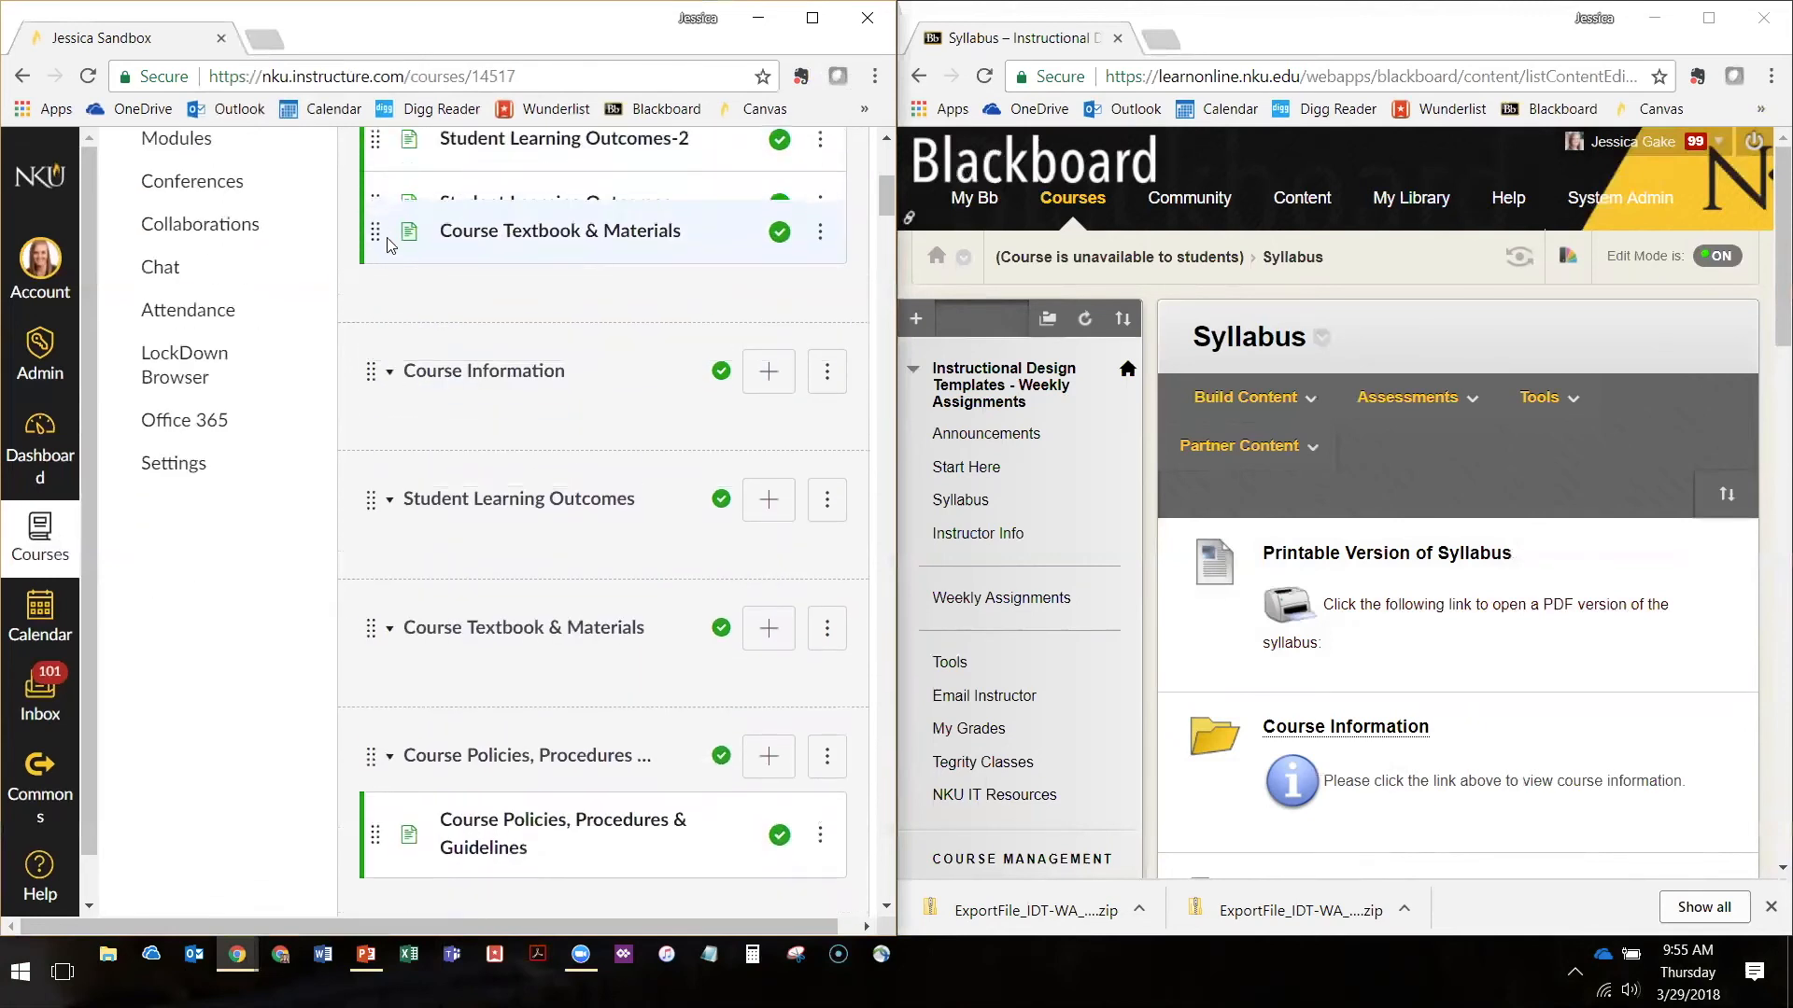
Move the Course Policies, Procedures & Guidelines page into the Syllabus module and the Assignments and Grading page to that module's bottom
left_click_drag(374, 819, 369, 385)
scroll(607, 523, "down", 4)
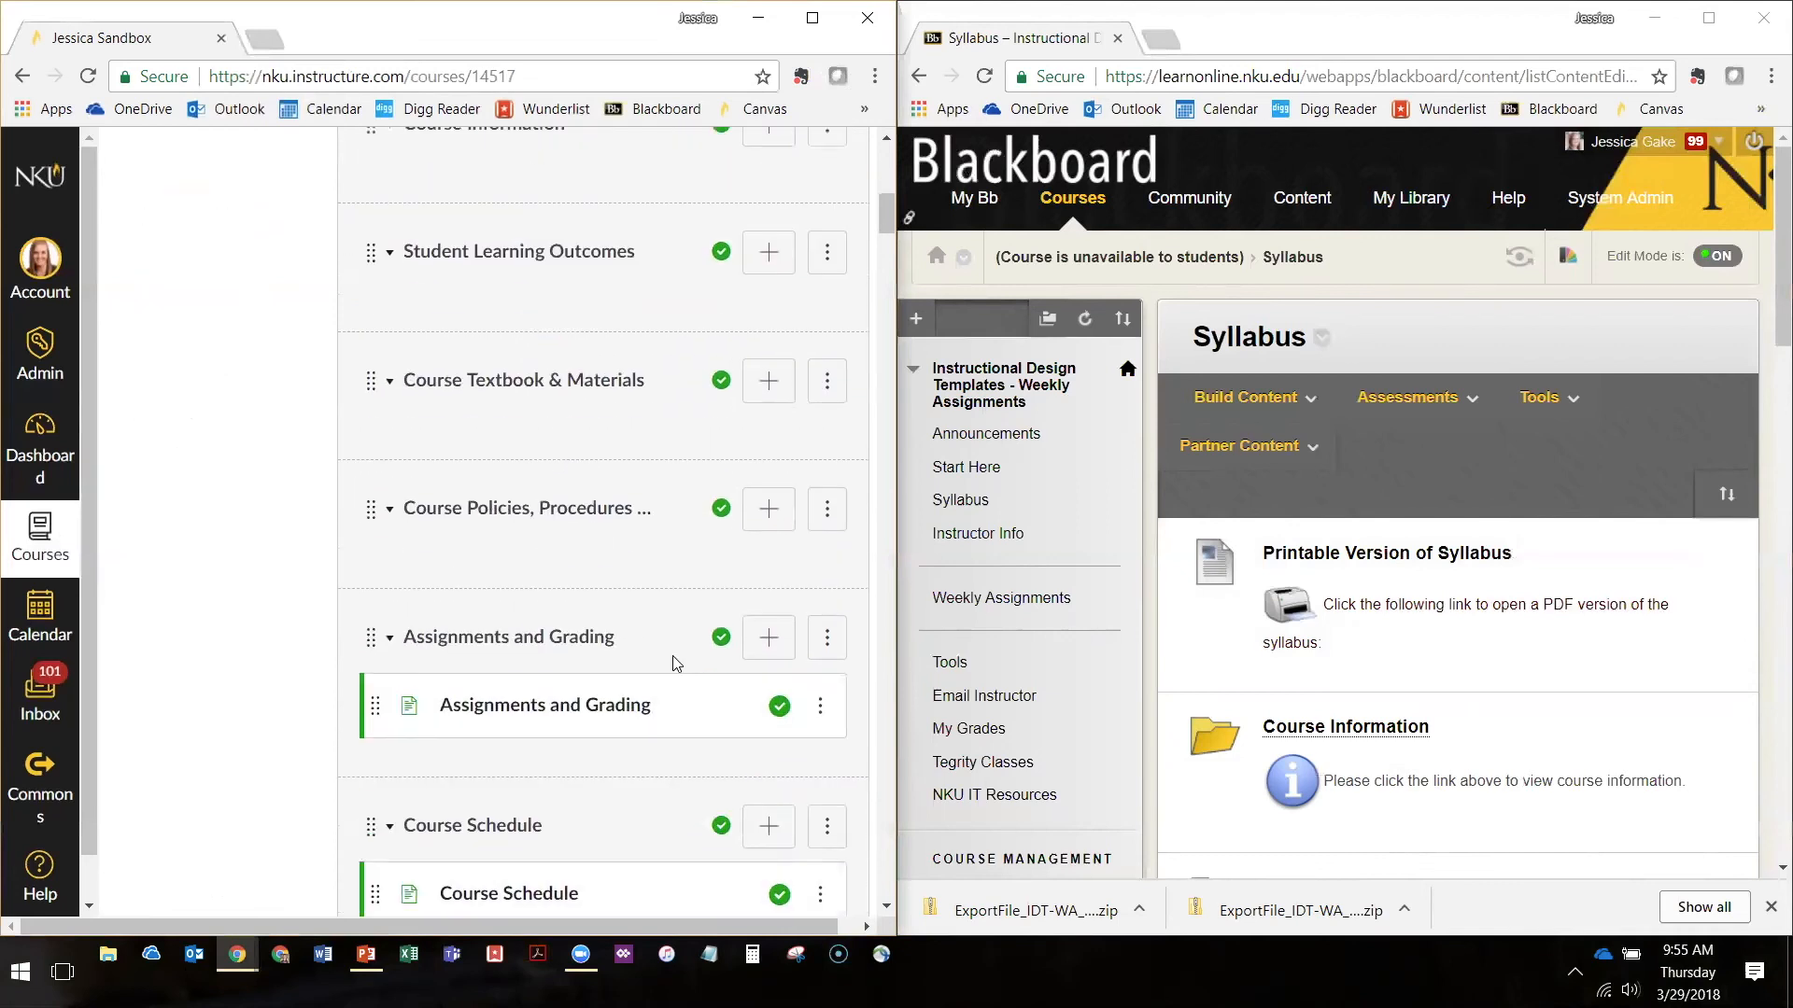
left_click(821, 717)
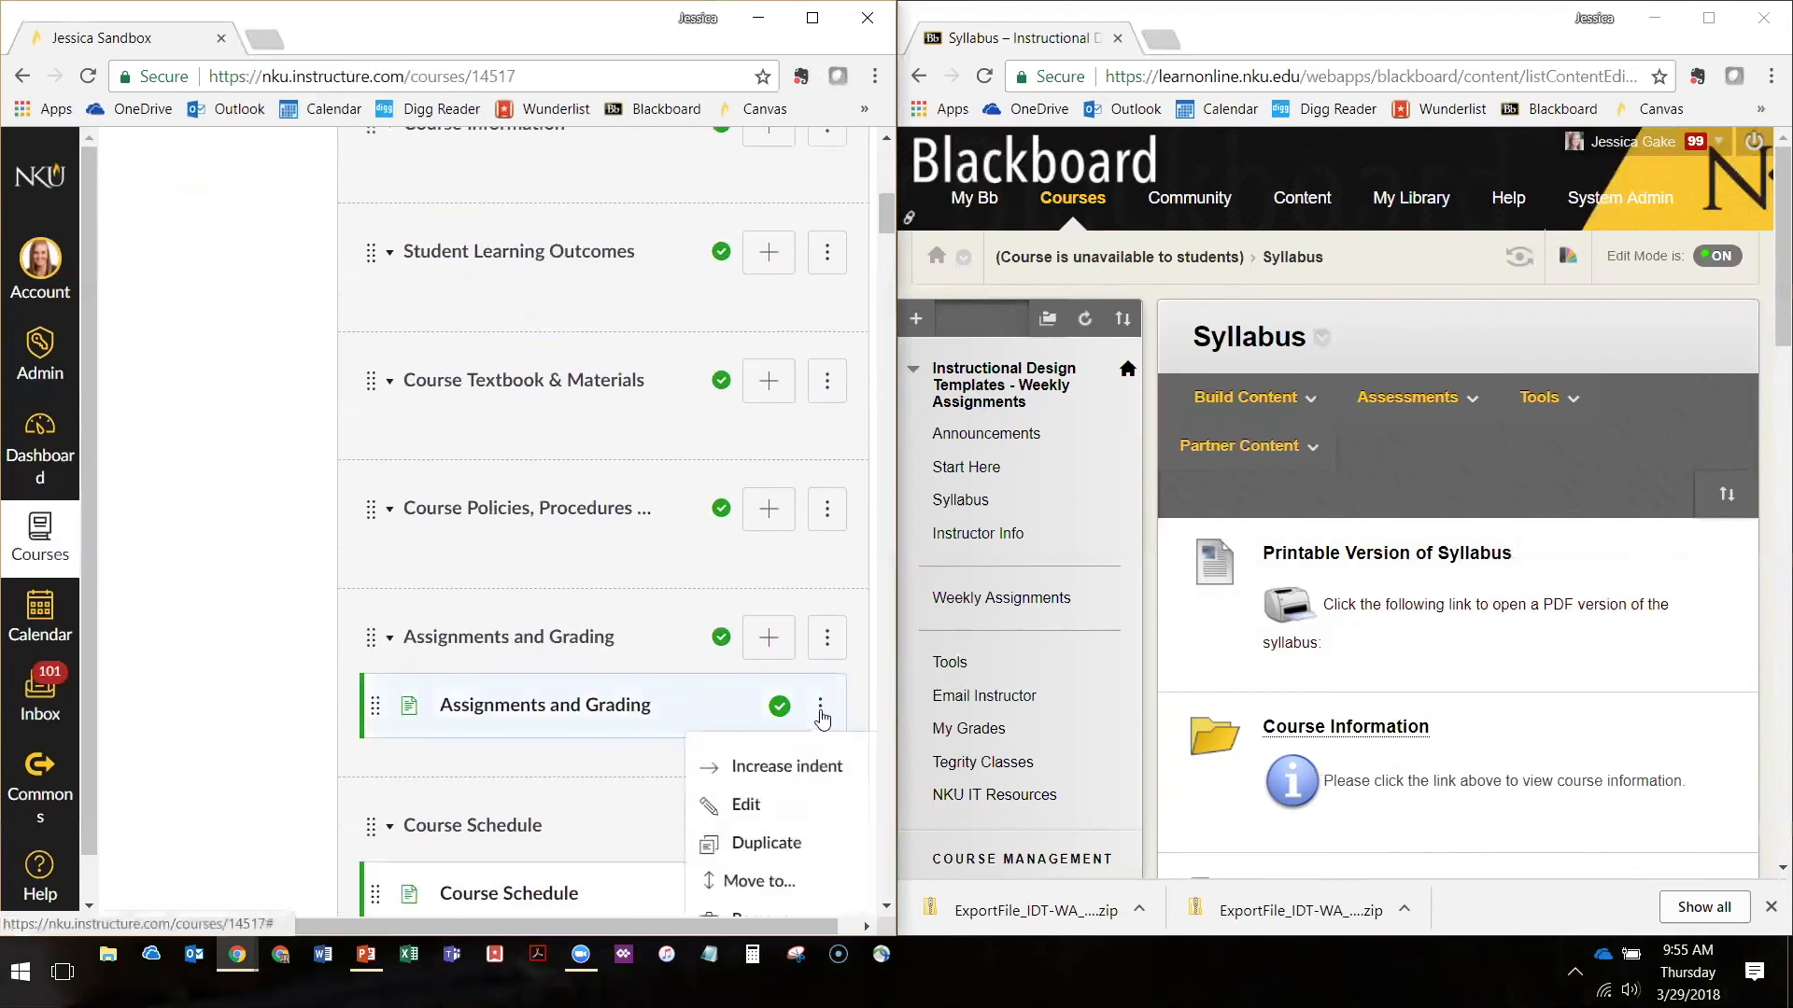
scroll(747, 668, "down", 1)
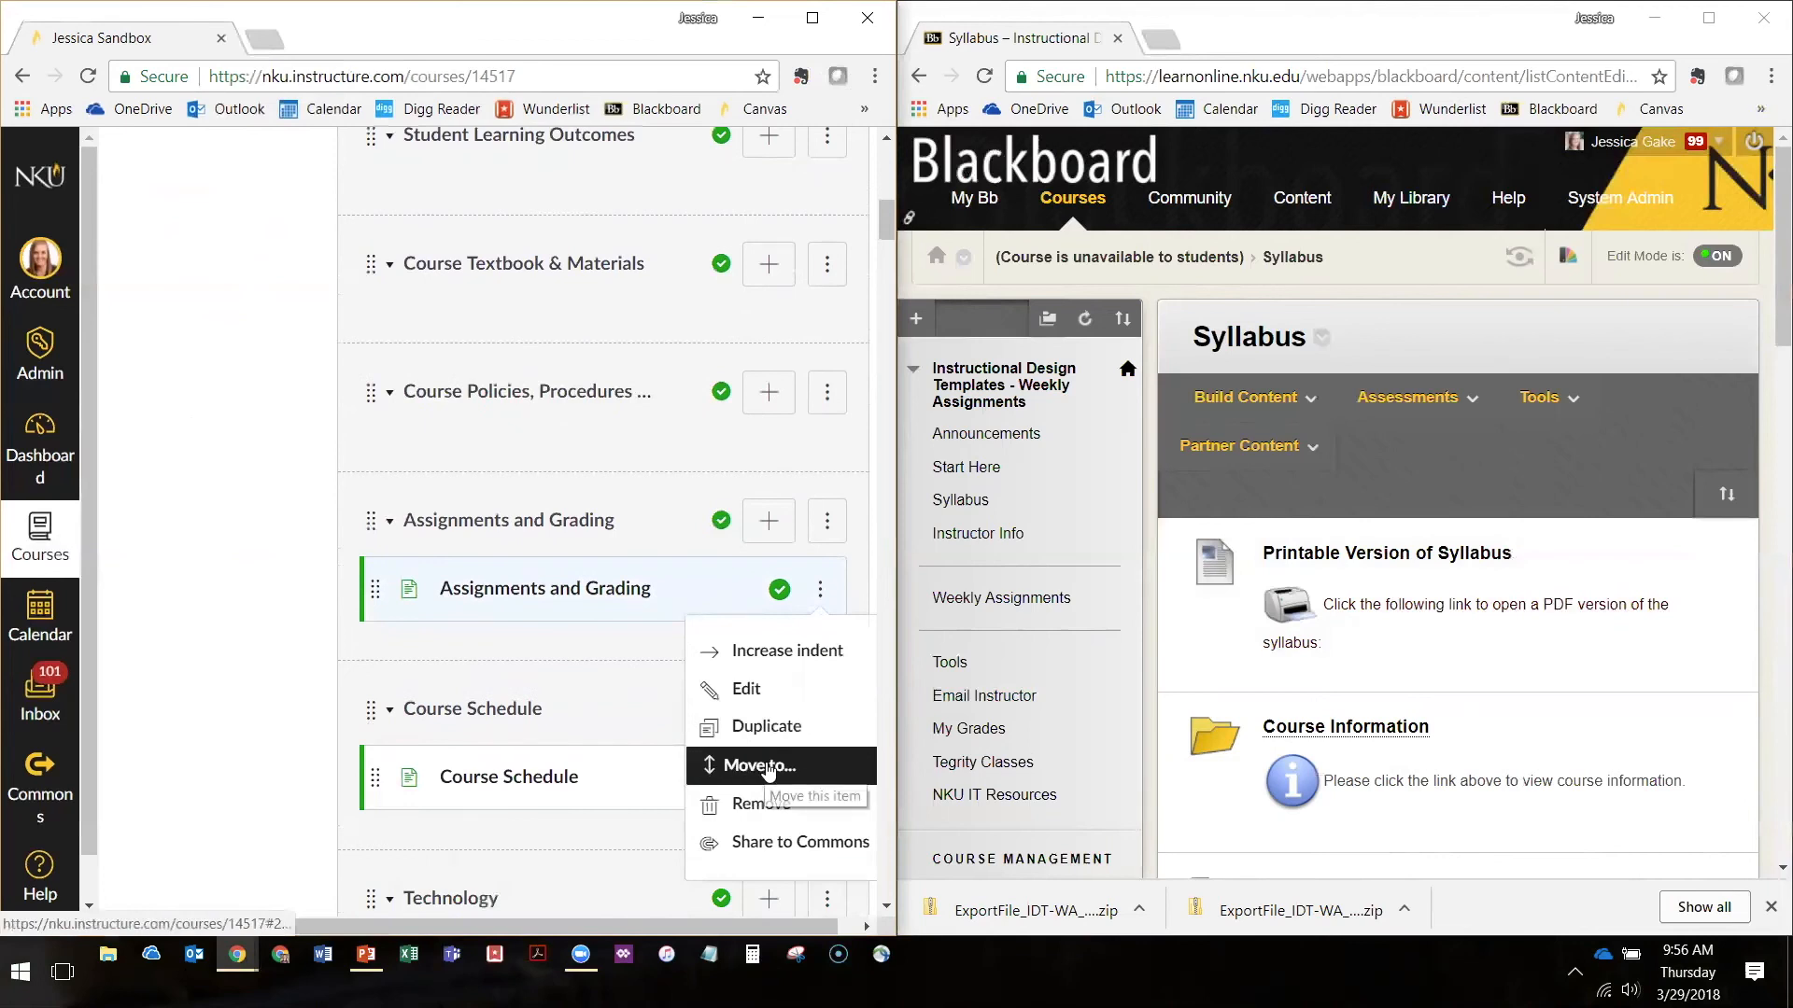
left_click(767, 766)
left_click(721, 288)
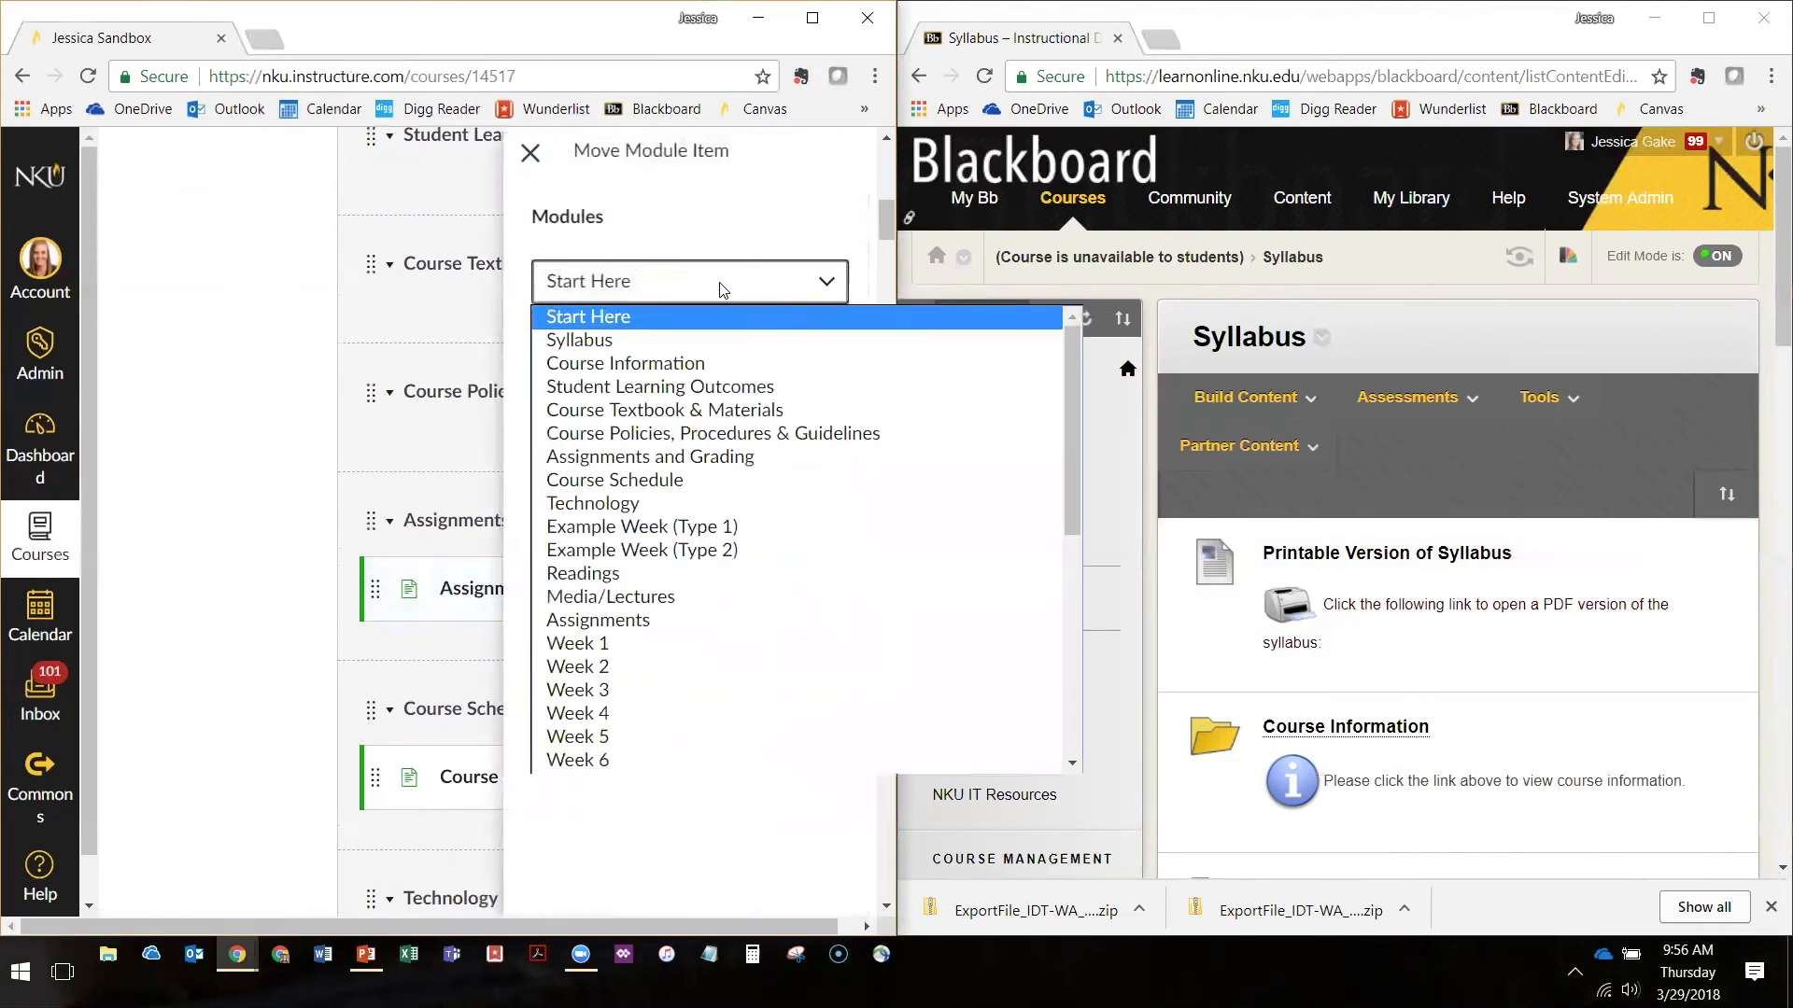
left_click(620, 342)
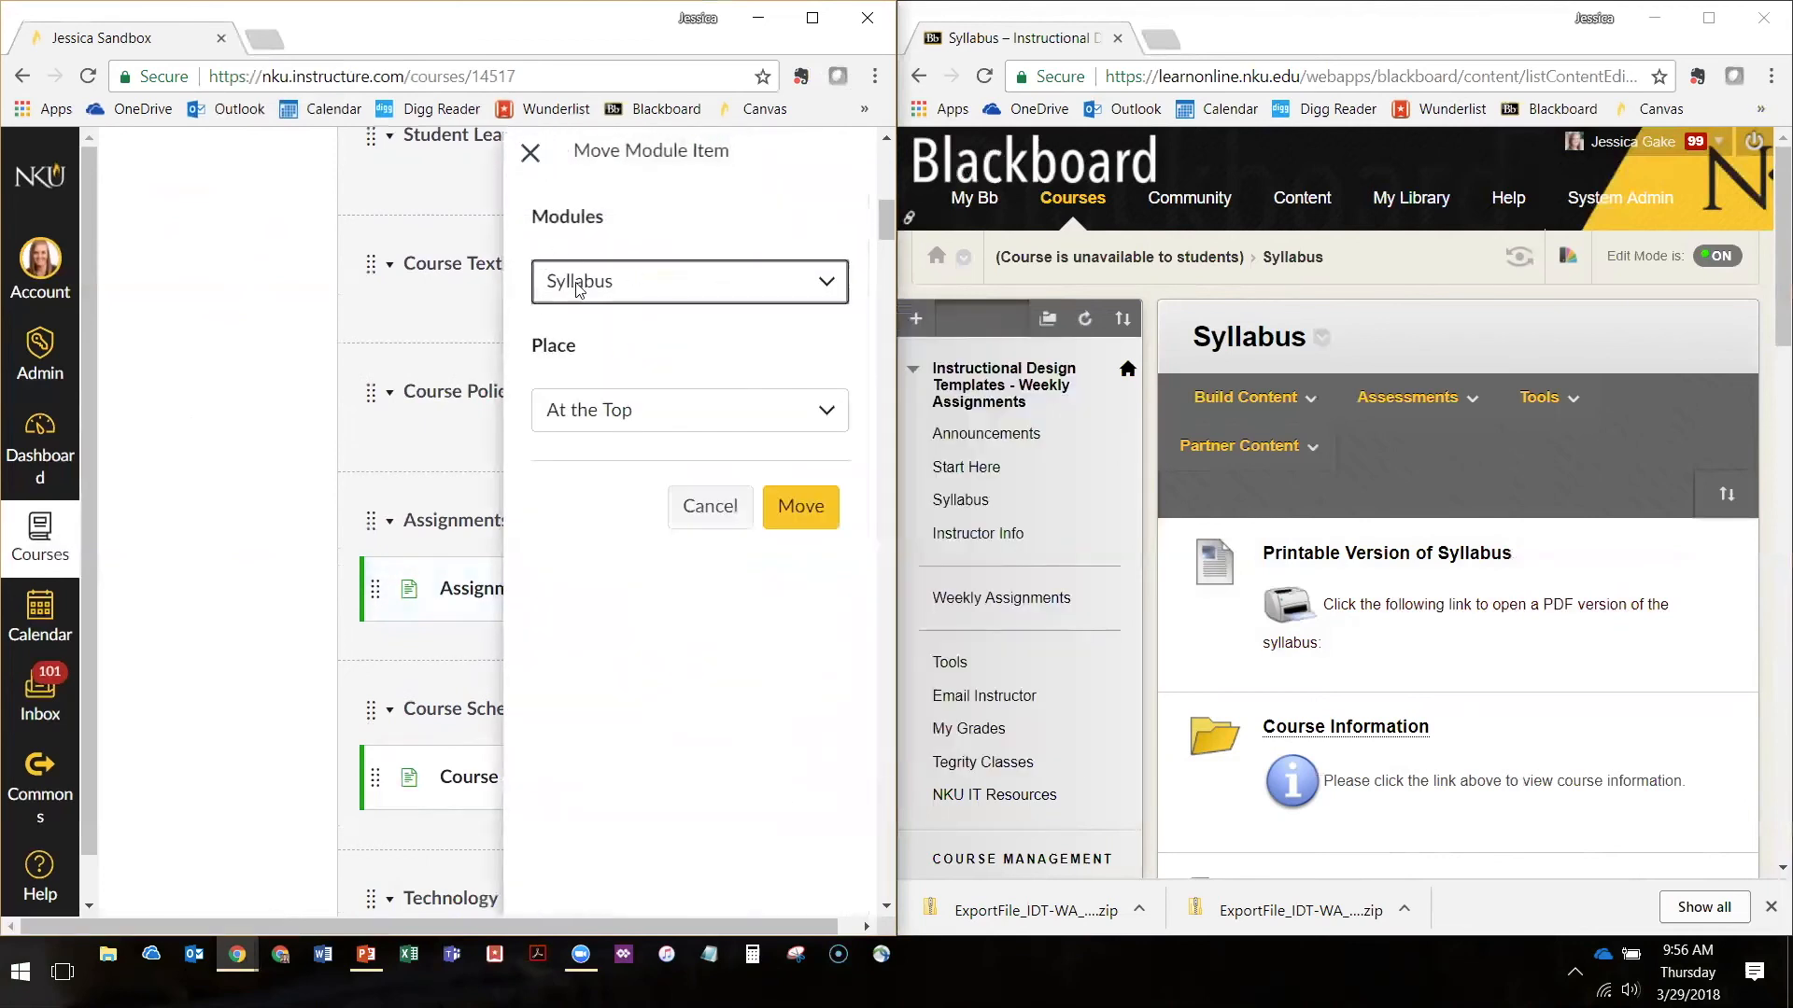
left_click(634, 428)
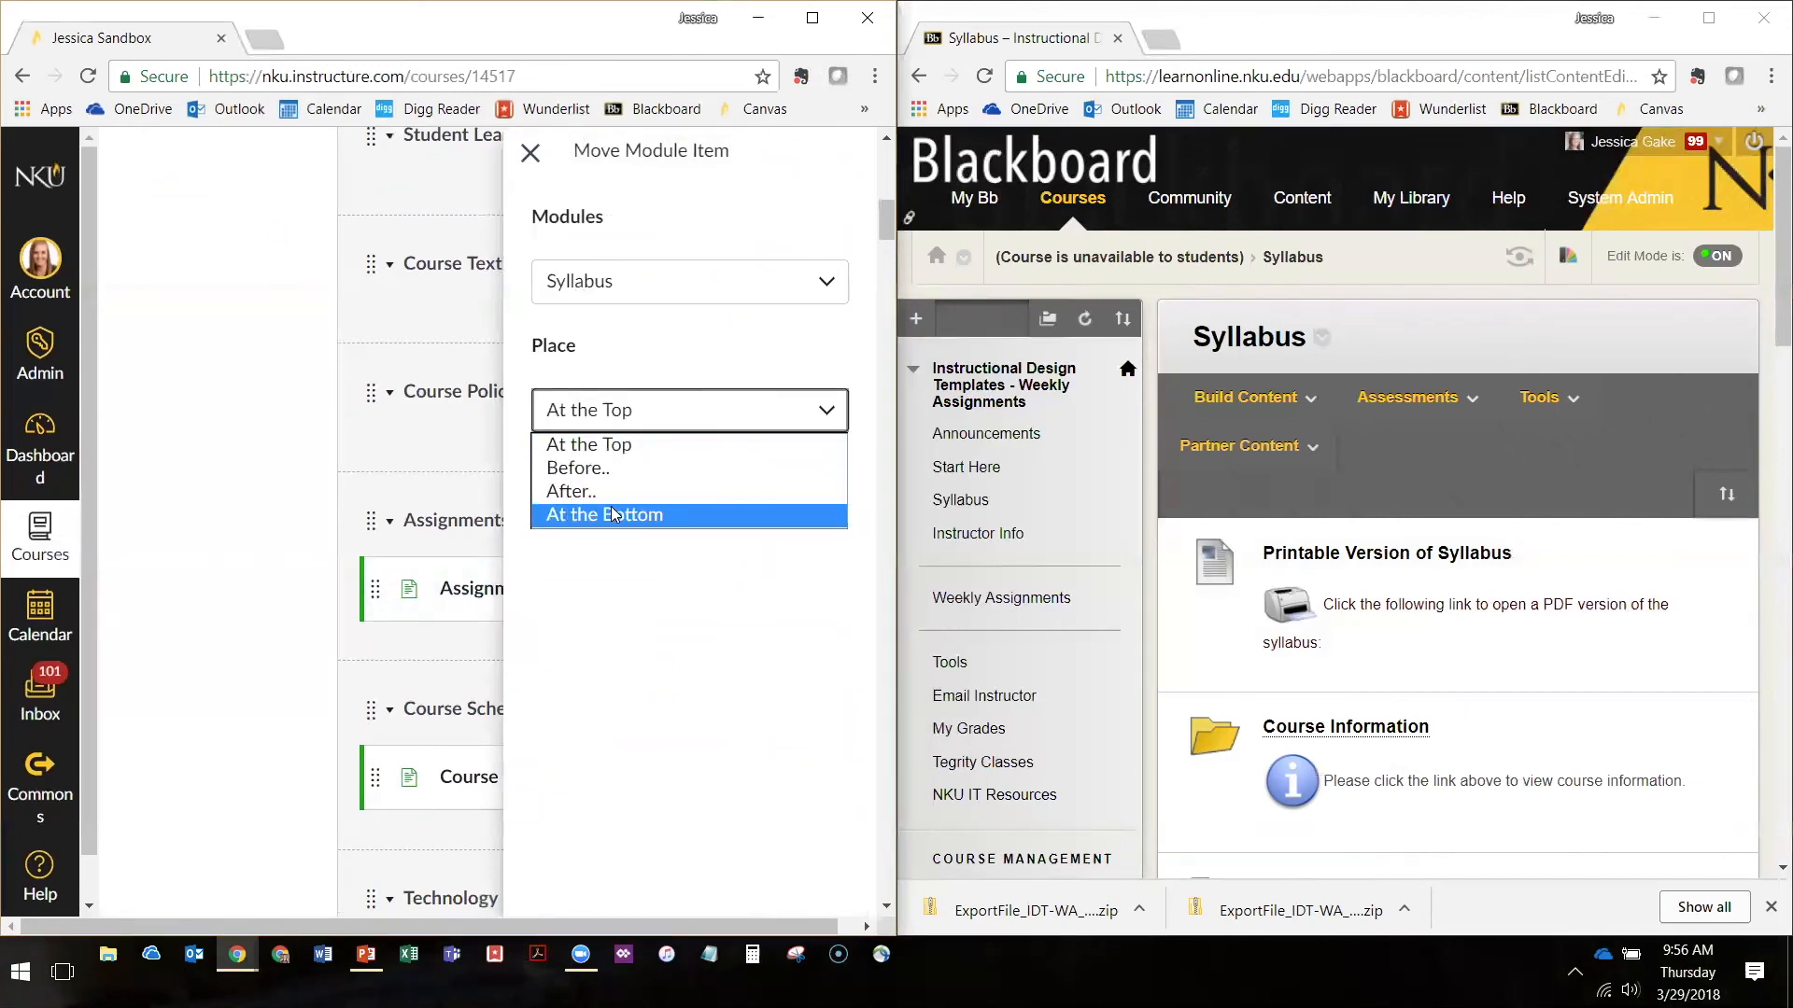
left_click(601, 512)
key("Tab")
key("Tab")
key("Return")
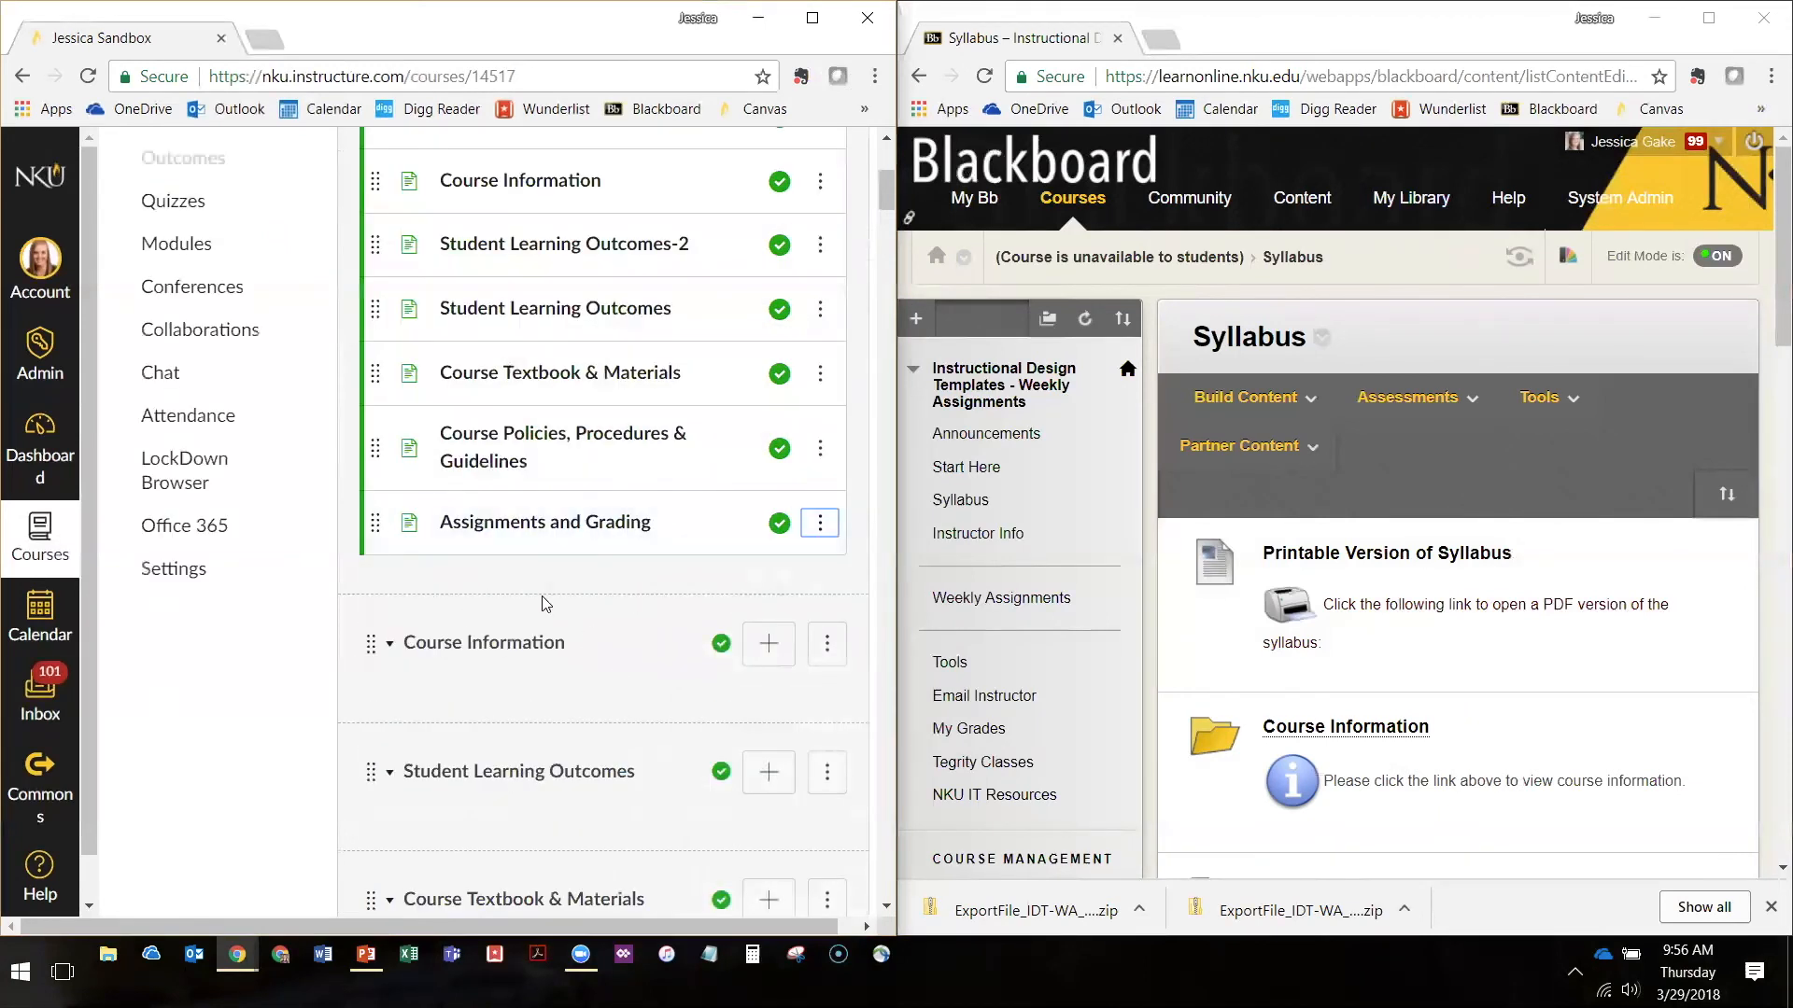
scroll(545, 603, "up", 4)
scroll(654, 504, "down", 1)
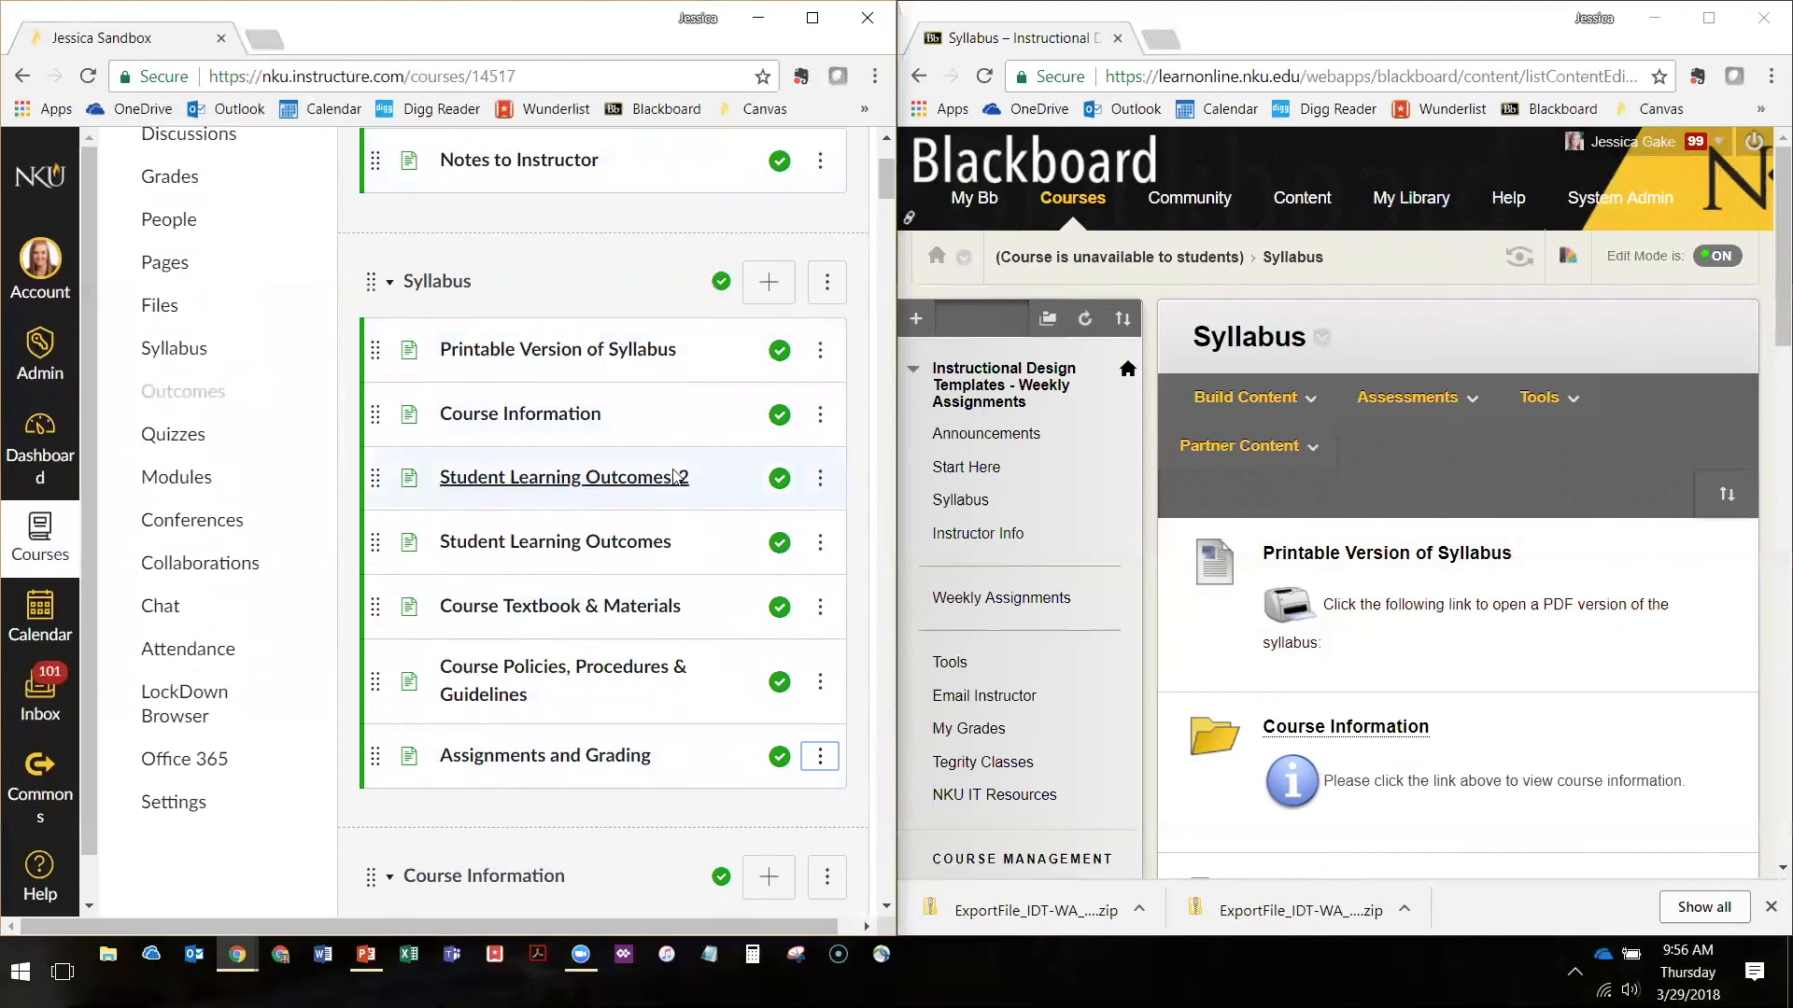
Delete the emptied Course Information module from the Canvas course
scroll(674, 477, "down", 3)
left_click(820, 522)
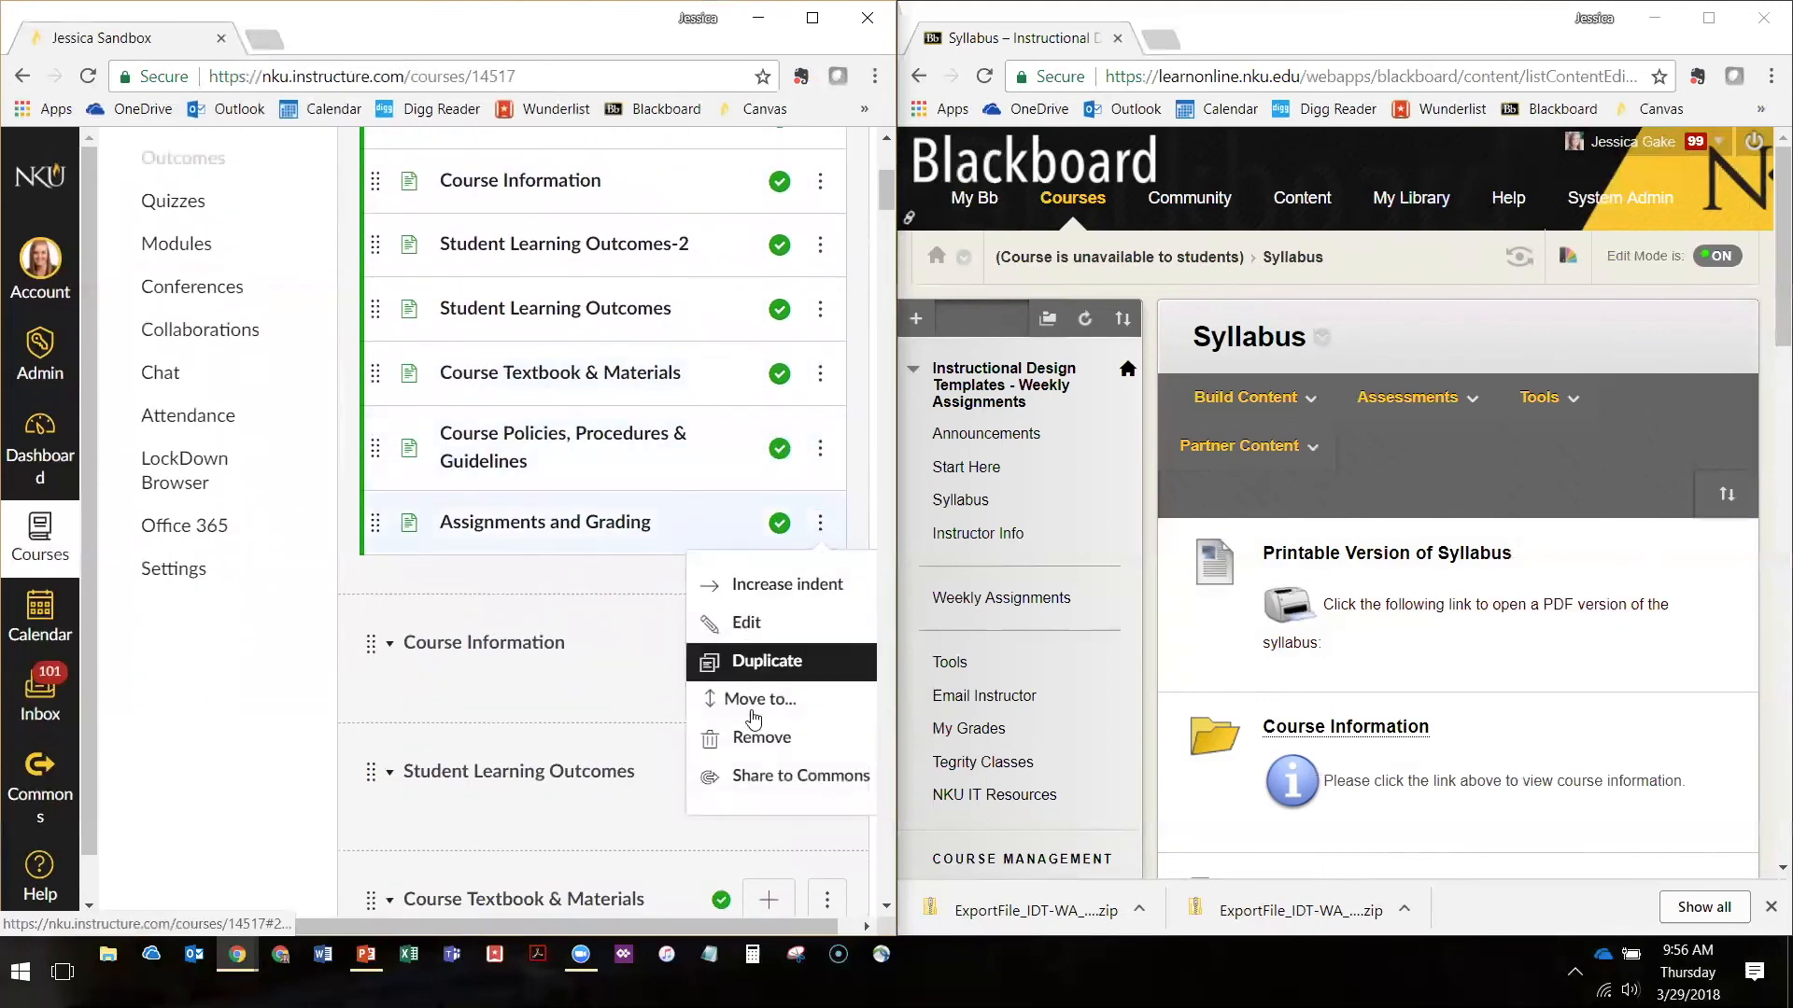
left_click(413, 591)
scroll(772, 628, "down", 2)
scroll(505, 249, "down", 2)
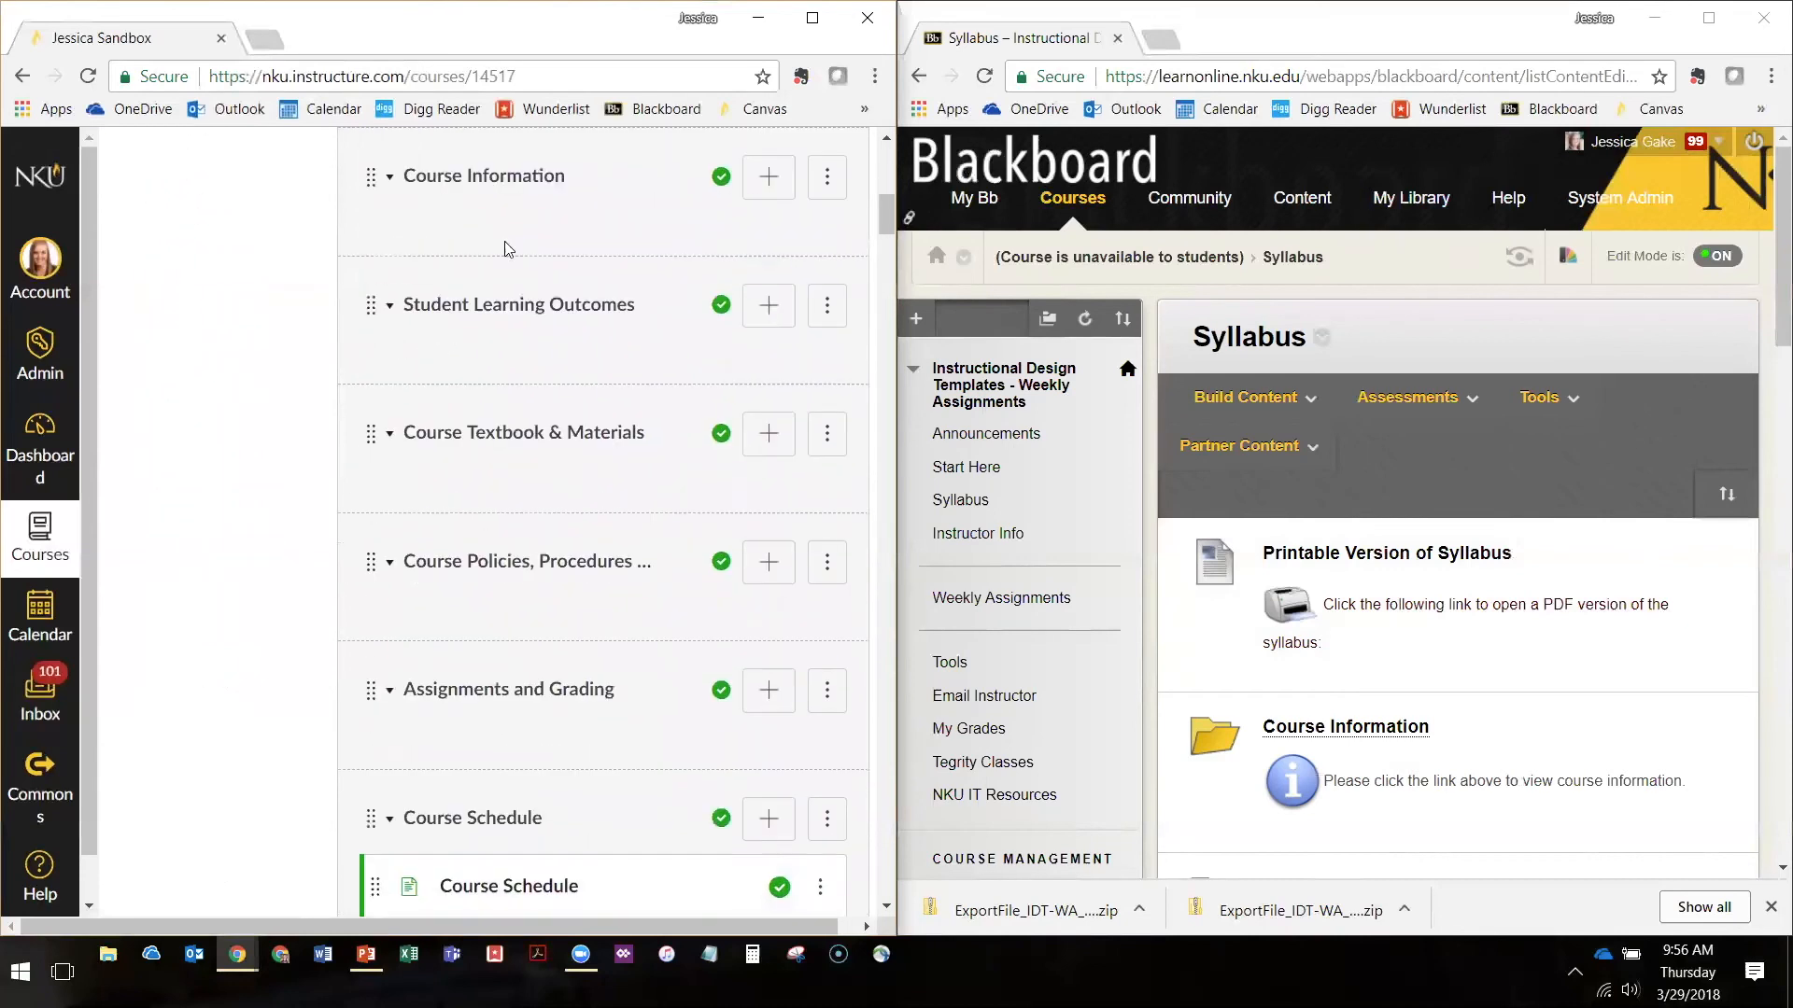
left_click(827, 177)
left_click(747, 364)
left_click(528, 200)
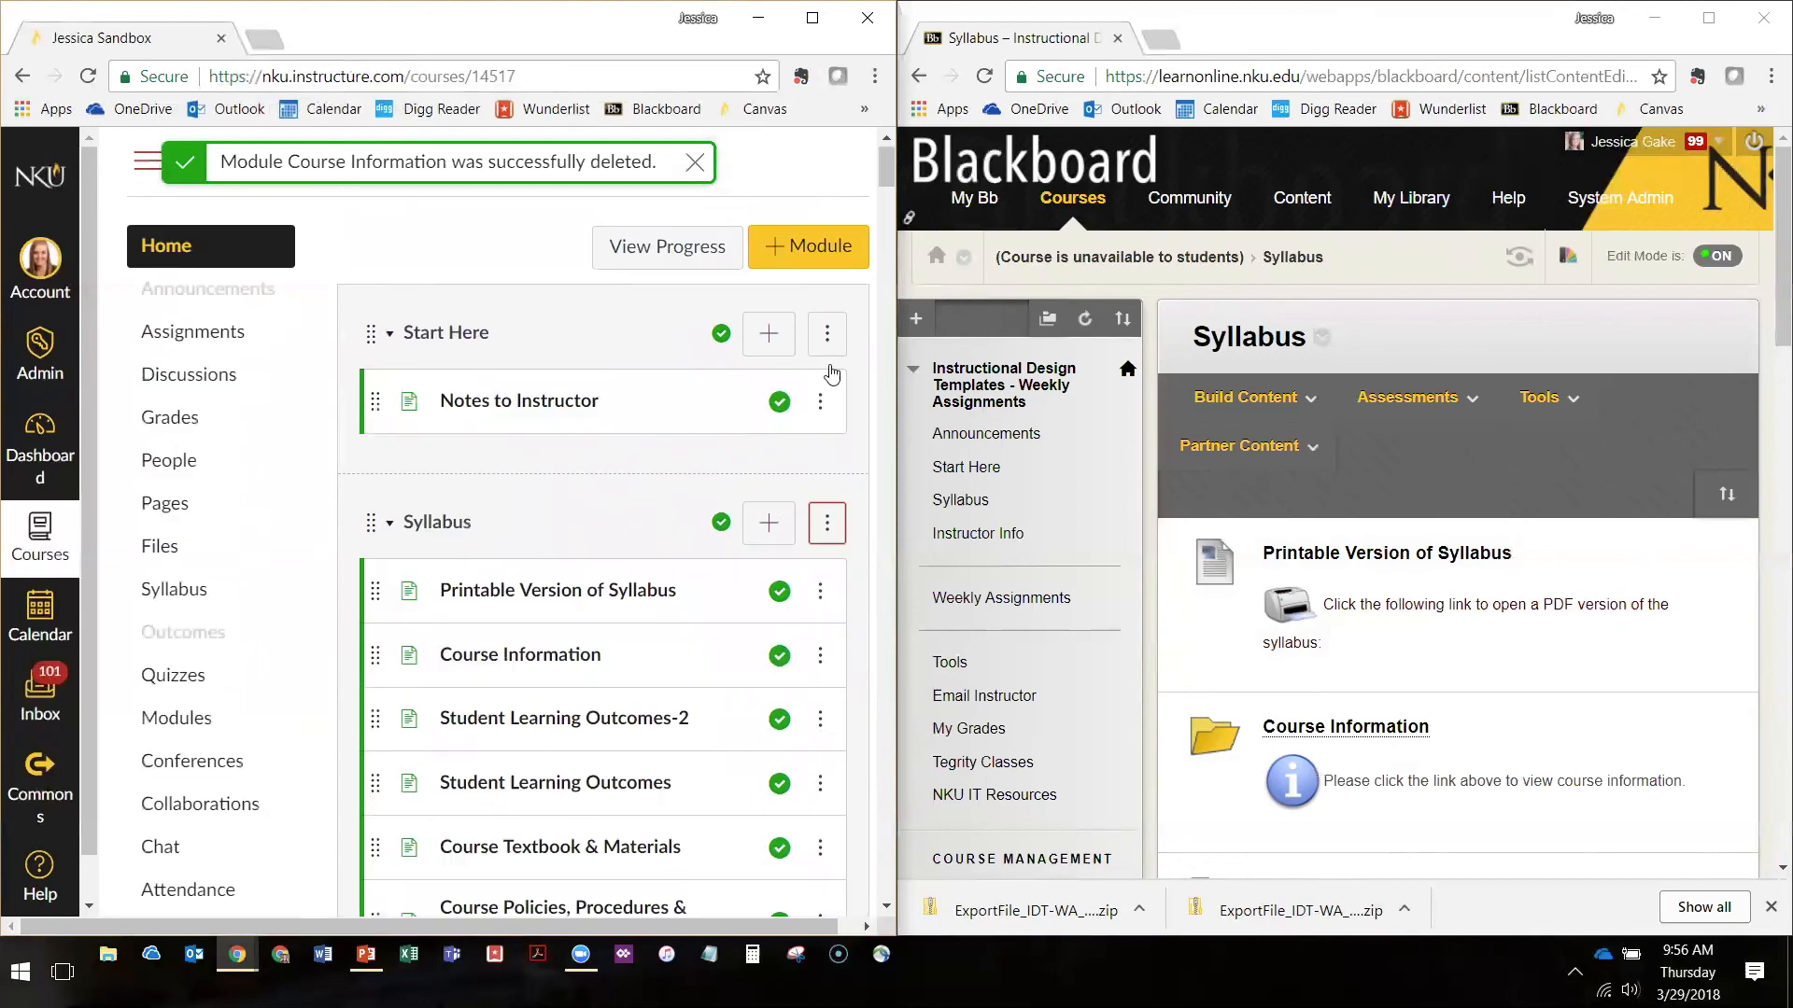
Delete the emptied Student Learning Outcomes module
scroll(808, 481, "down", 3)
scroll(808, 481, "down", 2)
left_click(826, 536)
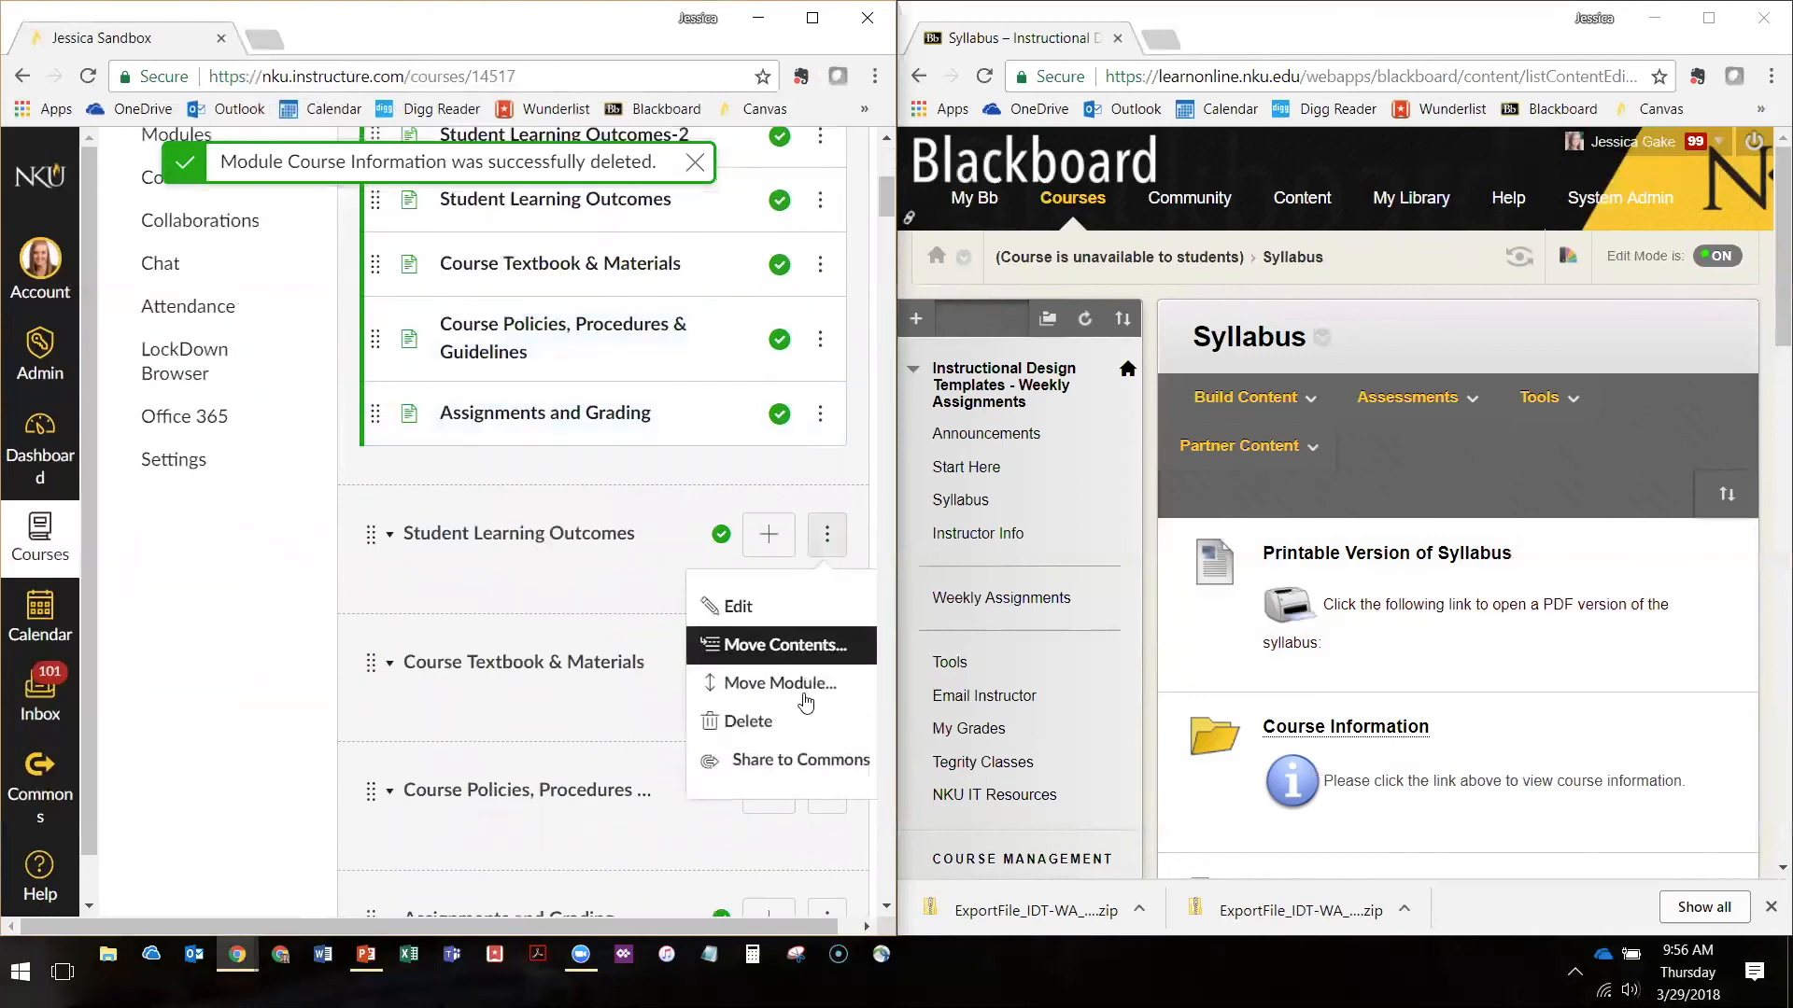
left_click(764, 721)
left_click(525, 198)
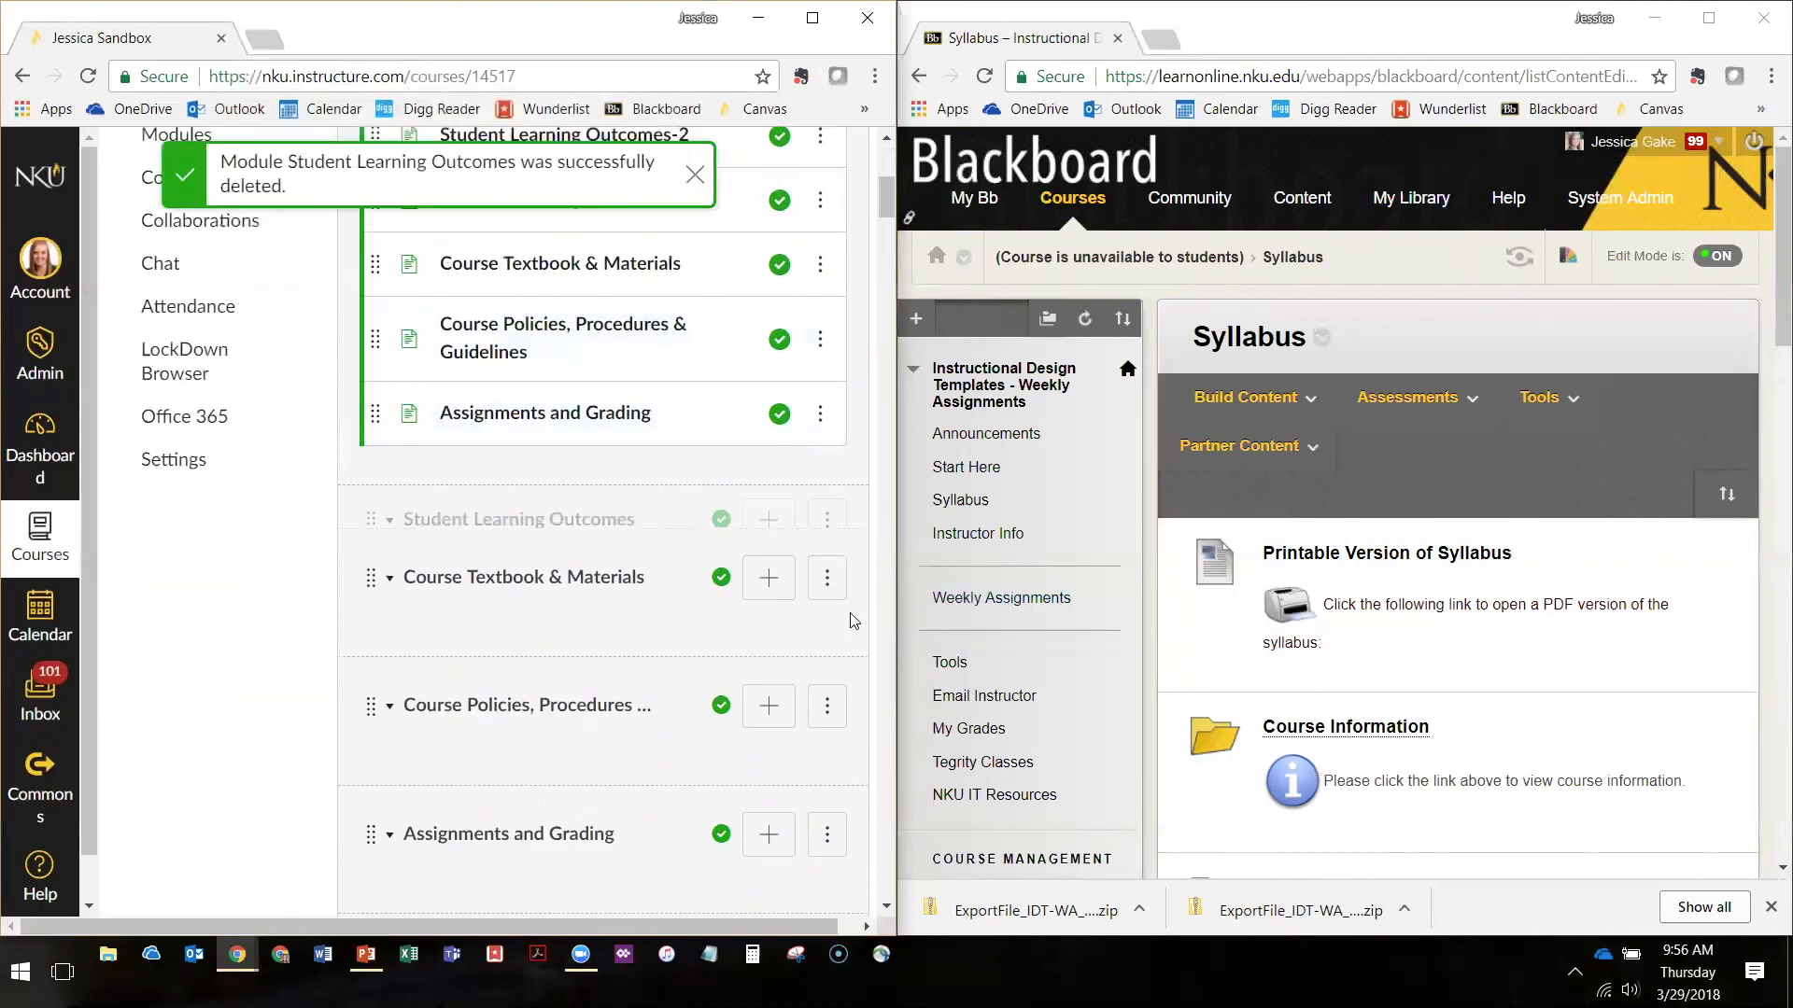
Delete the emptied Course Textbook & Materials module
scroll(531, 394, "down", 5)
scroll(726, 618, "up", 3)
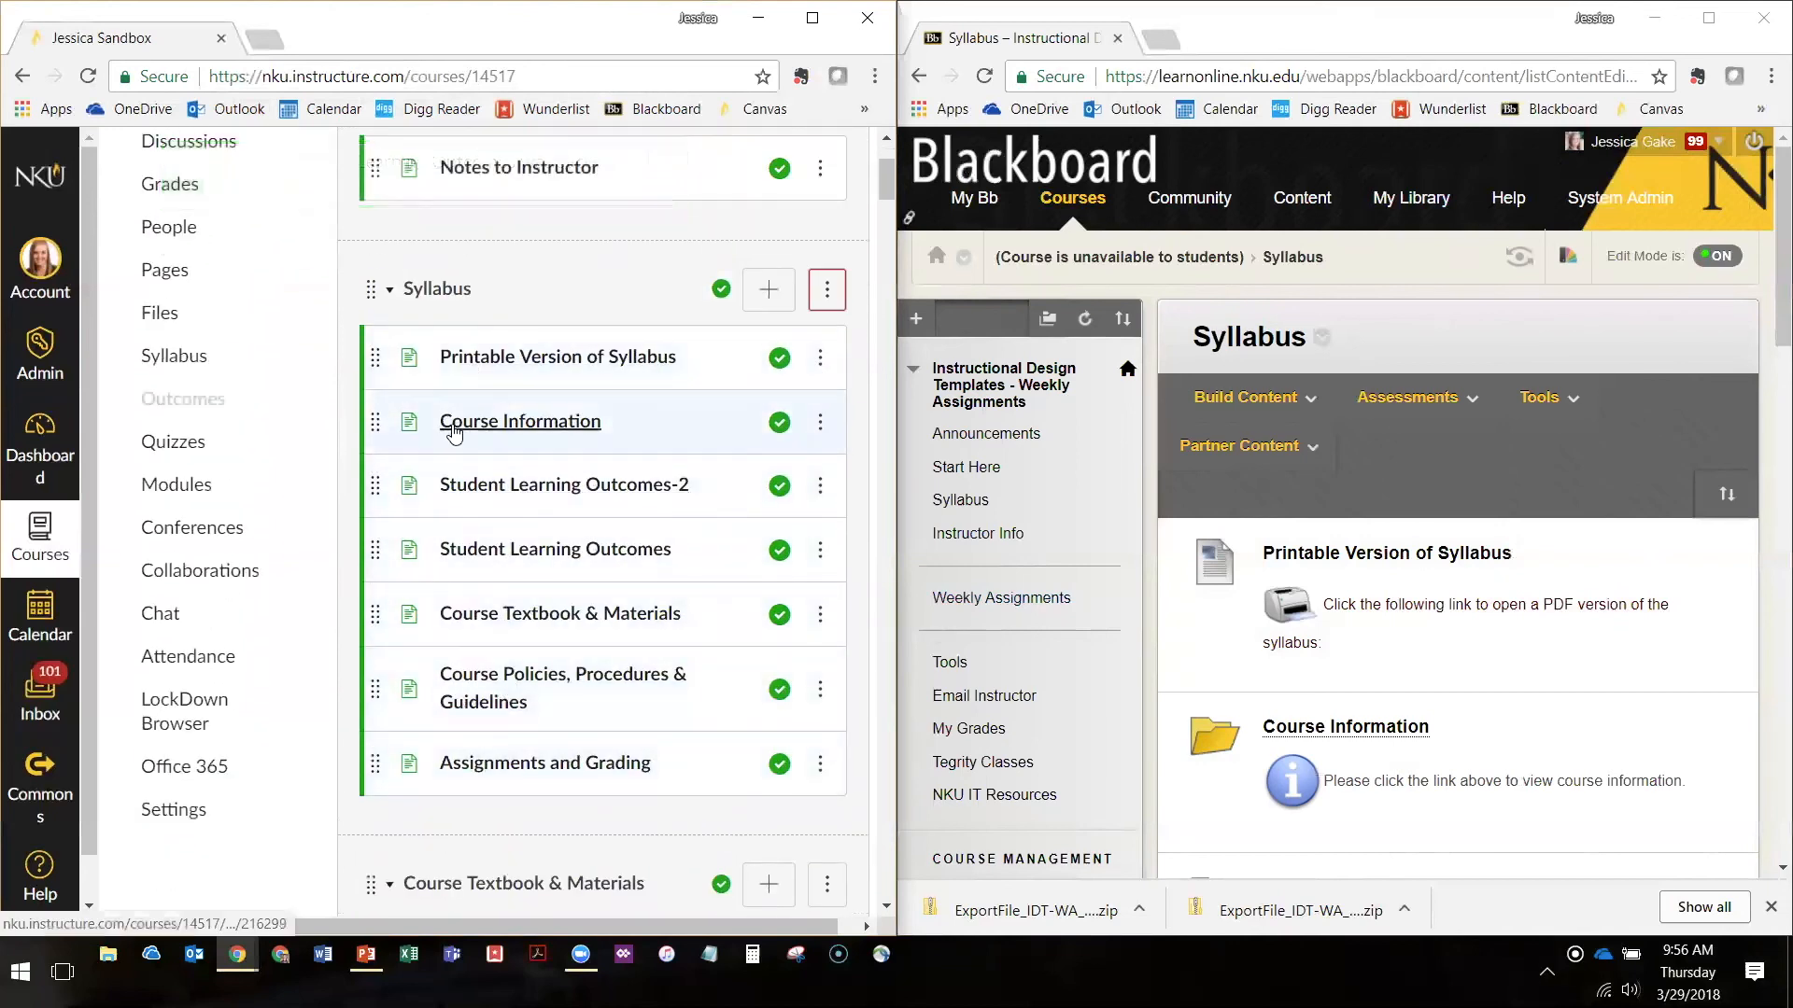
scroll(580, 592, "down", 3)
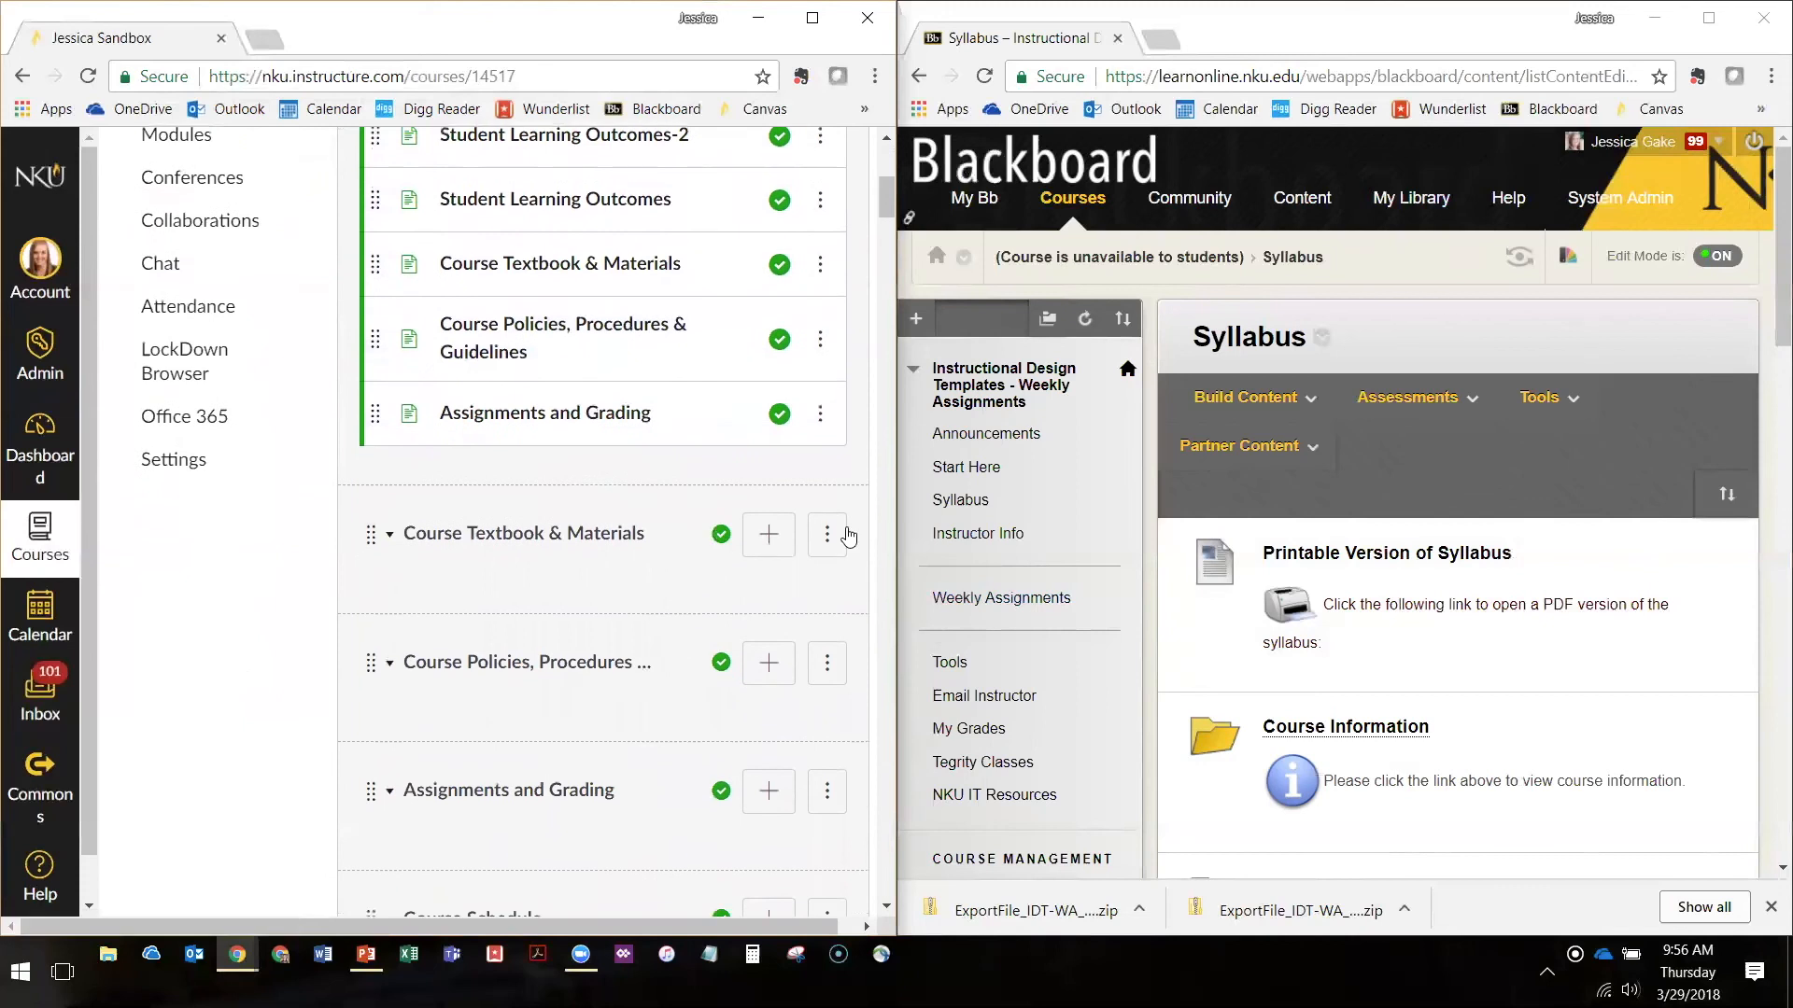
left_click(846, 535)
left_click(738, 722)
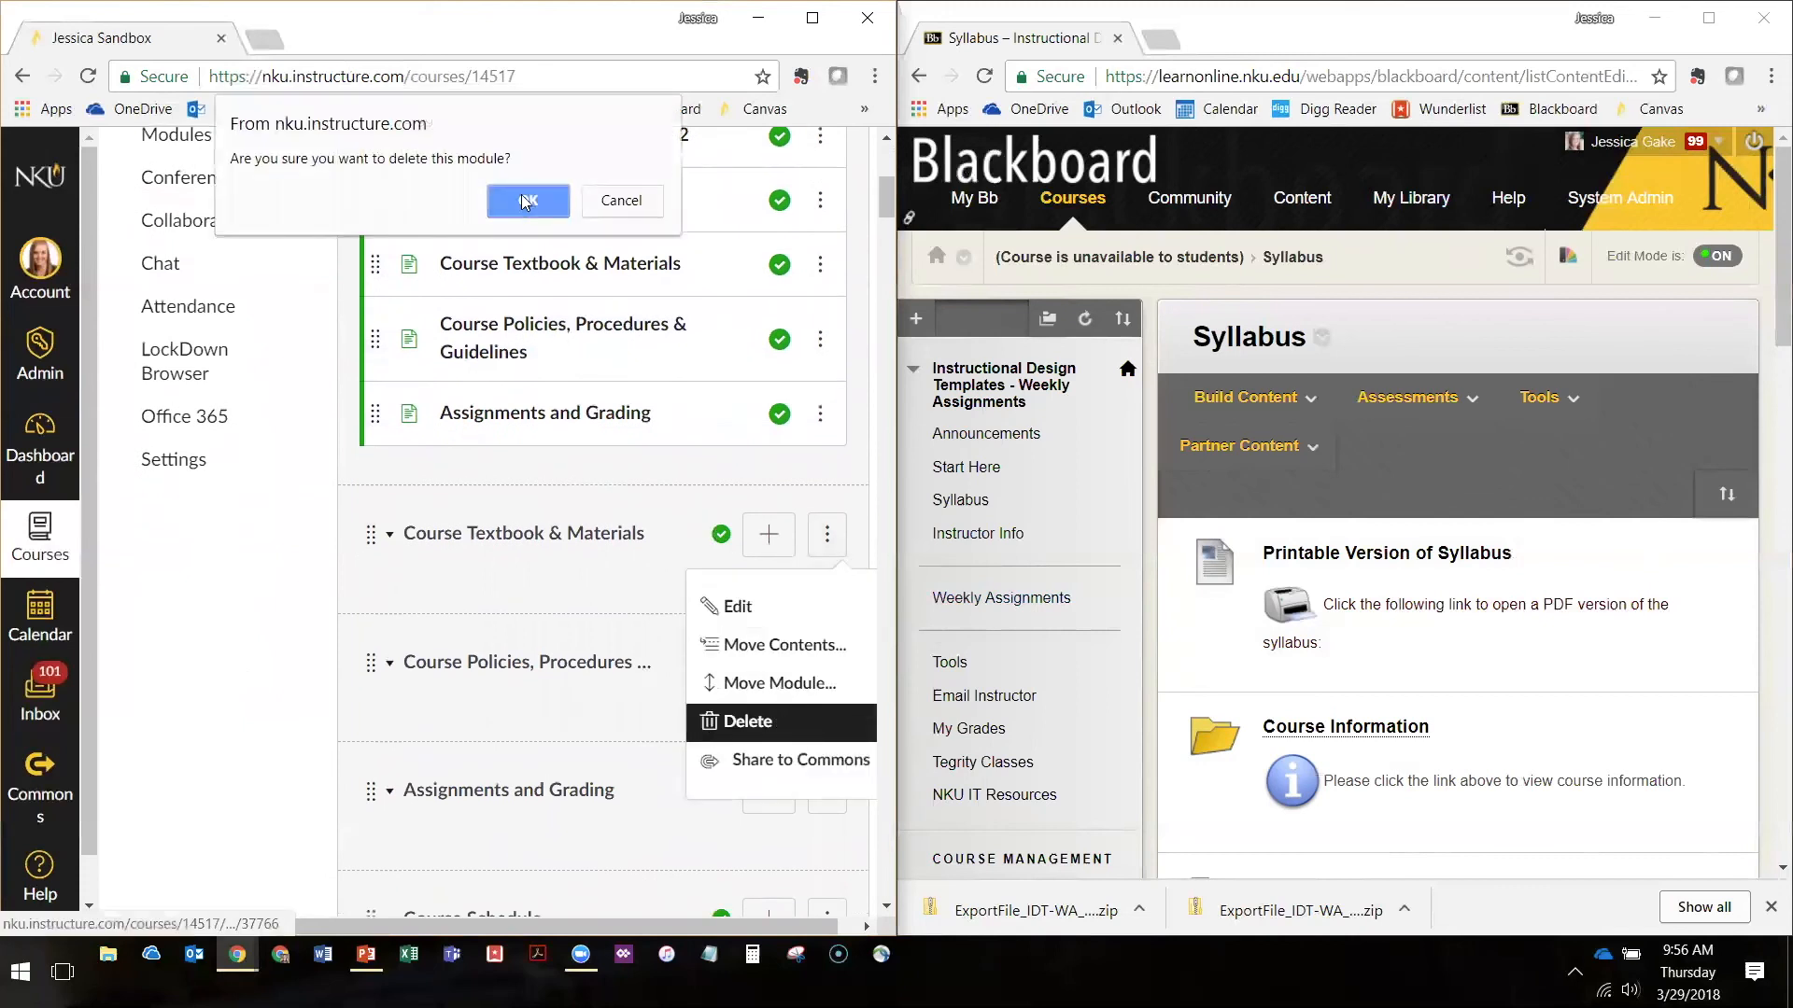
left_click(526, 202)
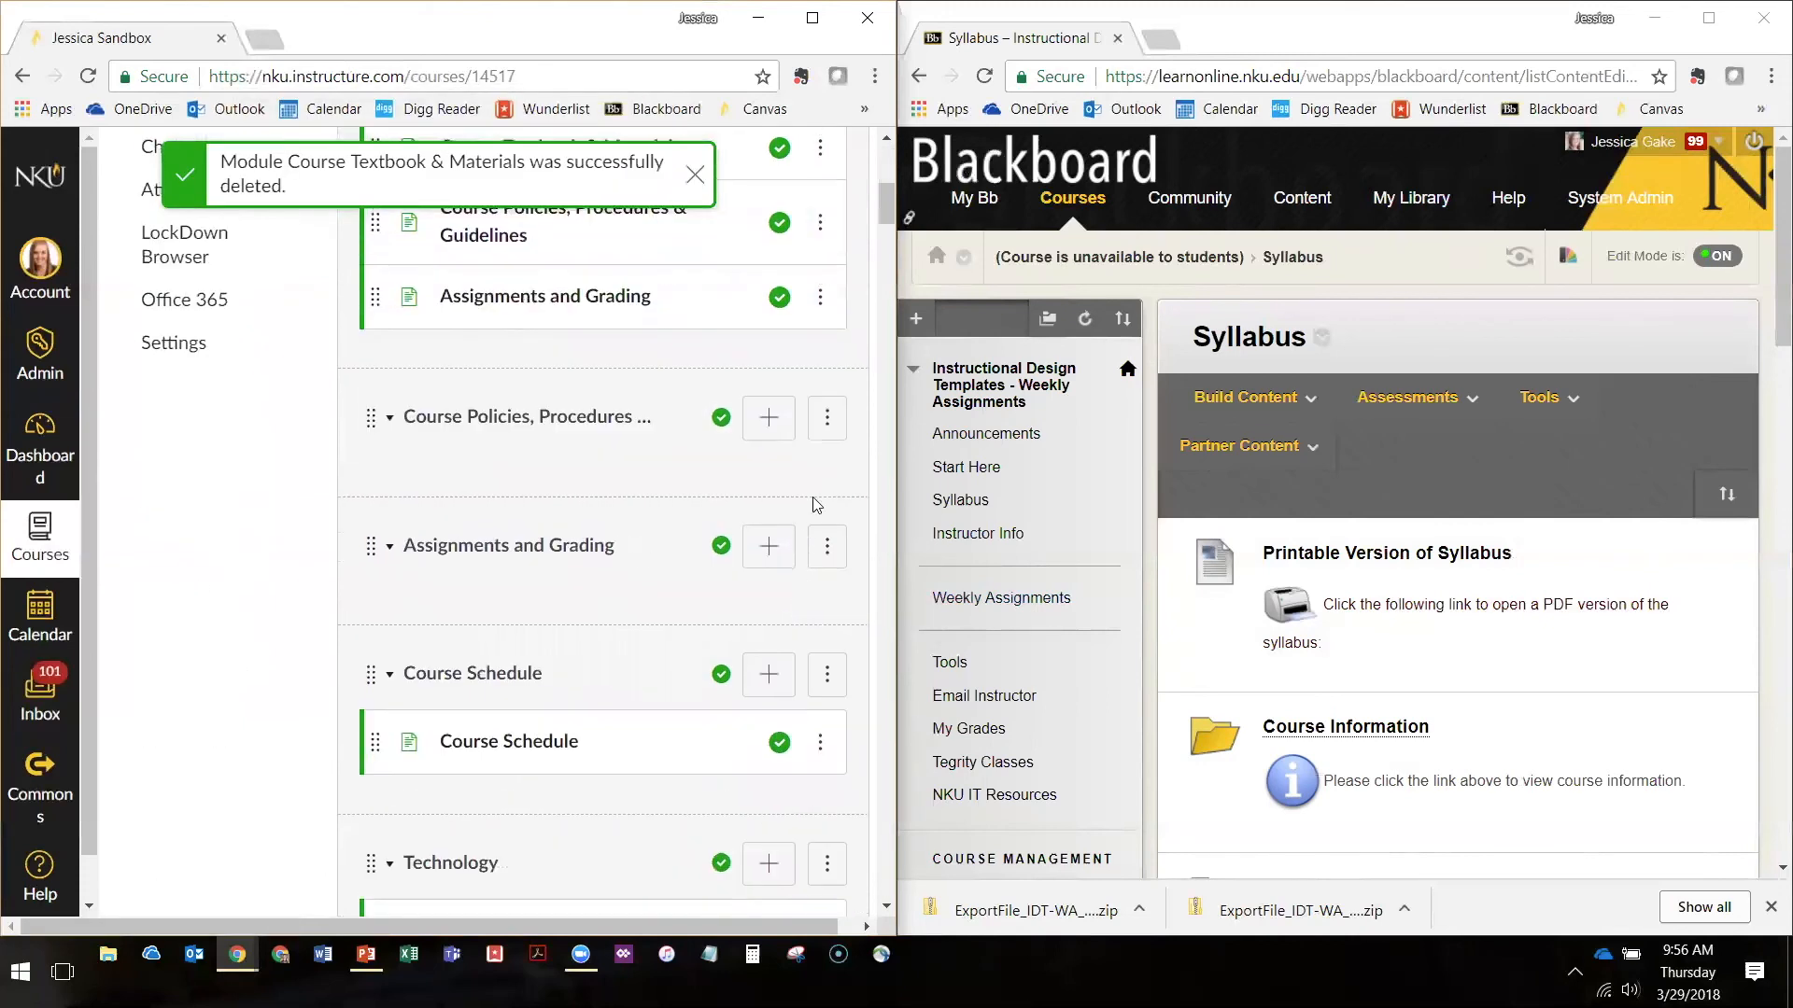
Delete the empty Course Policies, Procedures & Guidelines module and the empty Assignments and Grading module
left_click(824, 438)
left_click(747, 608)
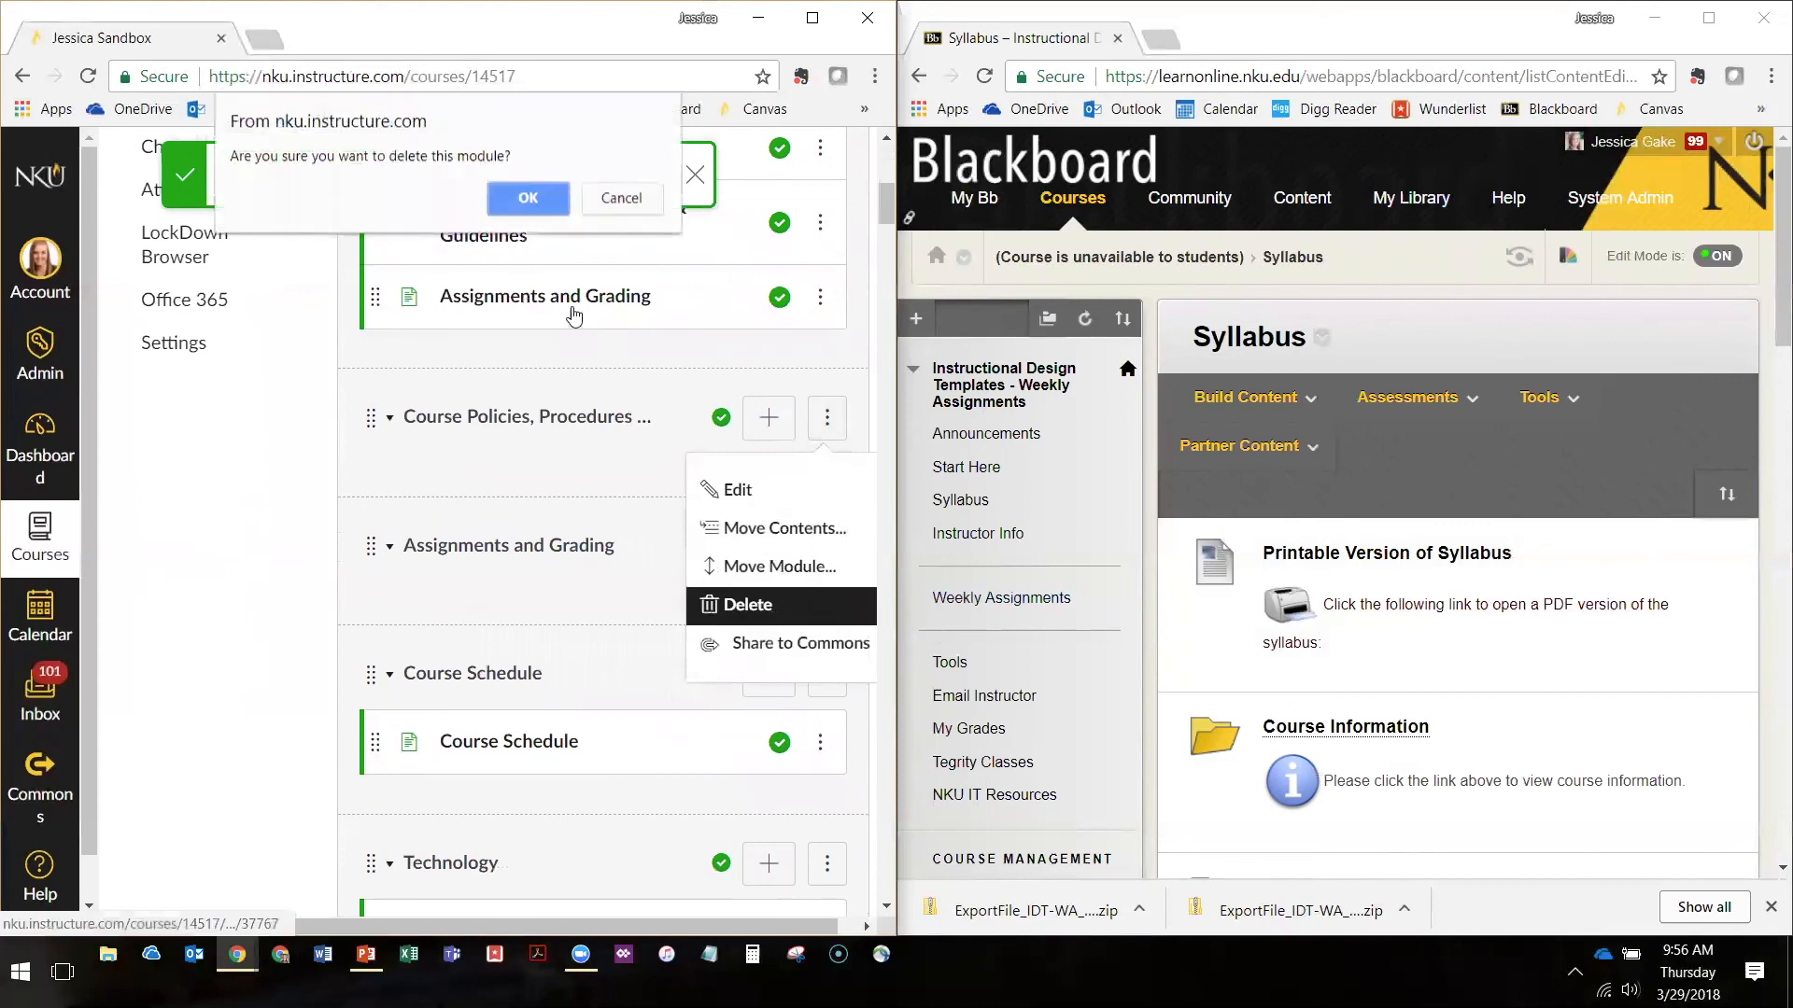
left_click(520, 192)
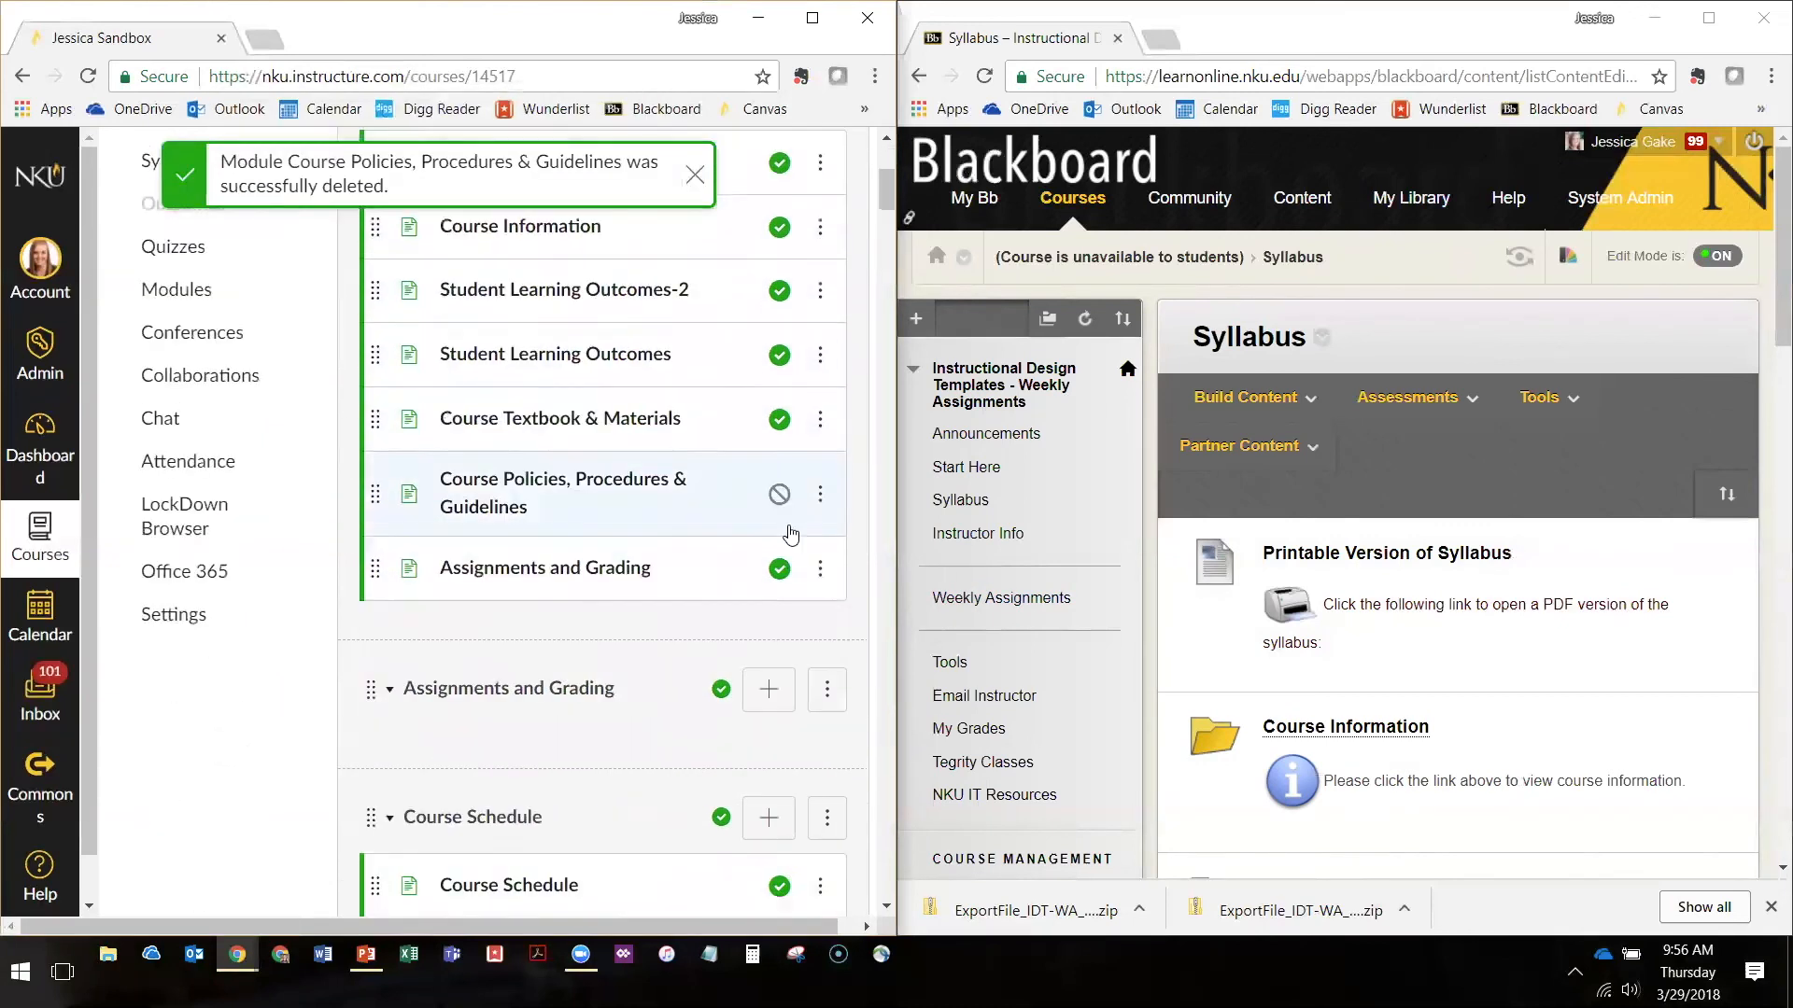
left_click(829, 551)
left_click(751, 720)
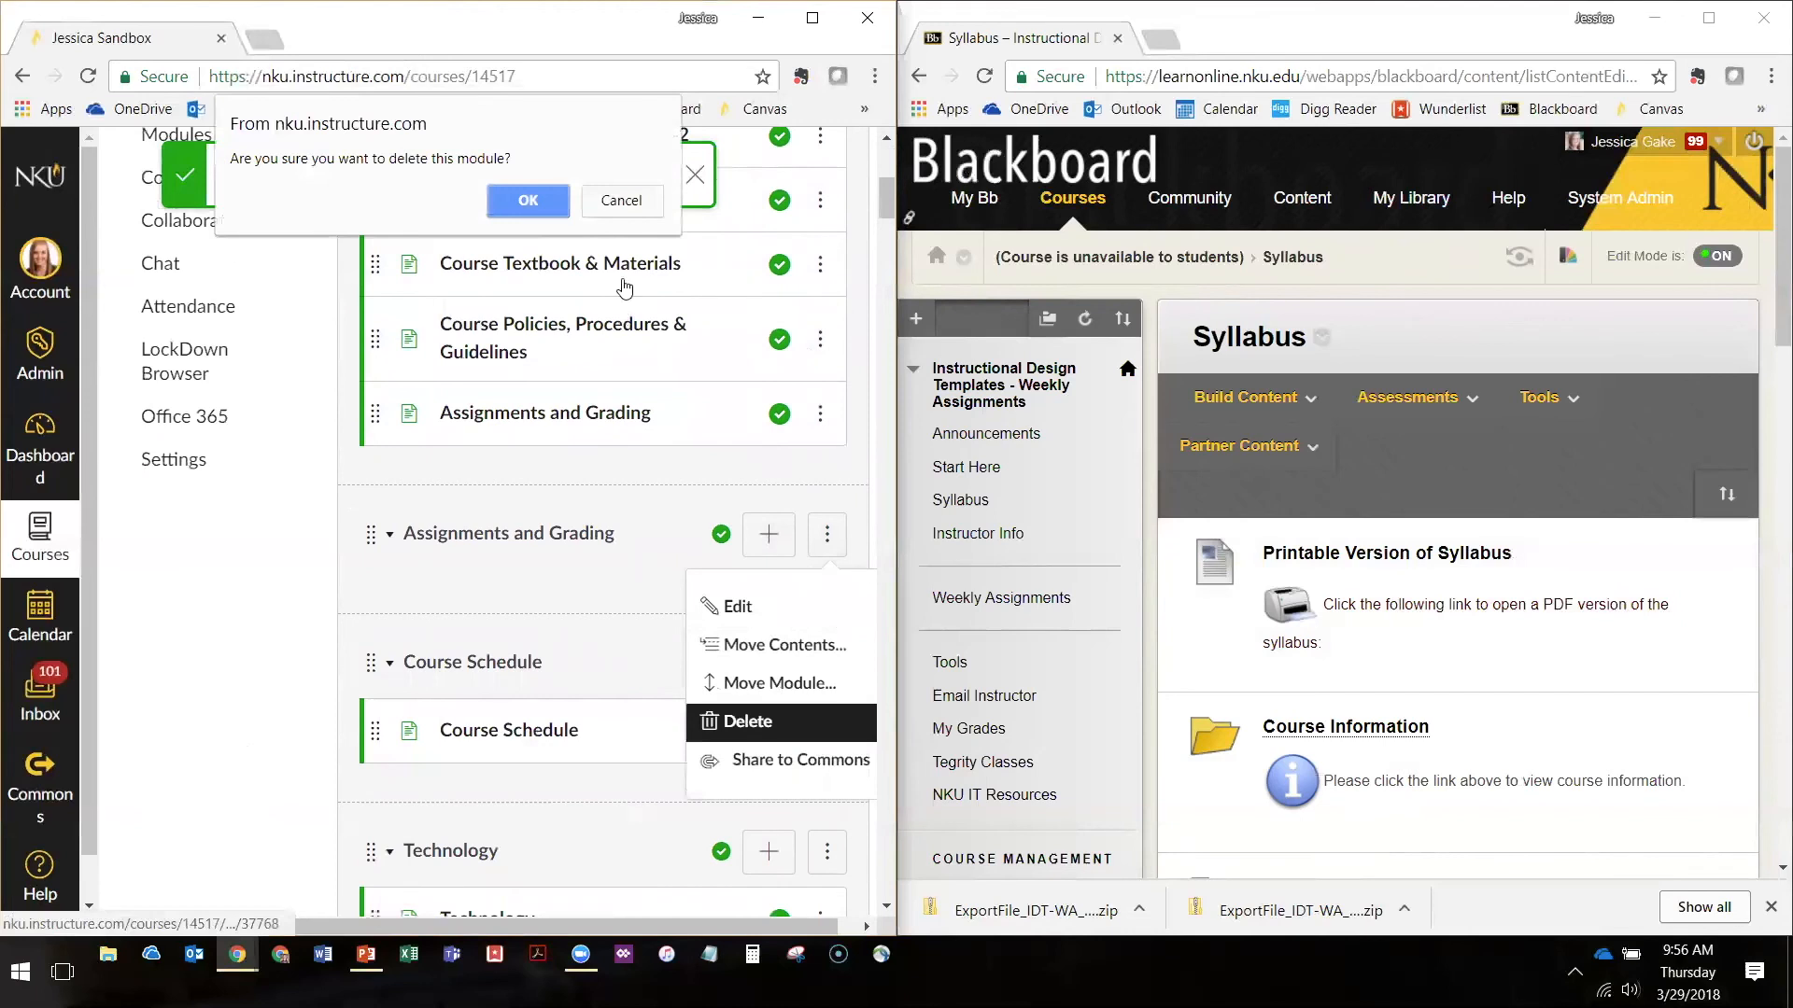
left_click(527, 197)
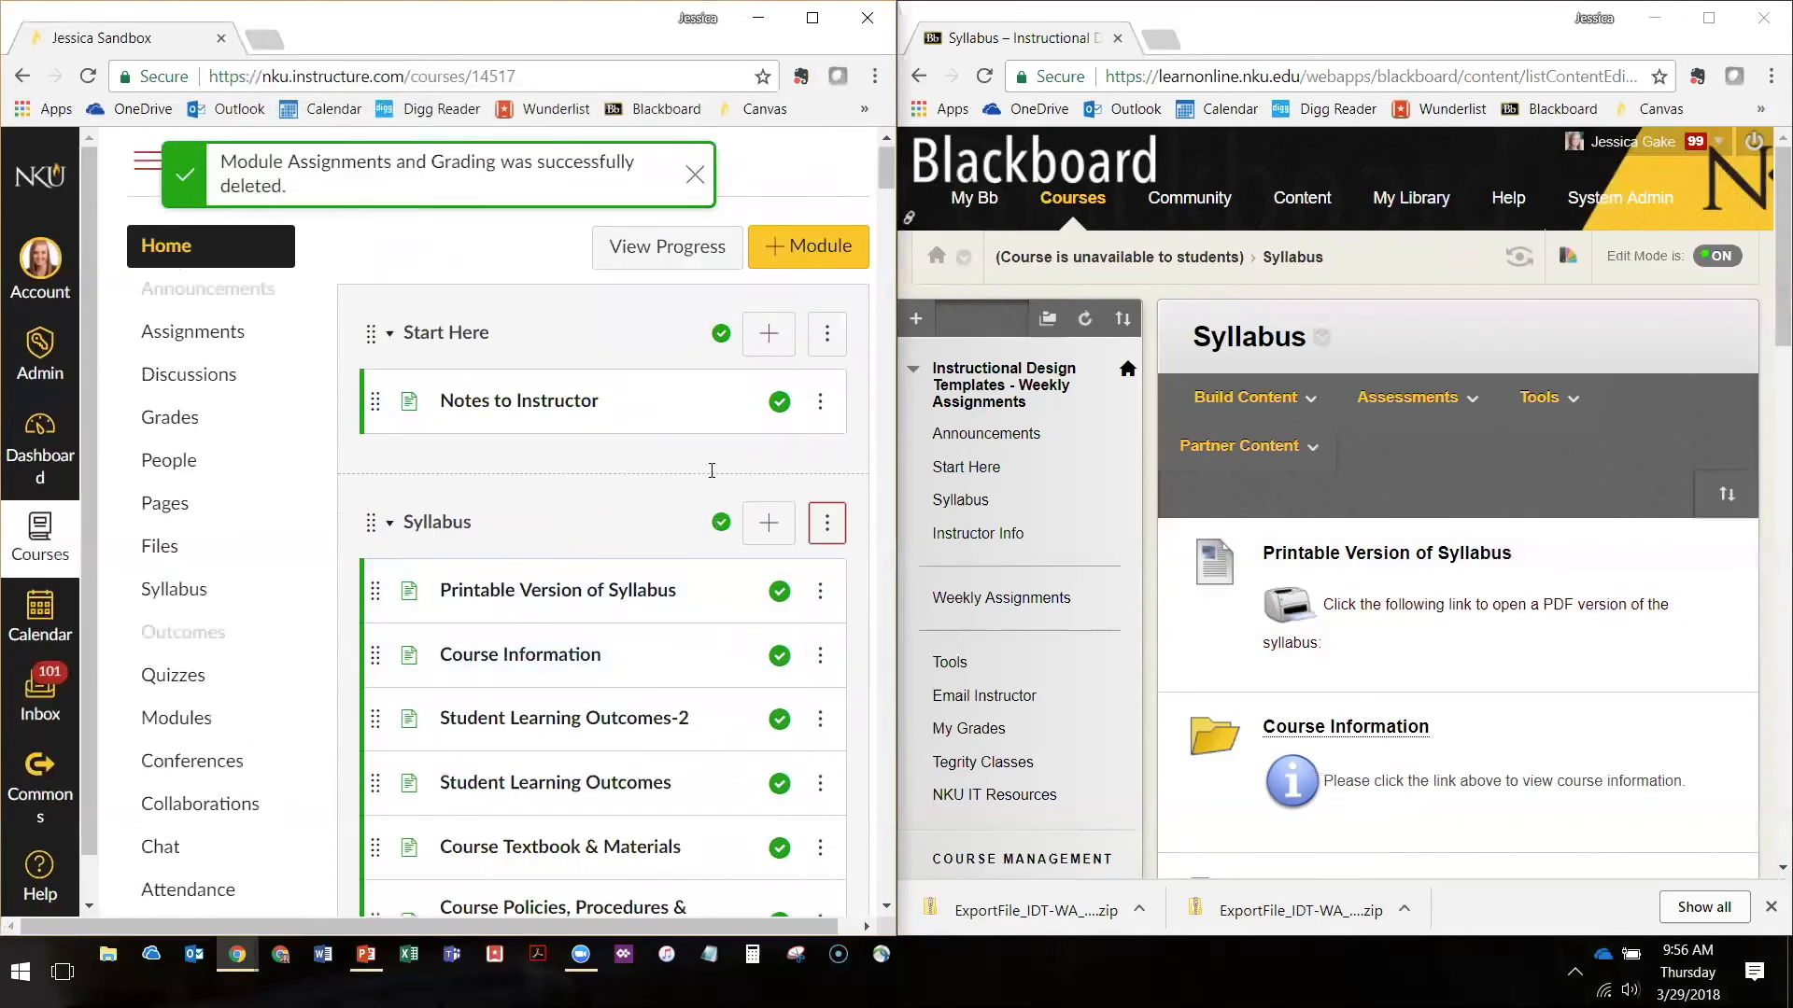
Open the Weekly Assignments area in Blackboard and check the availability of its Example Week (Type 1) folder against the Canvas module
scroll(715, 457, "down", 15)
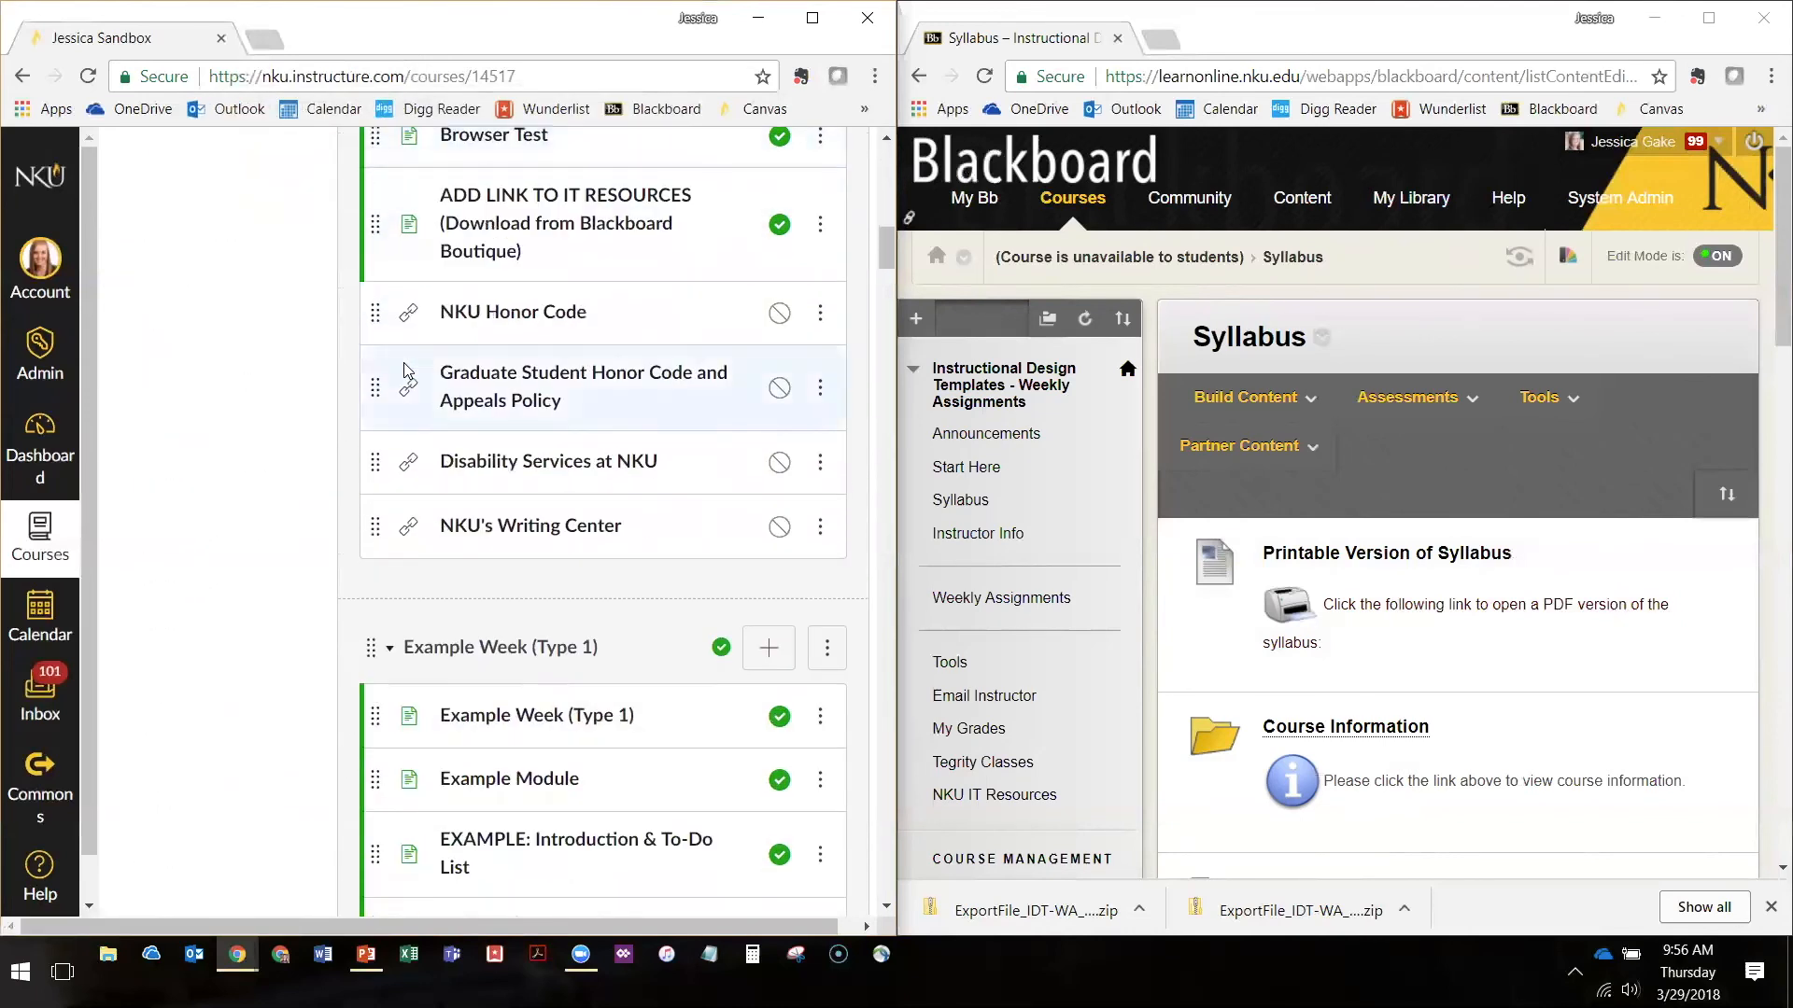
scroll(407, 369, "down", 2)
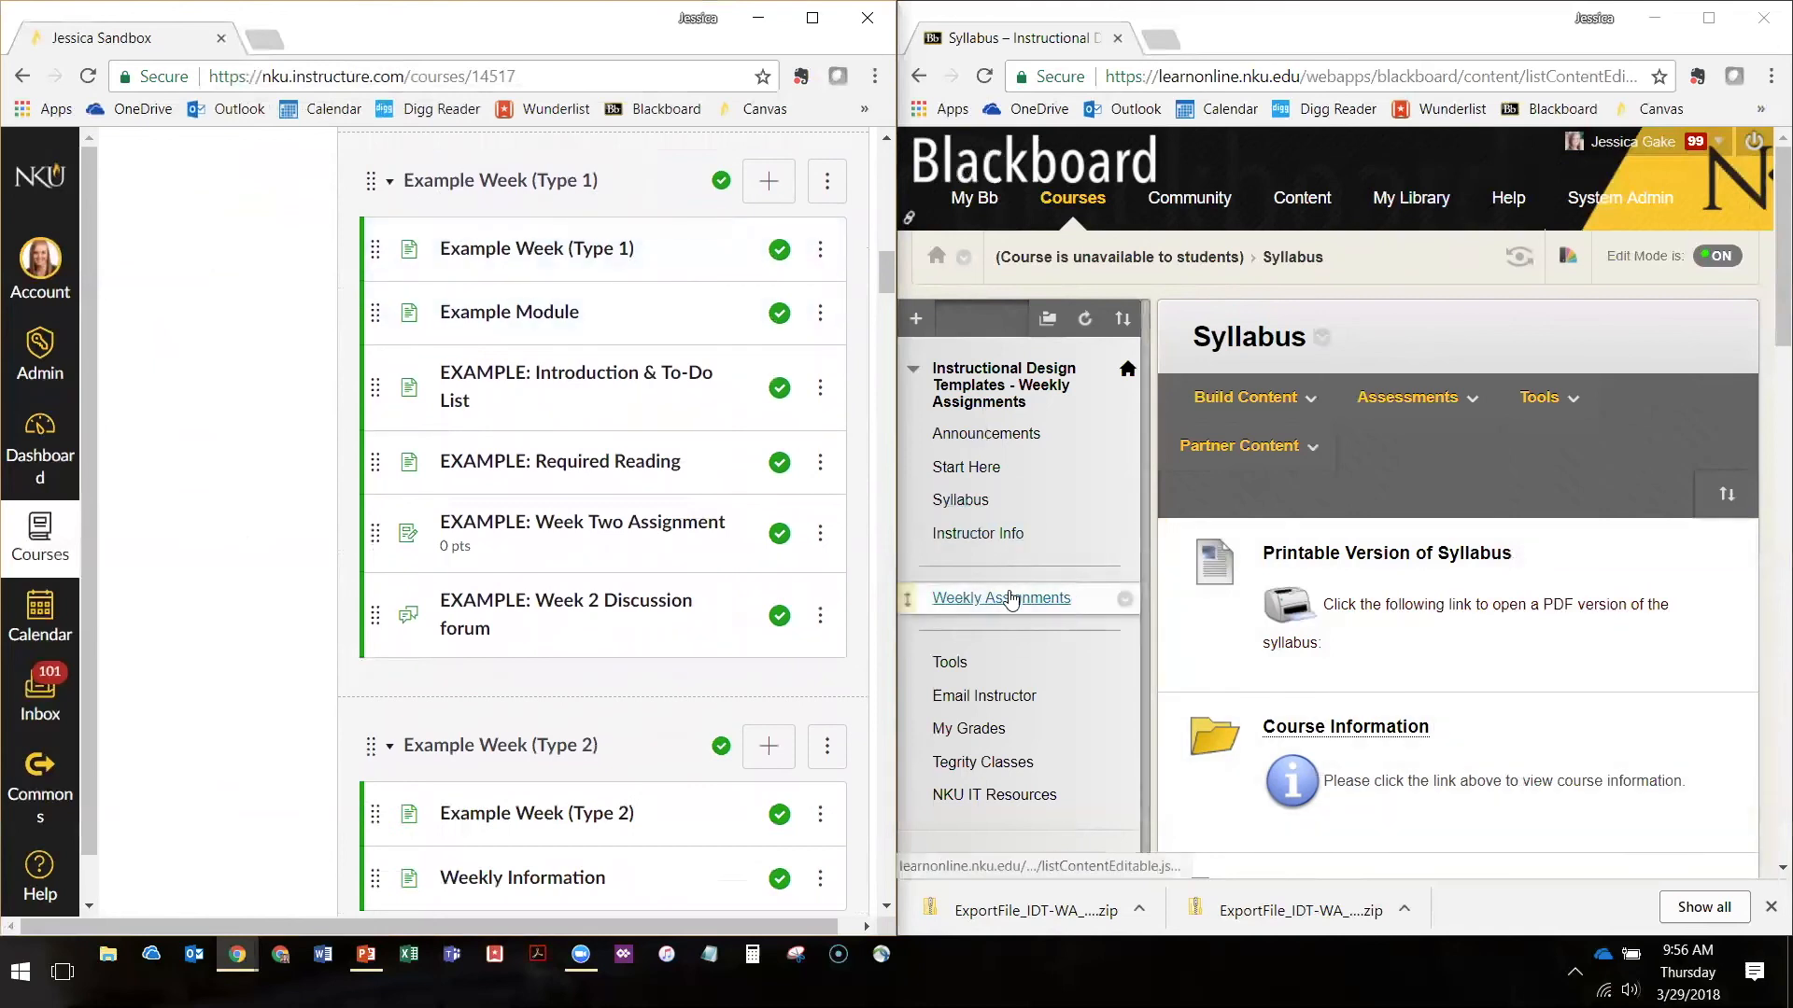
left_click(972, 600)
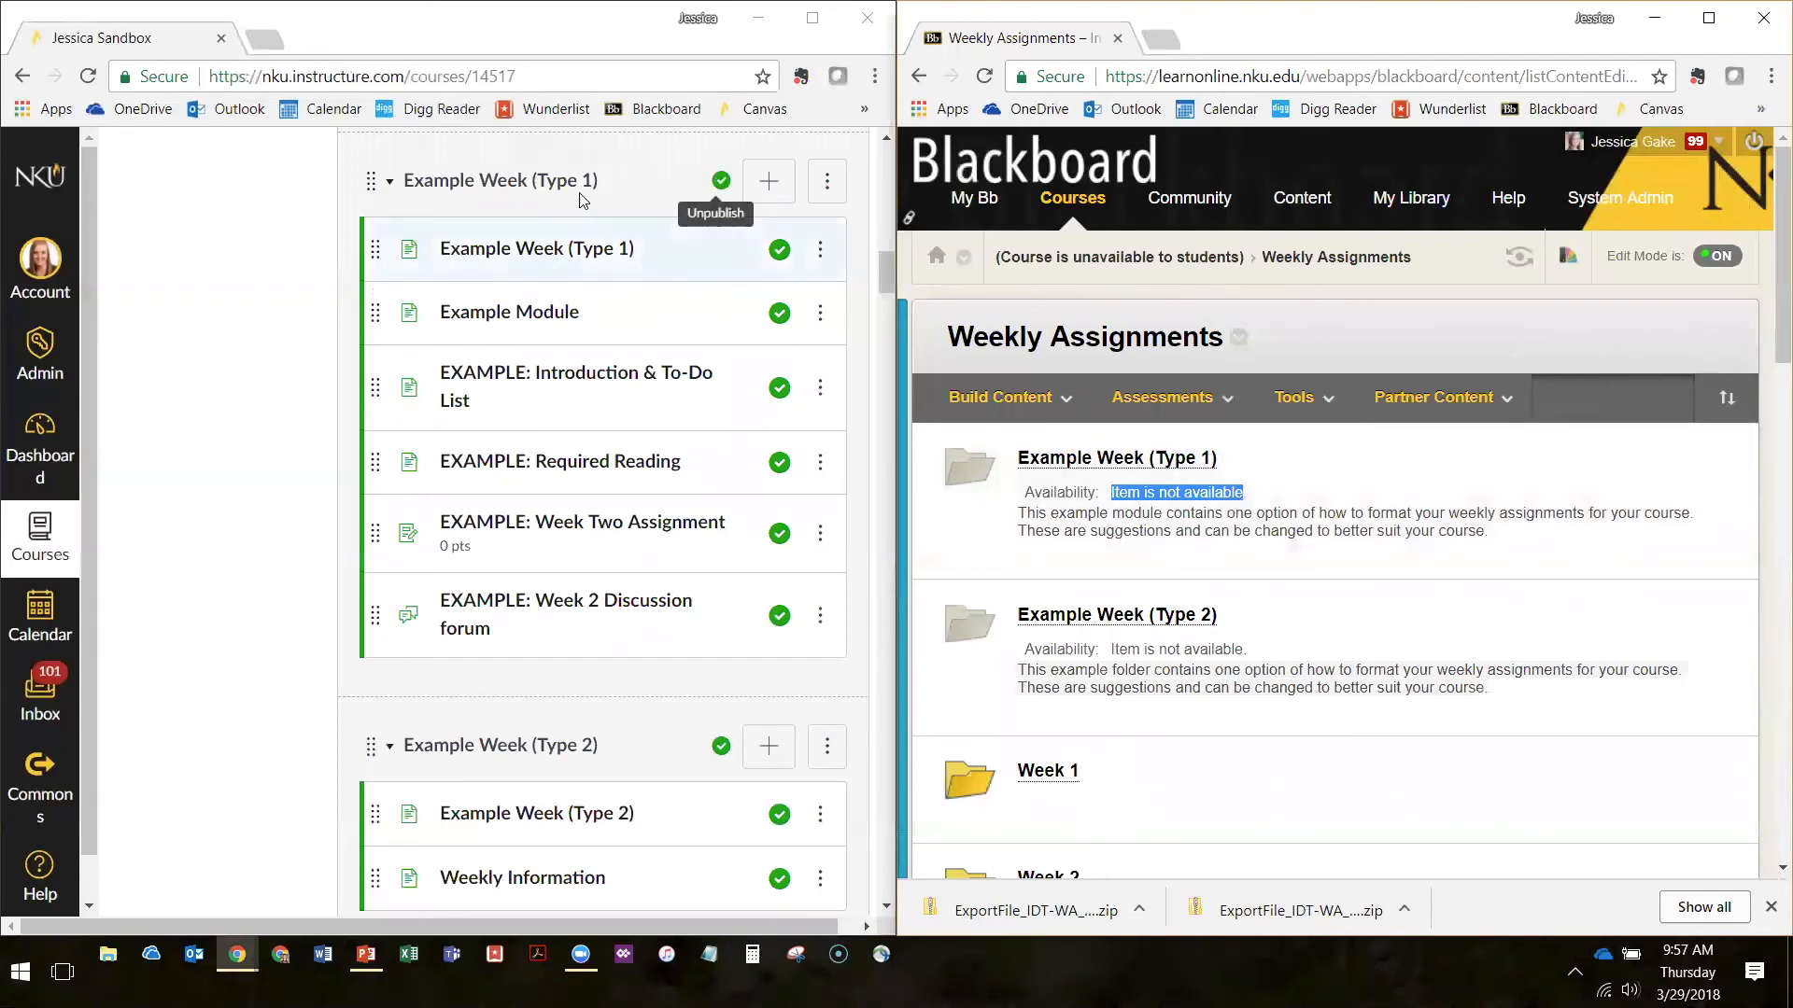
left_click(1228, 489)
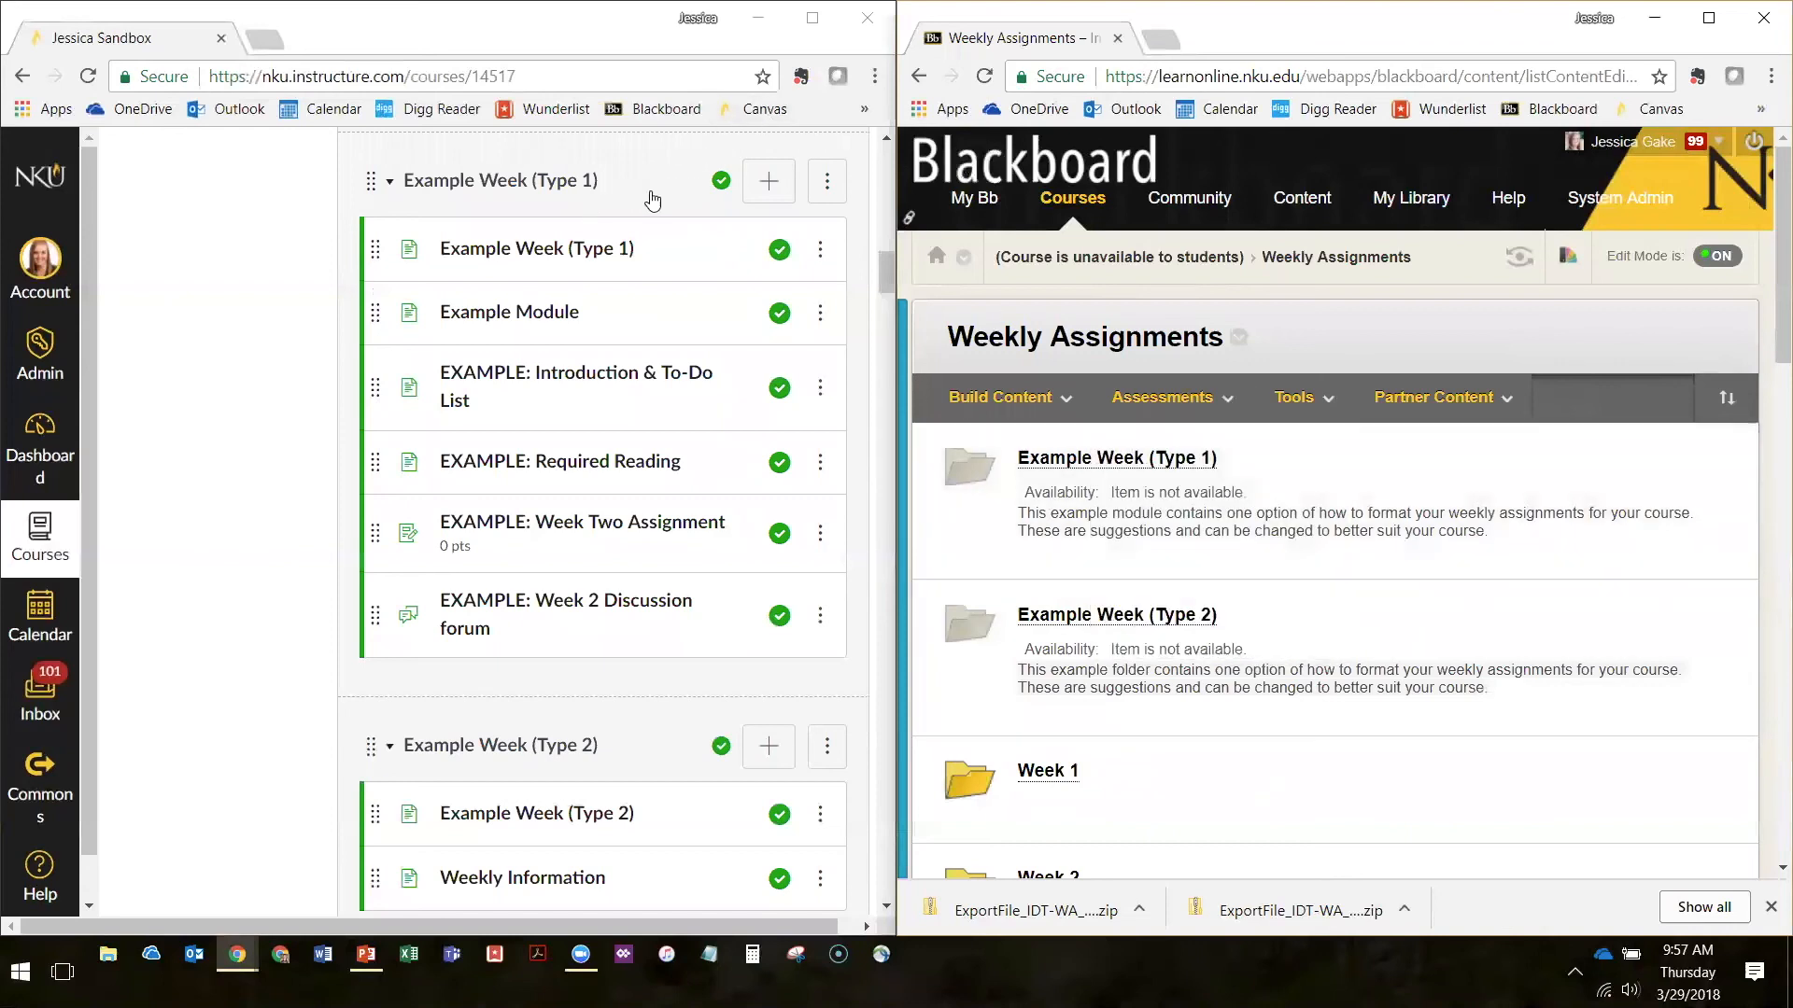
Unpublish the Example Week (Type 1) module and all of its items in Canvas
left_click(720, 192)
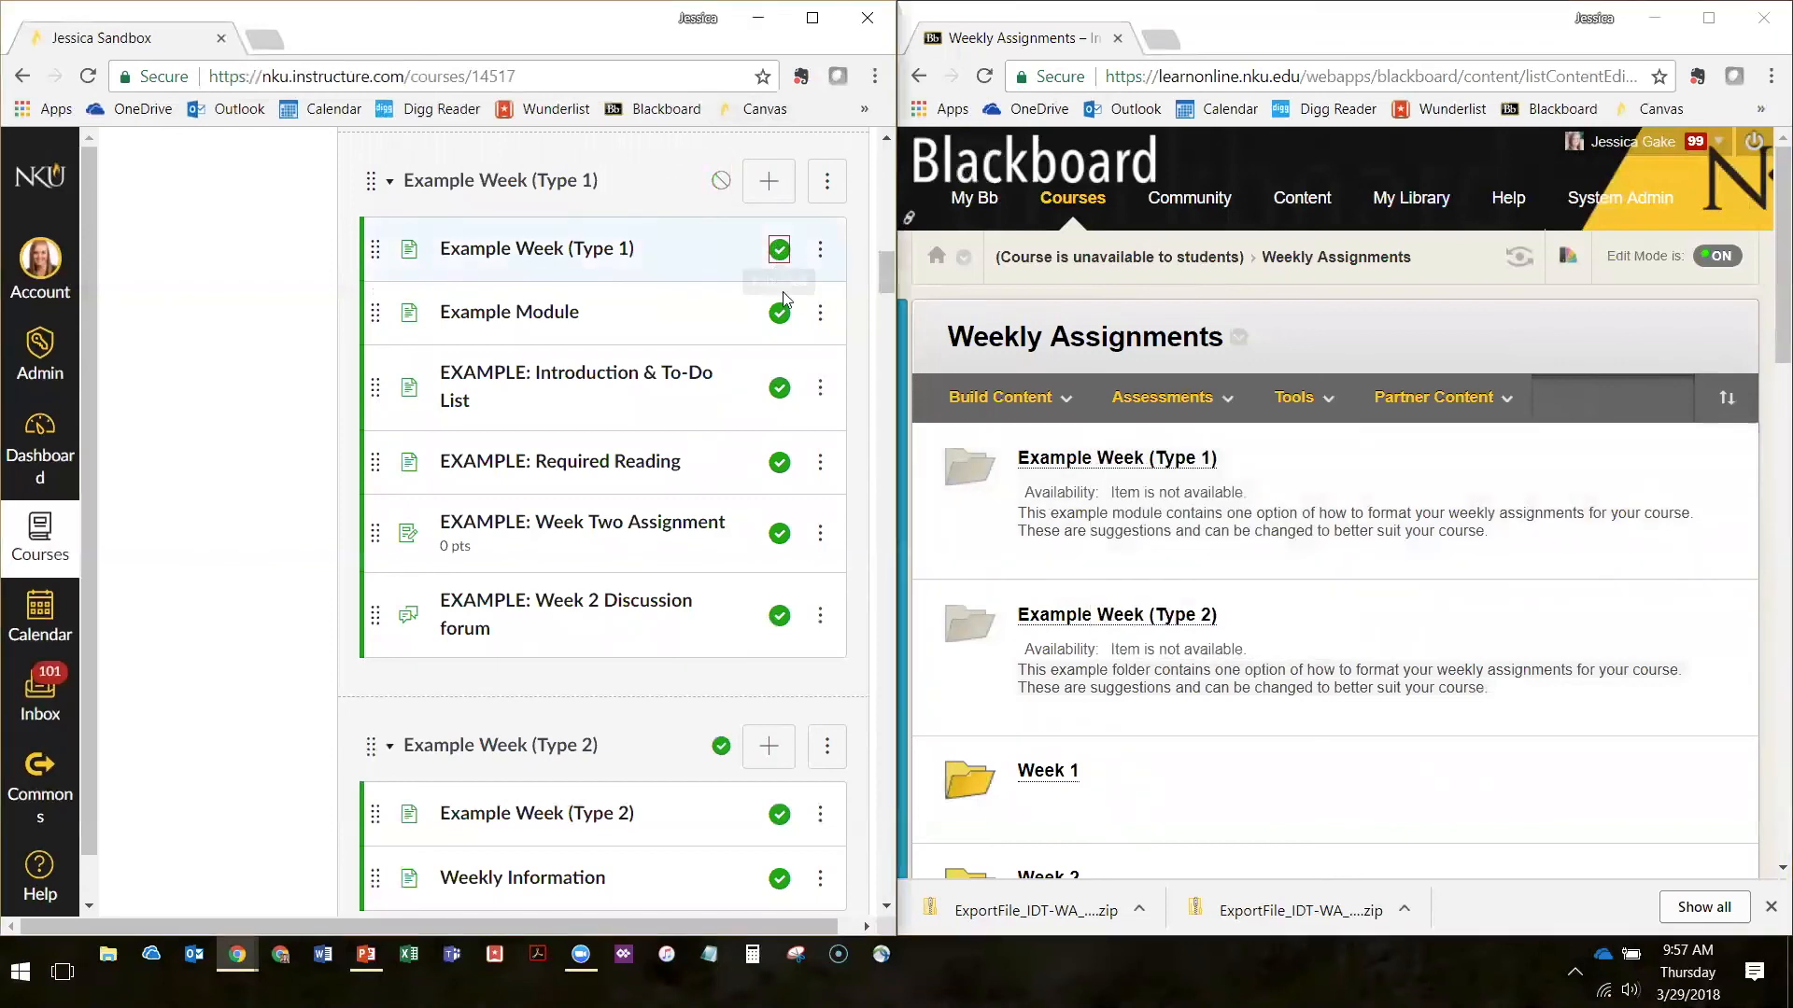
left_click(780, 250)
left_click(779, 312)
left_click(779, 463)
left_click(780, 615)
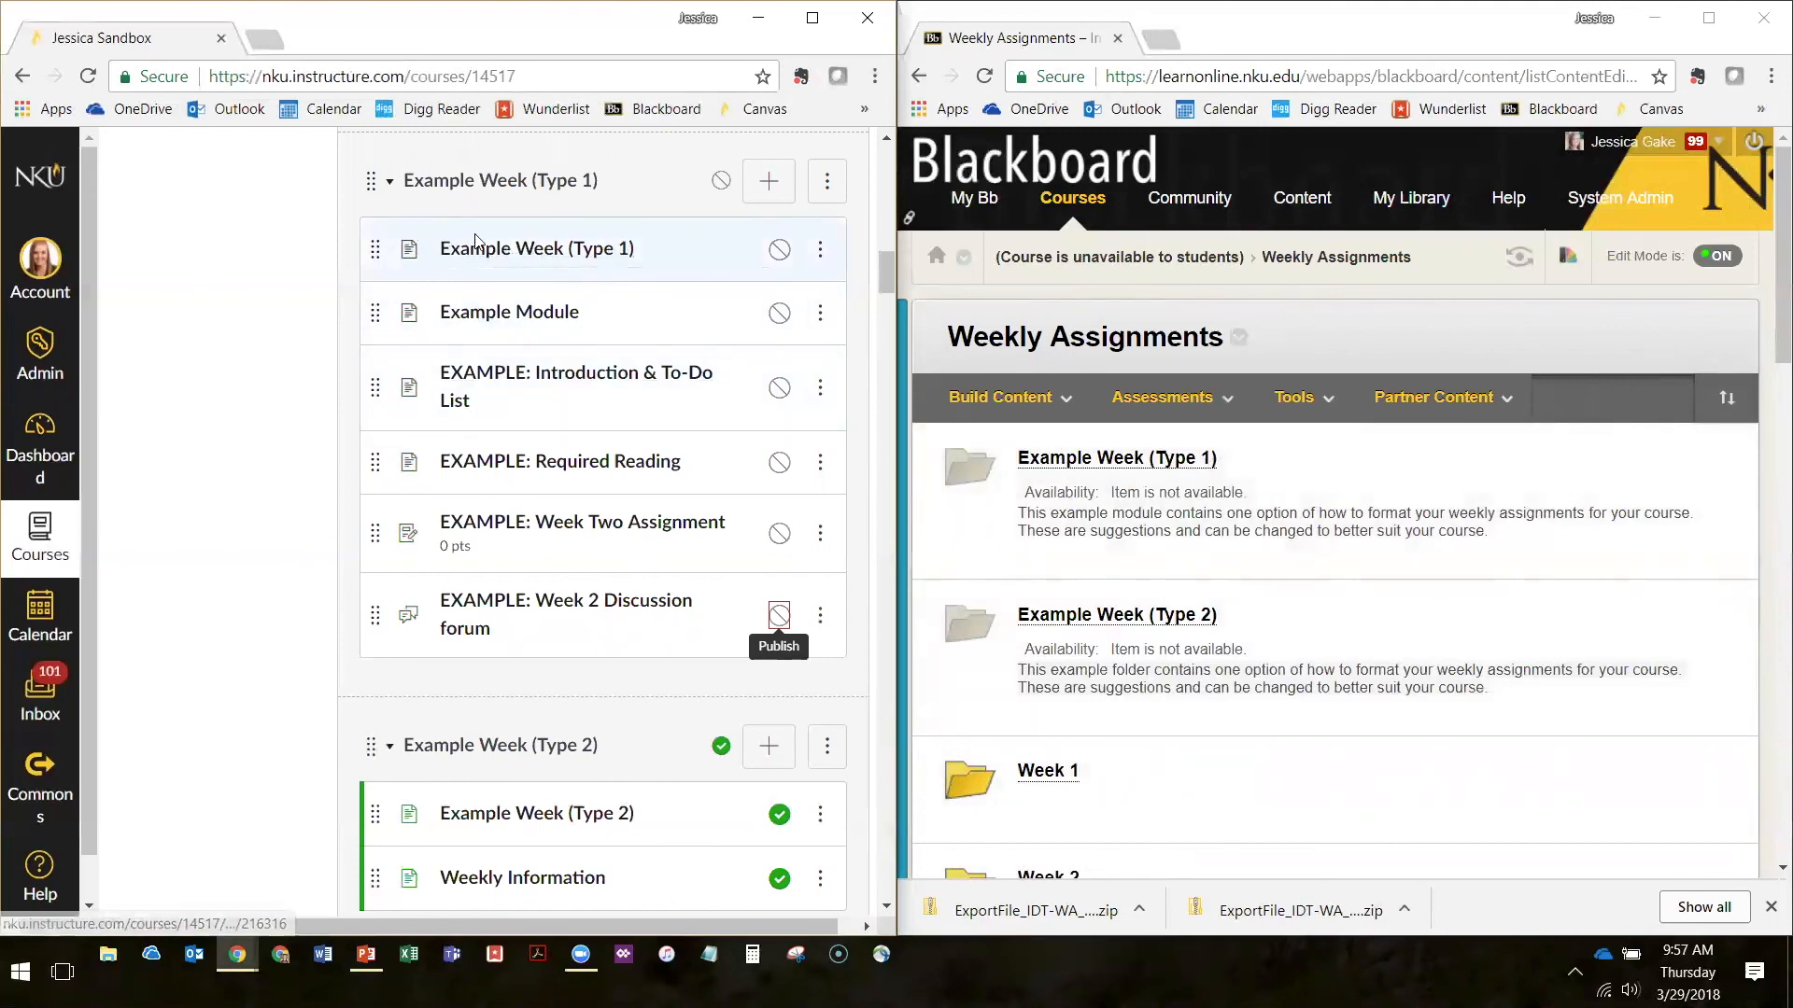
Compare the Blackboard description of Example Week (Type 1) with the imported Canvas page of that name, and return to the course home page
left_click_drag(1021, 511, 1506, 540)
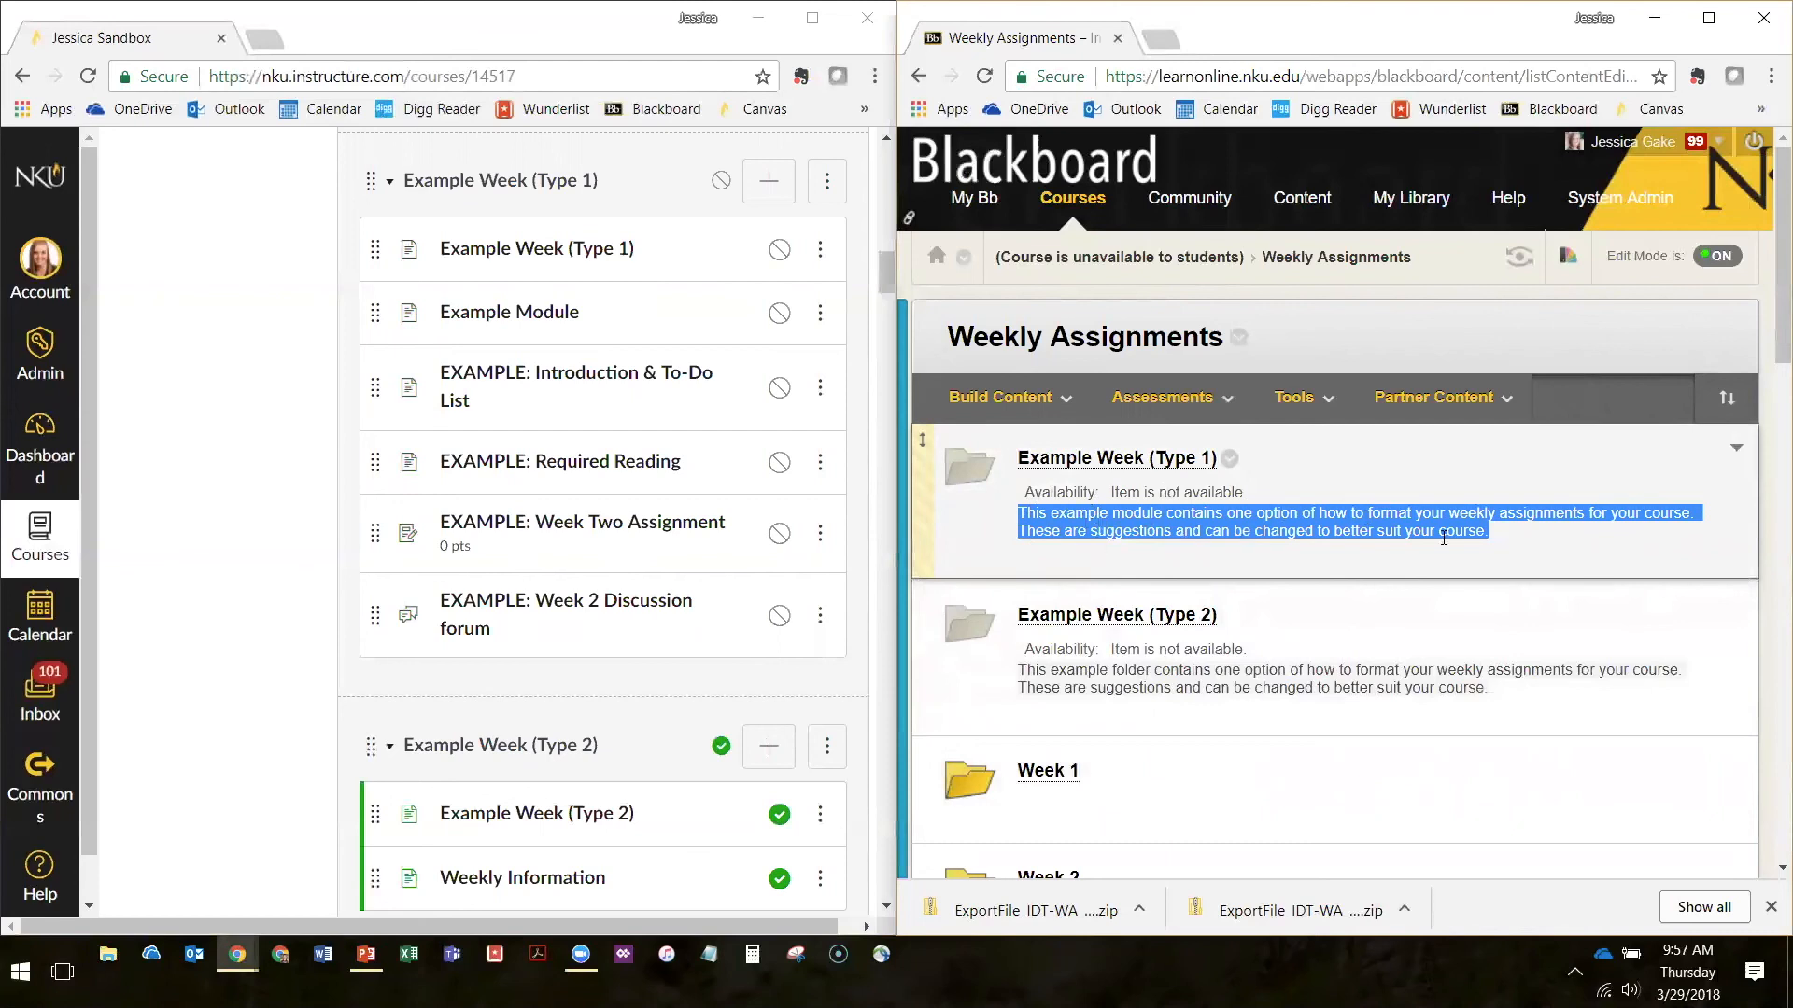
left_click(561, 258)
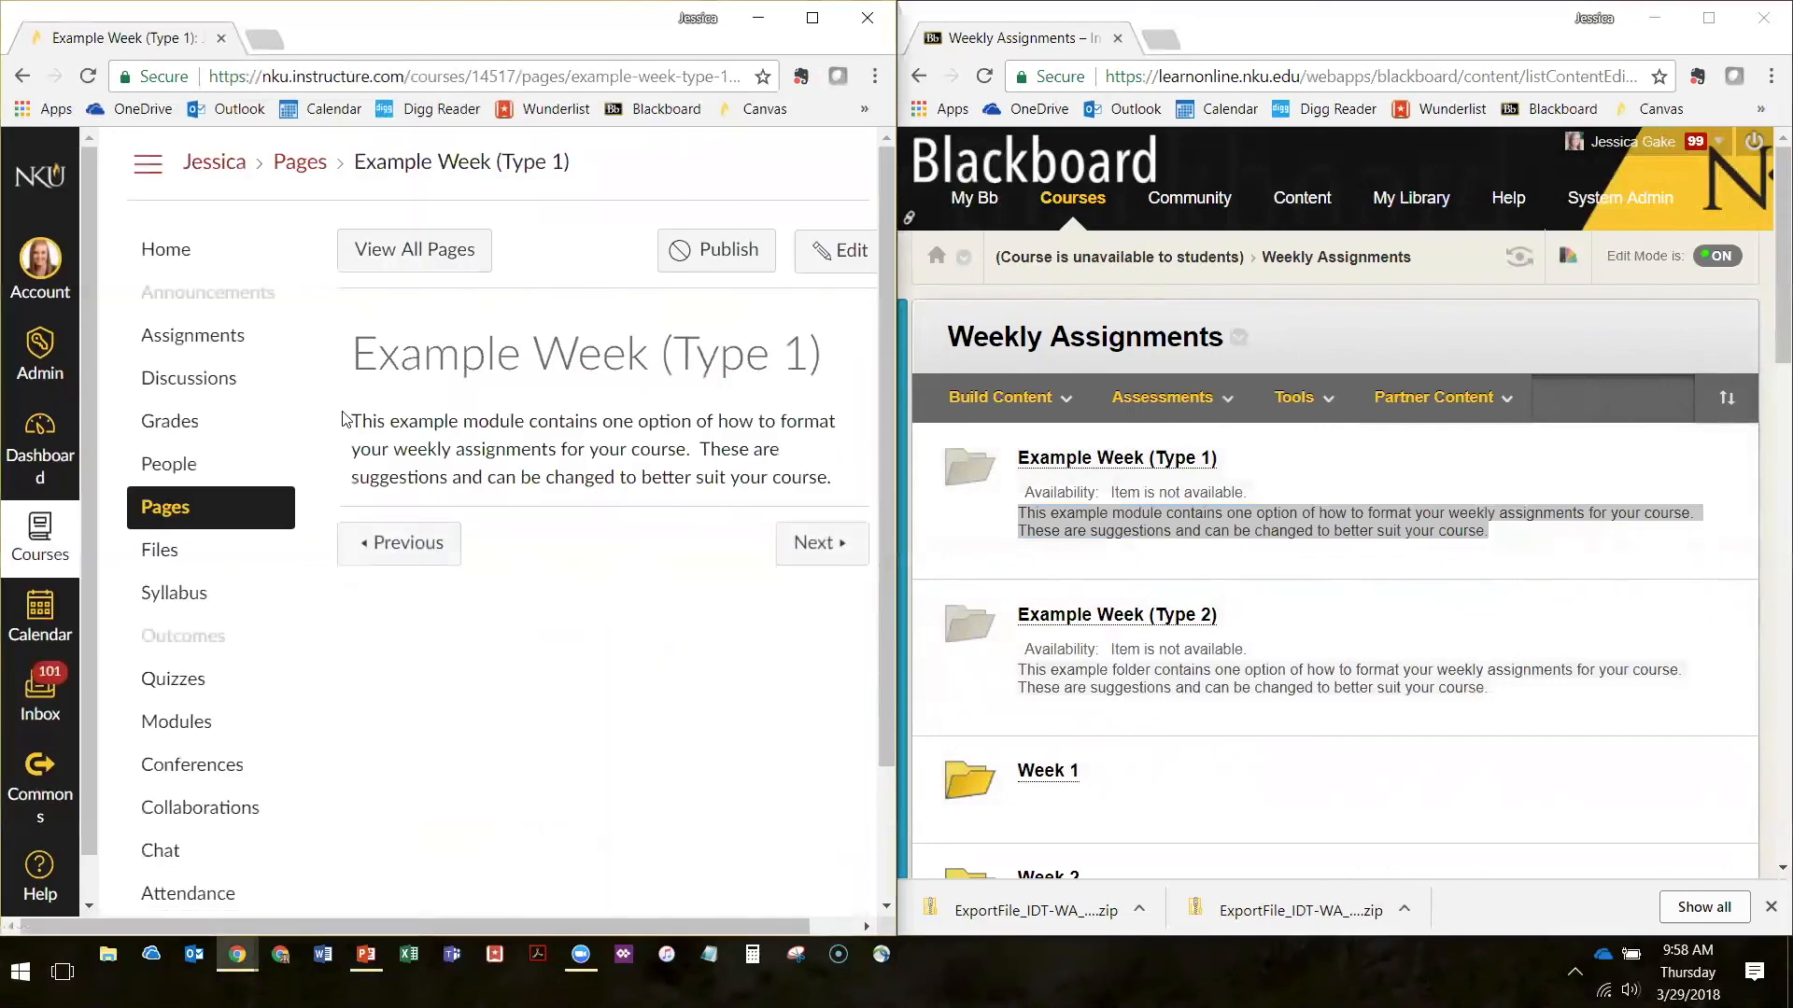
left_click_drag(354, 420, 837, 481)
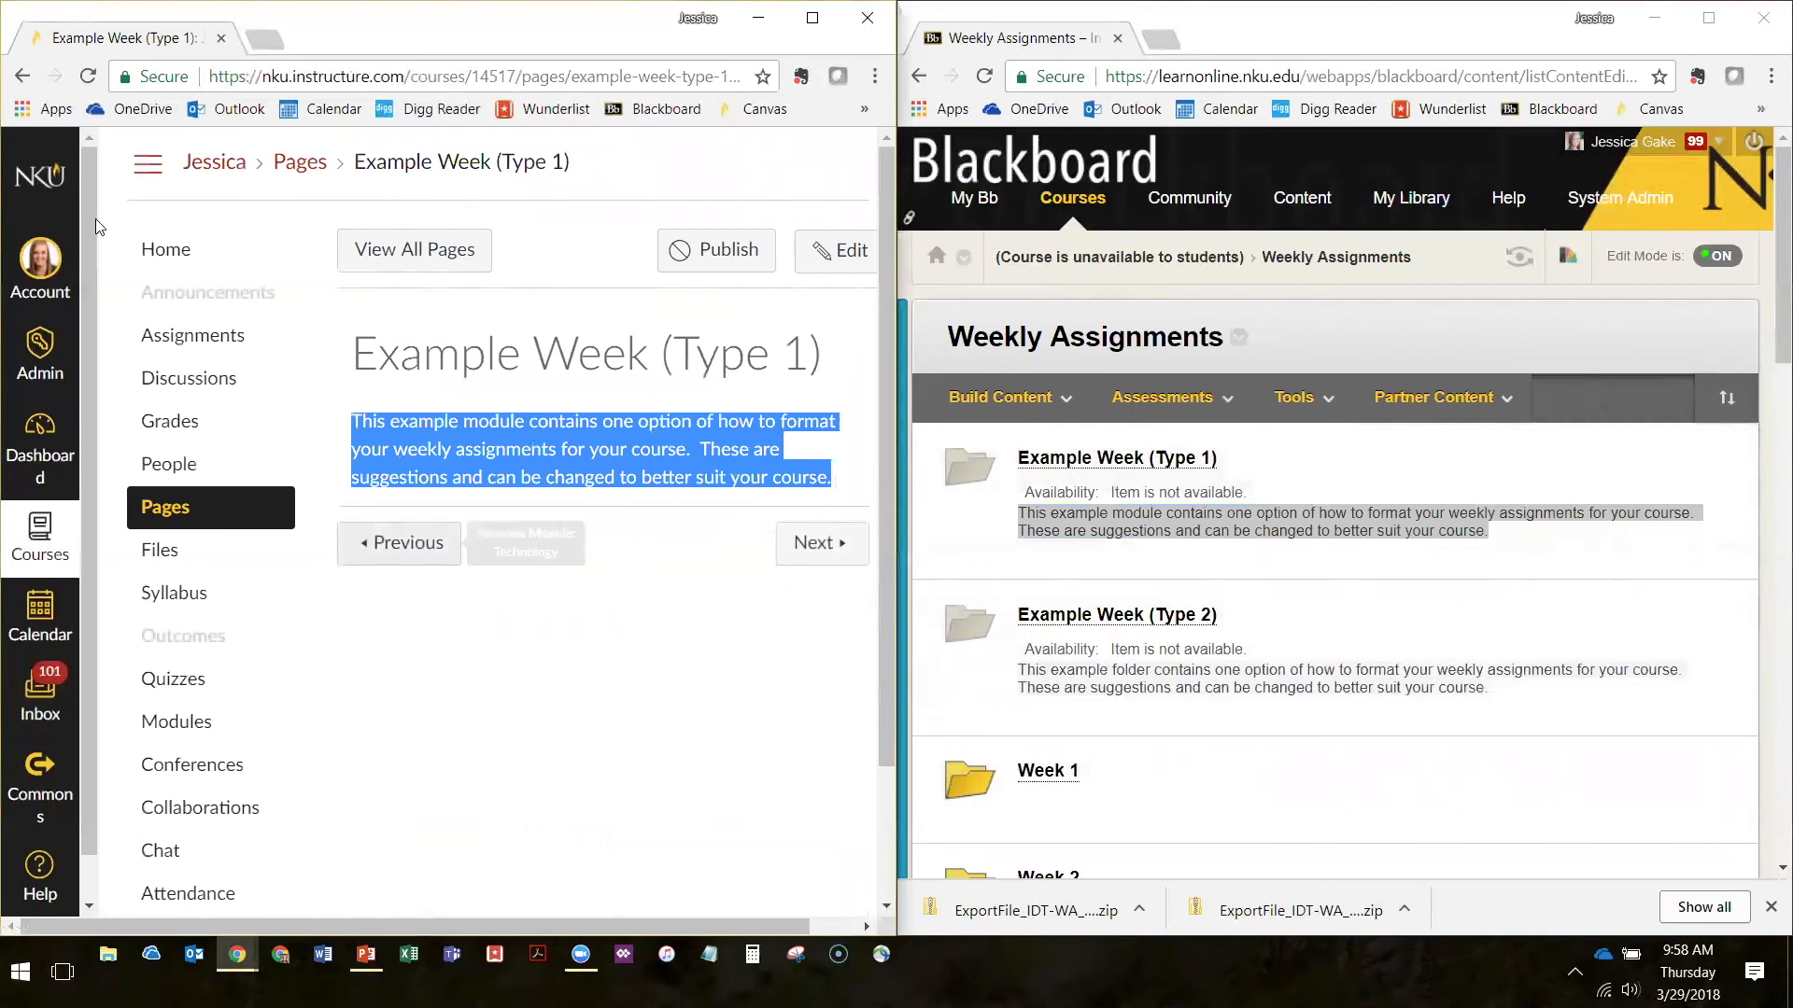
left_click(184, 258)
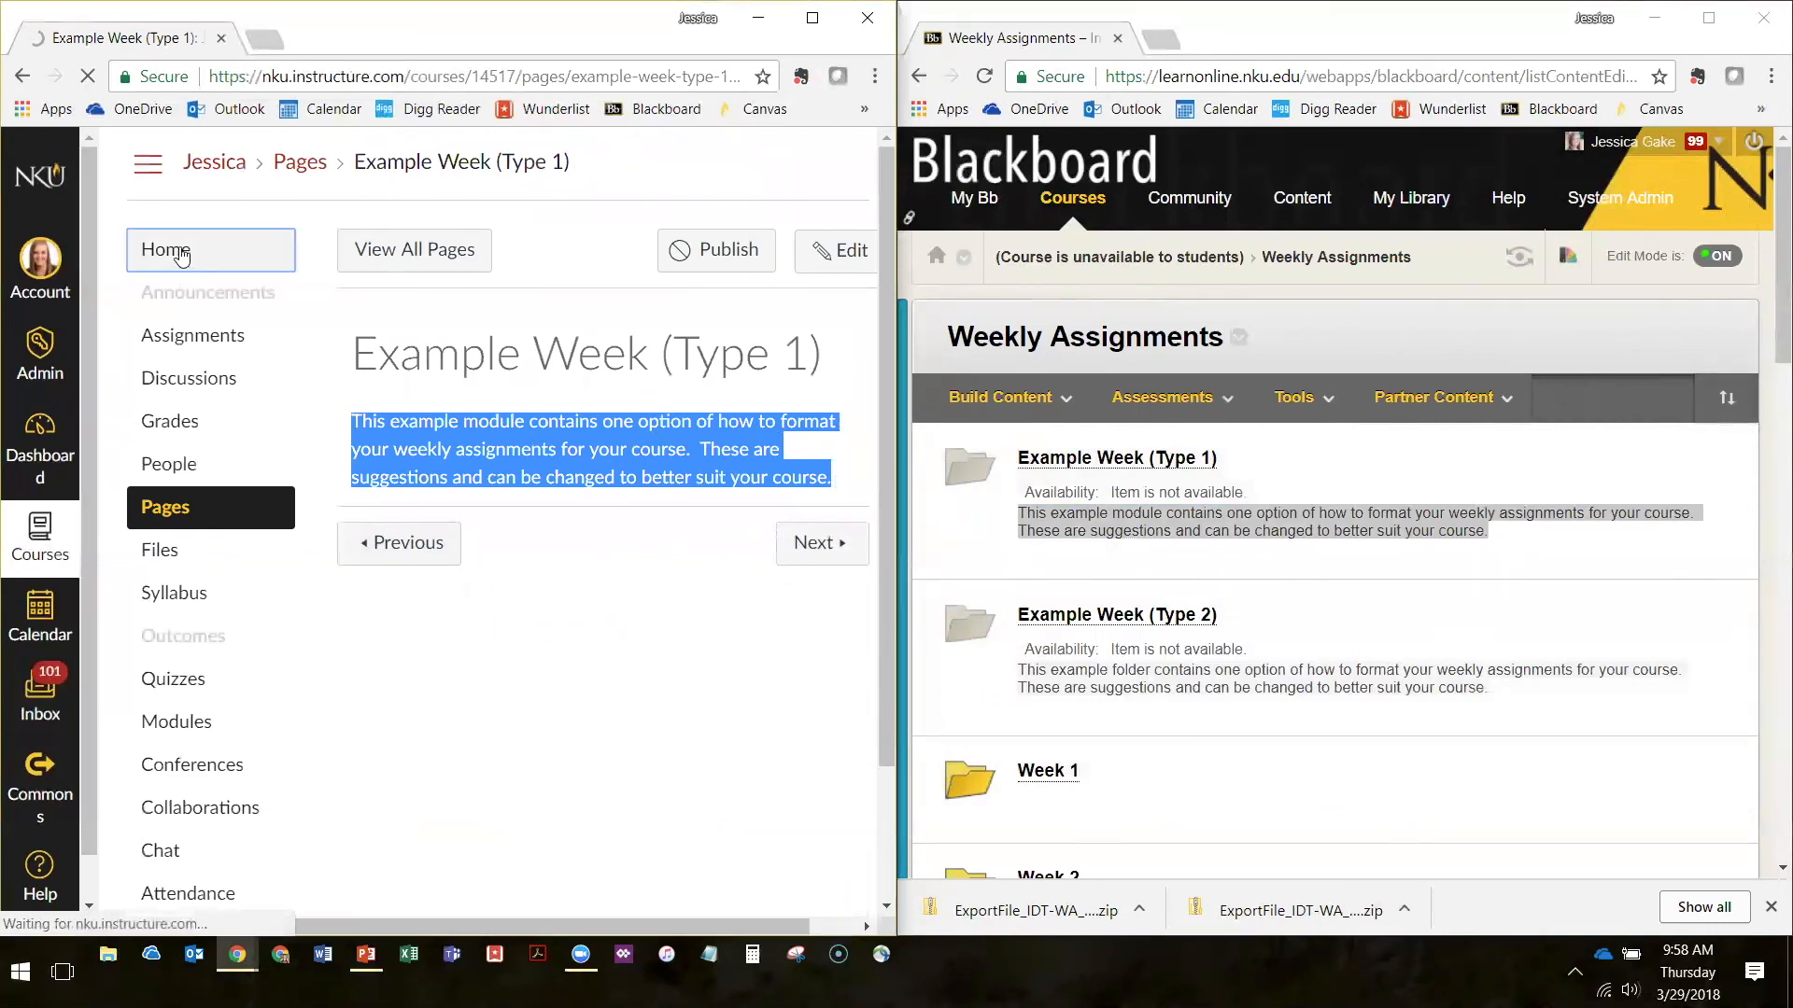
Open the Example Week (Type 1) folder in Blackboard and compare its items with those in the matching Canvas module
scroll(550, 542, "down", 3)
scroll(551, 542, "down", 15)
scroll(574, 514, "down", 4)
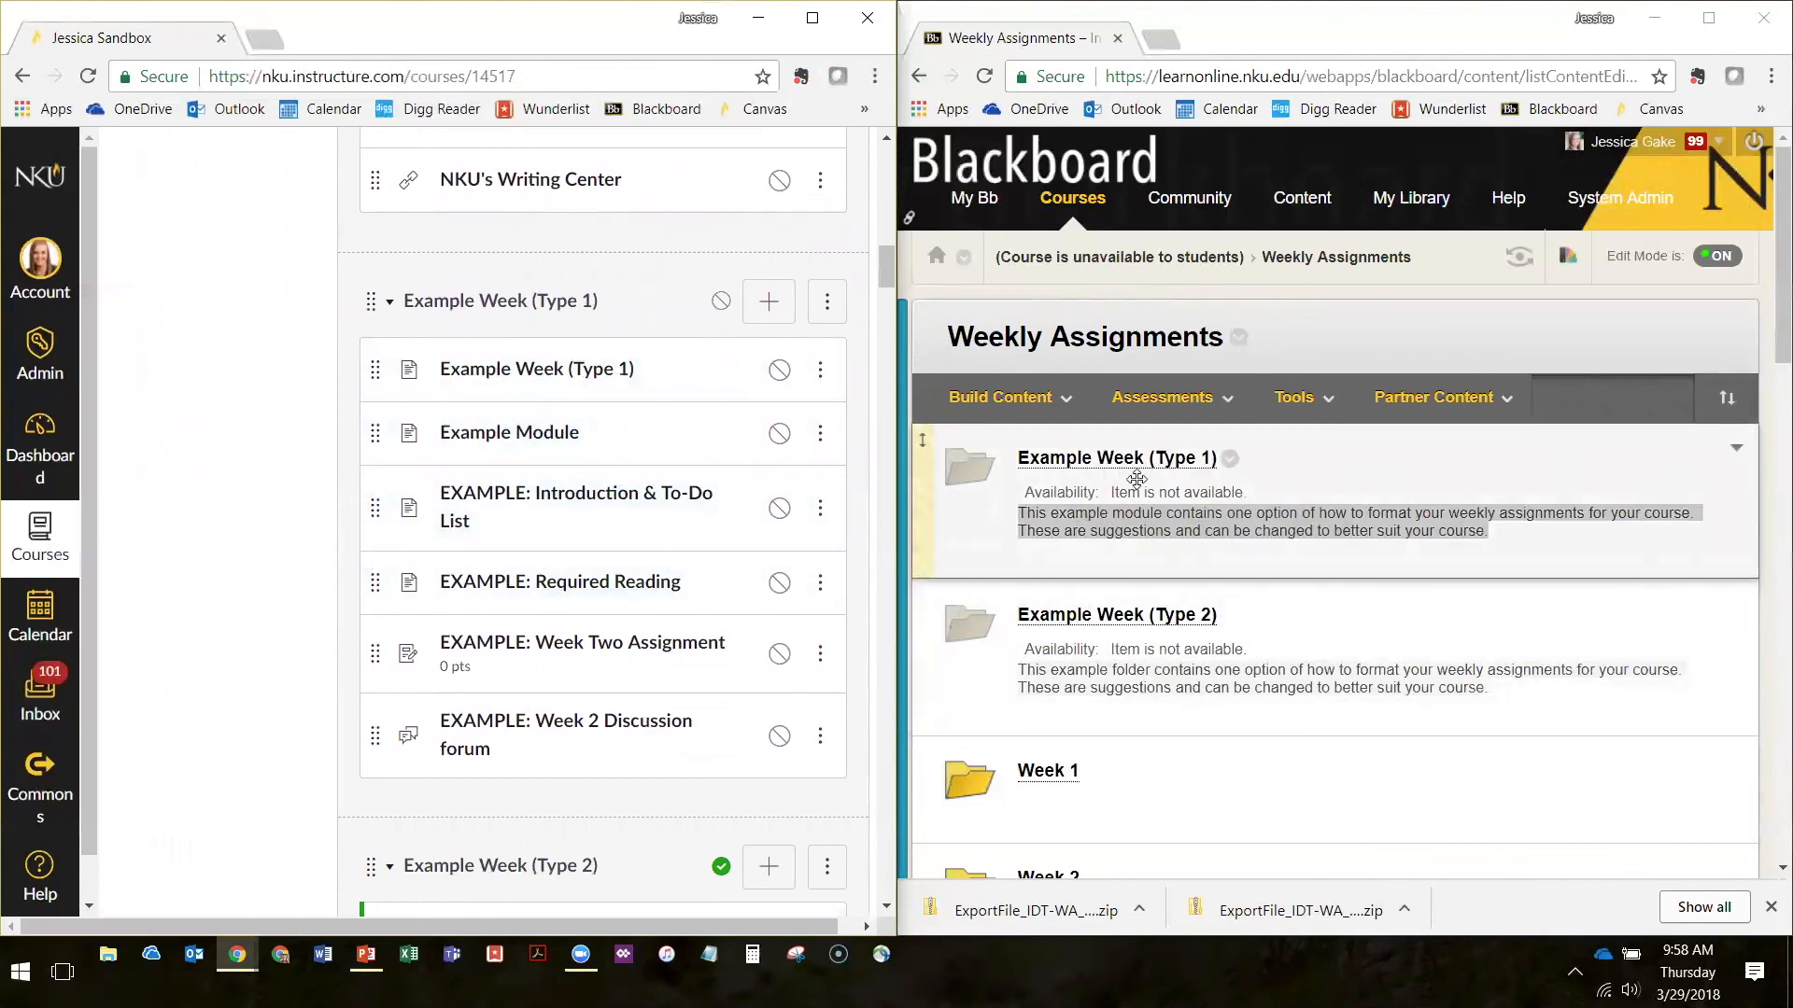
left_click(1131, 467)
scroll(1207, 257, "down", 10)
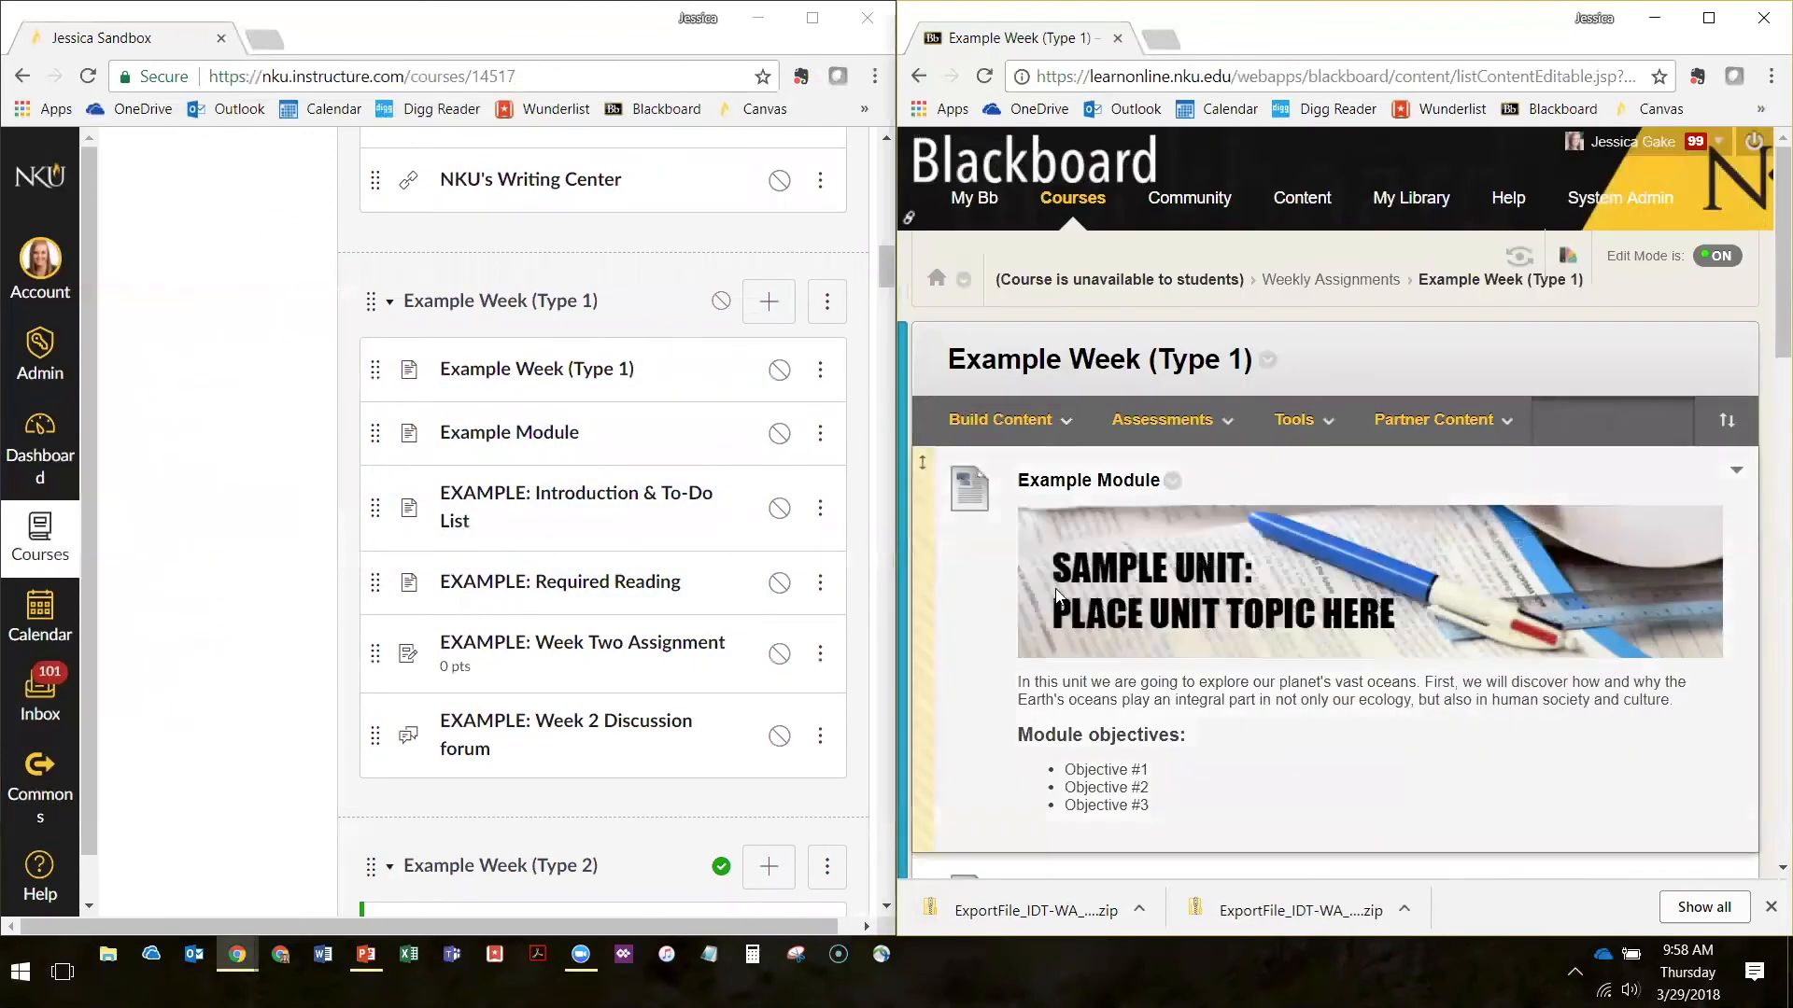
scroll(984, 422, "down", 5)
scroll(984, 422, "down", 5)
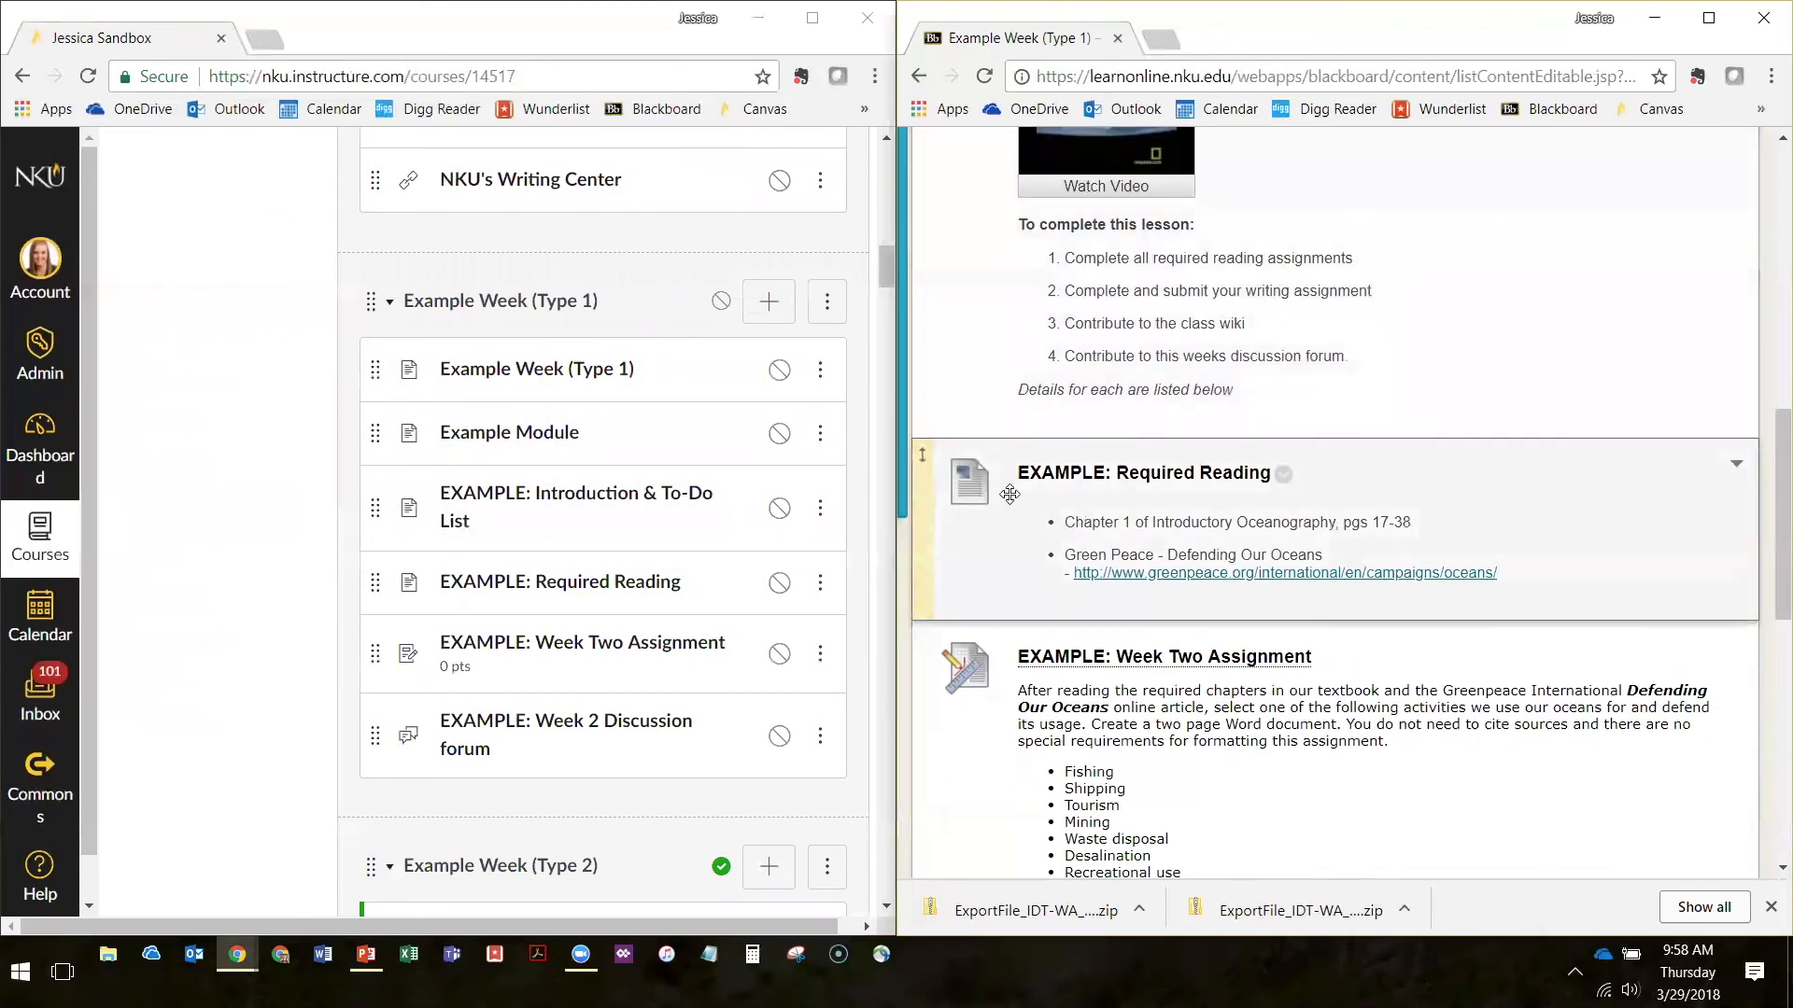
scroll(1314, 537, "up", 8)
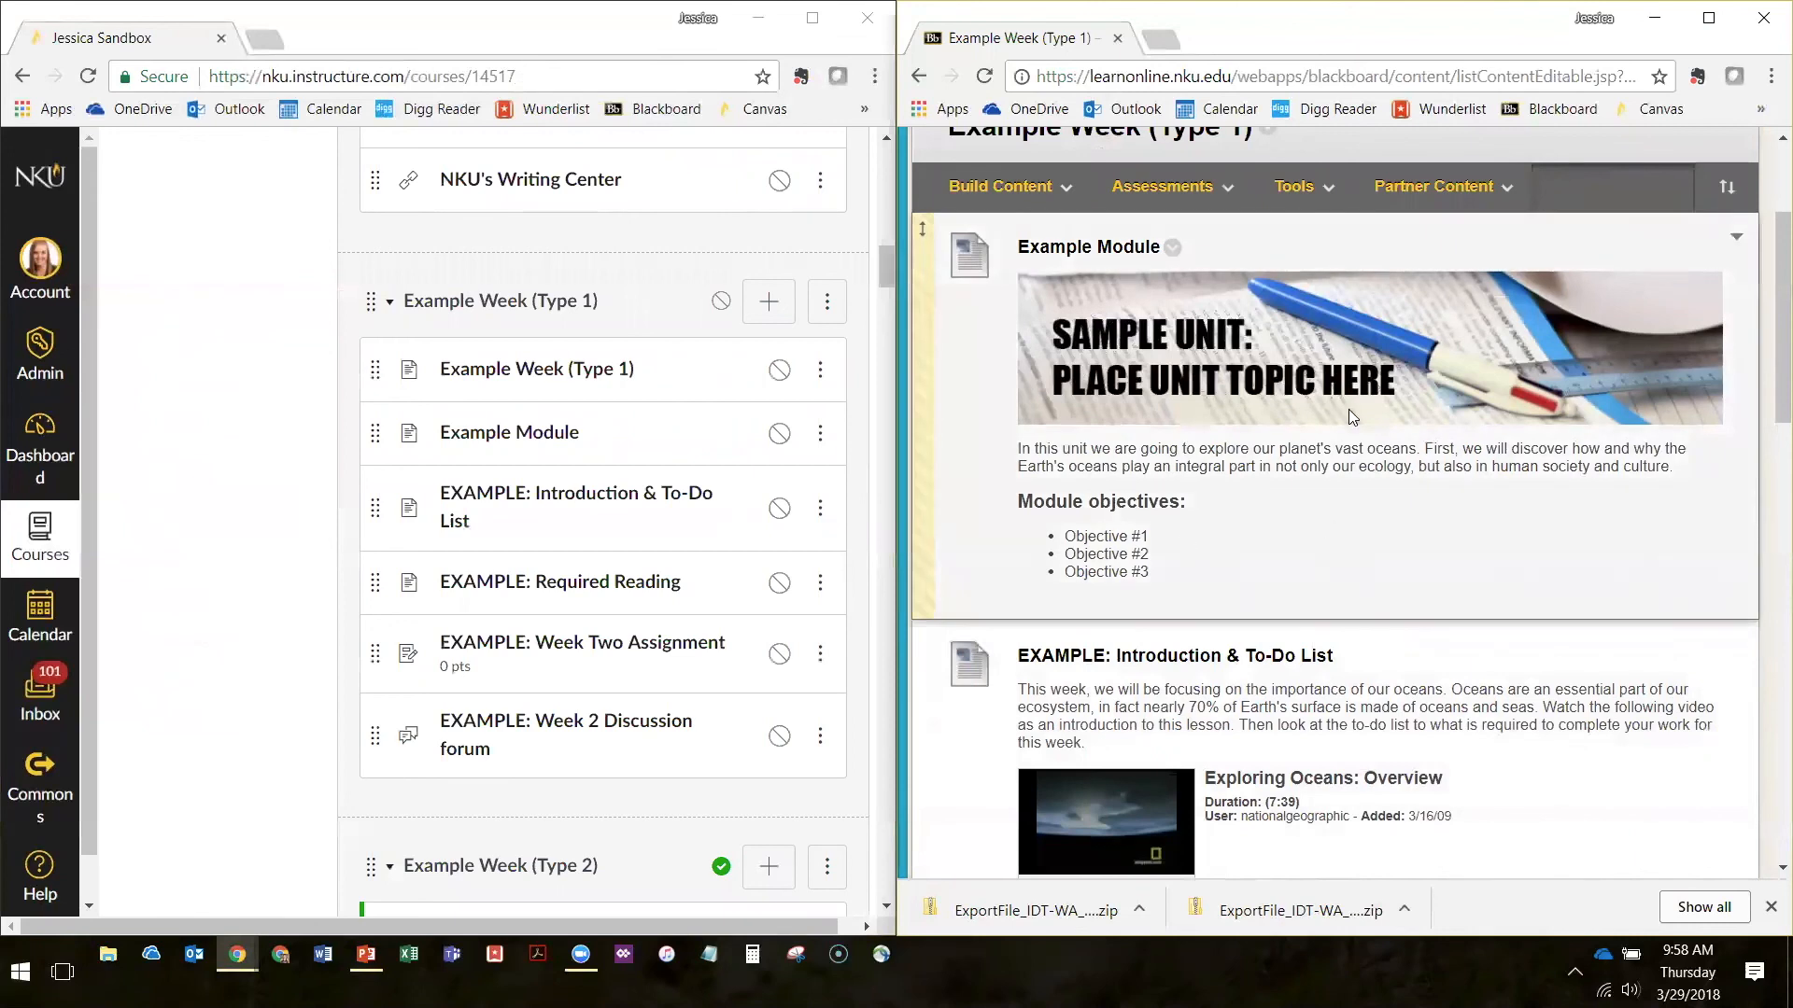
Open the Example Module page in Canvas and compare its banner, text and objectives with the Blackboard item
left_click(511, 443)
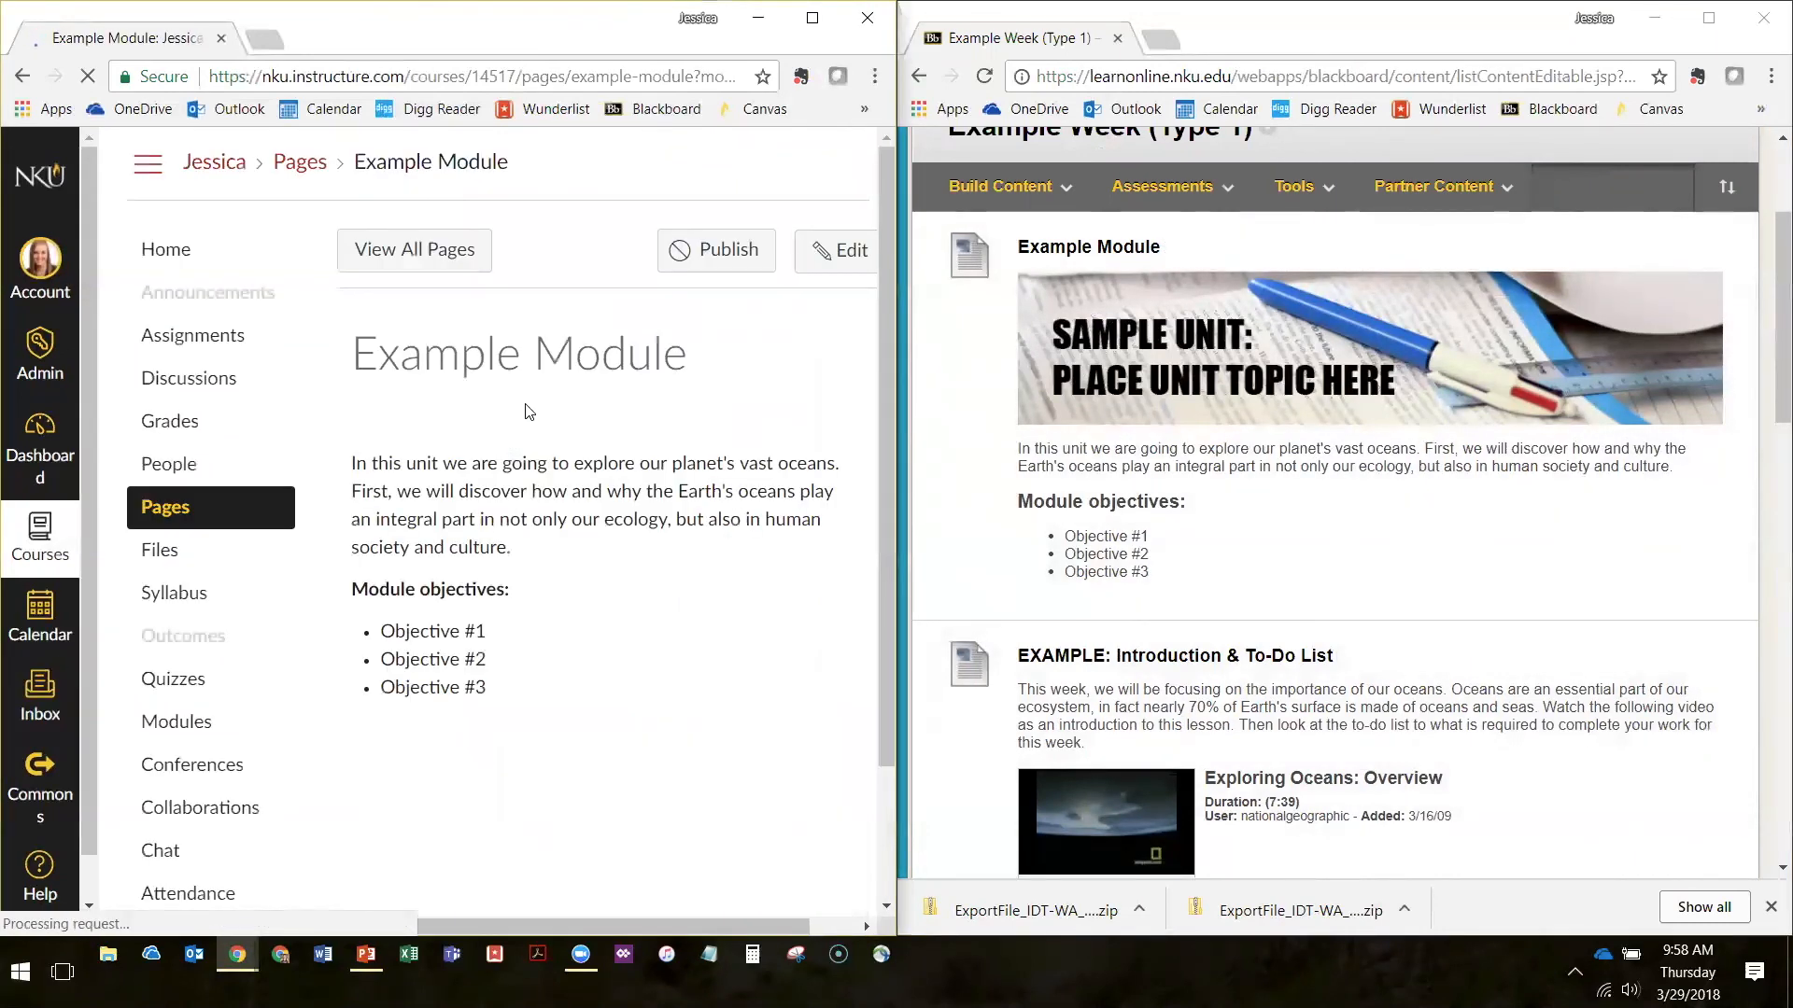
scroll(1345, 612, "down", 5)
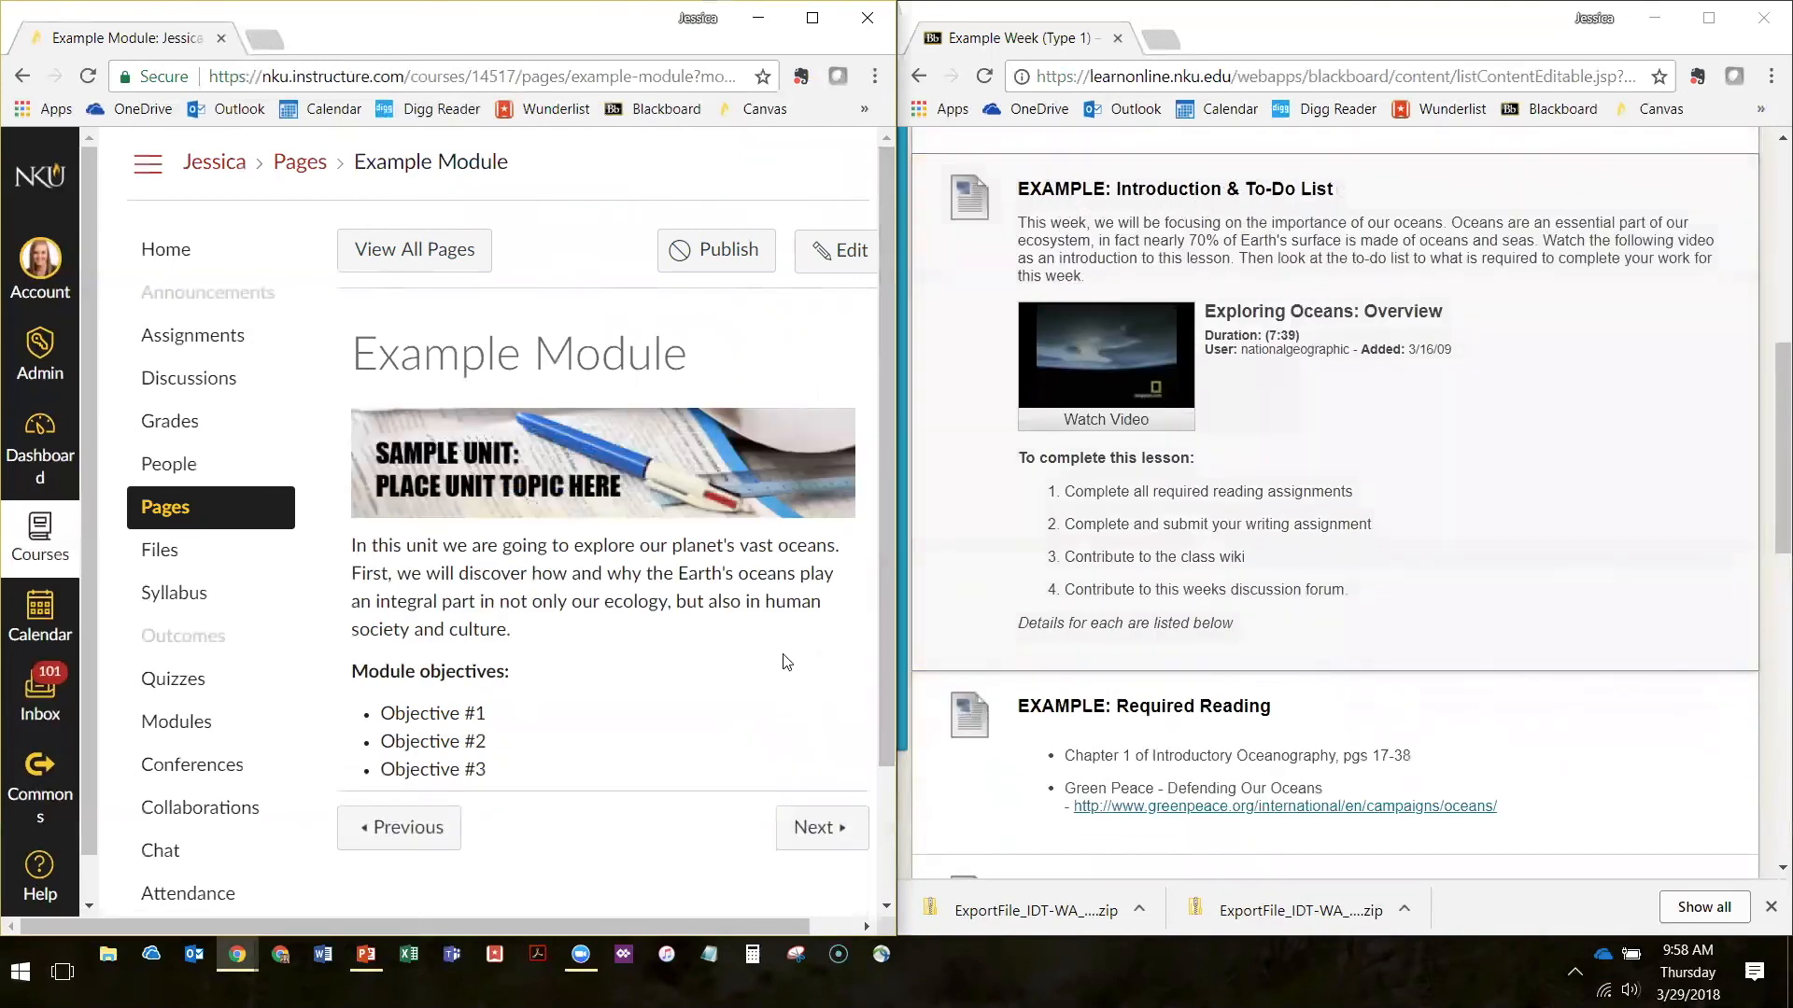
scroll(780, 660, "down", 1)
Advance to the EXAMPLE: Introduction & To-Do List page in Canvas and compare its text and video with the Blackboard item
left_click(810, 708)
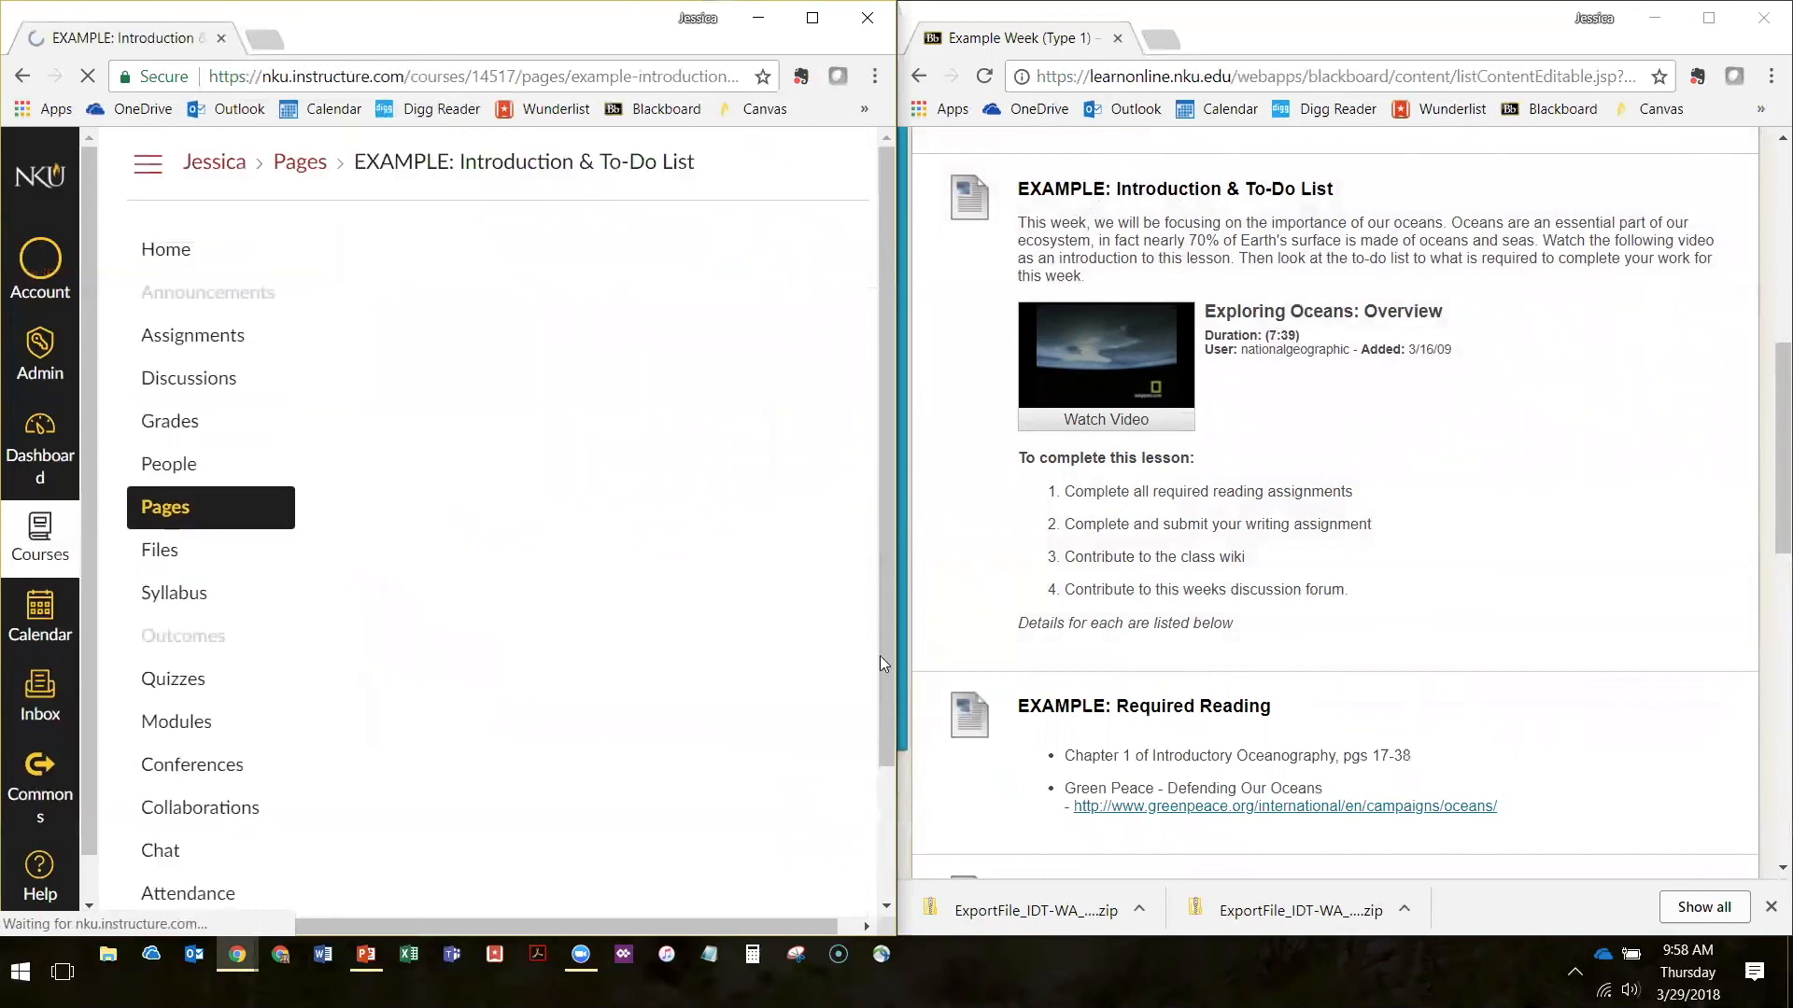
scroll(741, 415, "down", 2)
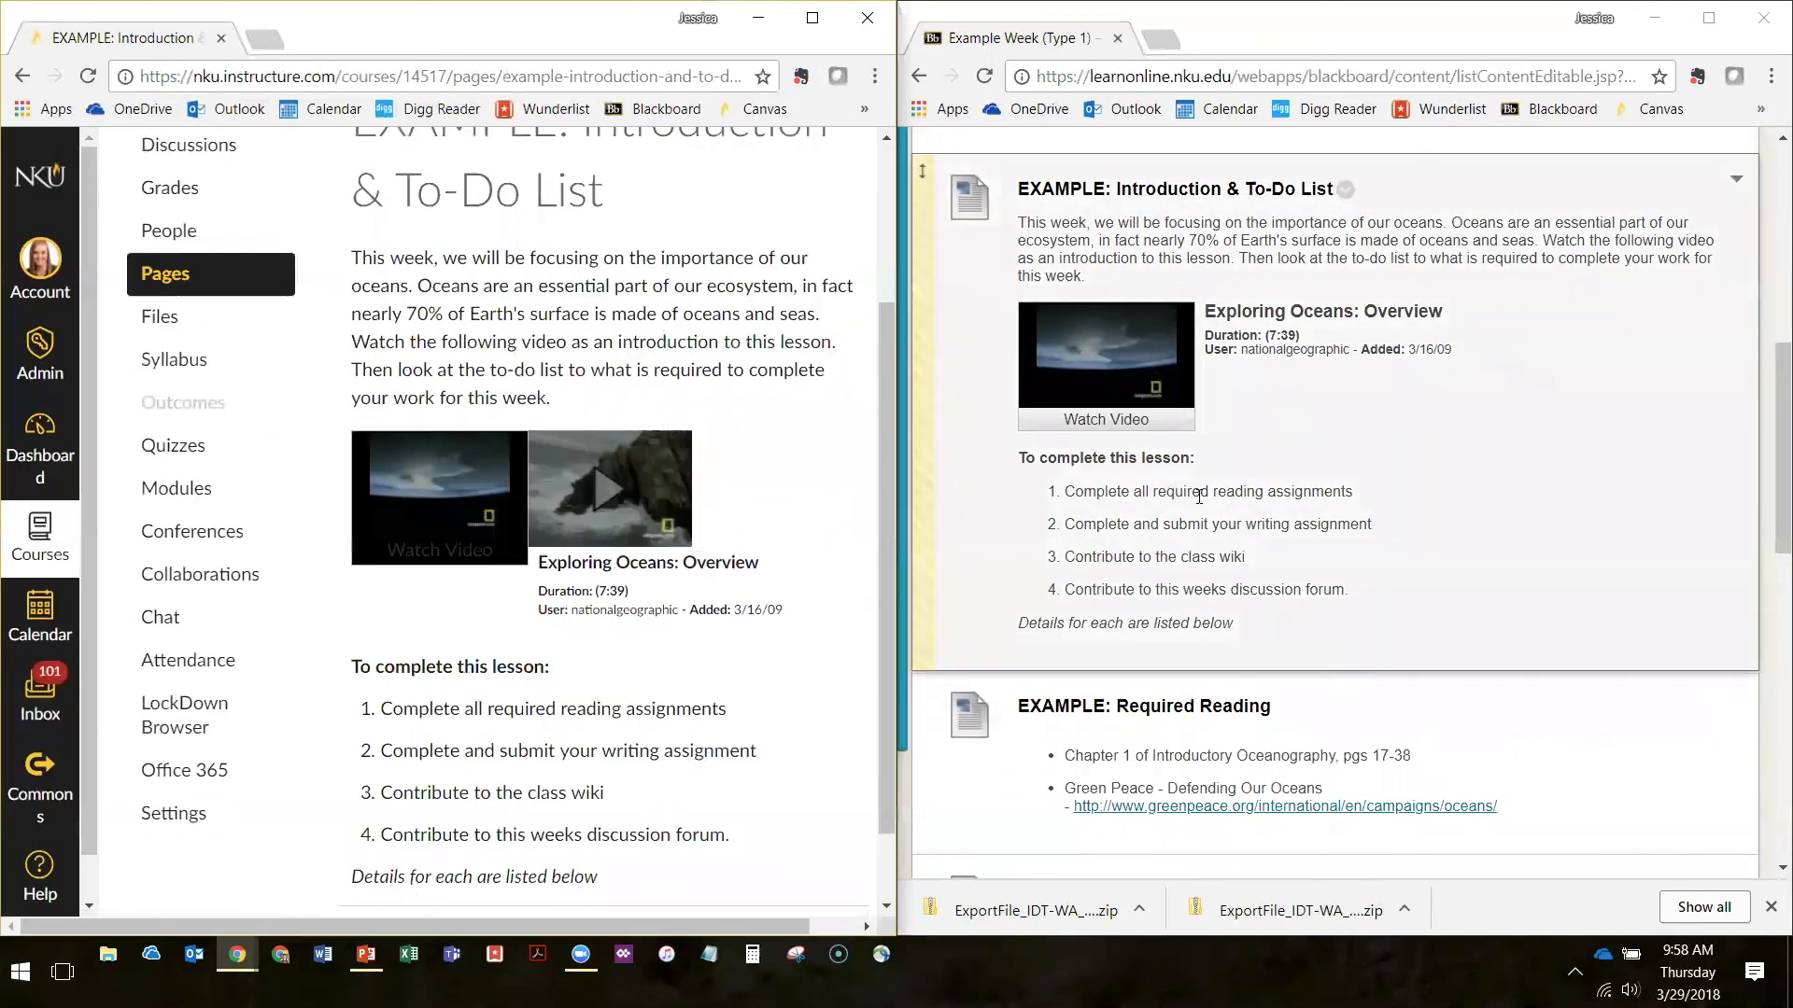
scroll(1198, 496, "down", 2)
scroll(717, 590, "down", 1)
Check the EXAMPLE: Required Reading page against Blackboard, and go back through the preceding pages to Example Module
left_click(820, 849)
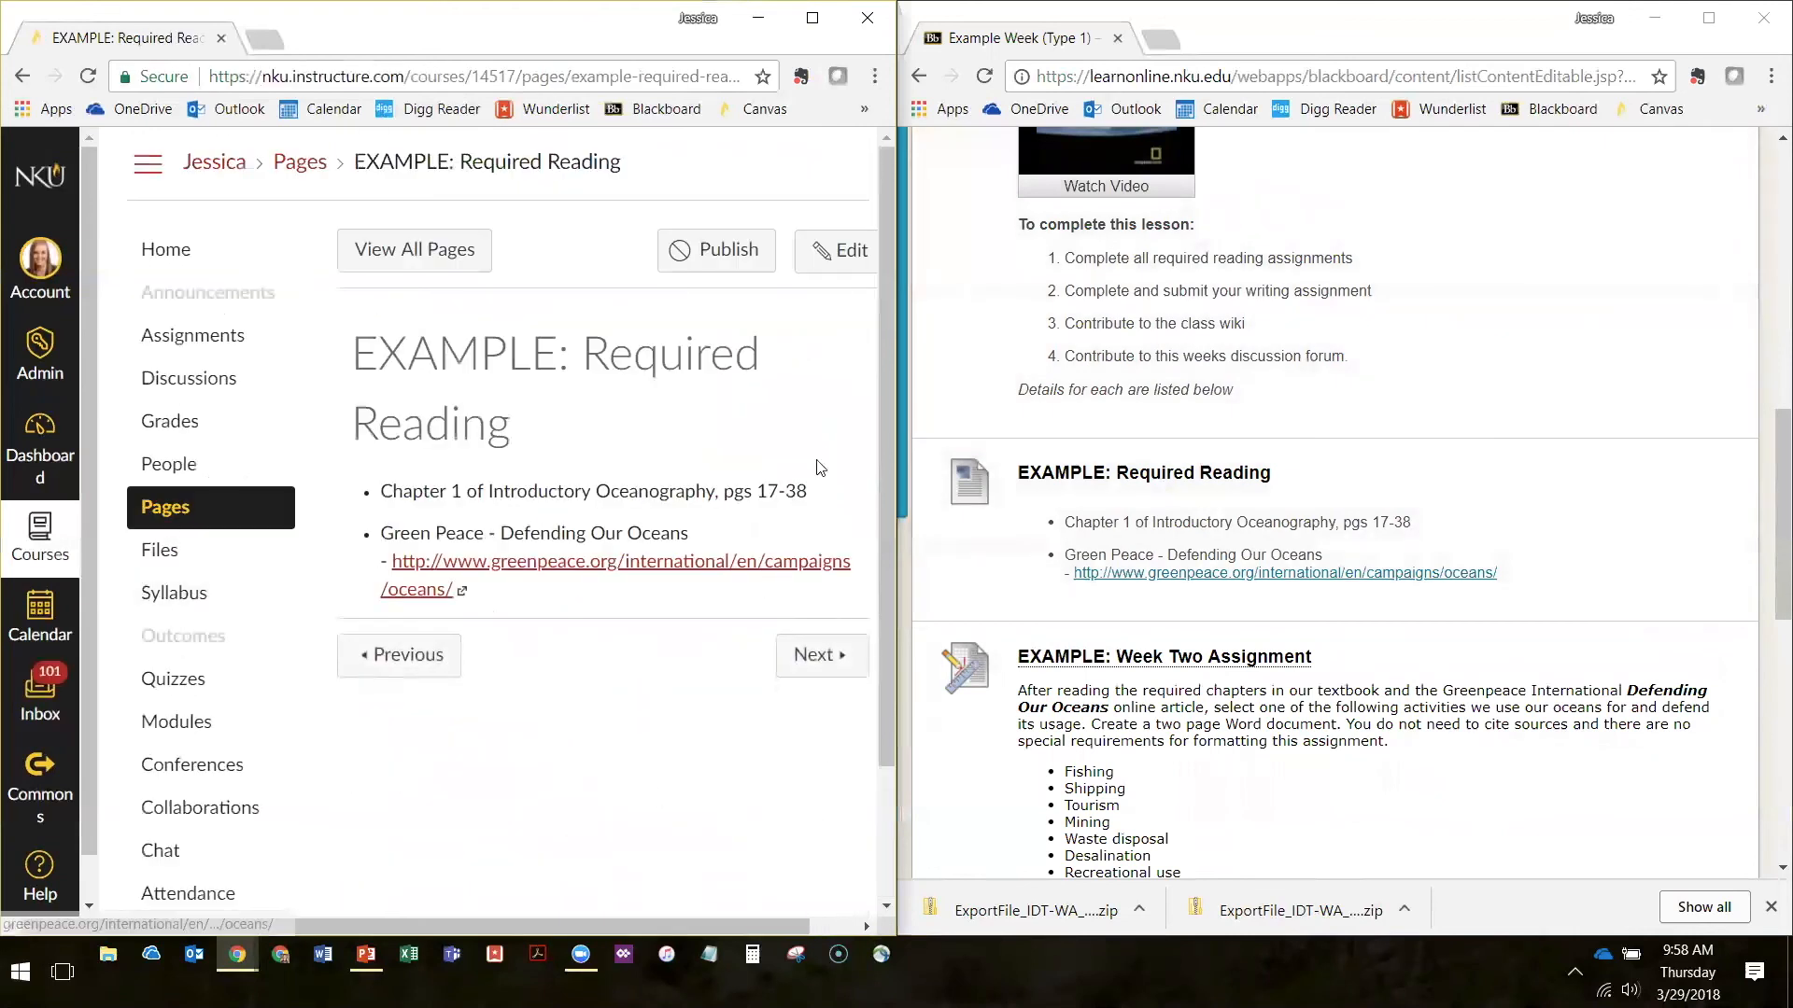
left_click(375, 655)
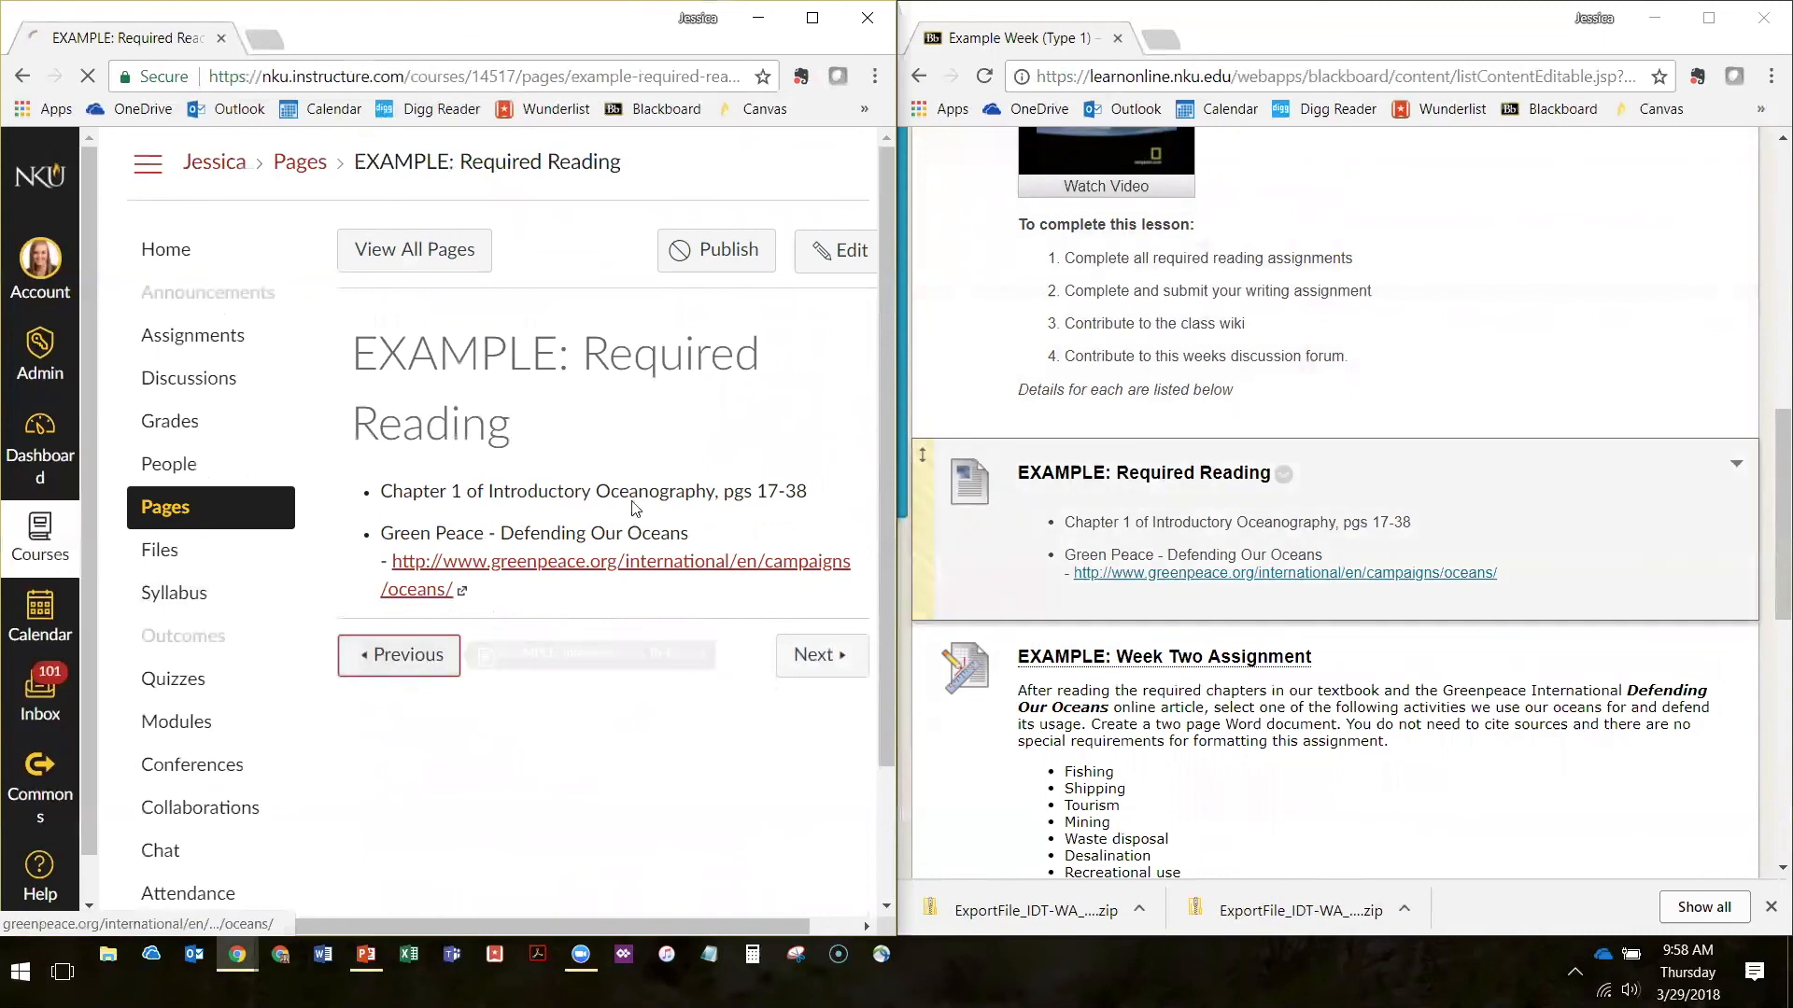
scroll(379, 396, "down", 1)
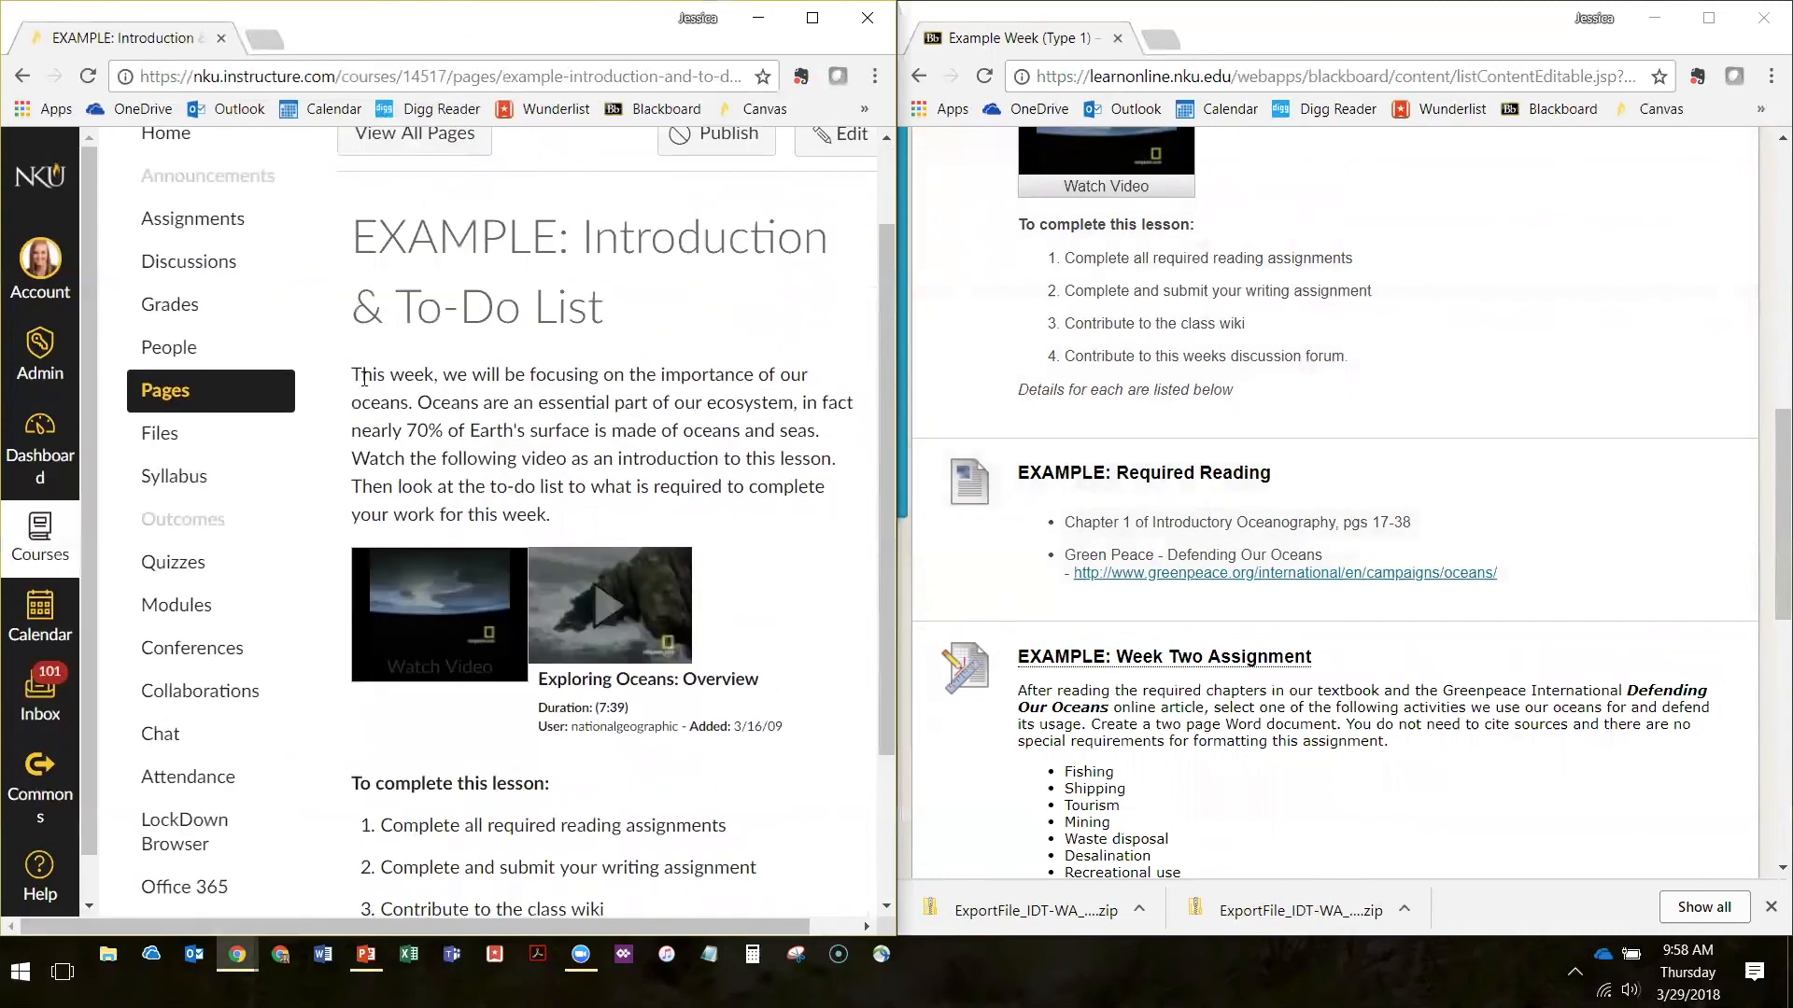
scroll(370, 597, "down", 2)
left_click(402, 849)
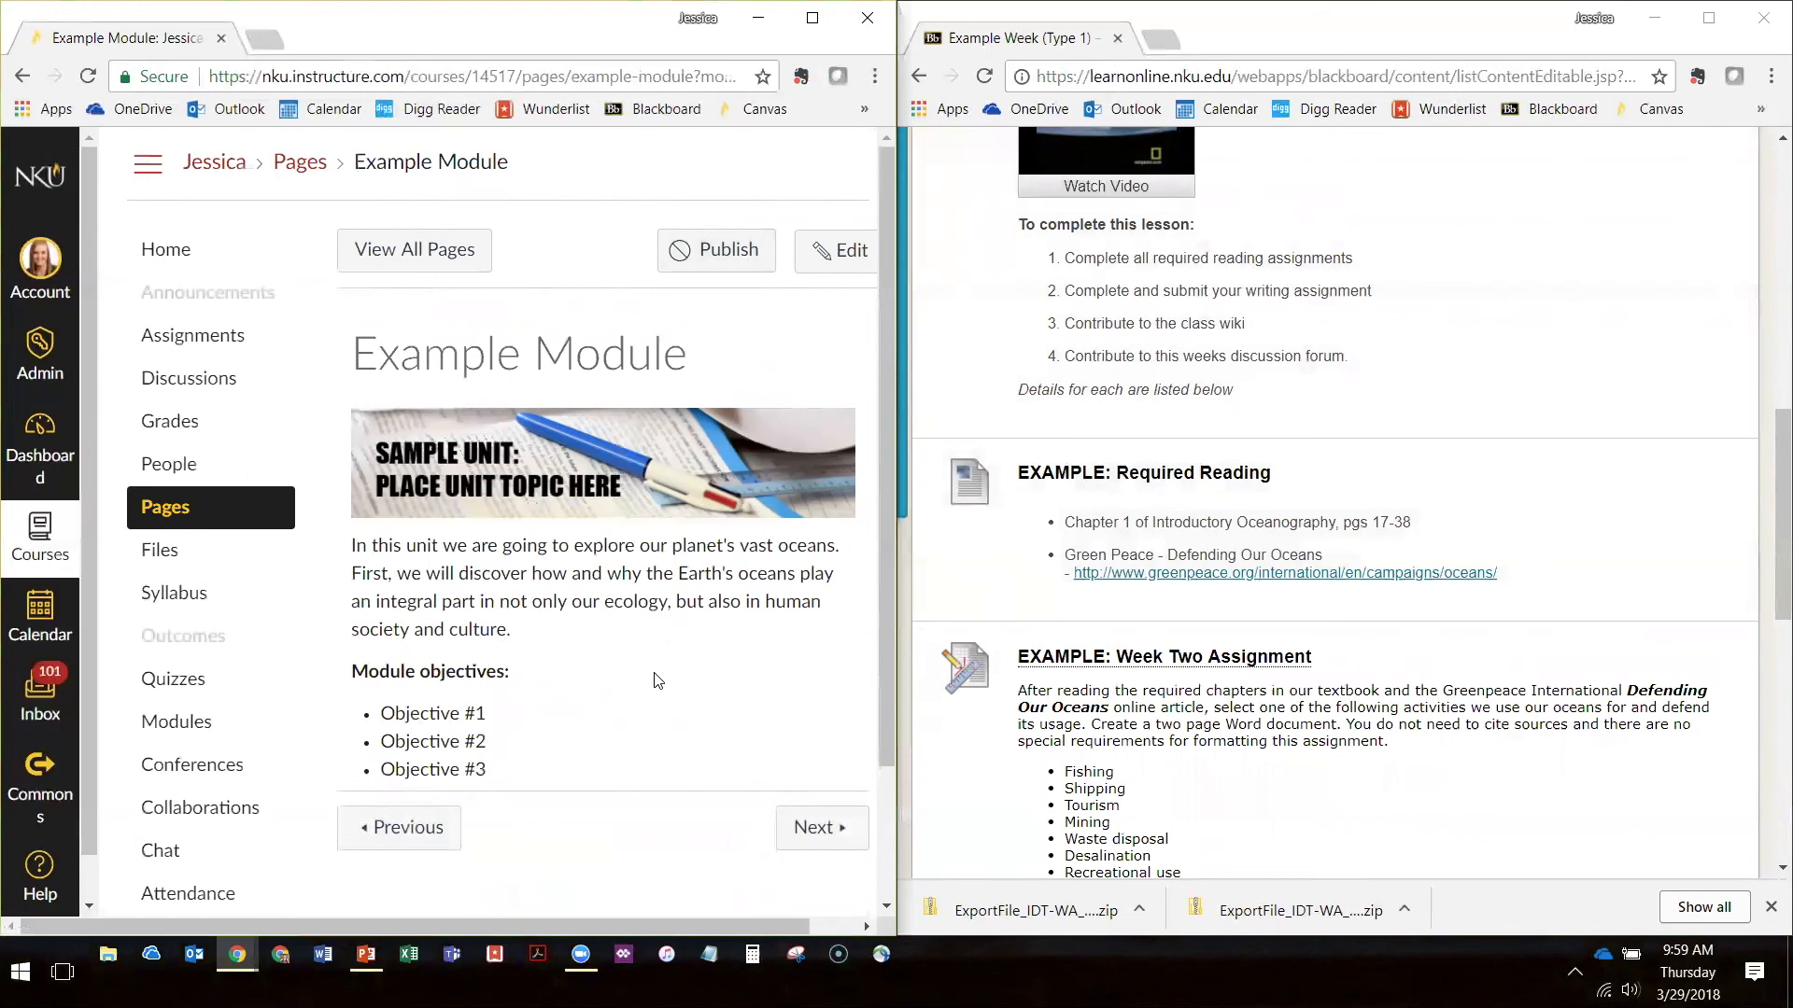
Open the Canvas course modules list and examine how the Example Week (Type 1) items are laid out
left_click(176, 722)
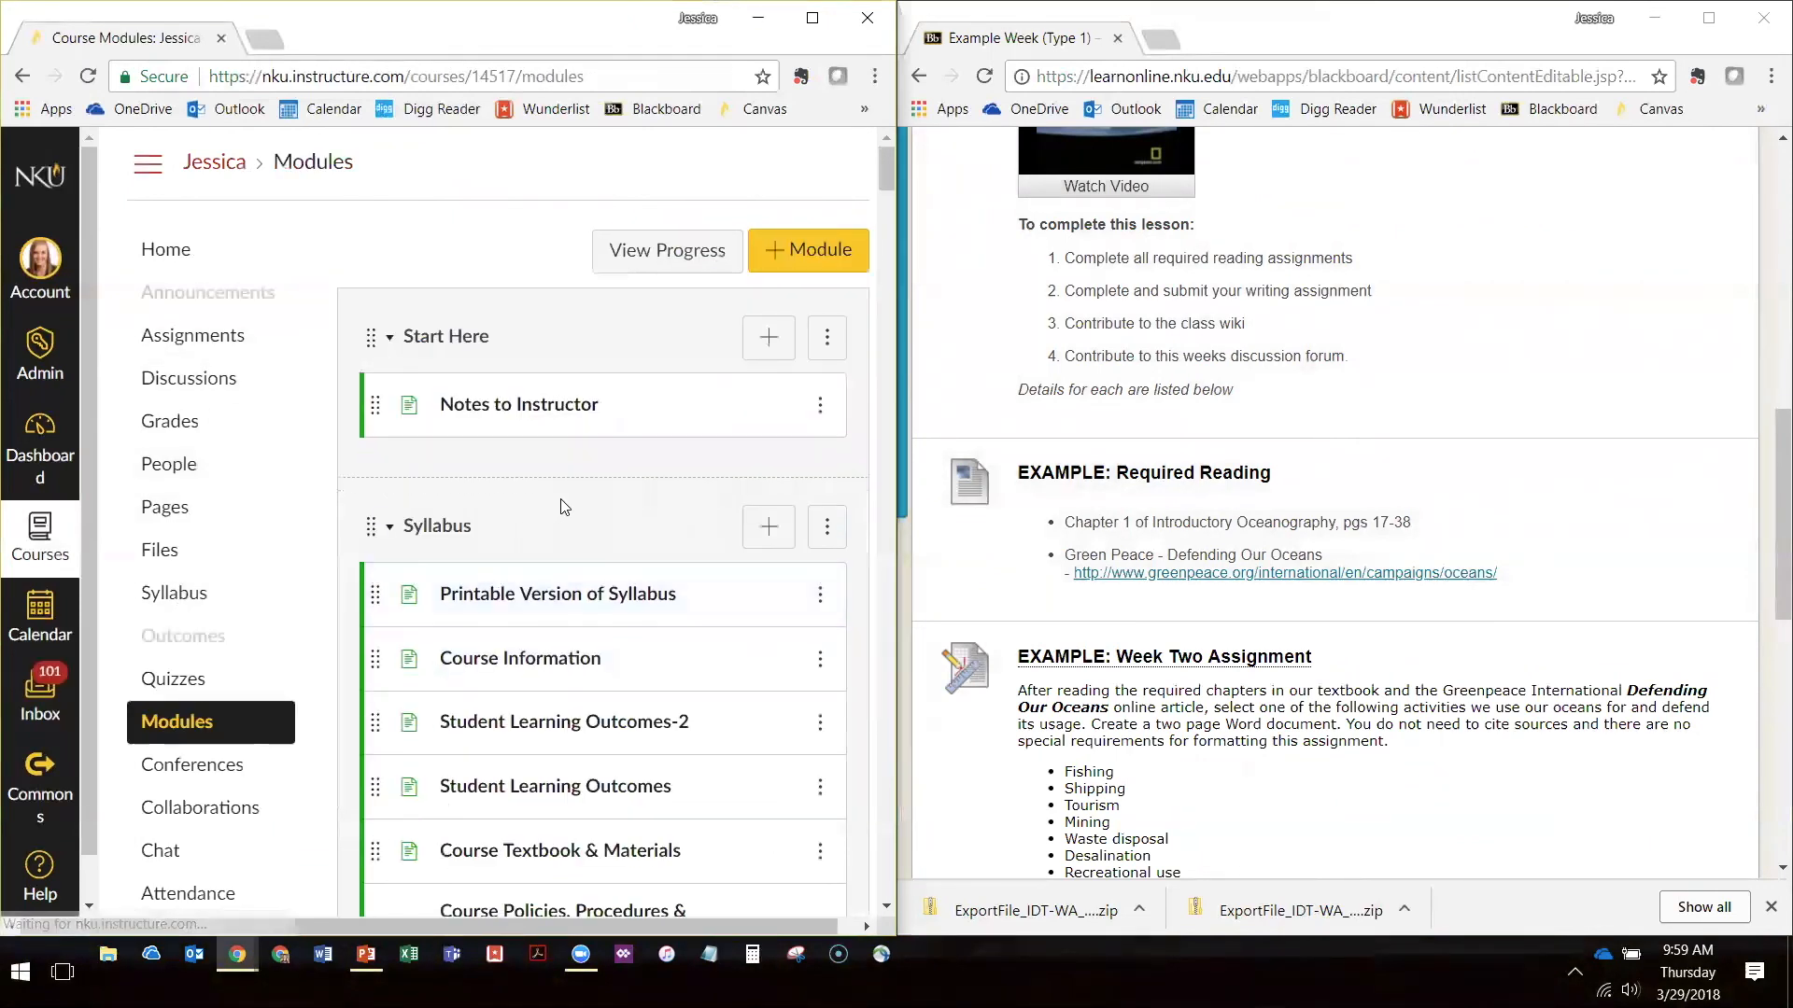
scroll(561, 507, "down", 18)
scroll(566, 473, "down", 3)
scroll(567, 466, "up", 3)
scroll(568, 465, "down", 3)
scroll(526, 270, "up", 1)
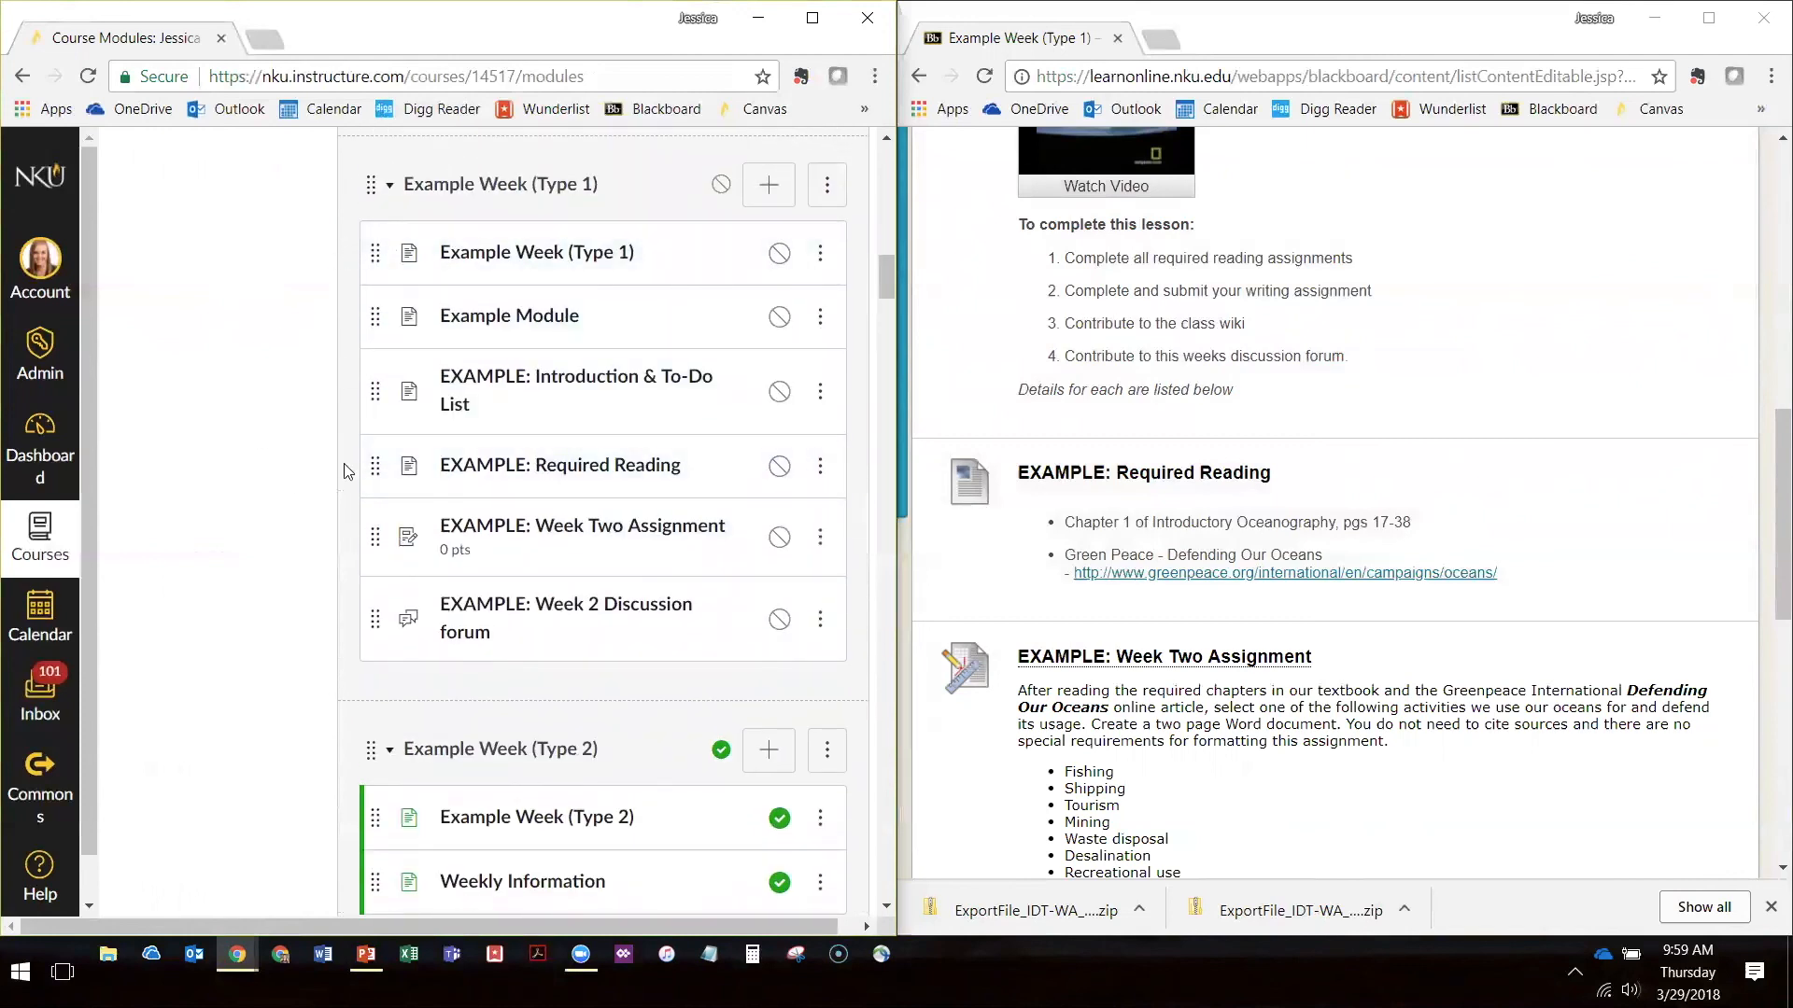
Page through the Canvas module from Example Week (Type 1) to EXAMPLE: Introduction & To-Do List, as a student would
scroll(1214, 495, "down", 3)
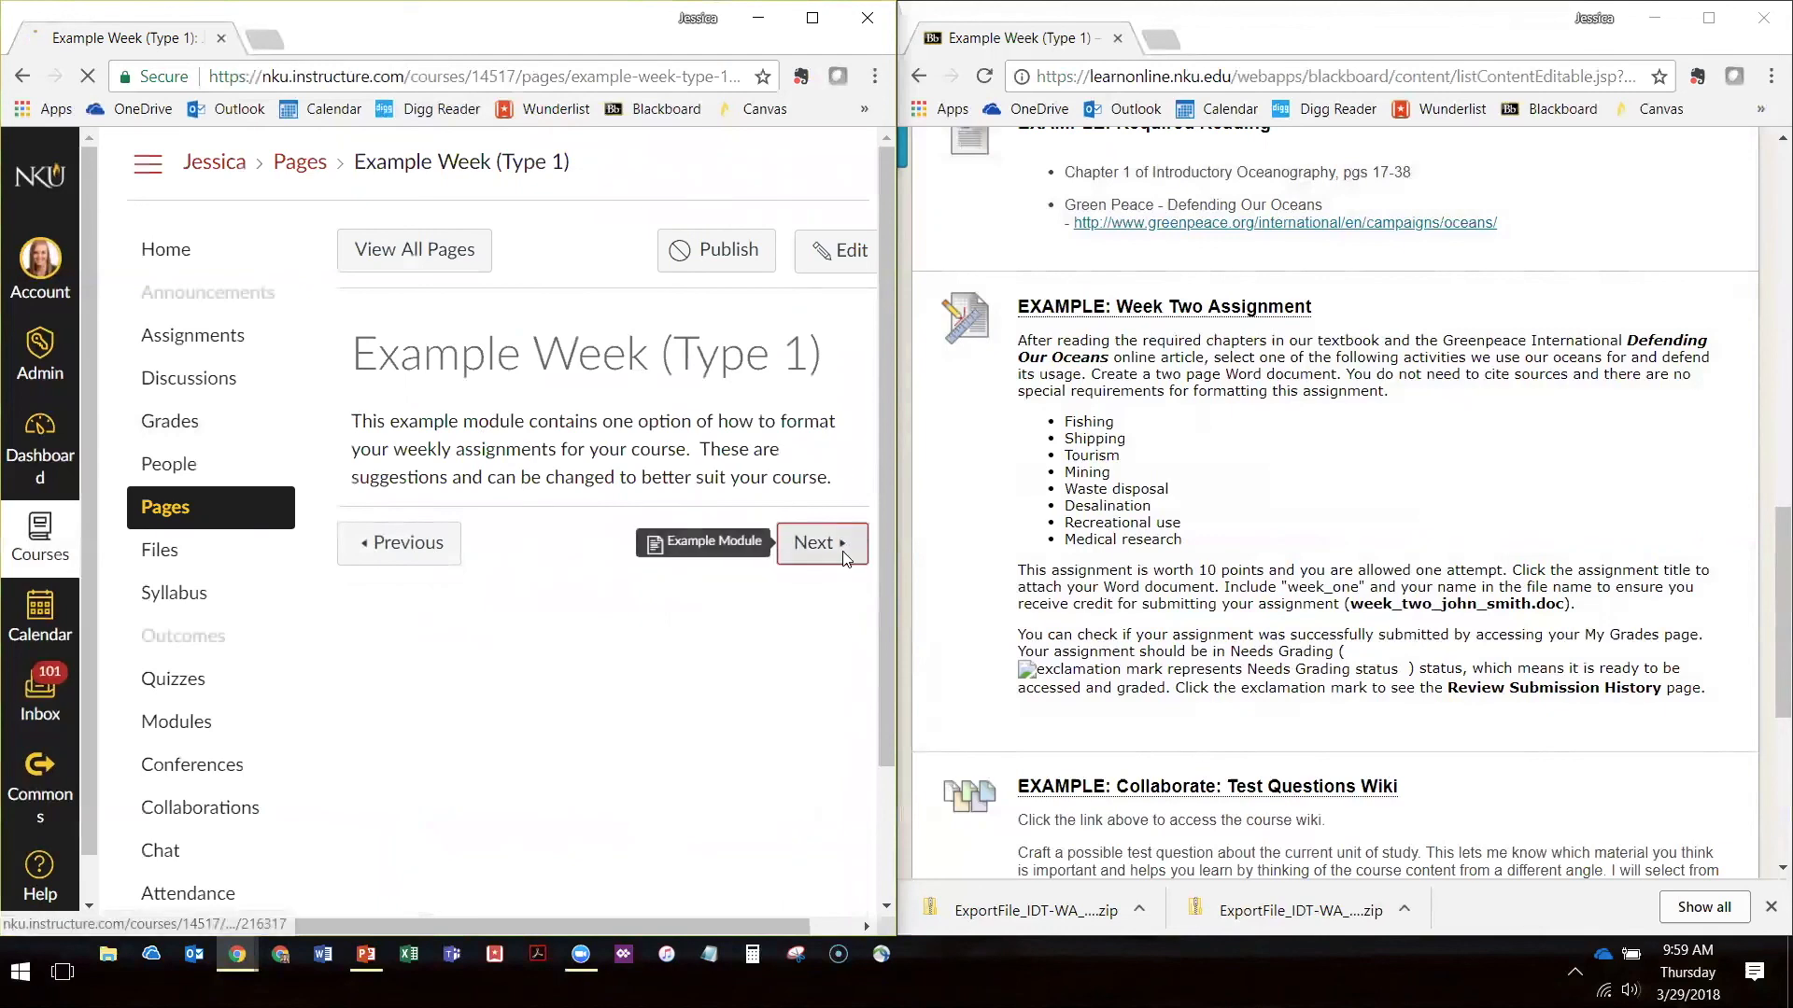
left_click(845, 559)
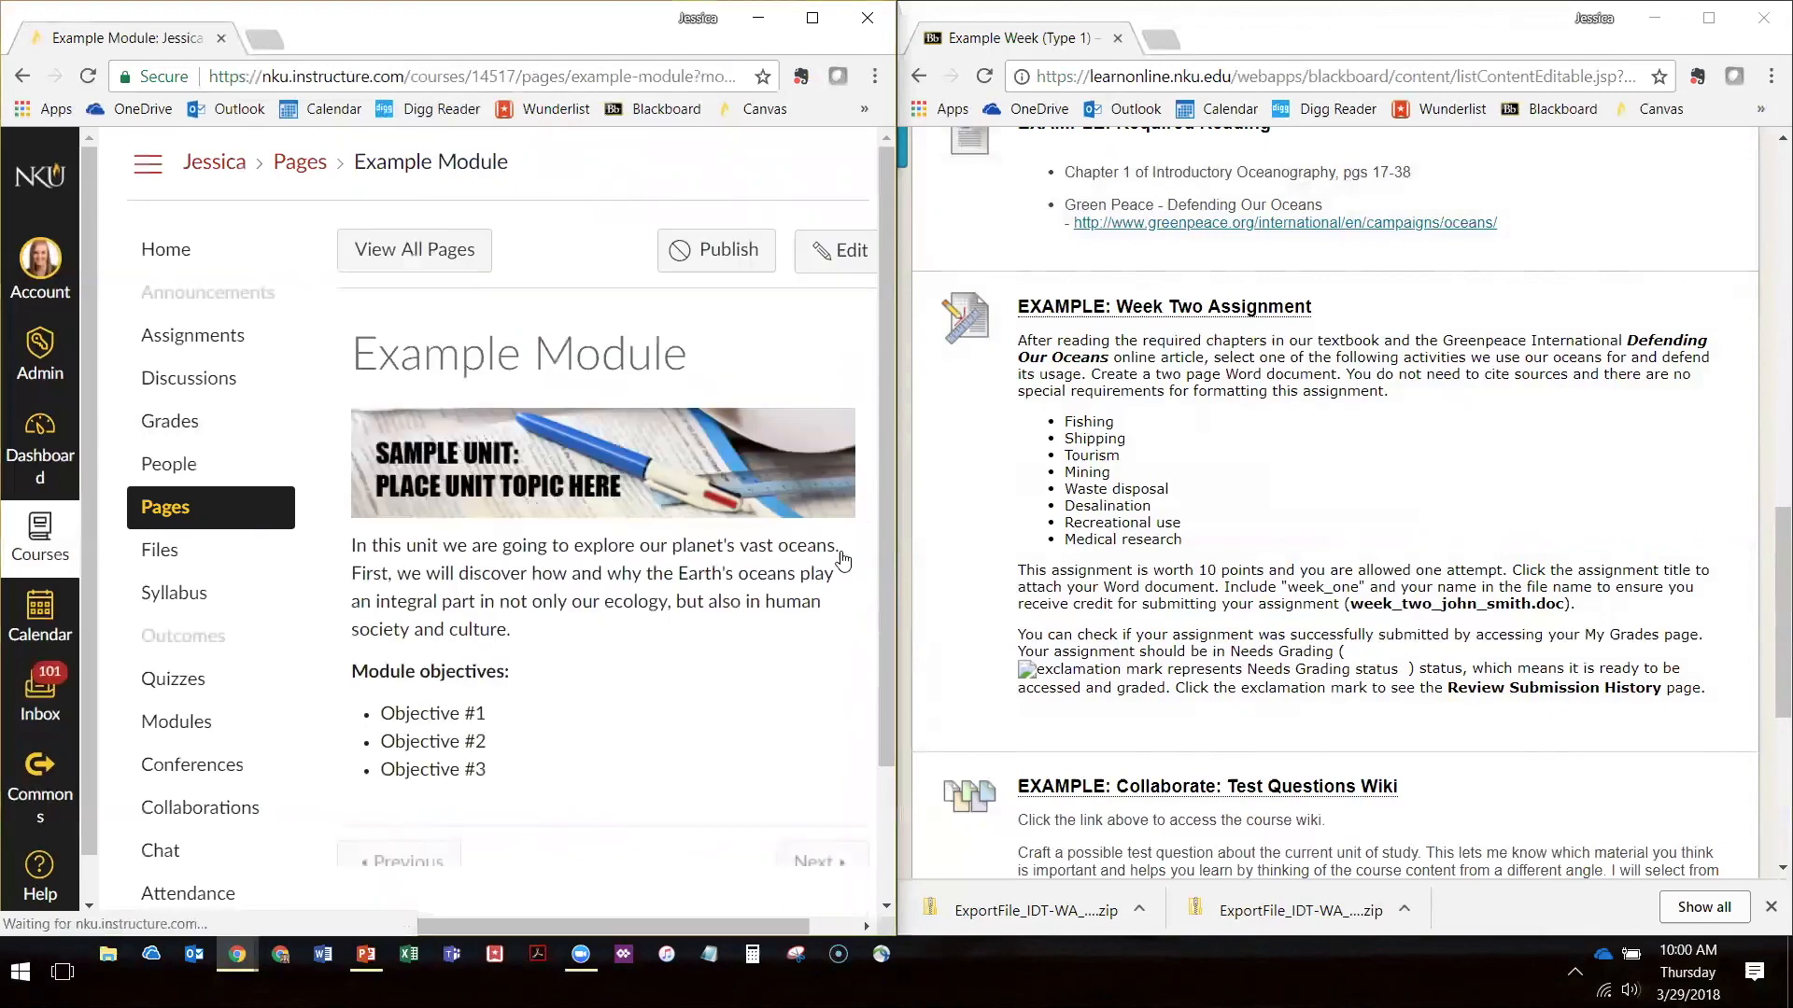
scroll(843, 560, "down", 2)
left_click(820, 659)
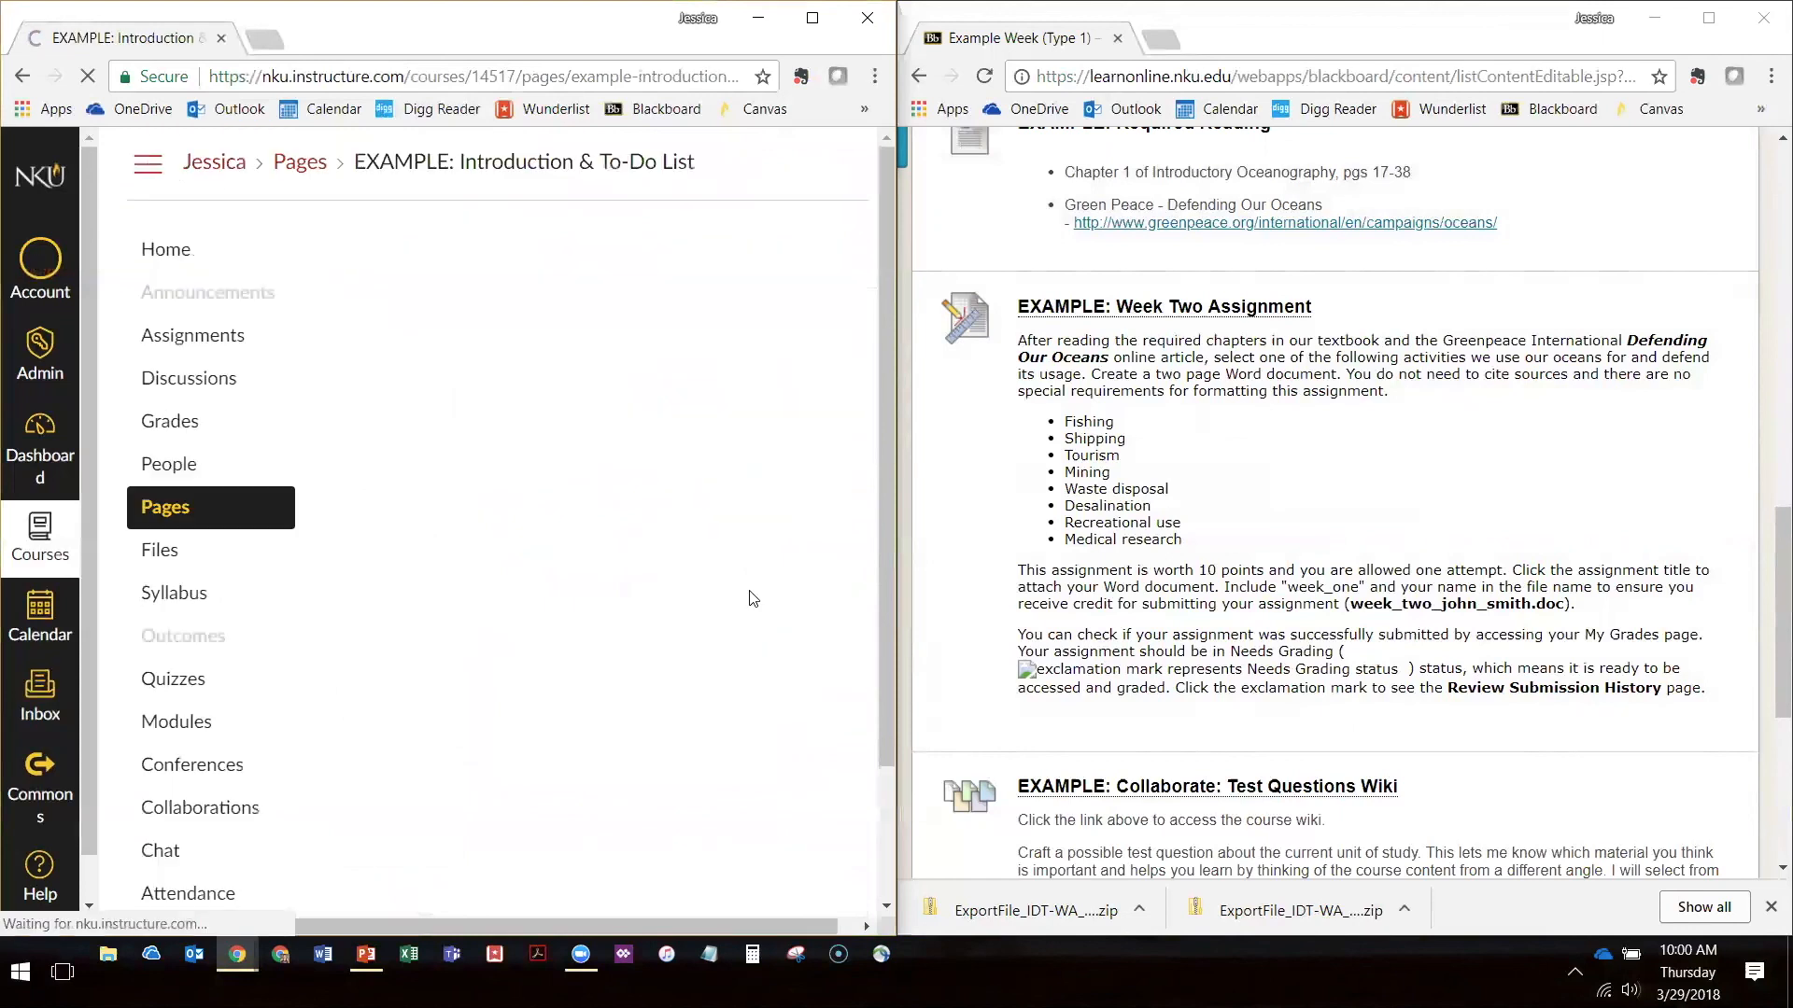
scroll(803, 525, "down", 3)
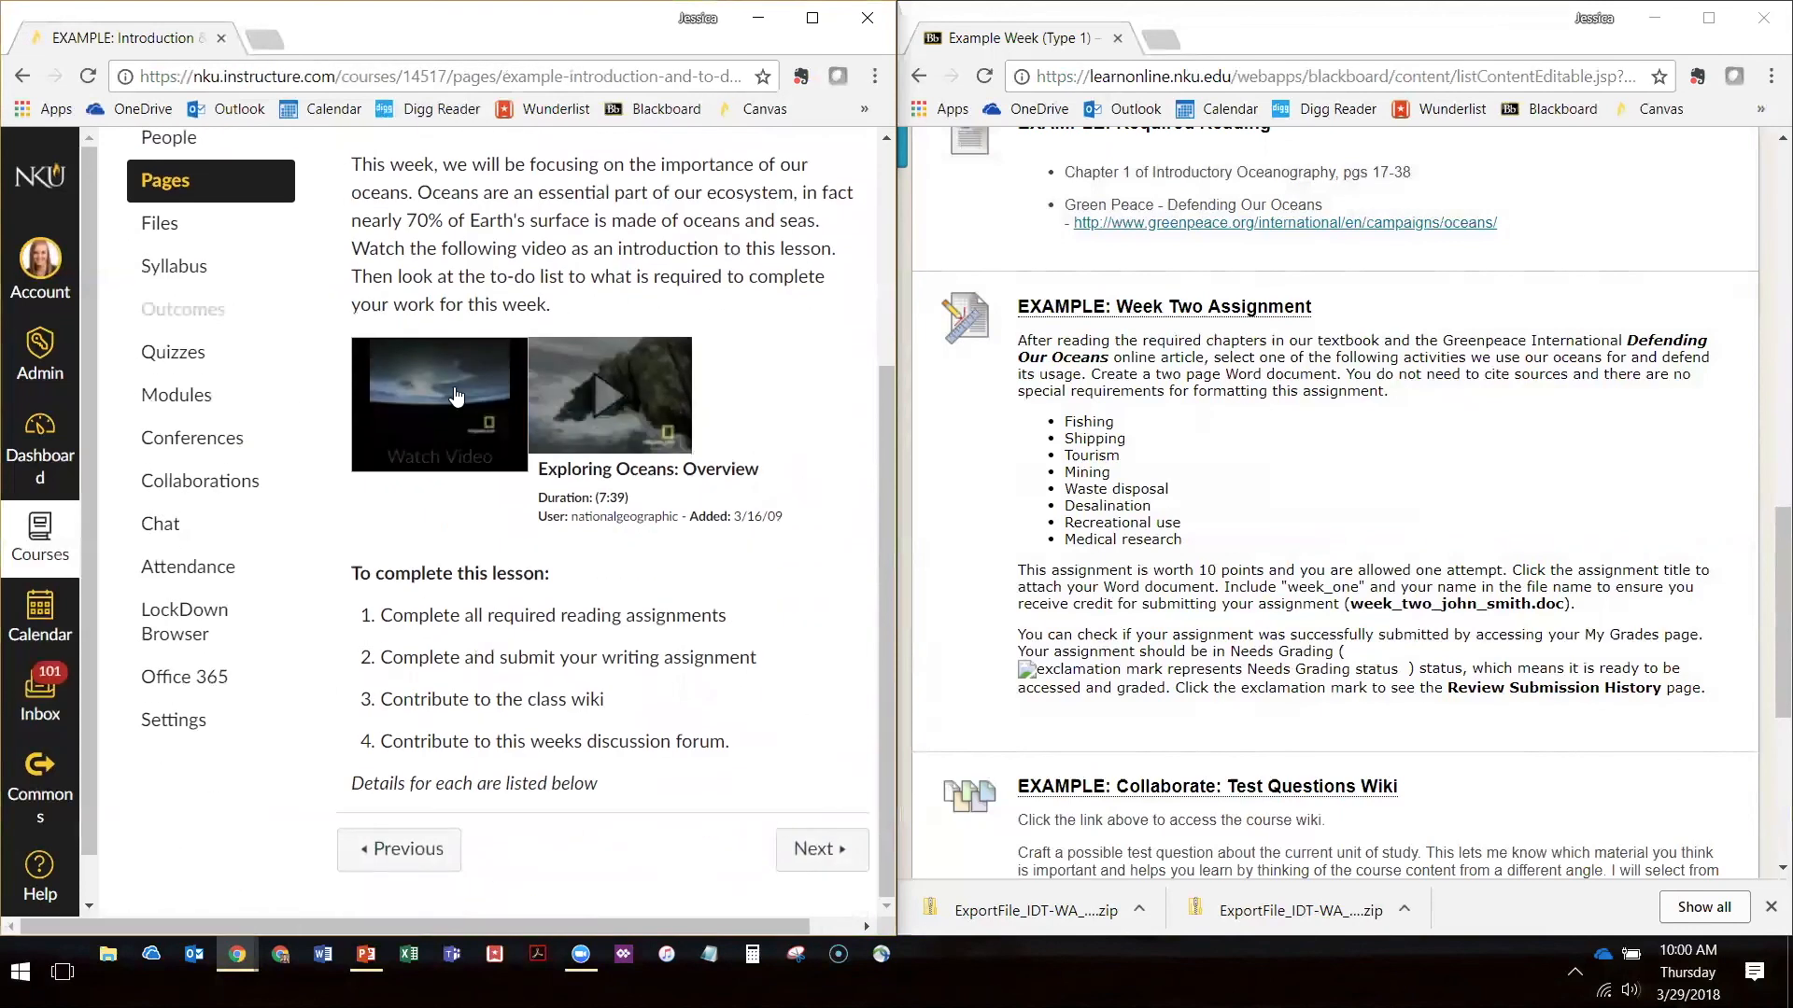
Return to the Canvas course home page and compare the Example Week (Type 1) module with the remaining Blackboard items
scroll(455, 396, "up", 3)
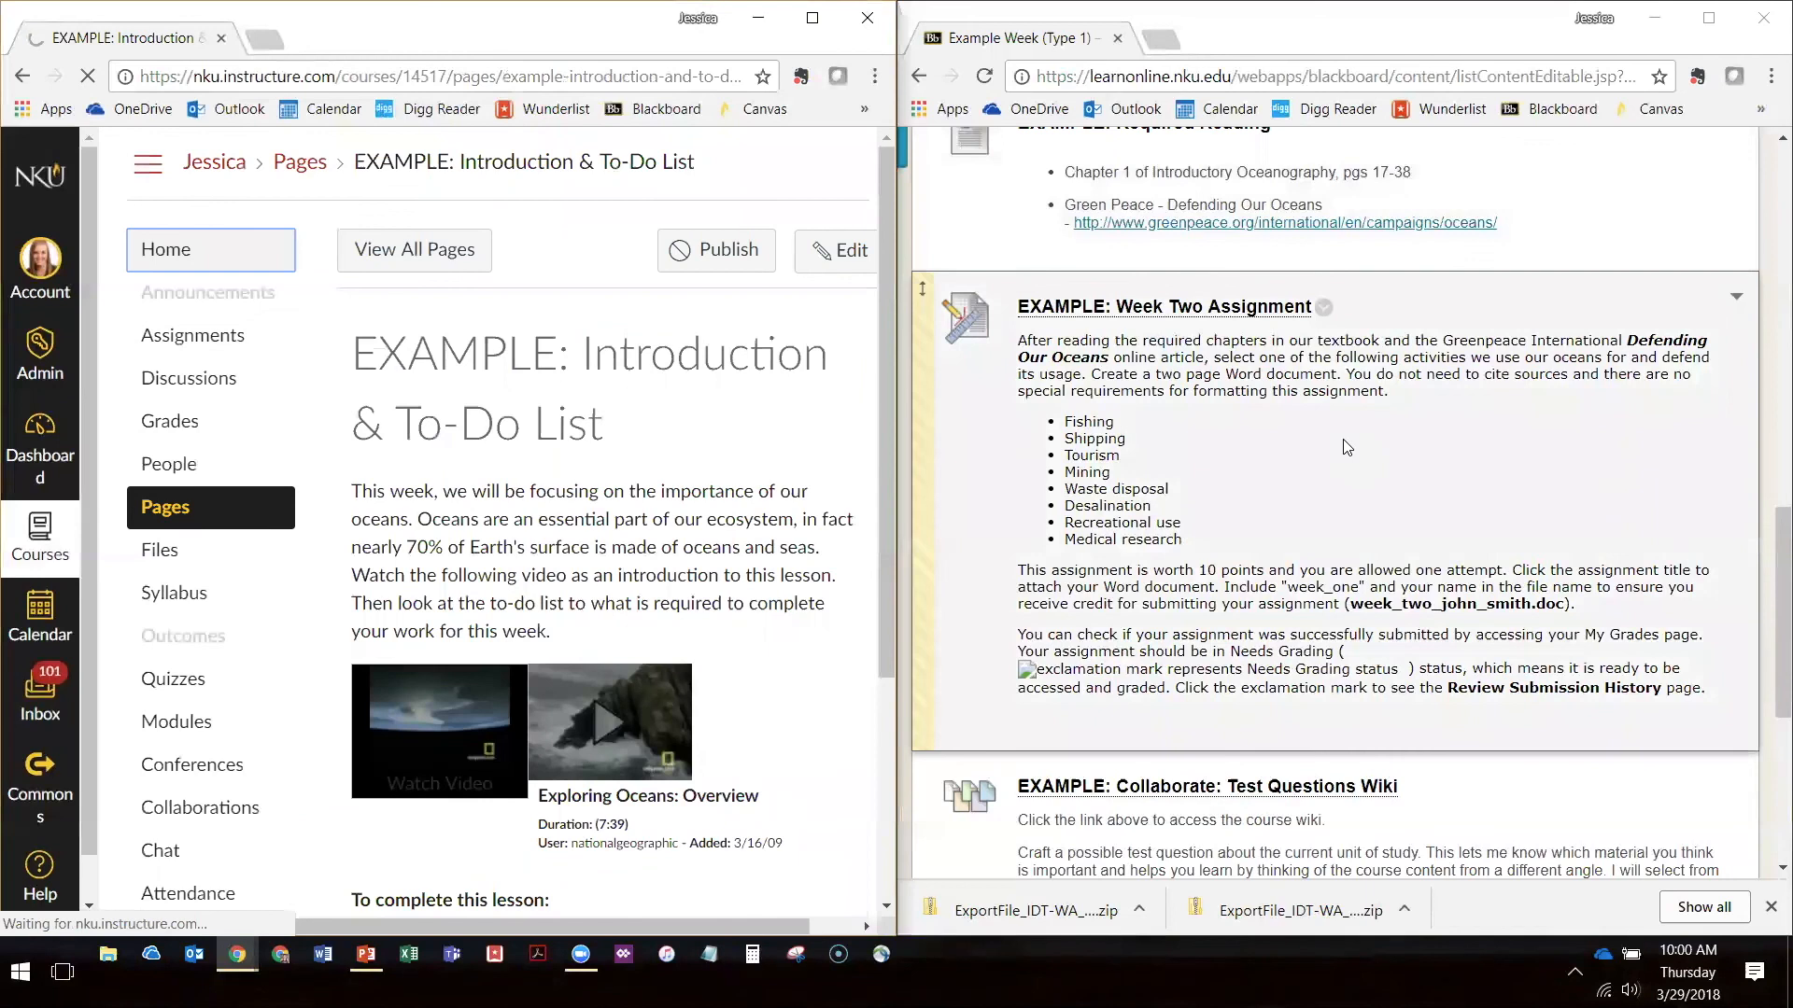
scroll(1314, 399, "down", 5)
scroll(600, 440, "down", 20)
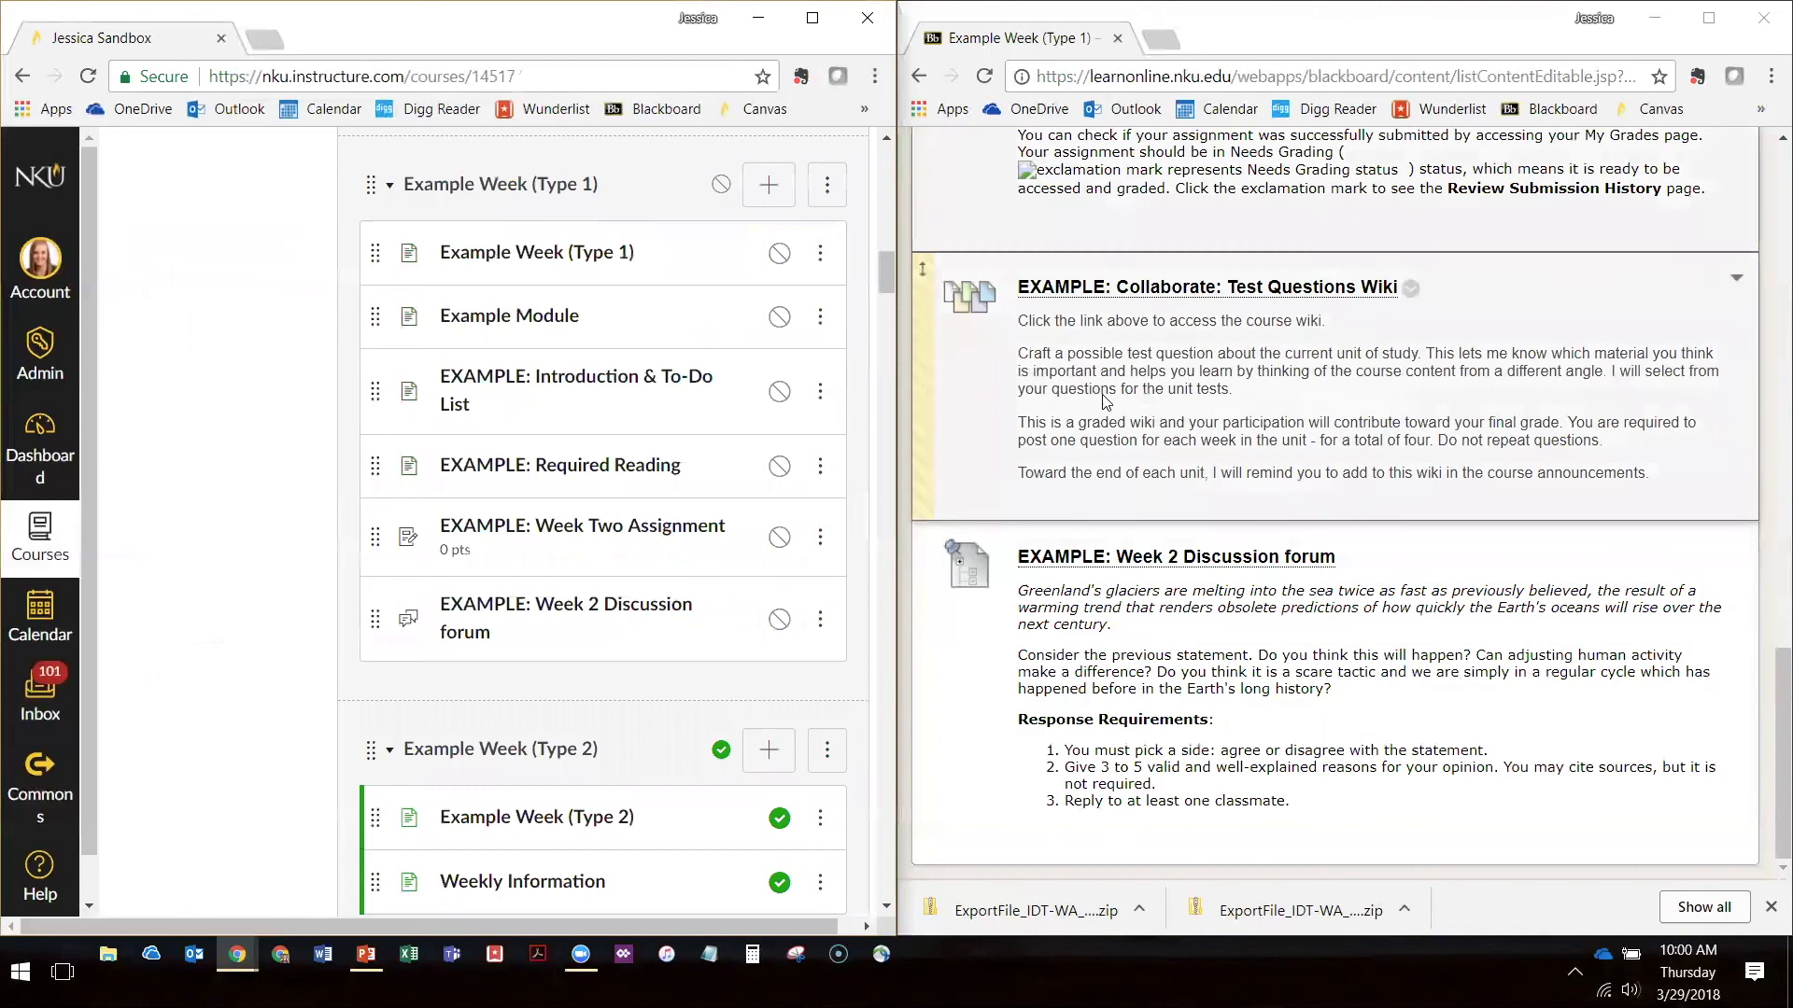
Try to open the EXAMPLE: Collaborate: Test Questions Wiki item in Blackboard, and go back to the folder's contents
left_click_drag(1016, 320, 1645, 489)
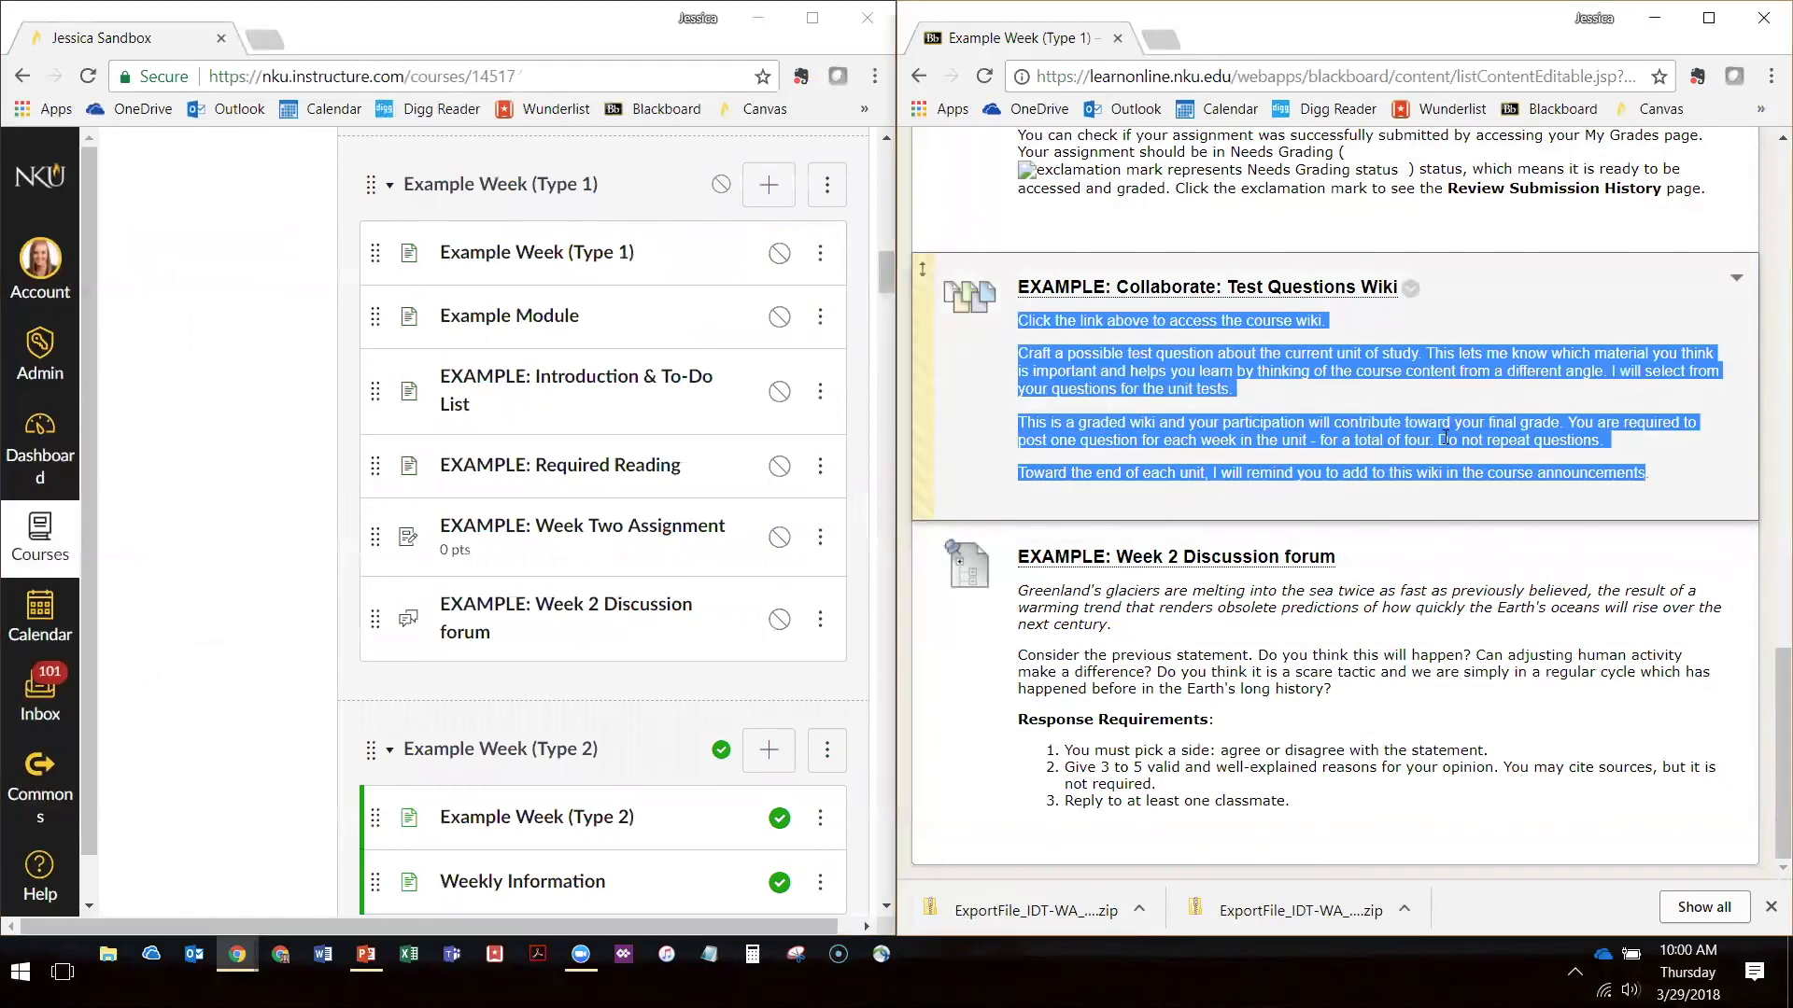
left_click(1177, 292)
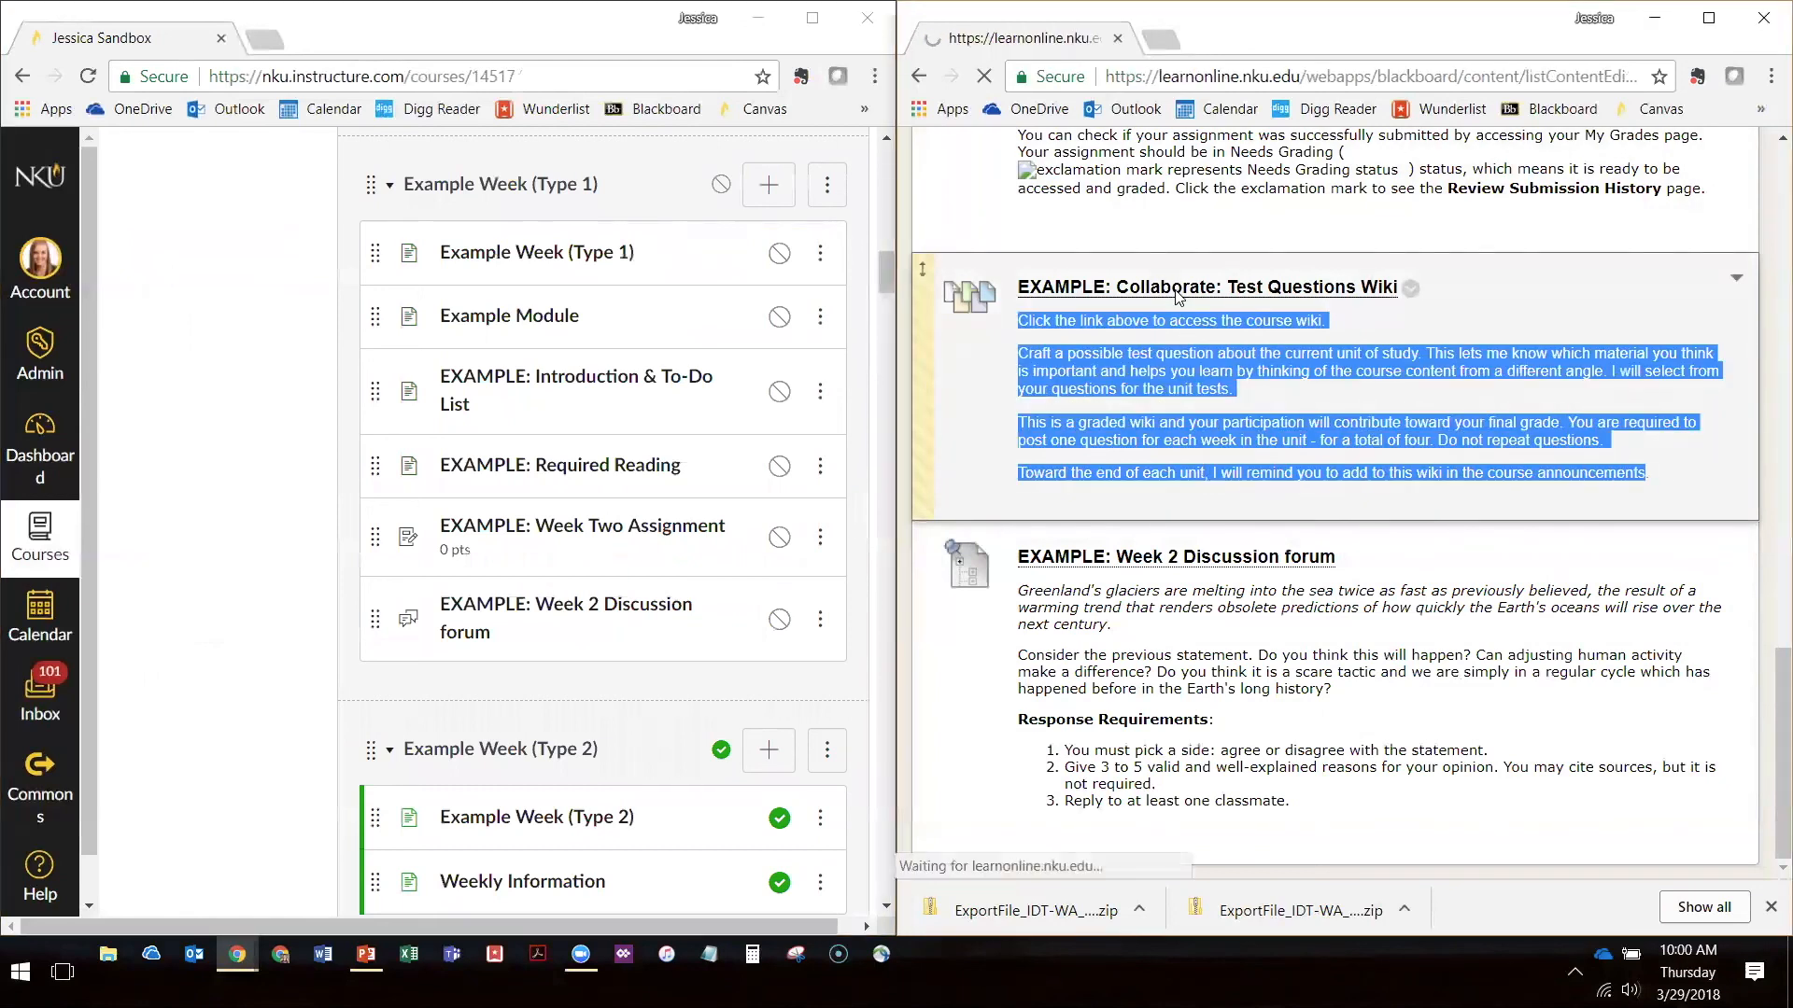
left_click(919, 78)
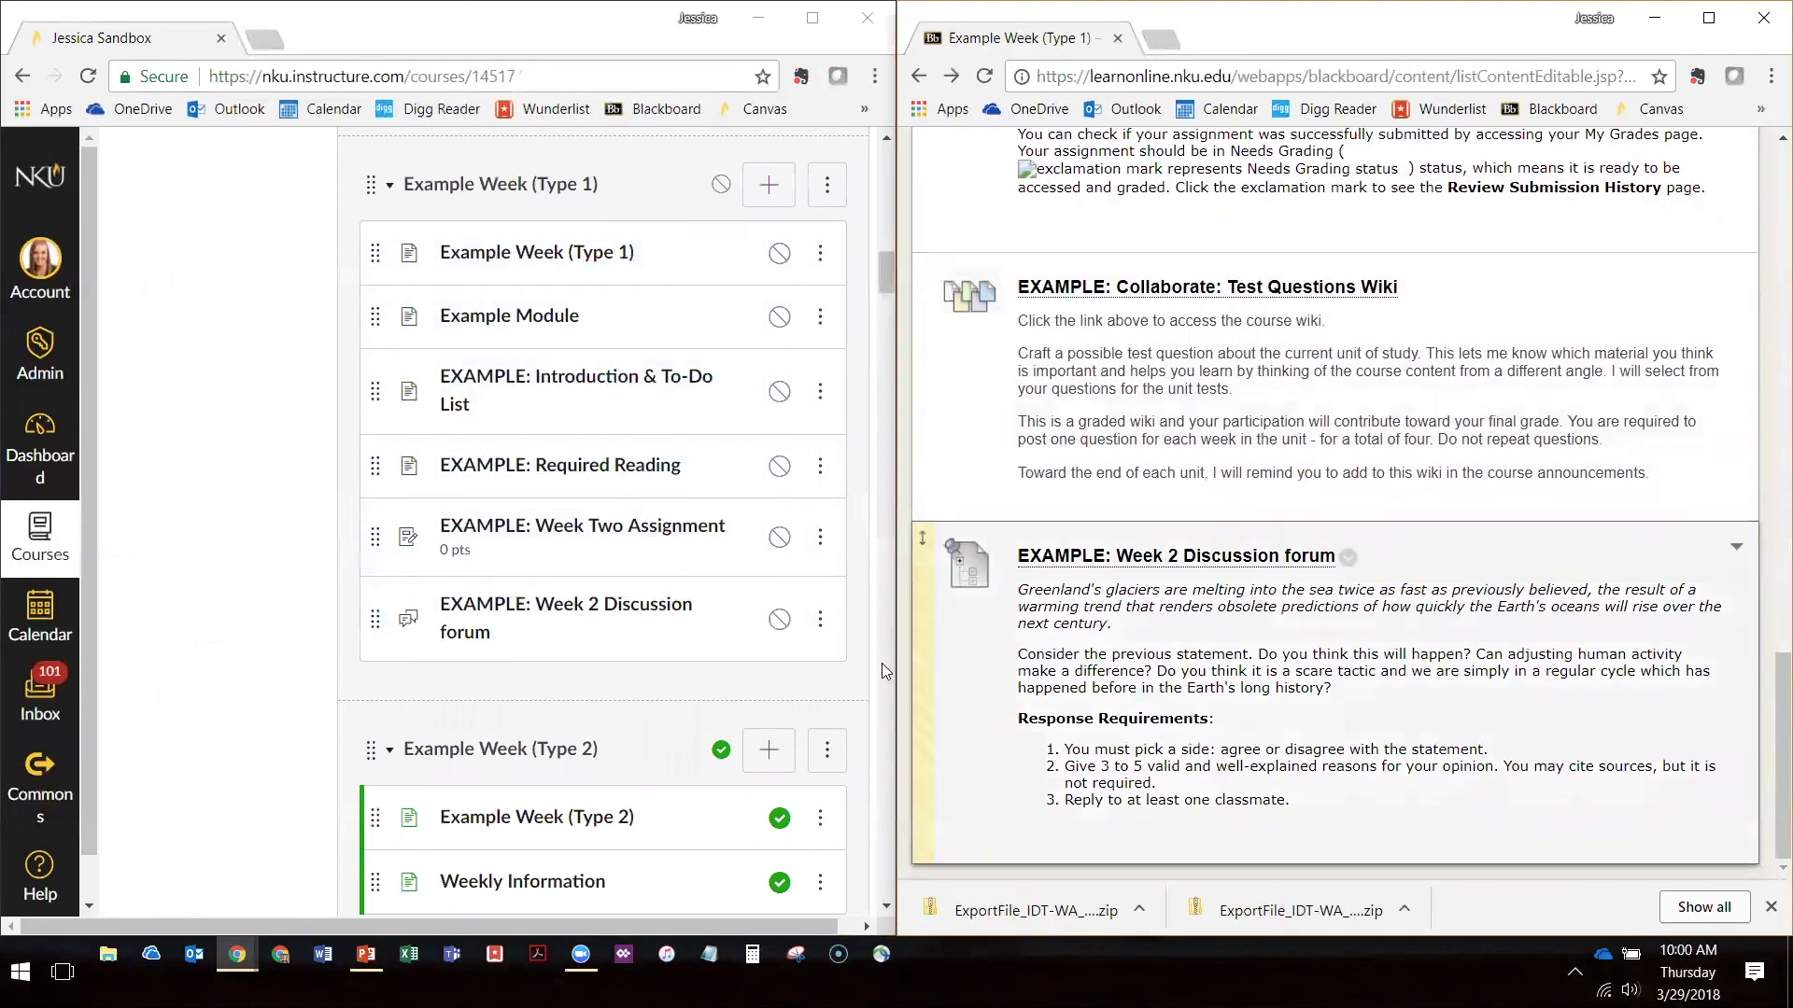
Open the EXAMPLE: Week 2 Discussion forum in Canvas and compare its prompt and response requirements with the Blackboard text
left_click(680, 611)
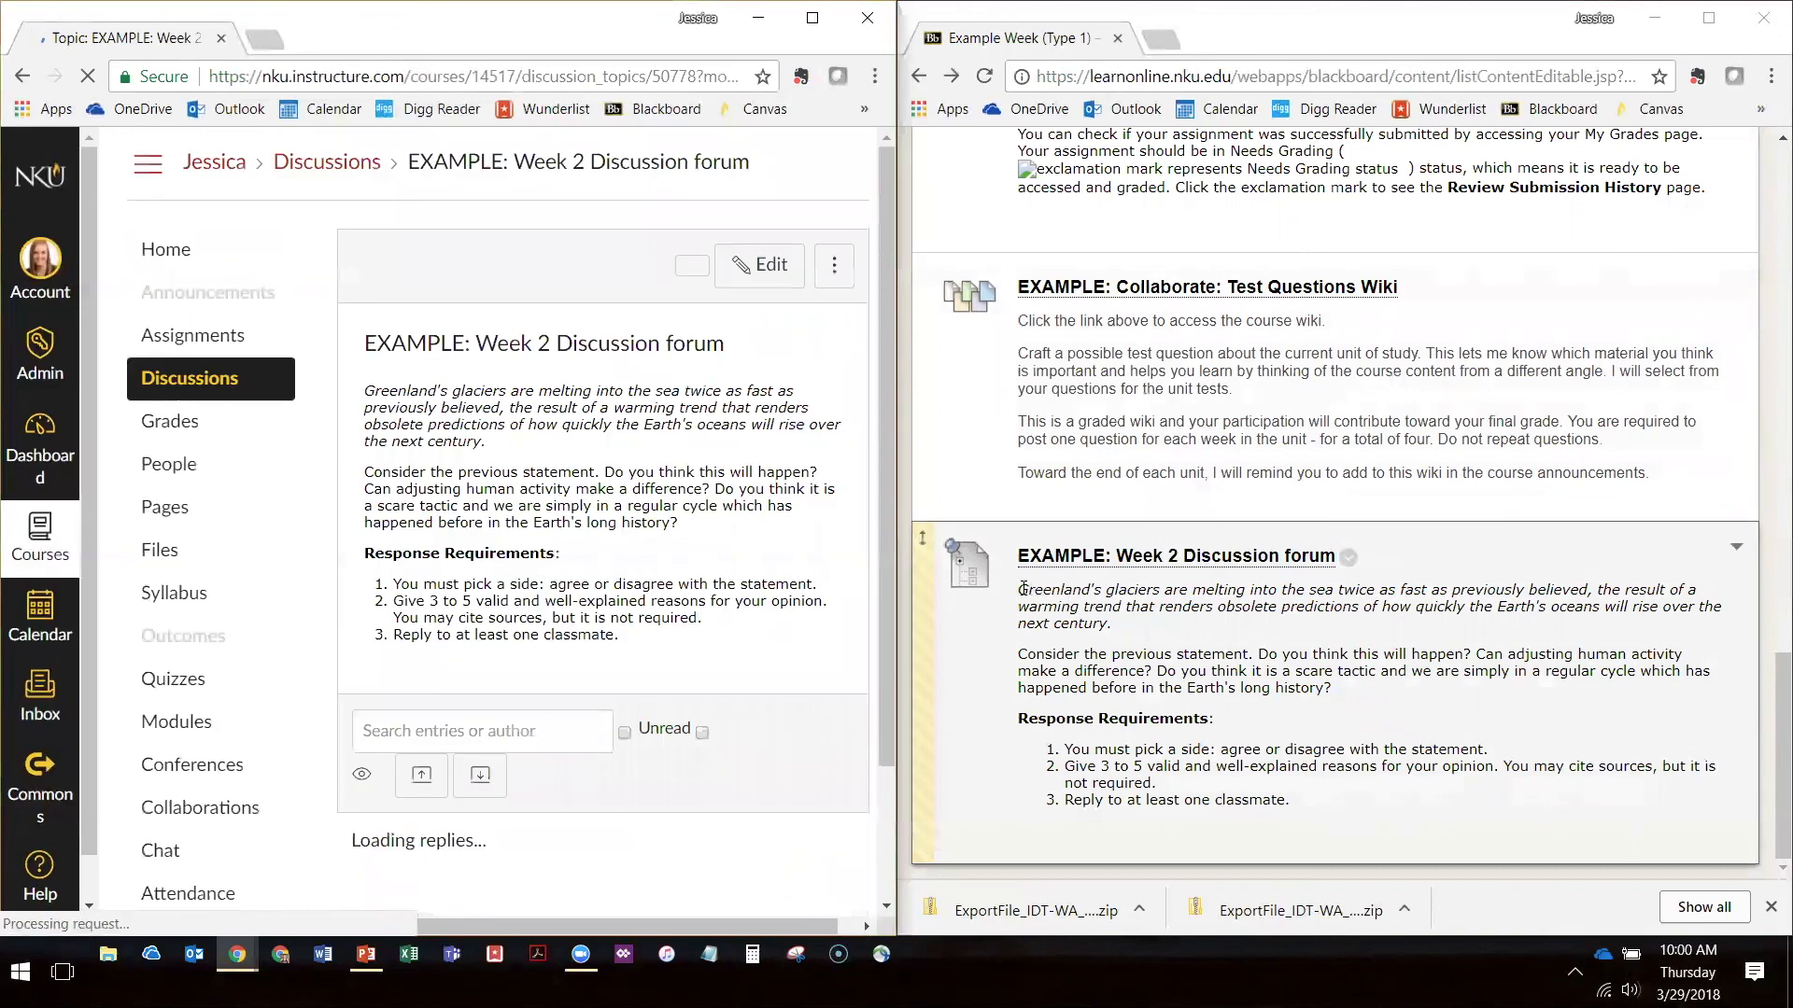
left_click_drag(1023, 588, 1332, 816)
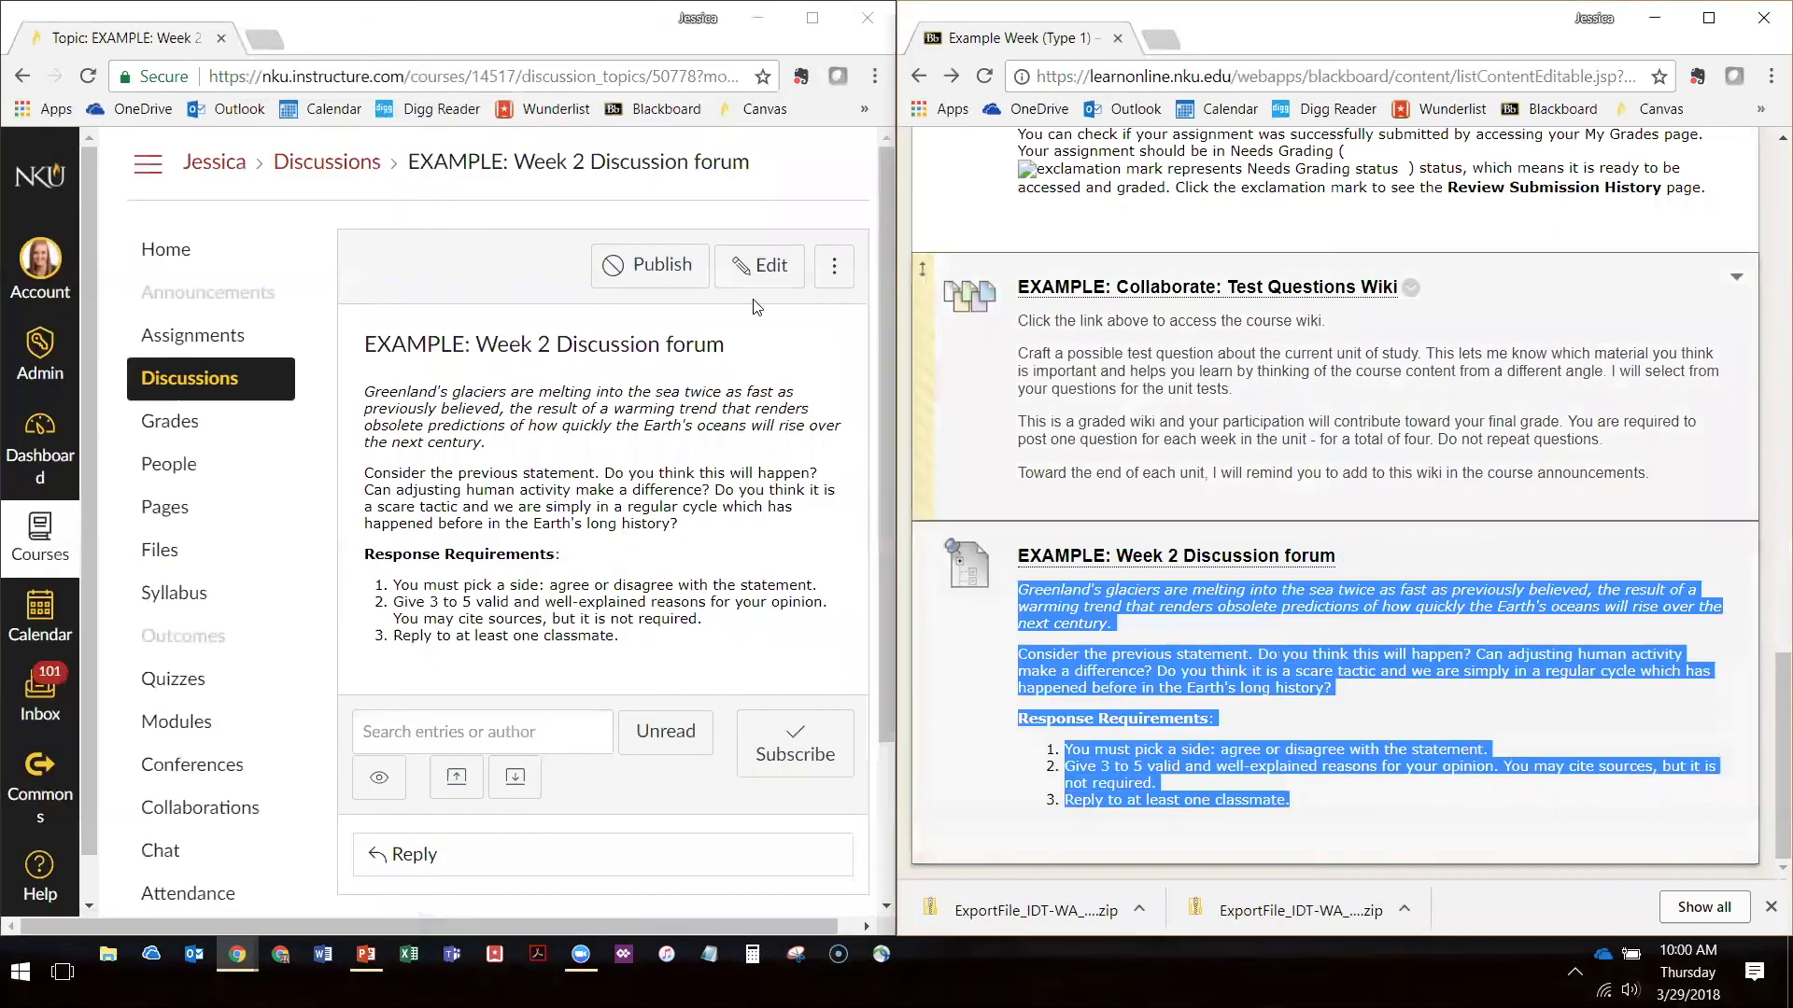
left_click_drag(366, 394, 702, 665)
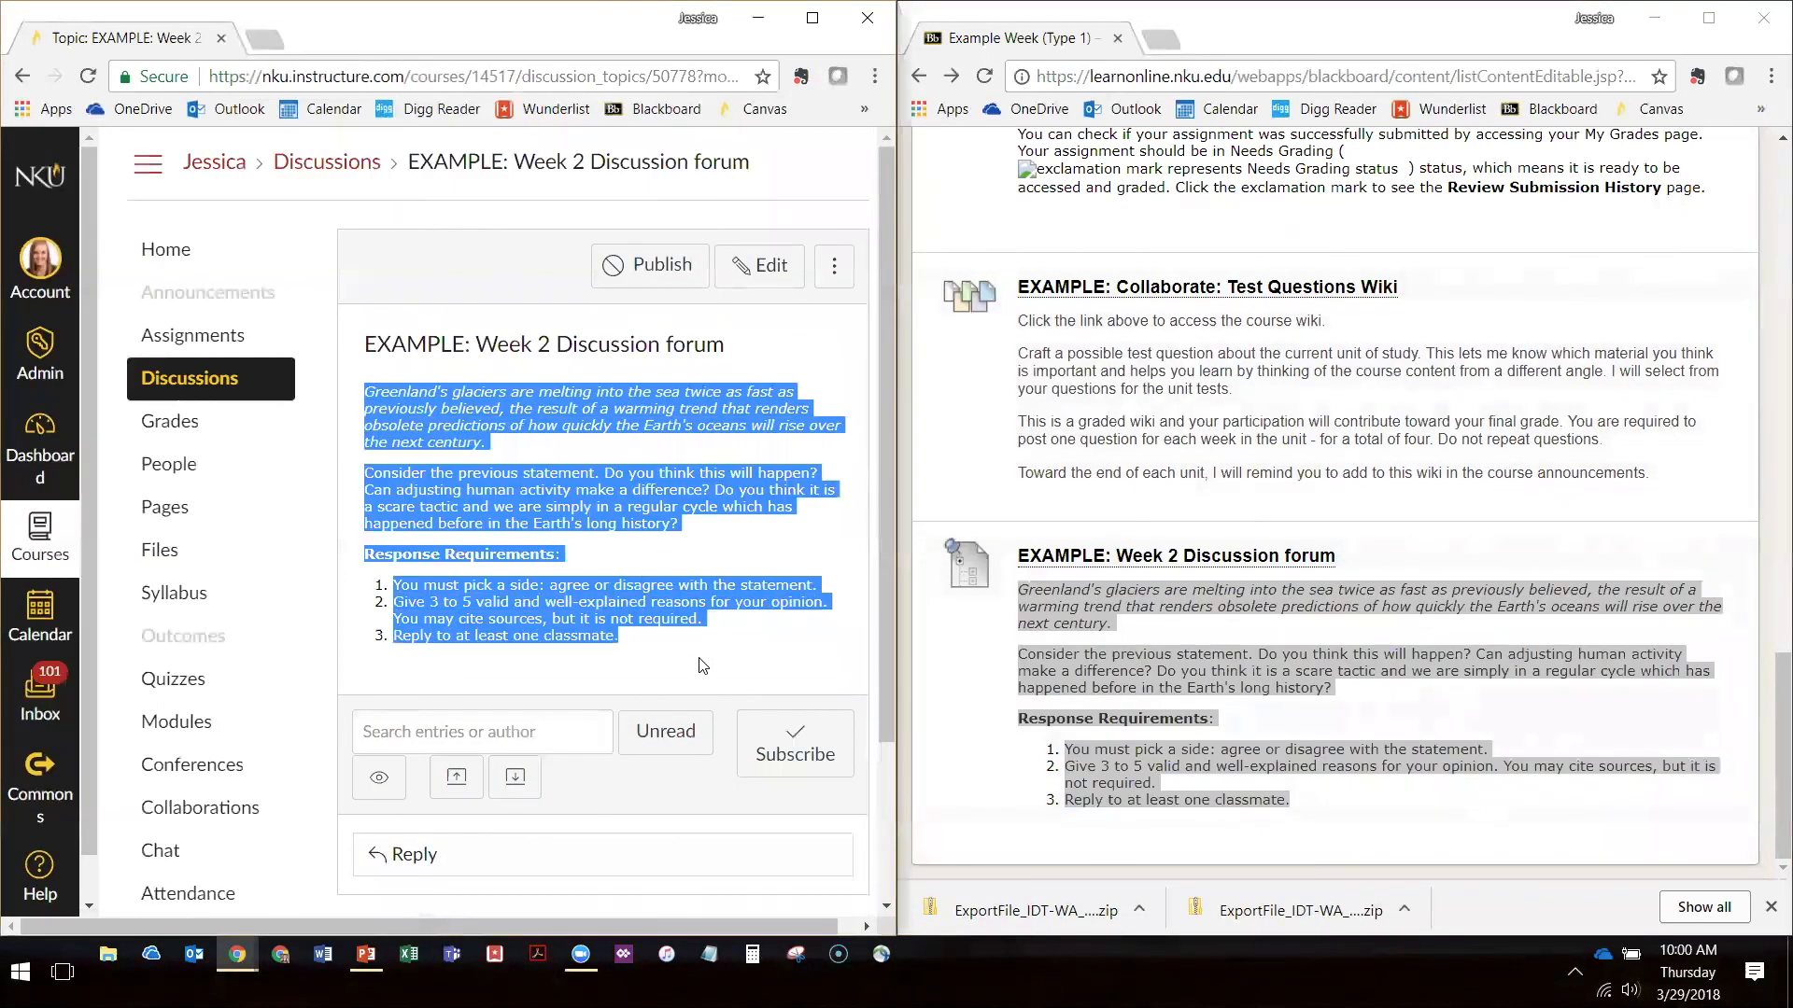
left_click(1150, 658)
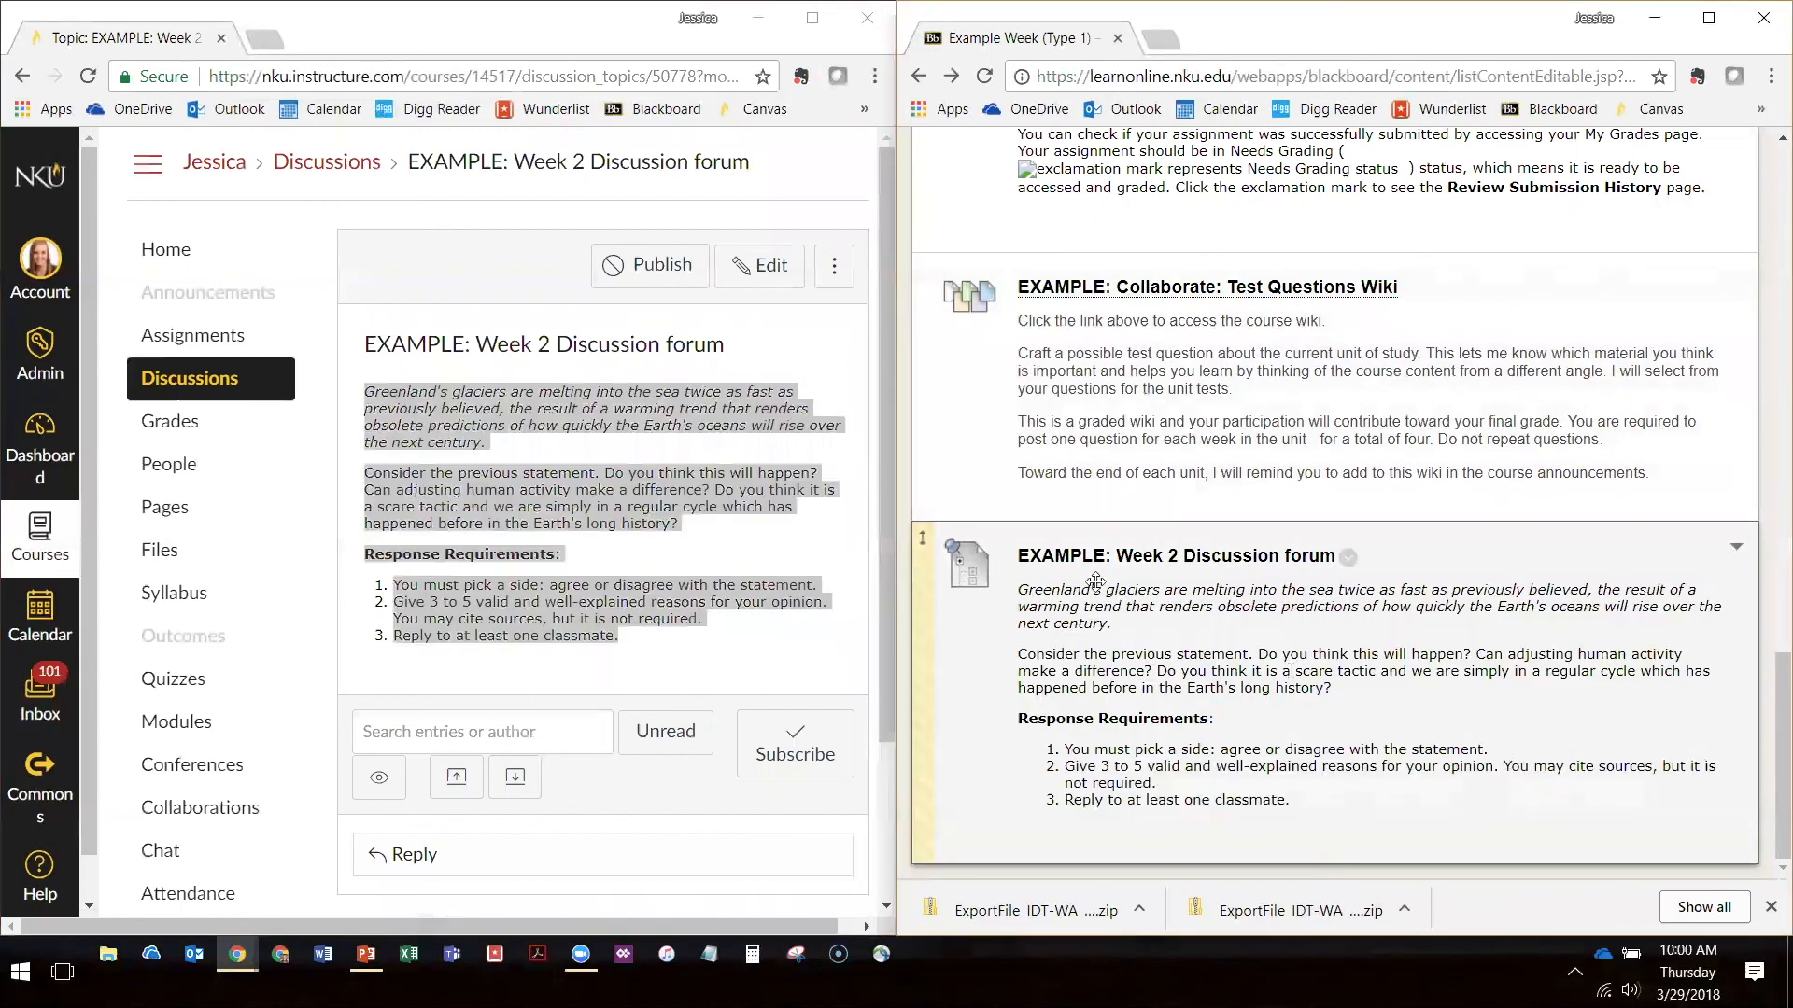
left_click(579, 547)
scroll(607, 581, "down", 3)
scroll(721, 692, "up", 3)
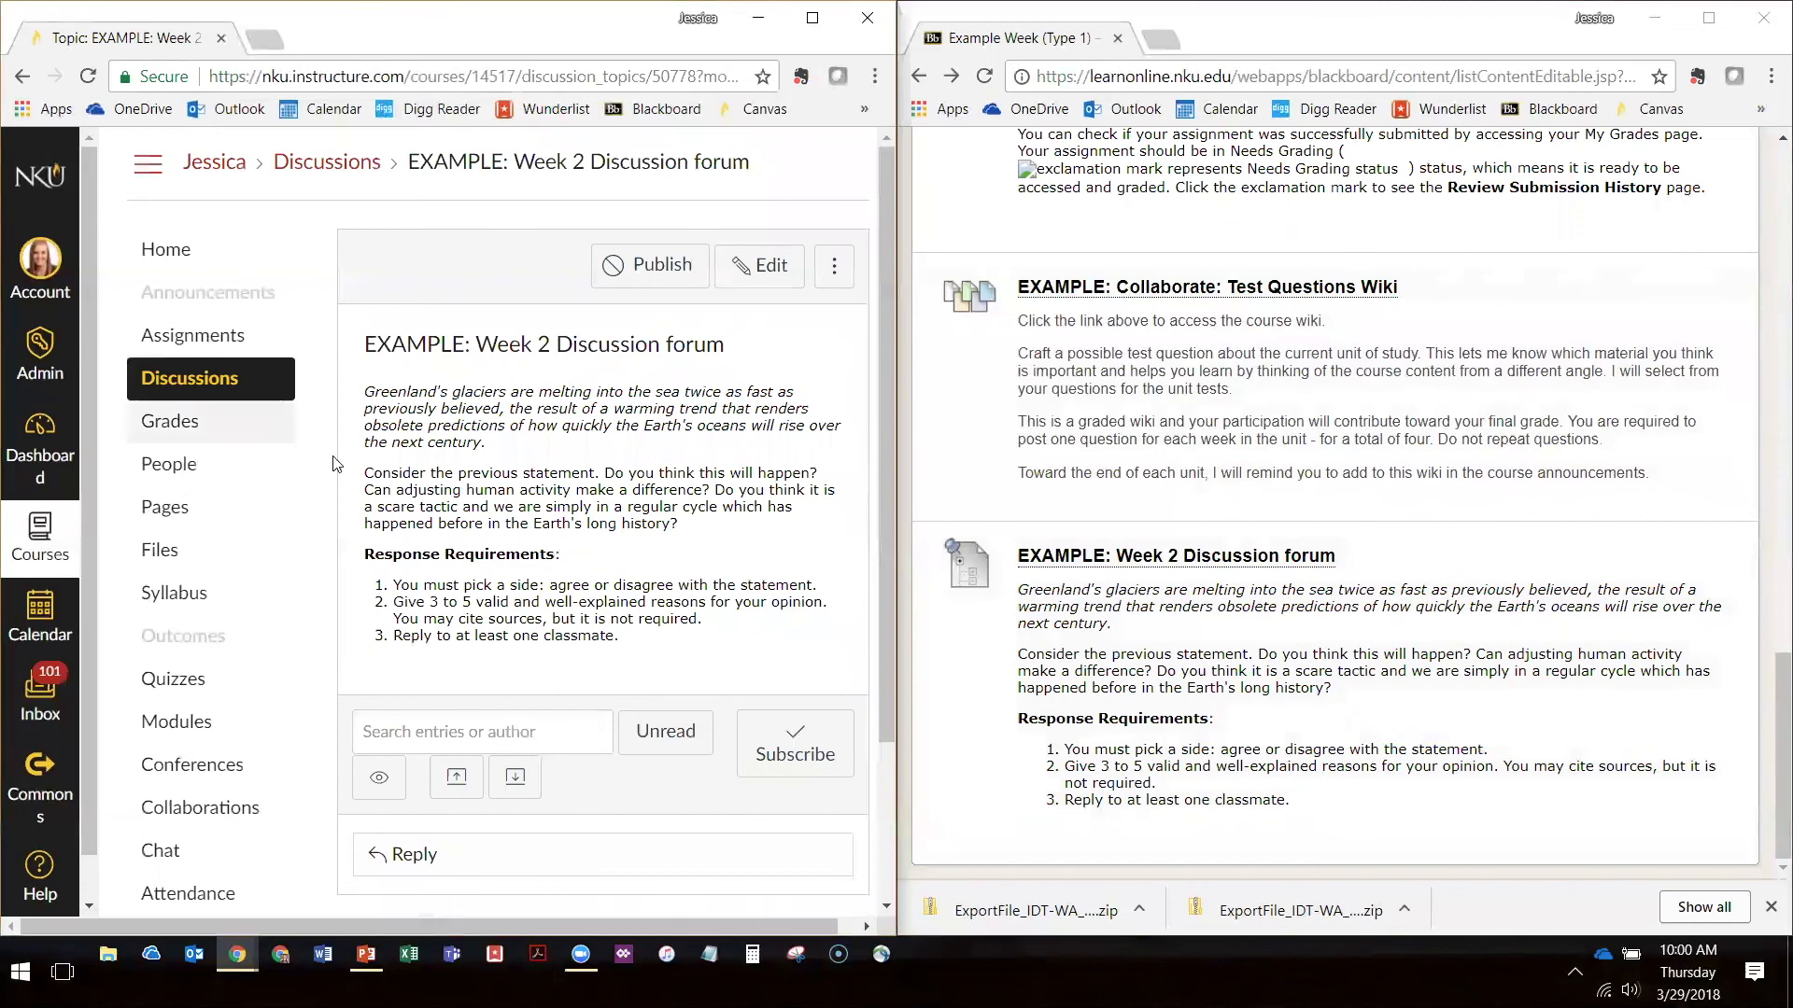
Review the earlier items in the Blackboard folder, and return to the Example Week (Type 1) module on the Canvas home page
scroll(1199, 374, "up", 1)
scroll(1199, 374, "up", 15)
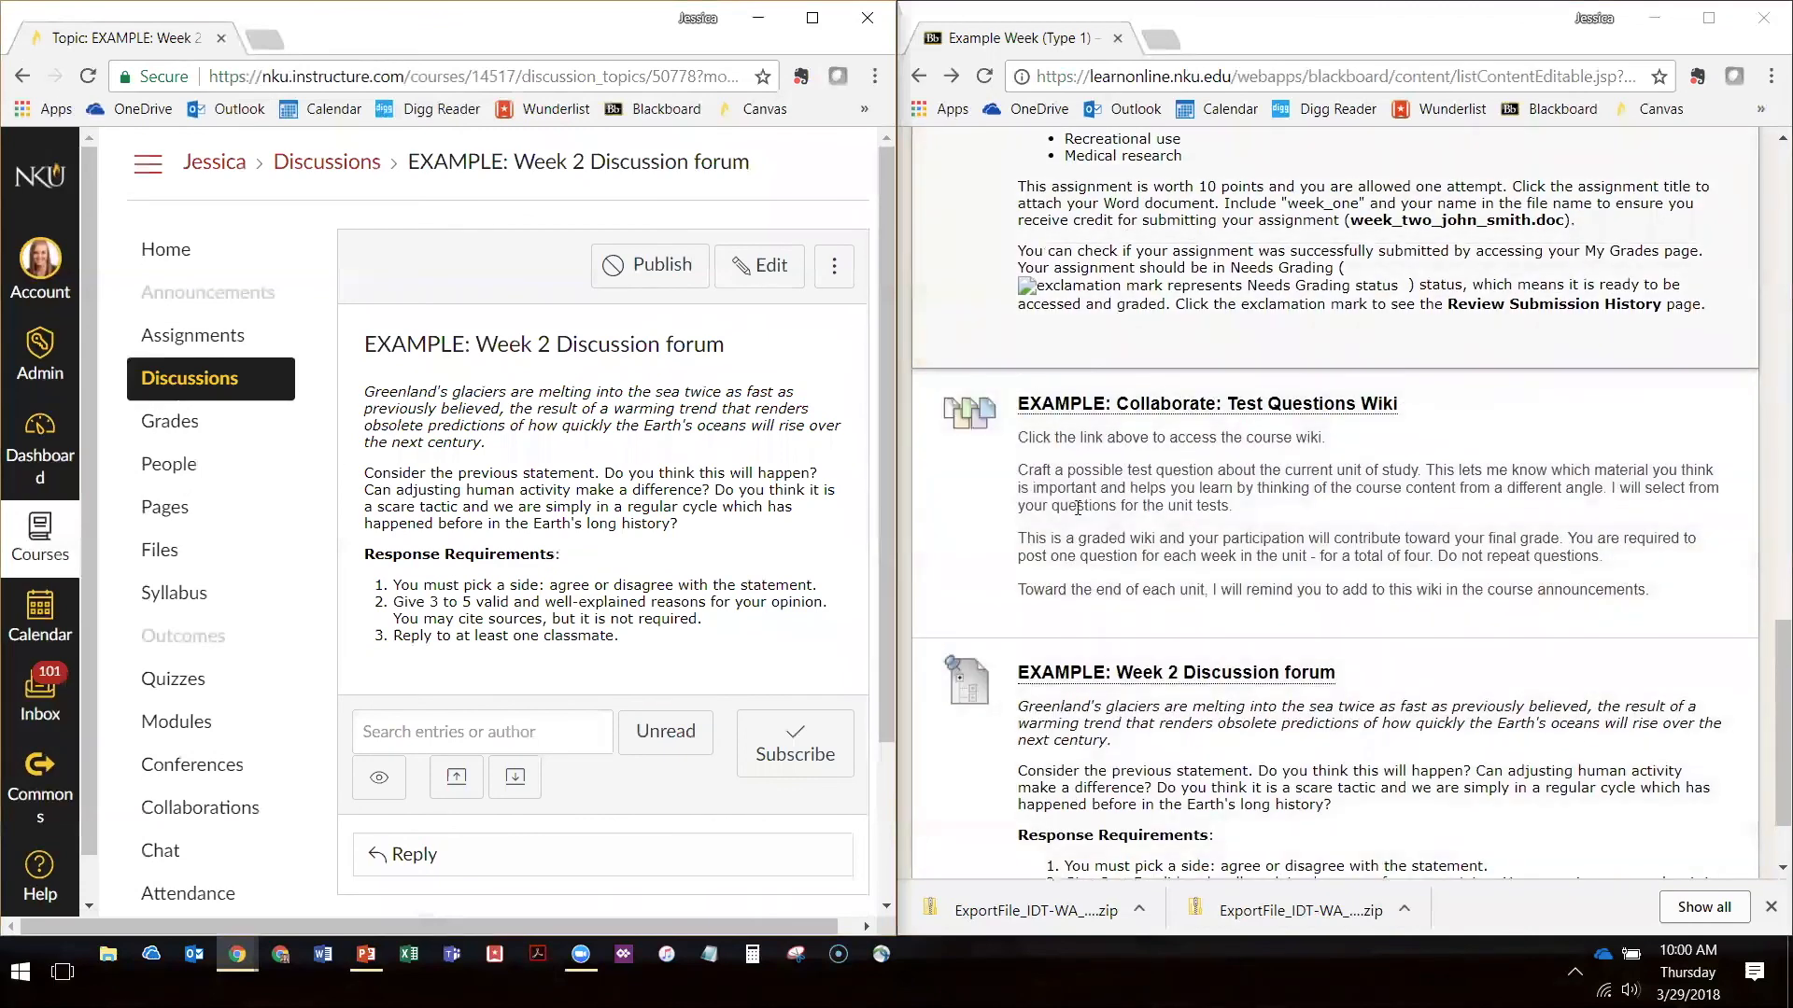
scroll(1301, 424, "up", 7)
scroll(1303, 424, "down", 8)
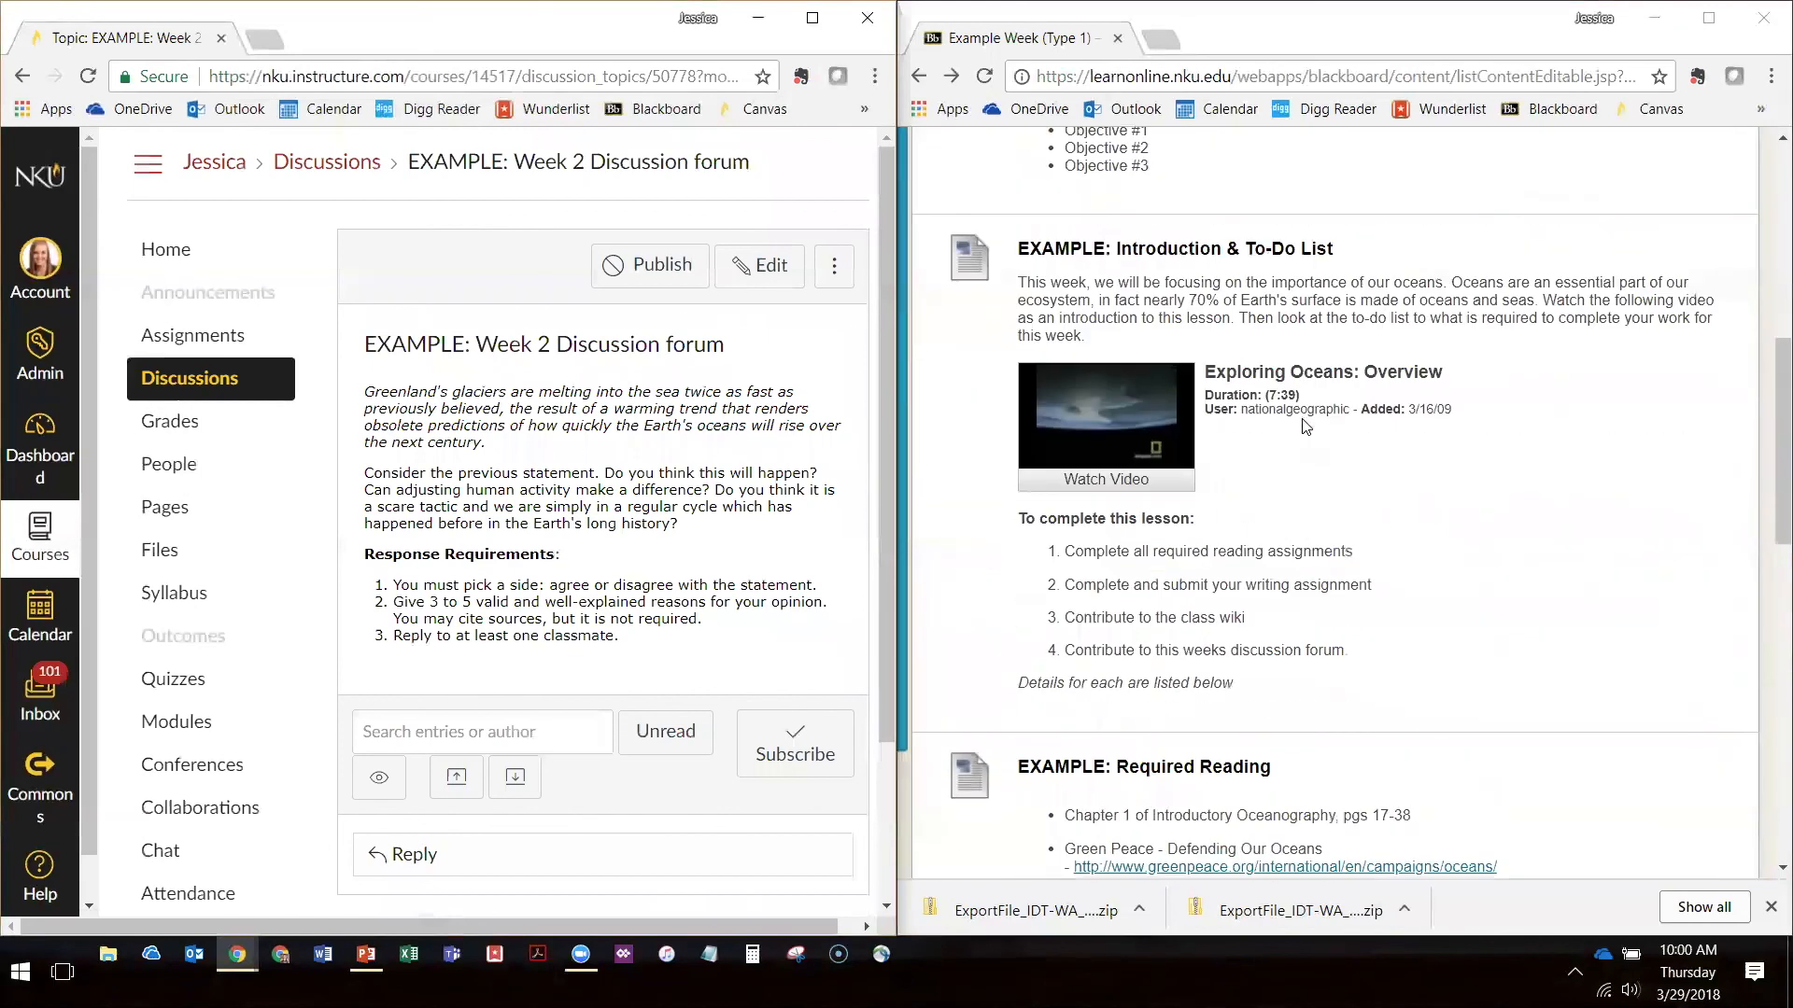
scroll(1305, 424, "up", 3)
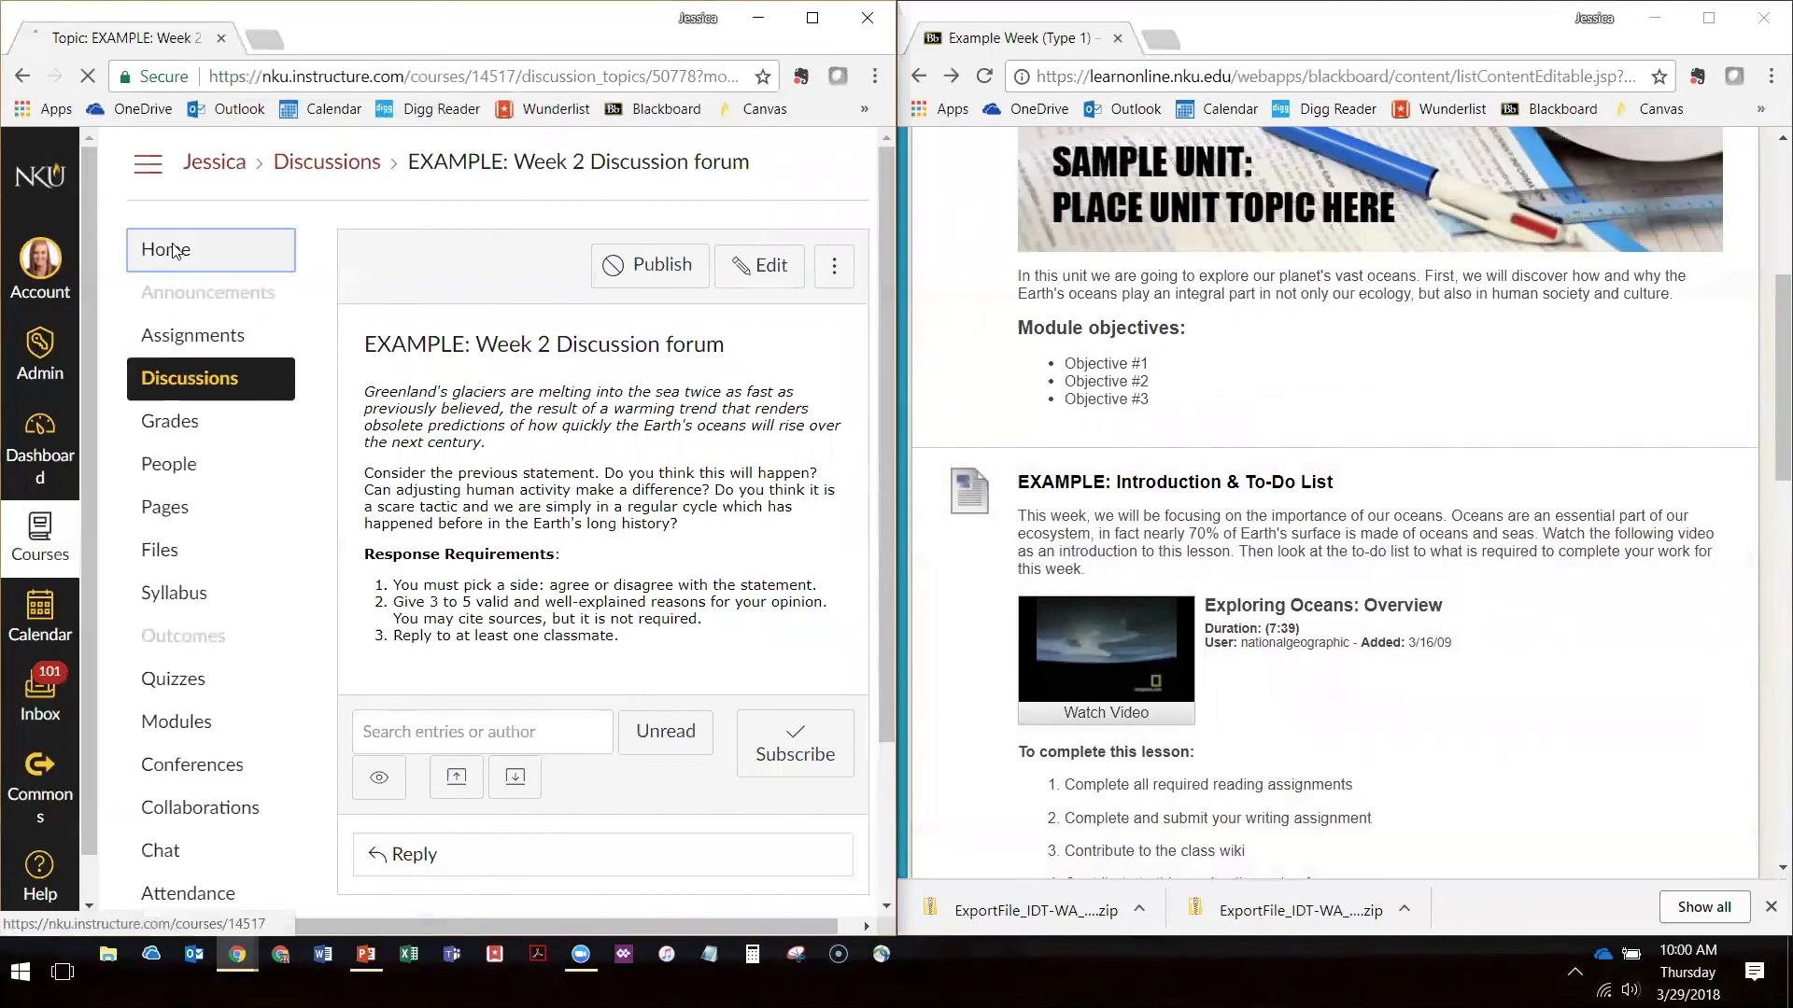
scroll(411, 401, "down", 10)
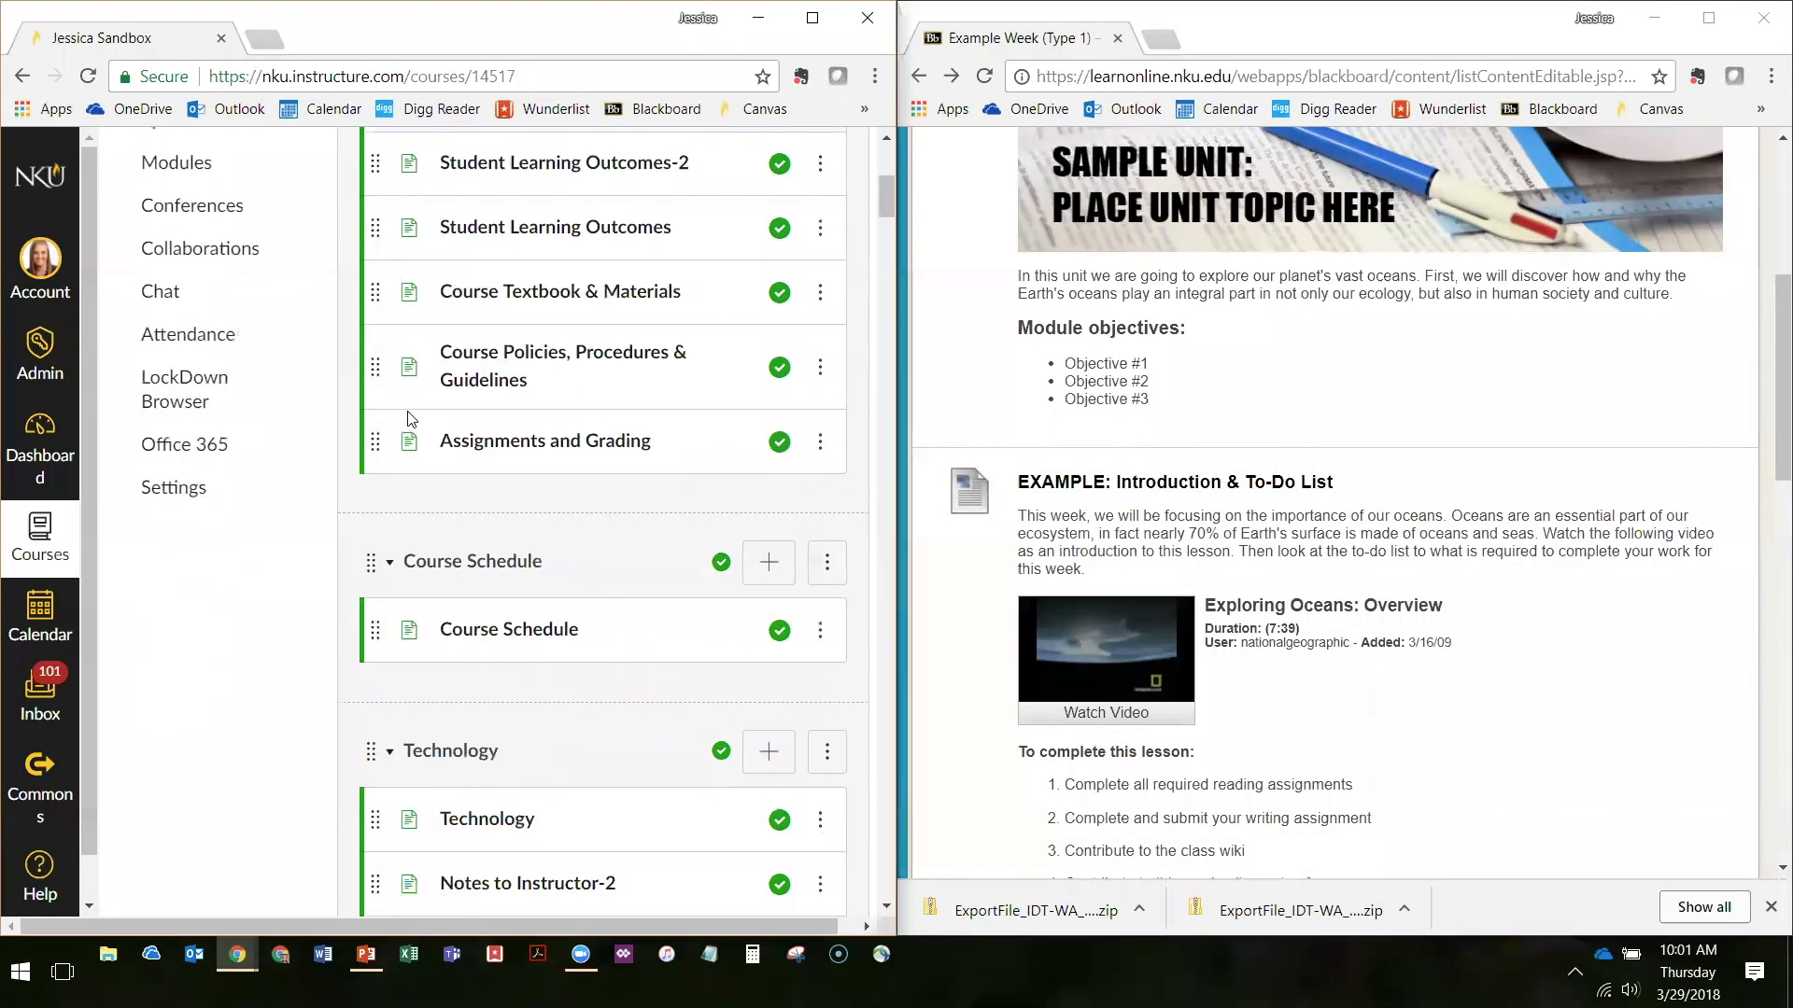
scroll(410, 418, "down", 12)
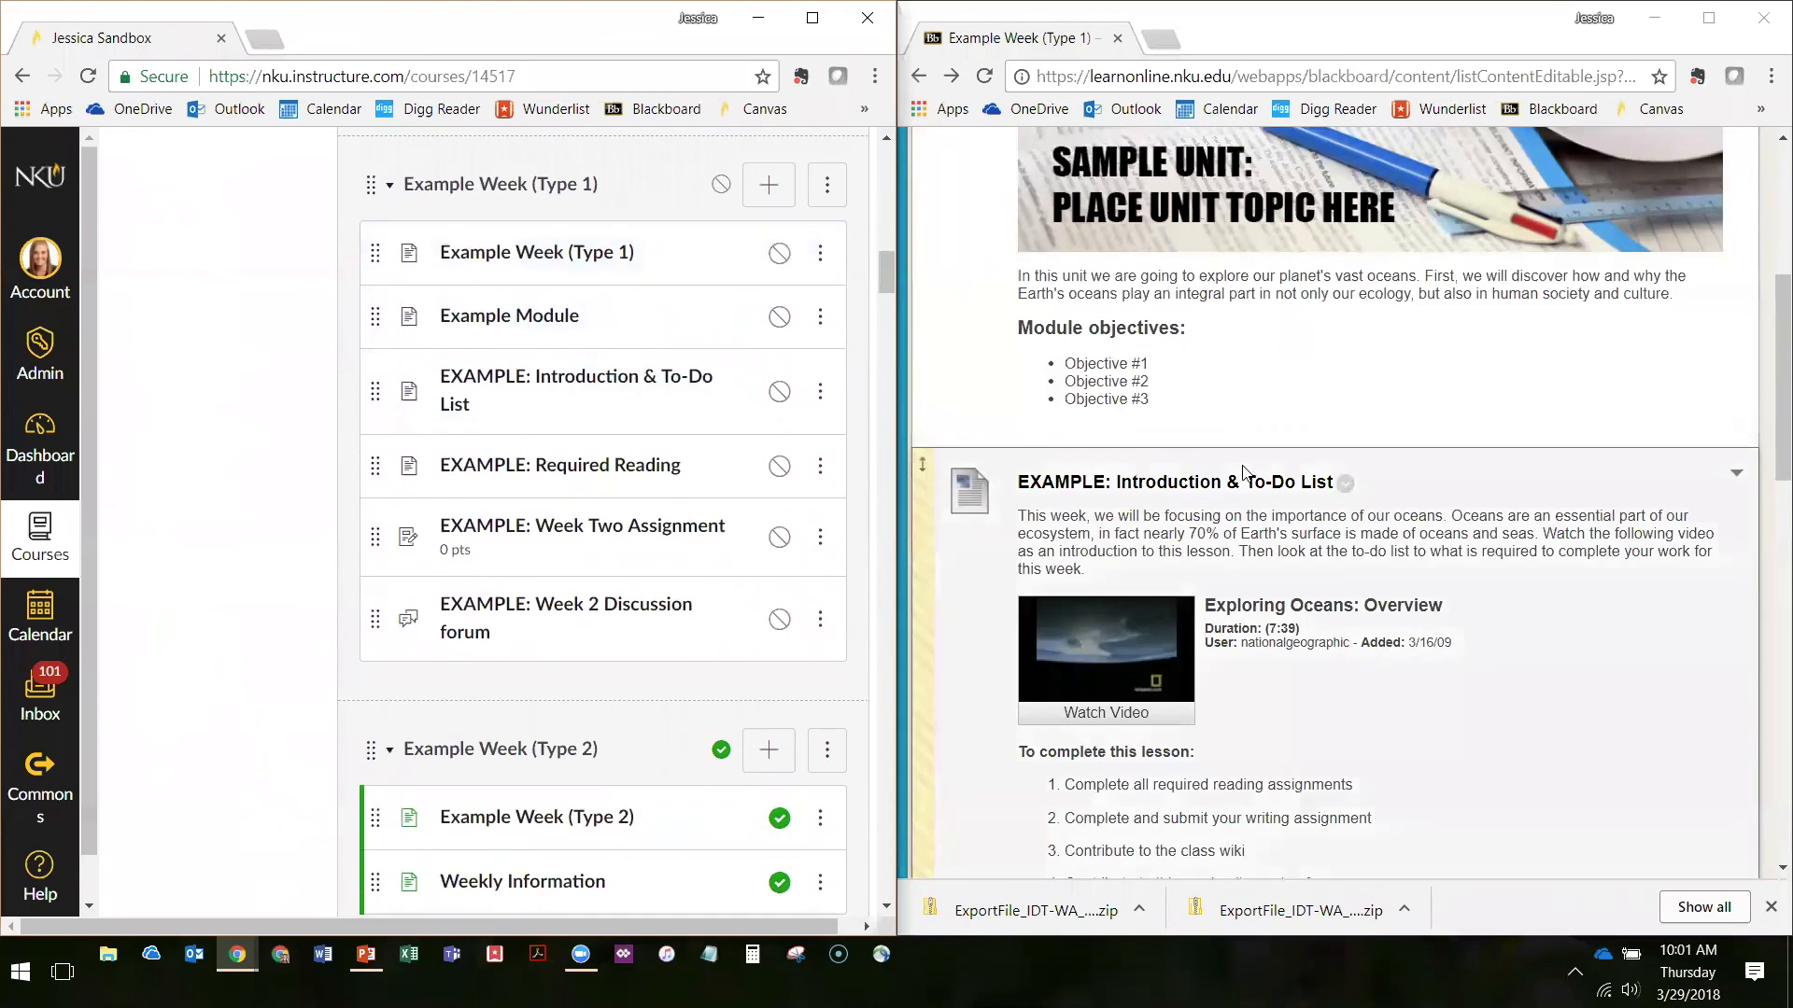